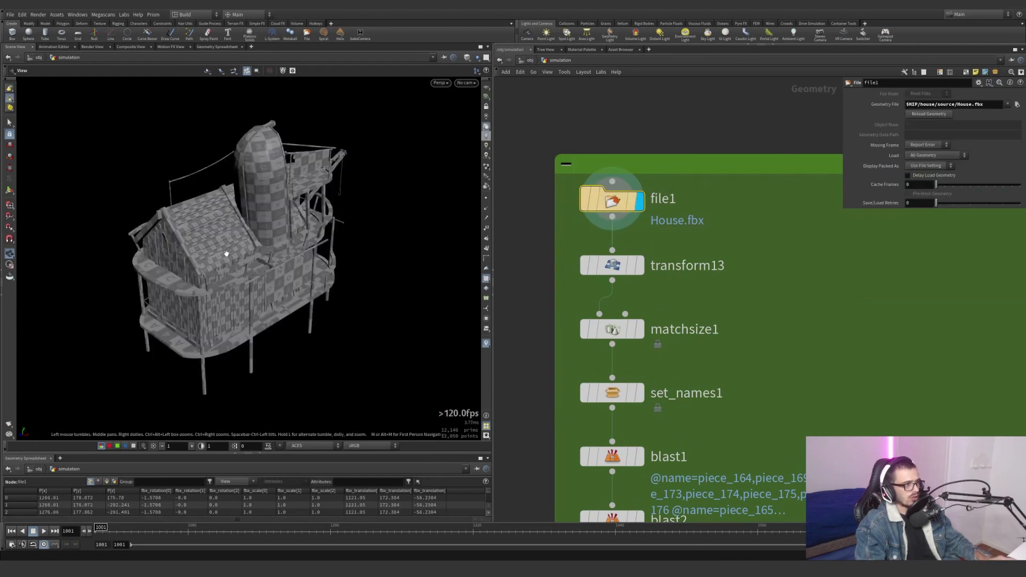
Display the transform13 output framed in the viewport with the reference grid turned on.
left_click_drag(372, 197, 449, 251)
middle_click_drag(711, 323, 664, 249)
left_click(591, 192)
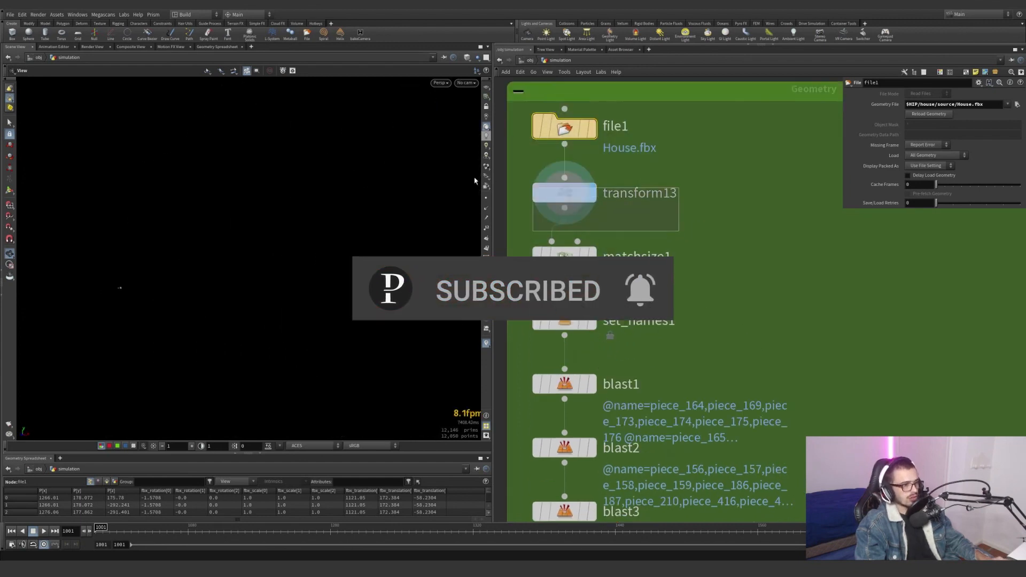
key("g")
left_click(486, 87)
left_click_drag(292, 232, 230, 216)
Display the matchsize1 output and examine the recentred house's overall placement and its wall planks up close.
scroll(726, 346, "down", 3)
middle_click_drag(655, 321, 631, 240)
scroll(630, 237, "up", 3)
left_click(622, 203)
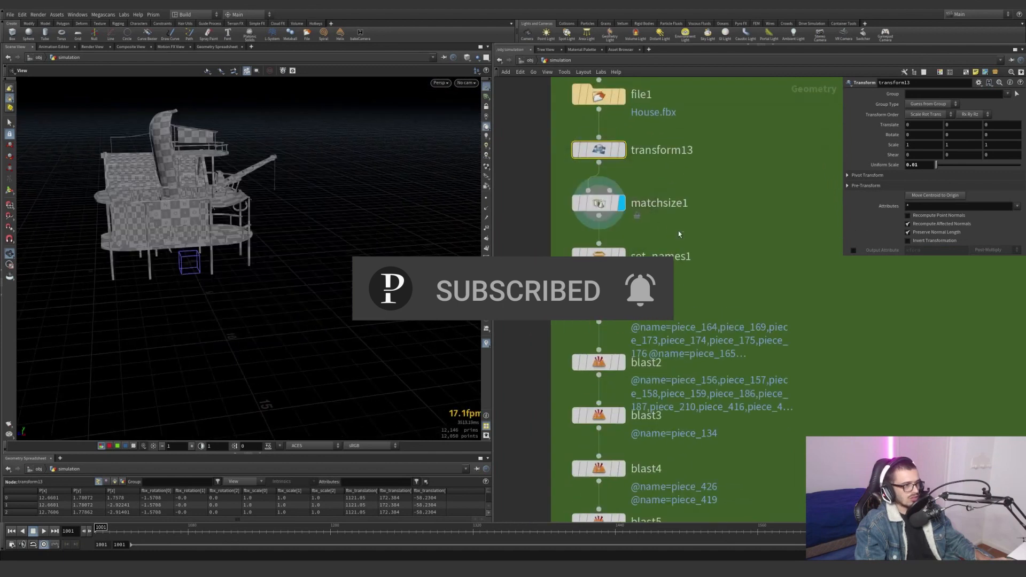
left_click_drag(137, 216, 235, 243)
middle_click_drag(235, 243, 378, 278)
scroll(265, 272, "up", 2)
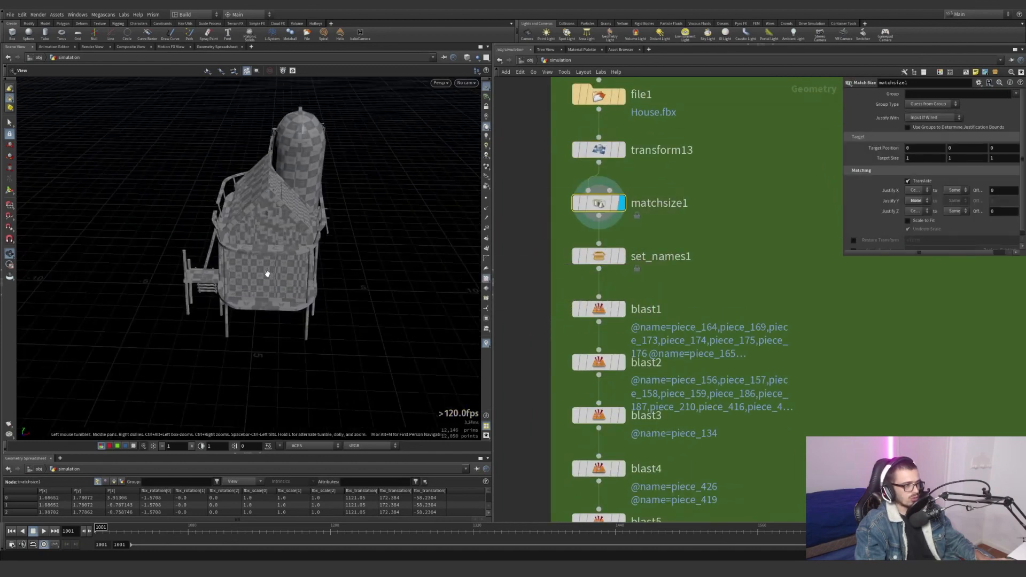
left_click_drag(266, 273, 233, 255)
scroll(303, 282, "up", 2)
scroll(301, 282, "up", 3)
scroll(289, 184, "down", 2)
scroll(292, 277, "up", 2)
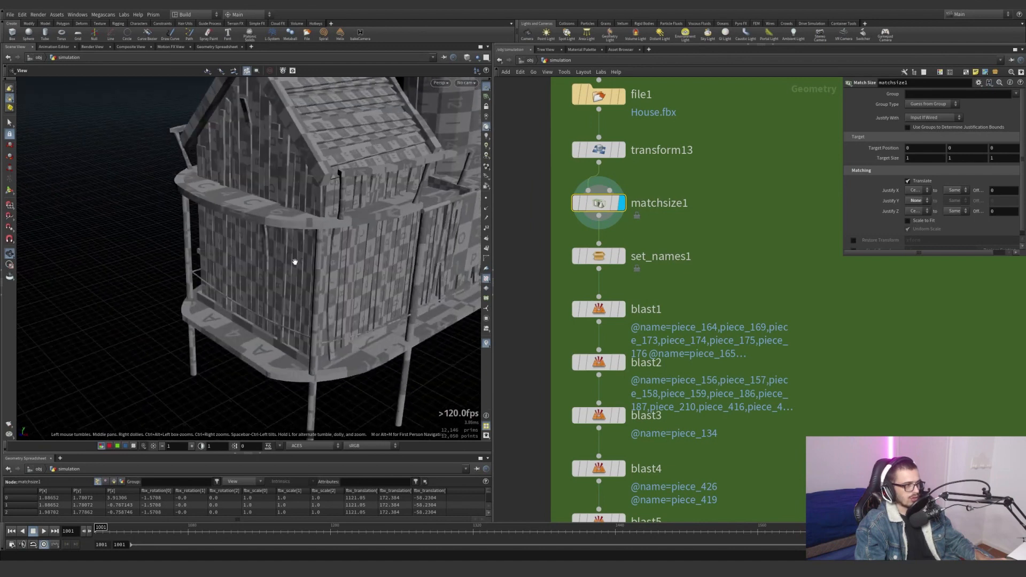
left_click_drag(294, 261, 272, 262)
Display set_names1, allow editing of its contents, and open its internal network.
left_click(623, 261)
left_click(598, 256)
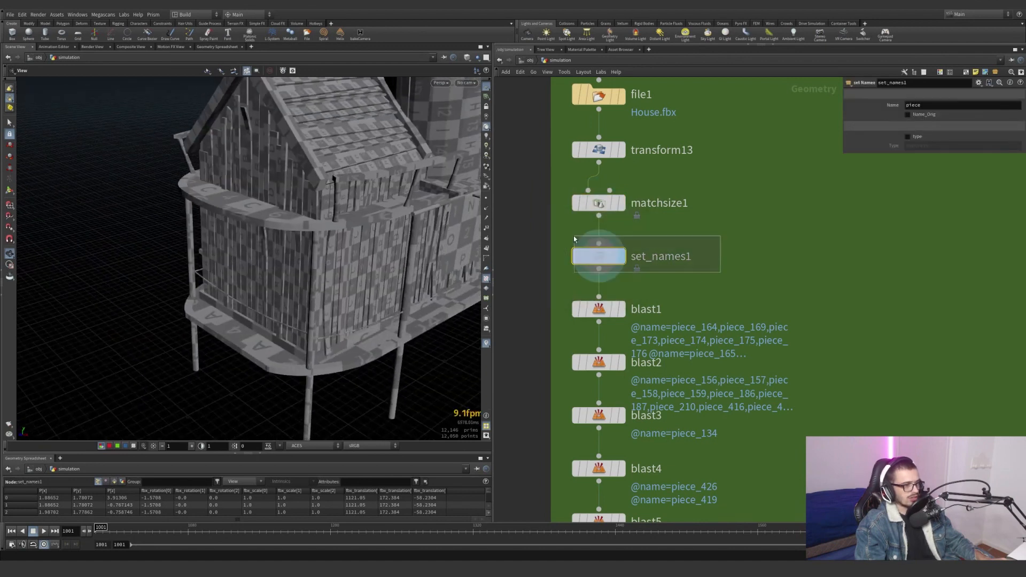
right_click(594, 257)
left_click(630, 416)
double_click(605, 258)
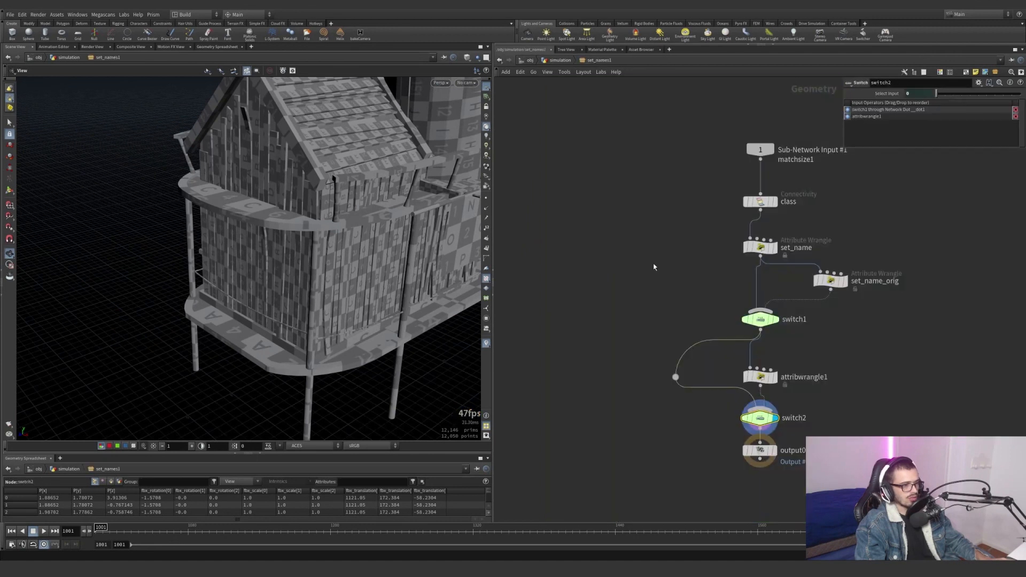
Inspect the class Connectivity node and its per-primitive class attribute, alongside the whole house.
middle_click_drag(725, 216, 565, 296)
left_click(599, 281)
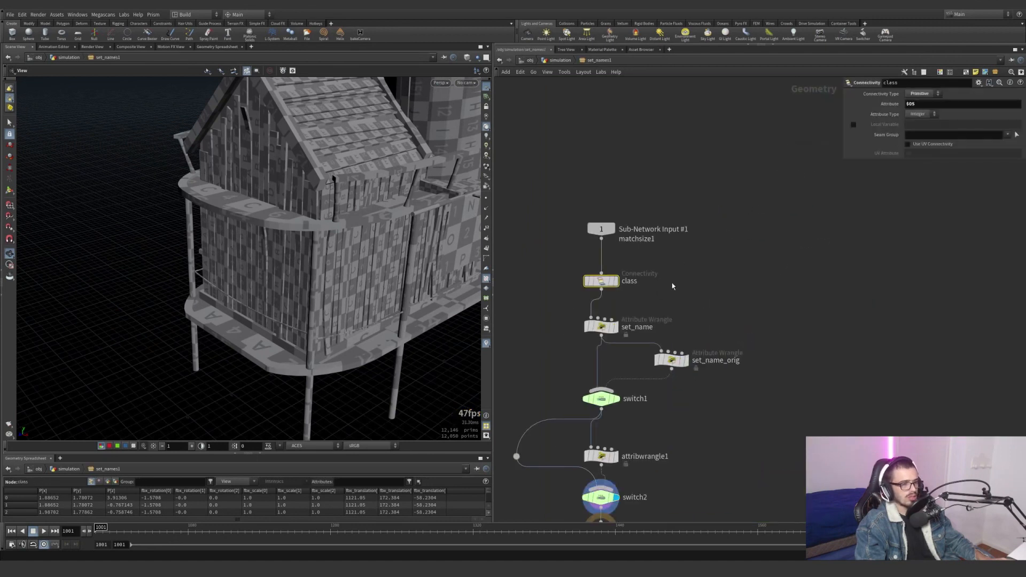
left_click(107, 482)
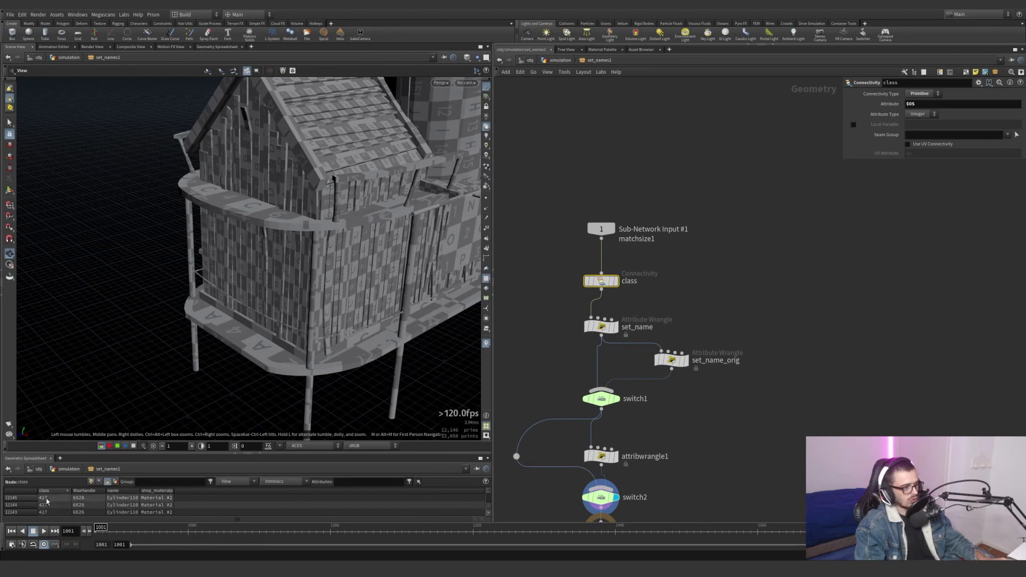
middle_click_drag(342, 213, 227, 267)
right_click_drag(227, 283, 252, 141)
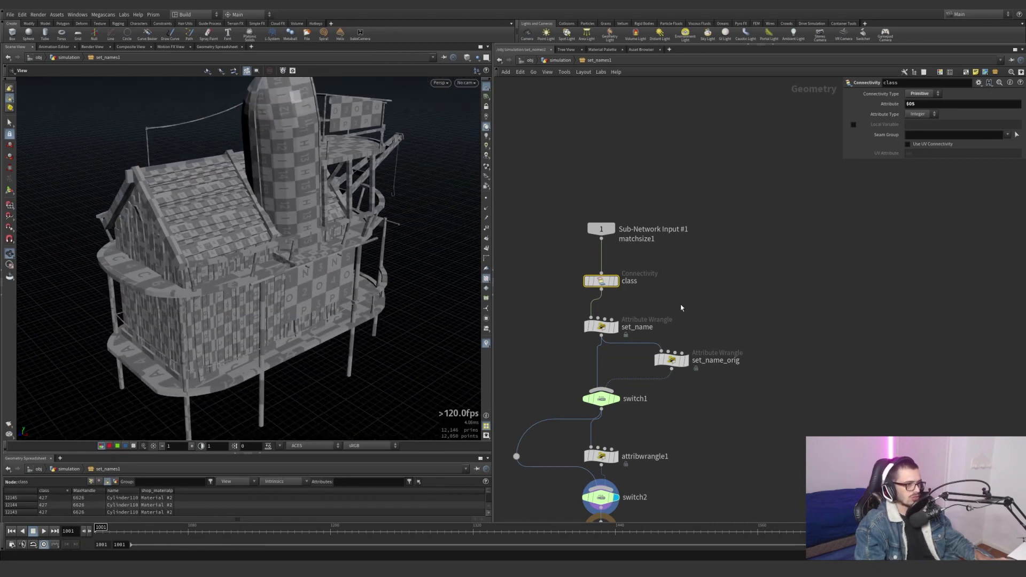
Display the set_name wrangle and inspect the expression and Name parameter that build each piece's name.
scroll(663, 321, "up", 3)
left_click(587, 326)
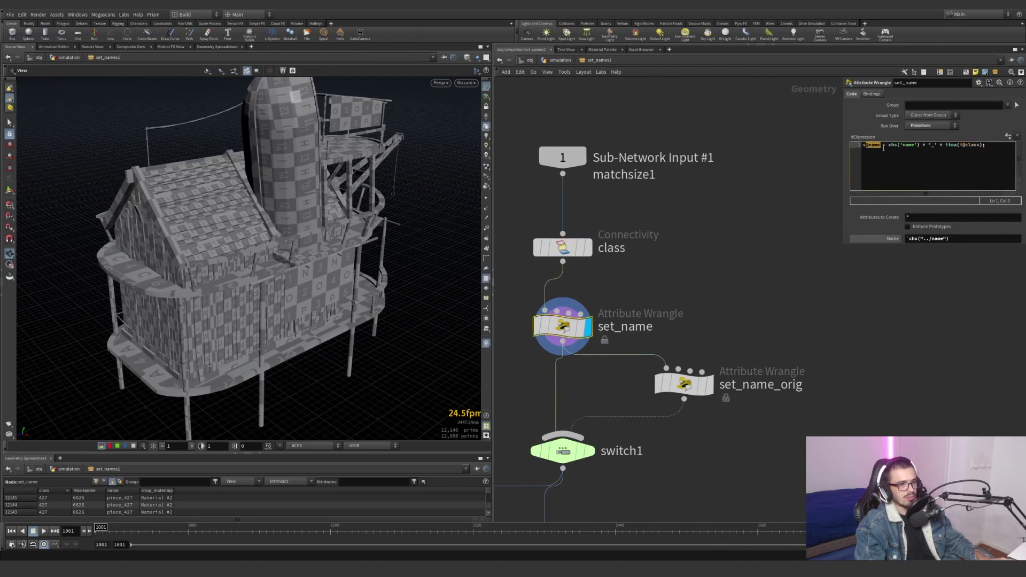
left_click(896, 240)
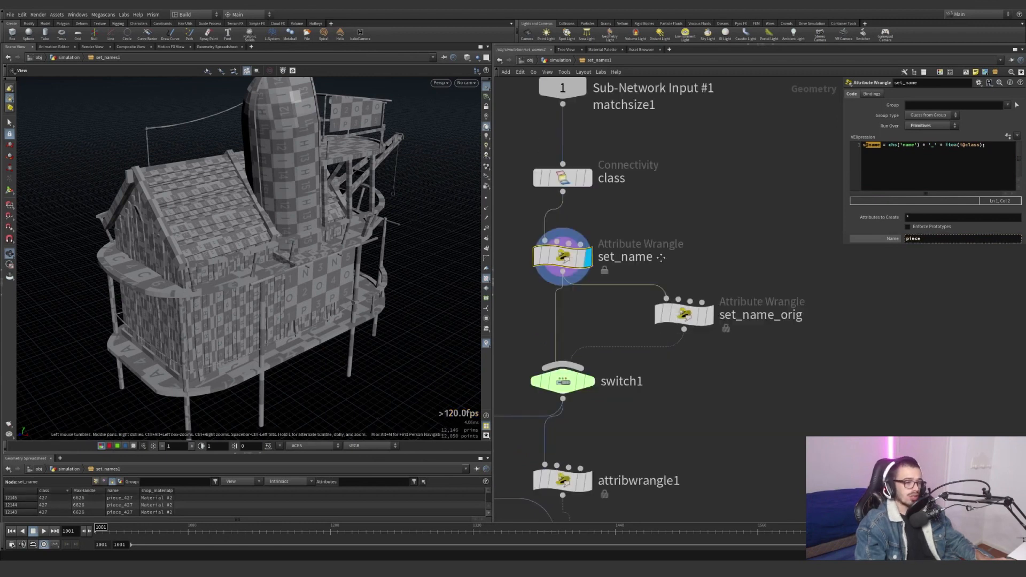
Return to the simulation network and display blast1 through blast4 in turn to review which pieces each removes.
left_click(560, 60)
middle_click_drag(693, 279, 659, 152)
left_click(589, 182)
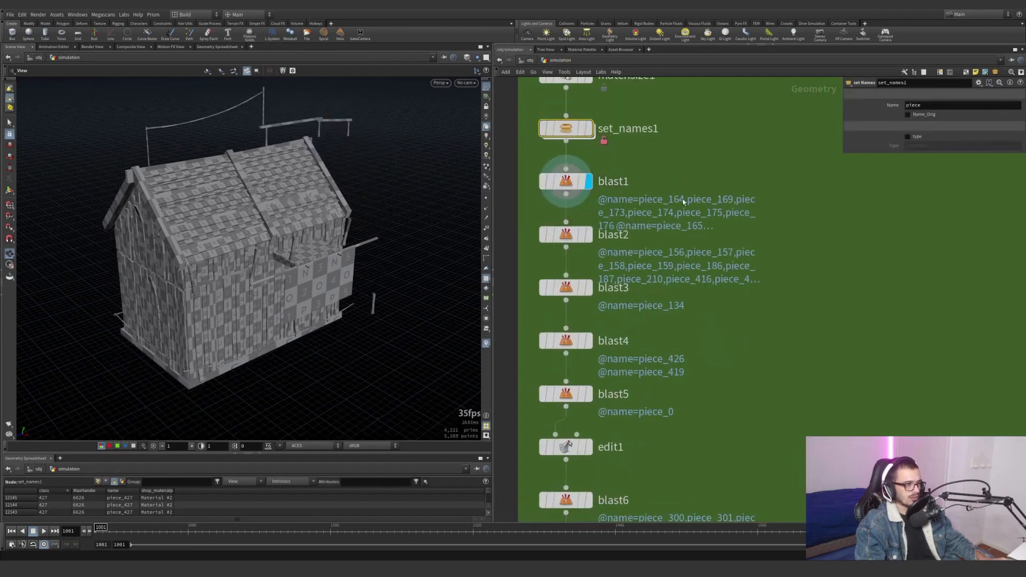
left_click(588, 234)
left_click(588, 287)
left_click(589, 341)
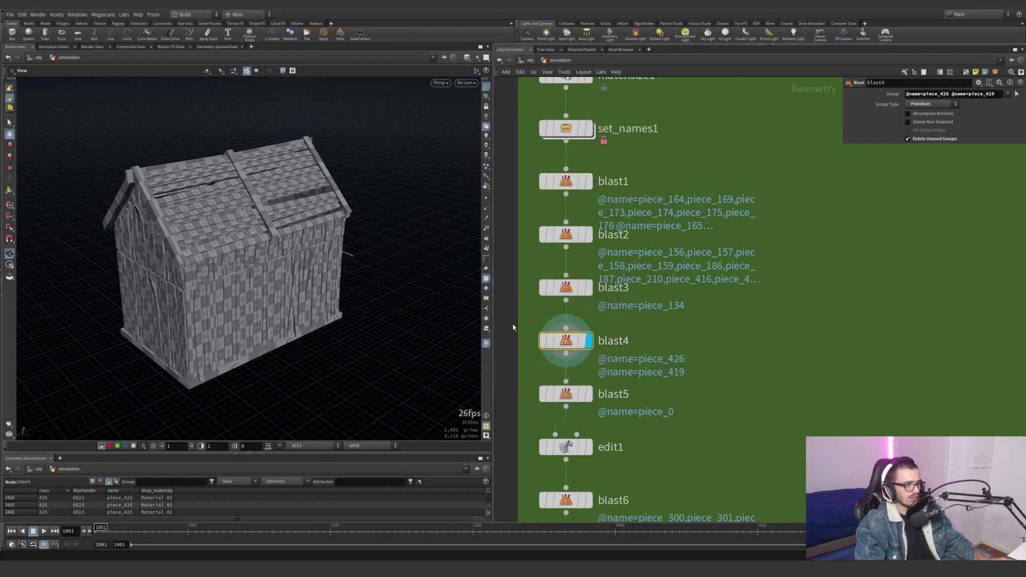
Display blast5 and examine the gaps between the upper and lower wall planks up close.
middle_click_drag(599, 404, 627, 305)
left_click(616, 295)
left_click_drag(129, 261, 289, 262)
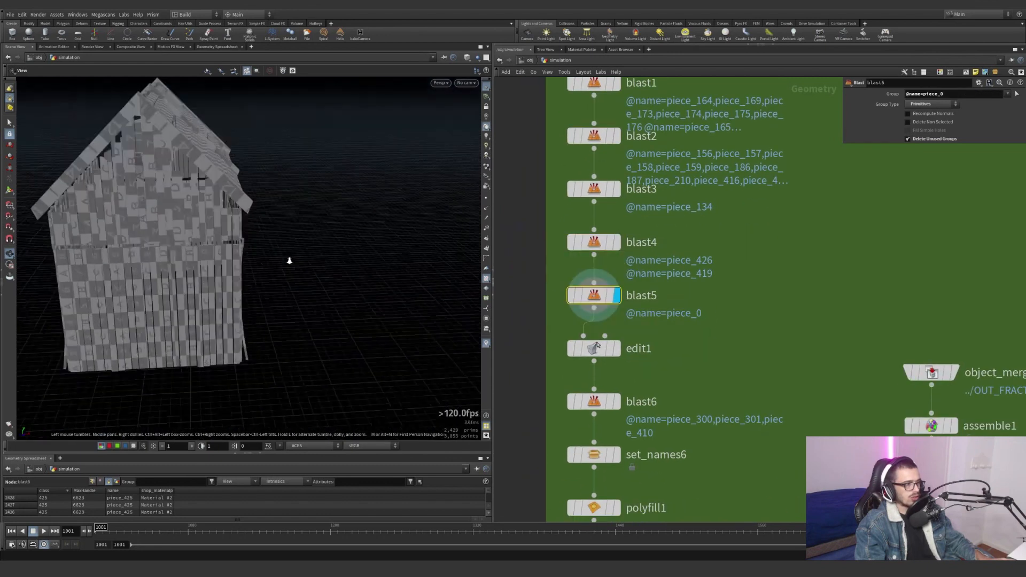
scroll(192, 225, "up", 5)
left_click_drag(192, 225, 212, 248)
scroll(212, 248, "down", 5)
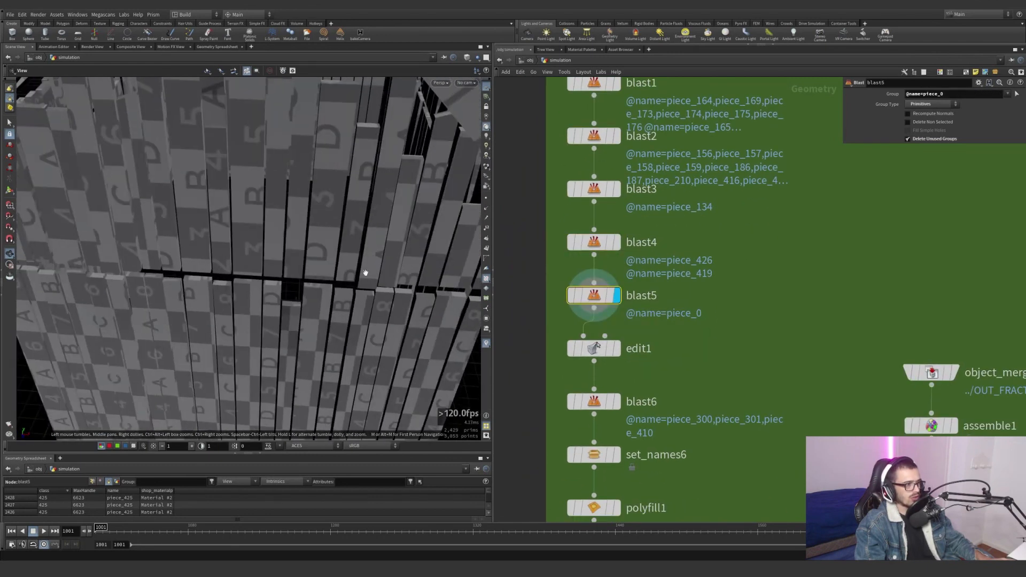
Display edit1 and examine how the moved roof and upper planks meet the lower walls.
left_click(616, 348)
scroll(303, 289, "down", 3)
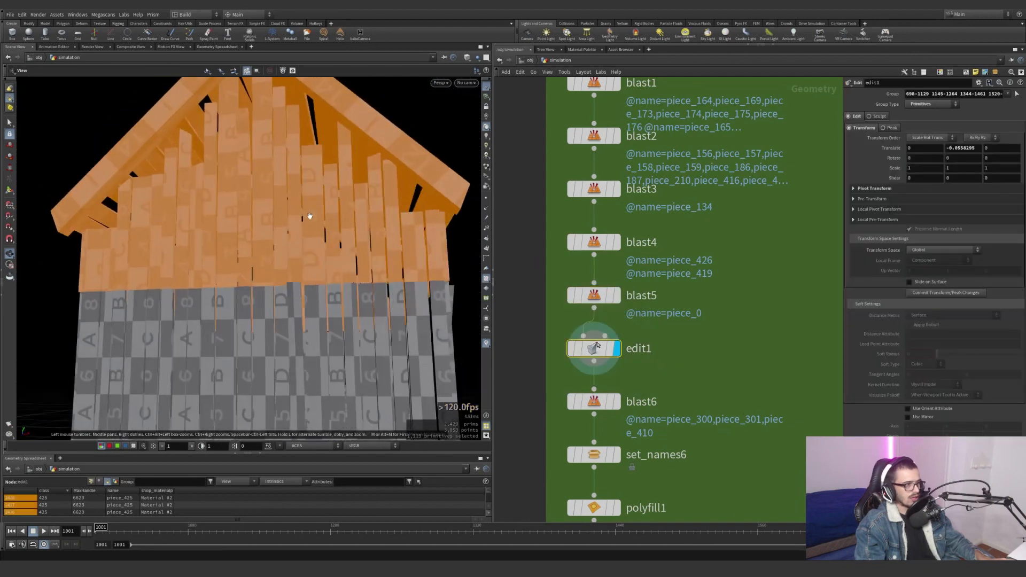
left_click_drag(172, 242, 251, 251)
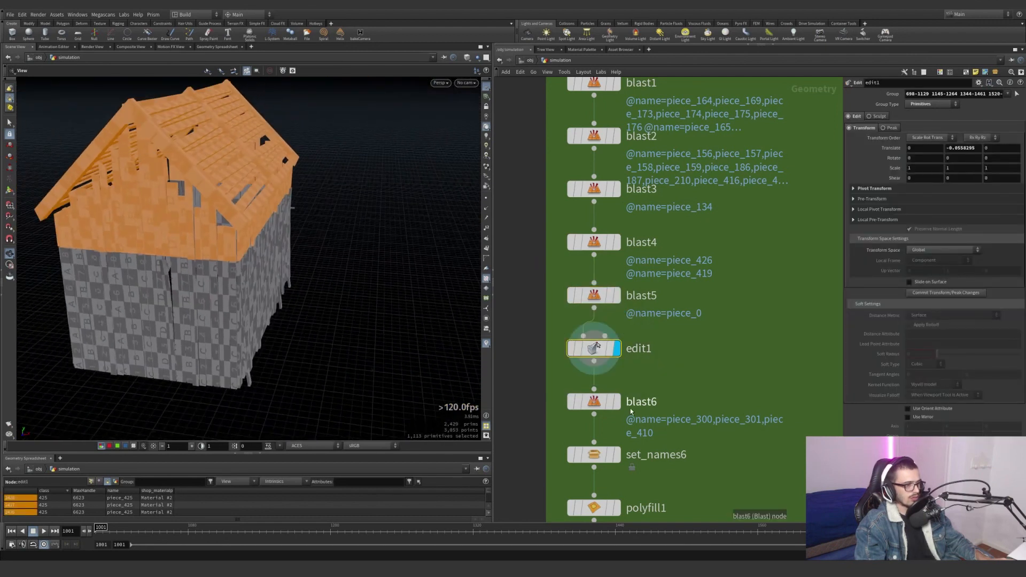
Display blast6 and set_names6, and review the wood piece names in the primitive attributes.
left_click(617, 401)
left_click(618, 455)
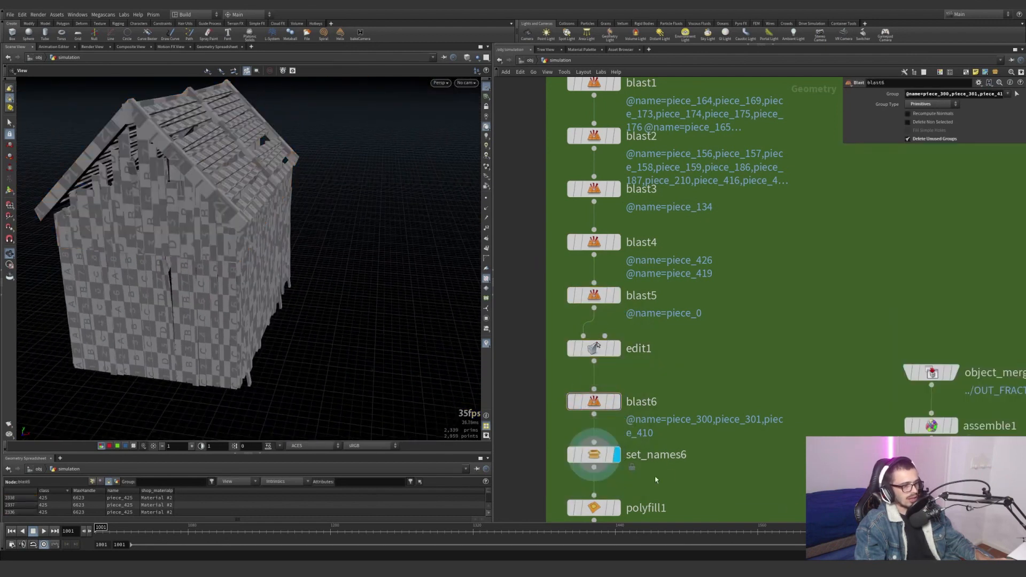
middle_click_drag(264, 345, 279, 247)
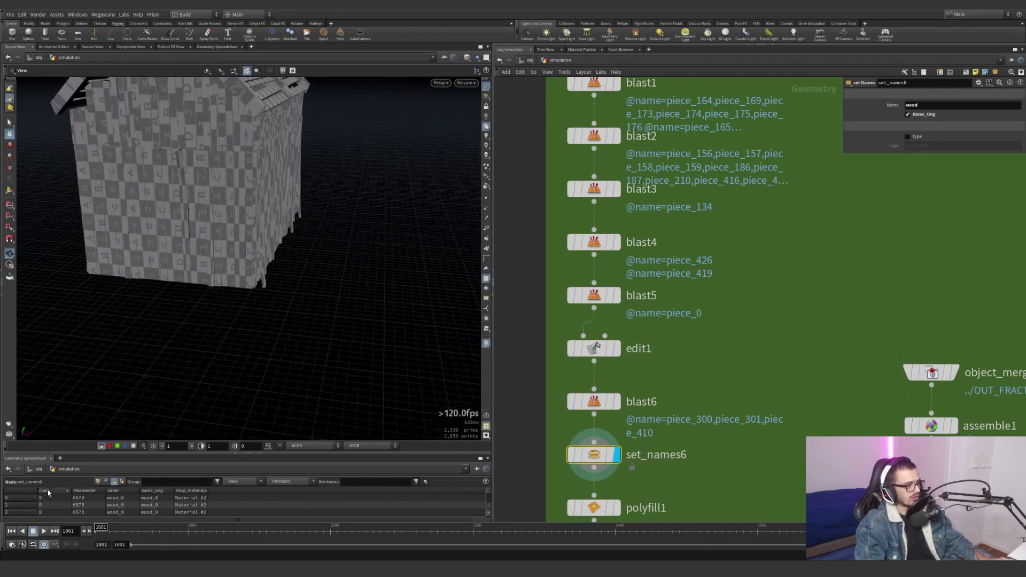
scroll(139, 366, "down", 3)
scroll(723, 412, "down", 3)
scroll(680, 481, "up", 5)
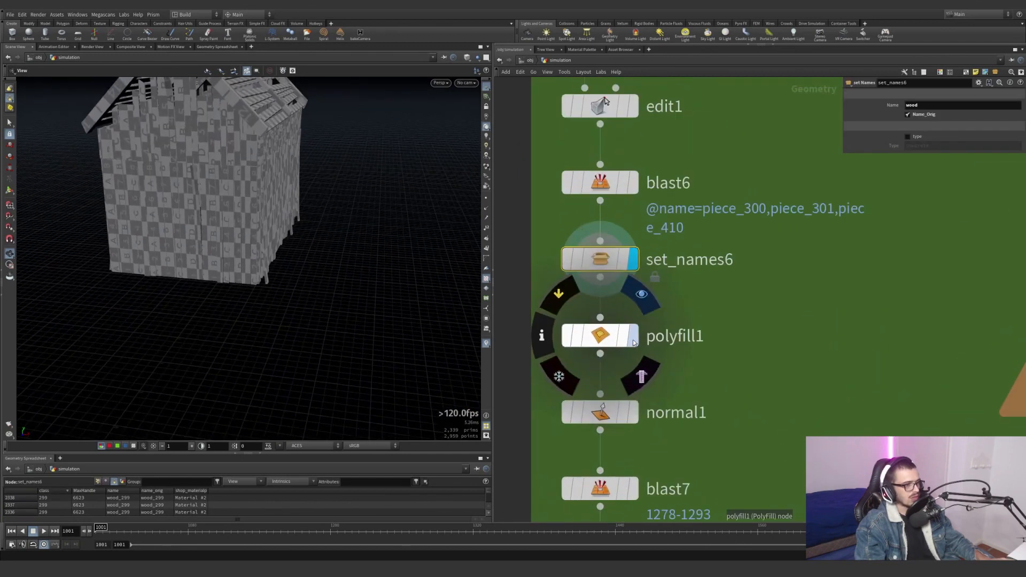
Display polyfill1 and inspect its settings and the filled plank ends up close.
left_click(633, 336)
left_click(609, 336)
left_click_drag(246, 251, 196, 247)
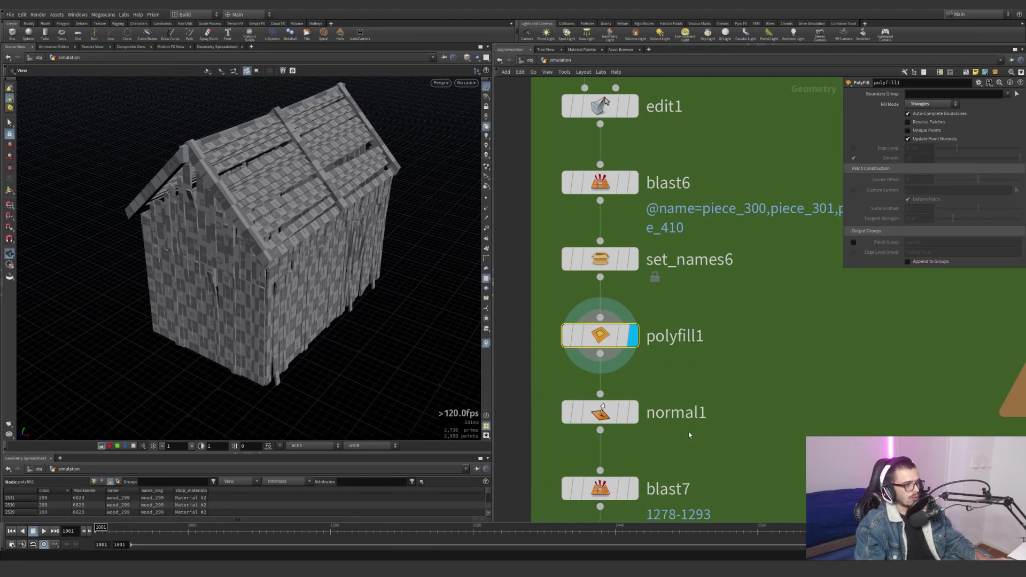
middle_click_drag(689, 436, 681, 327)
right_click_drag(424, 259, 515, 115)
left_click_drag(321, 171, 385, 213)
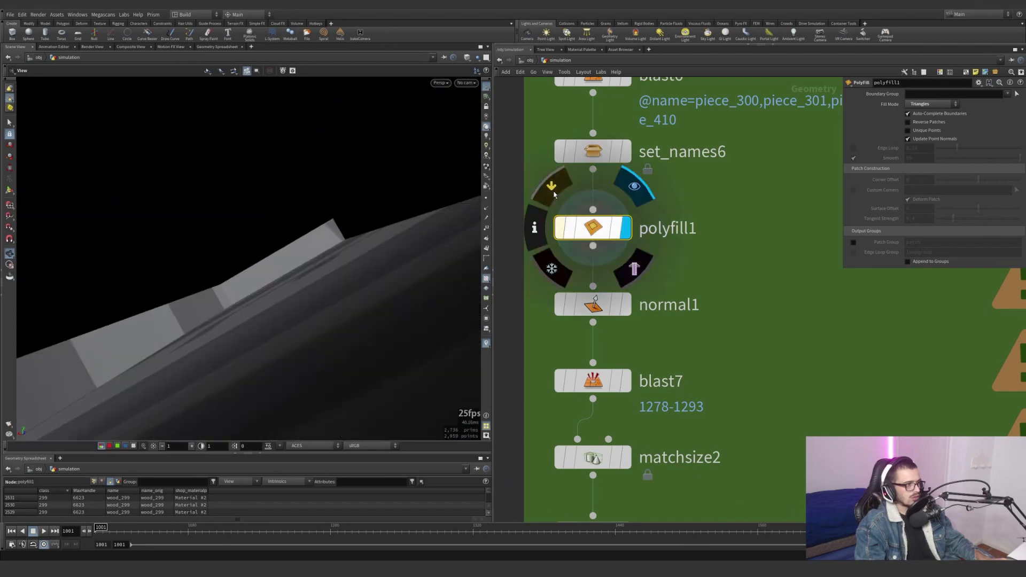
Bypass polyfill1 to examine the planks without filled holes, and re-enable it.
left_click(553, 195)
left_click_drag(231, 222, 367, 250)
right_click_drag(366, 250, 350, 280)
middle_click_drag(350, 281, 307, 235)
left_click(559, 228)
Display normal1 and blast7 in turn to review the normals and the removal of points 1278-1293.
left_click_drag(711, 259, 541, 188)
middle_click_drag(708, 312, 690, 235)
left_click(611, 233)
left_click_drag(708, 272, 680, 265)
left_click(607, 303)
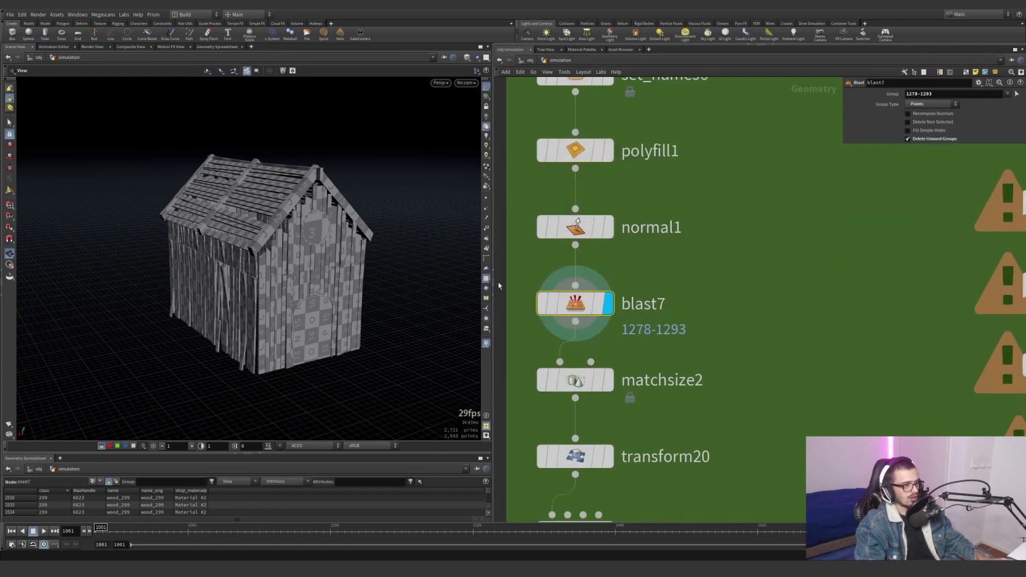
Display matchsize2 and check the house's ground alignment in the front view.
left_click(611, 389)
middle_click_drag(293, 323, 200, 198)
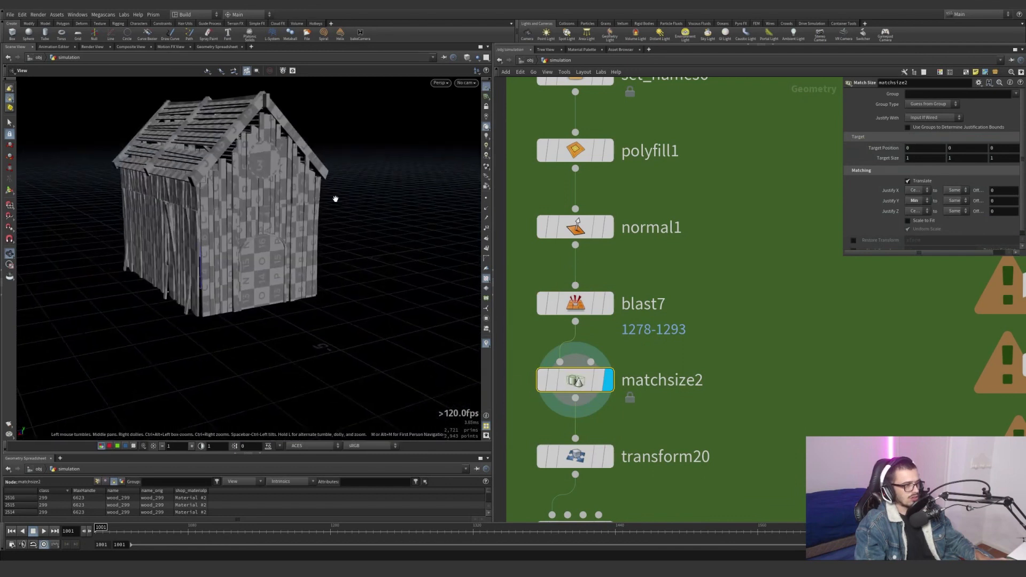
key("space+4")
key("space+3")
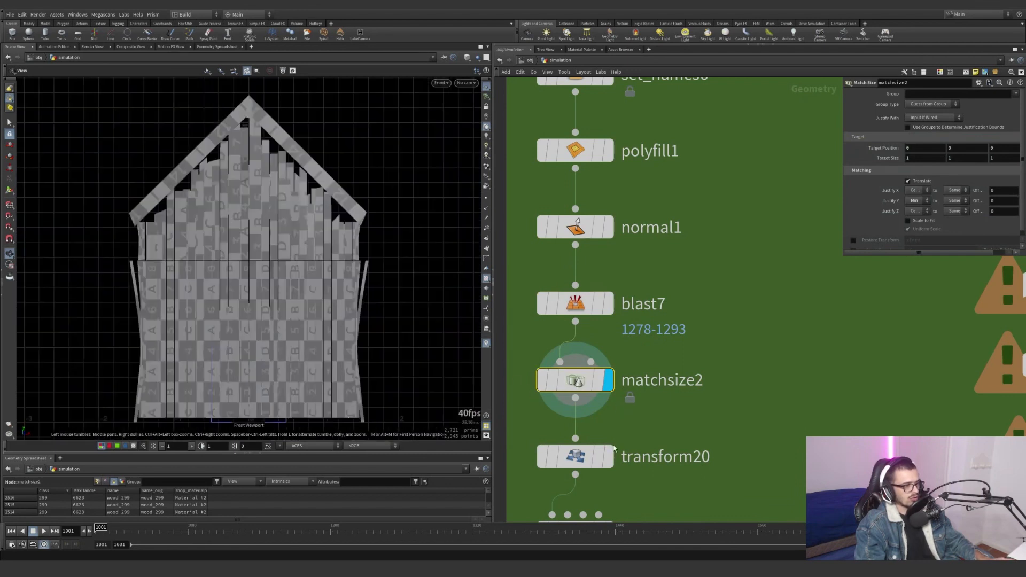
Display transform20 and review its small vertical offset and the nodes that follow it.
left_click(610, 453)
scroll(660, 332, "down", 5)
scroll(642, 440, "up", 5)
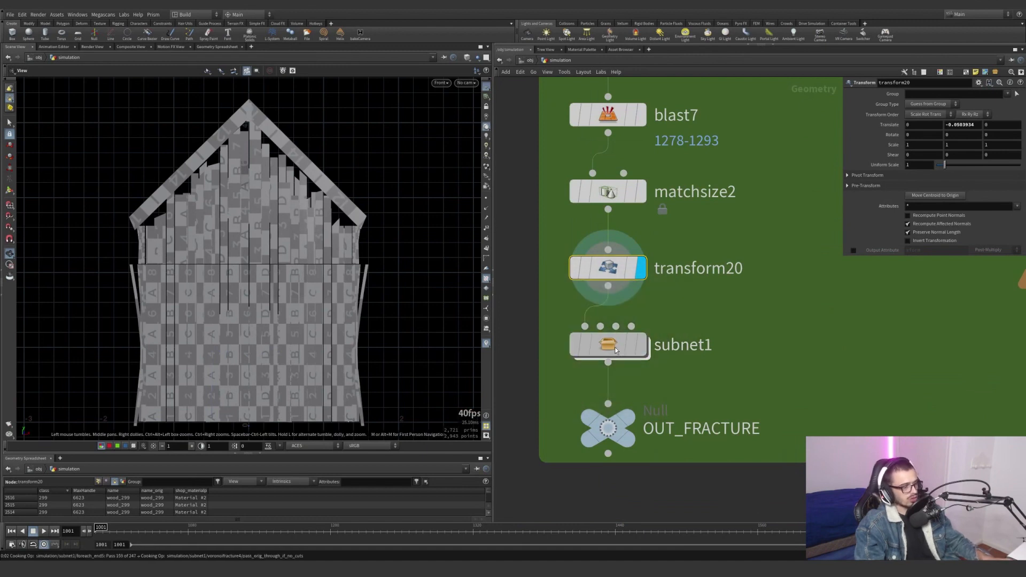
Open subnet1 and inspect the foreach_end4 piece loop and the bounding-box grouping code in attribwrangle4.
double_click(615, 347)
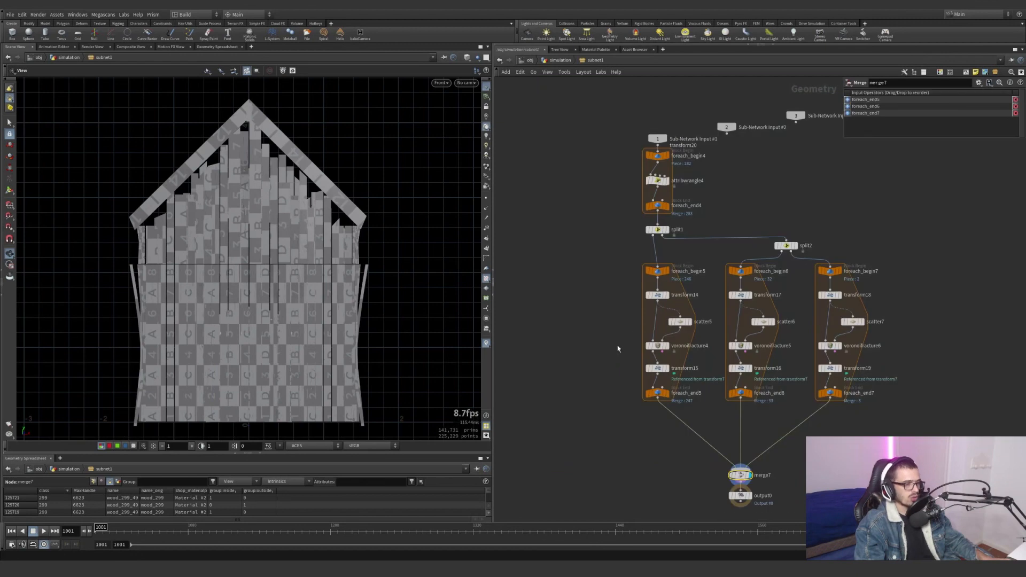
scroll(695, 263, "up", 5)
left_click(622, 356)
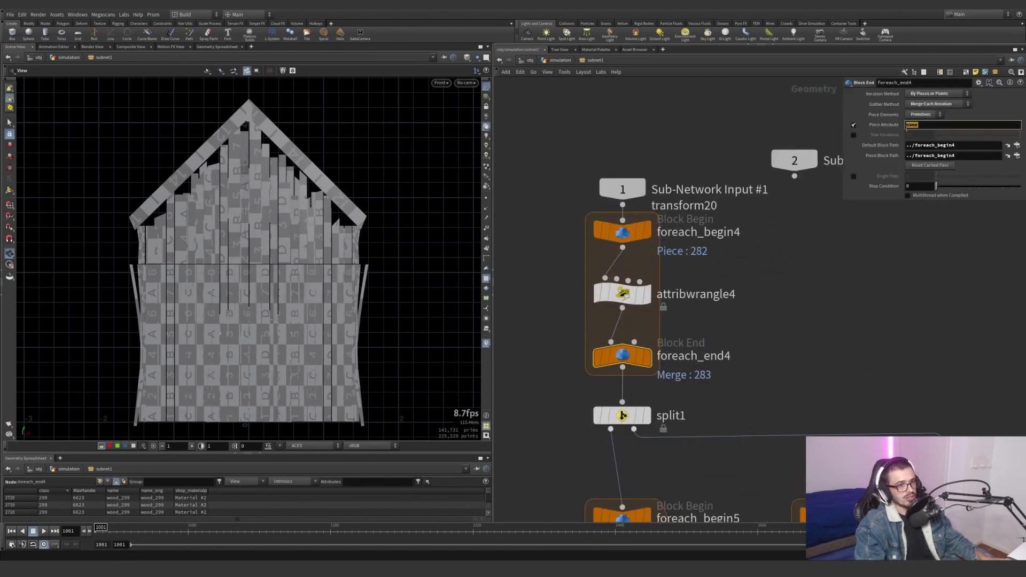
left_click(622, 294)
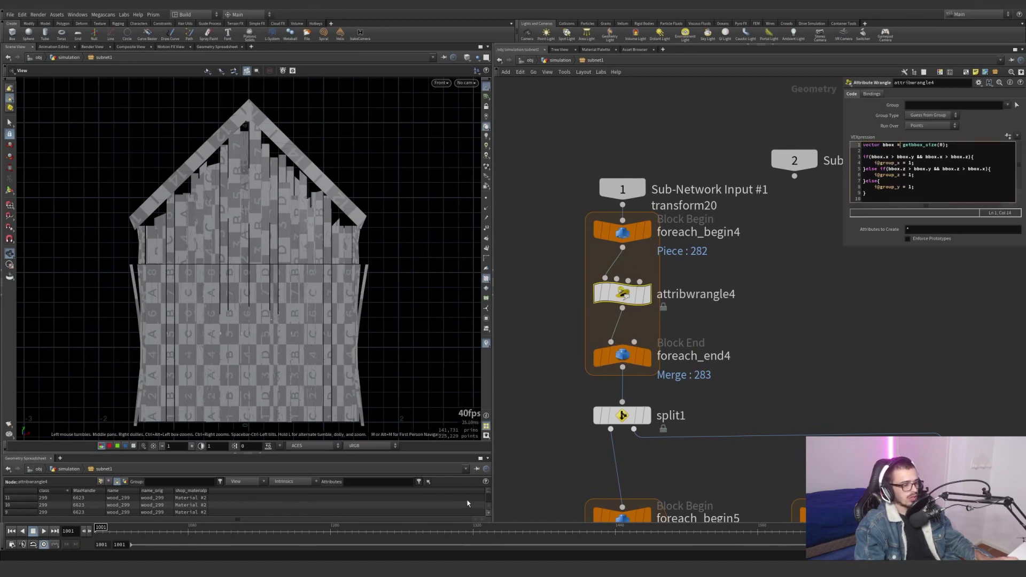
Switch to the Snipping Tool, capture the roof-edge area of the viewport, and outline a slanted plank in red.
left_click(461, 559)
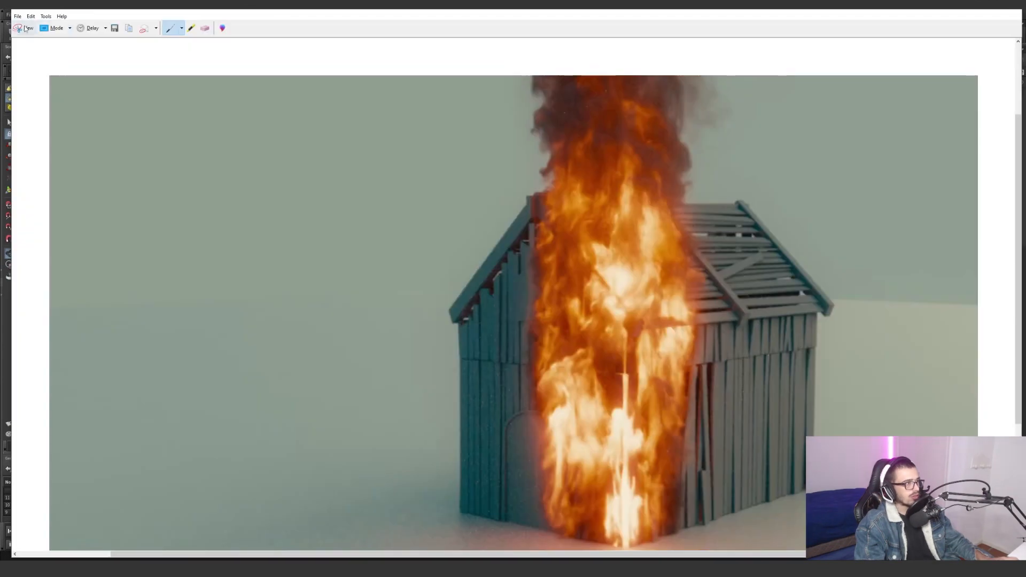
left_click(25, 28)
left_click_drag(278, 107, 515, 372)
mouse_move(443, 288)
left_mouse_down()
mouse_move(387, 243)
mouse_move(355, 187)
mouse_move(446, 270)
left_mouse_up()
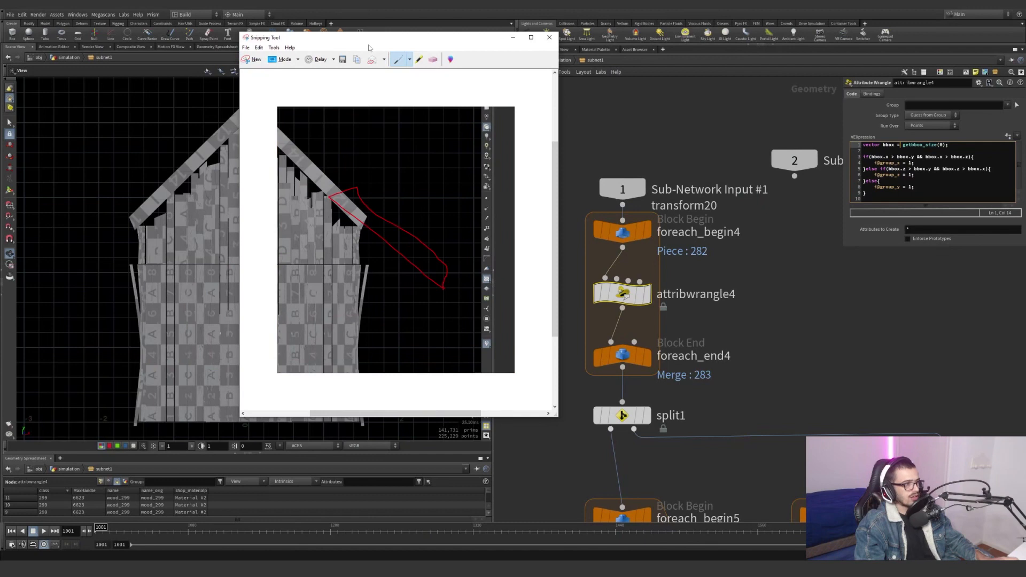
Draw a blue bounding box around the red plank, marked "X > Y" with arrows along its width and height.
left_click(410, 60)
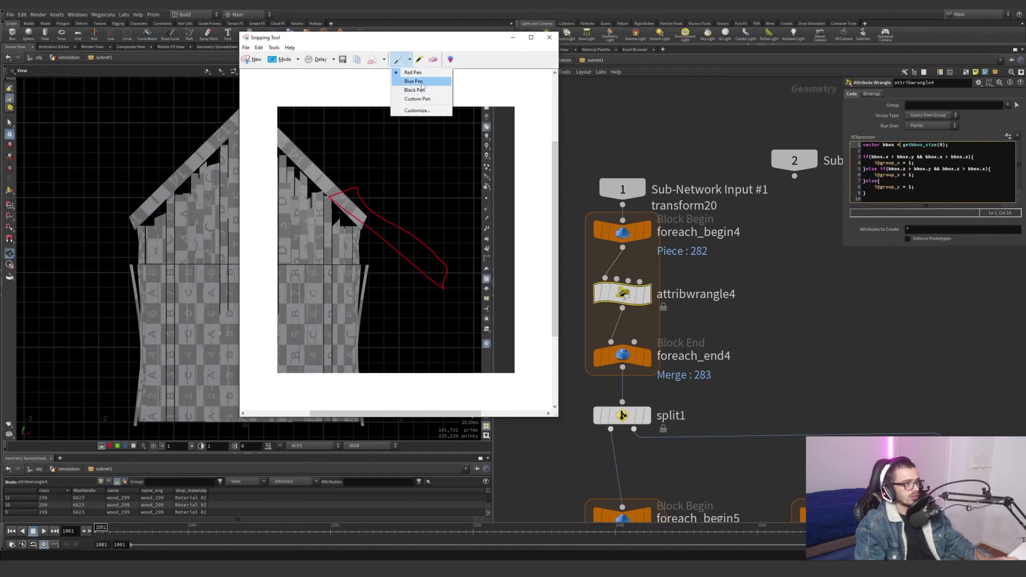
left_click(413, 80)
left_click_drag(326, 294, 327, 185)
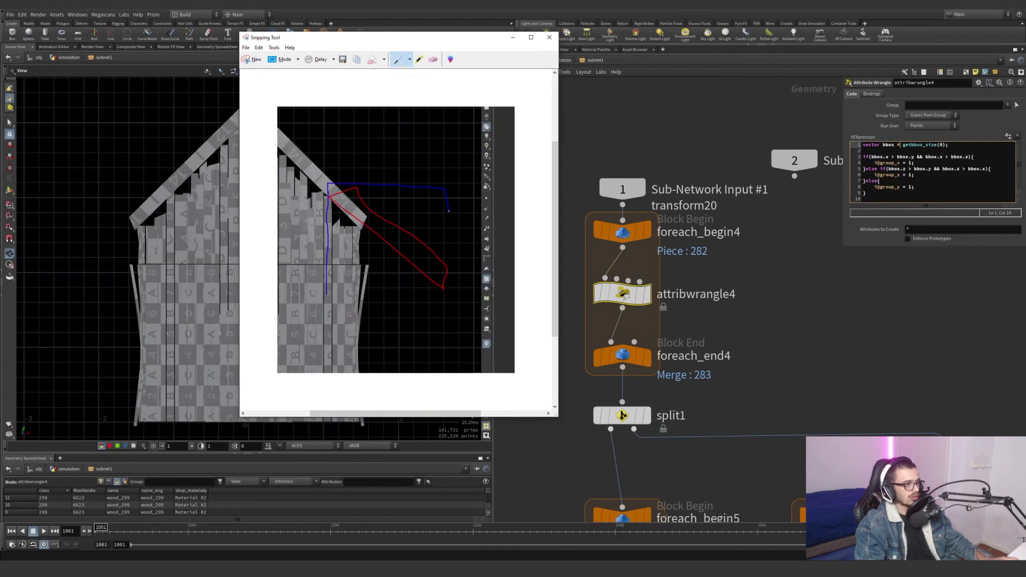
left_click_drag(448, 292, 330, 287)
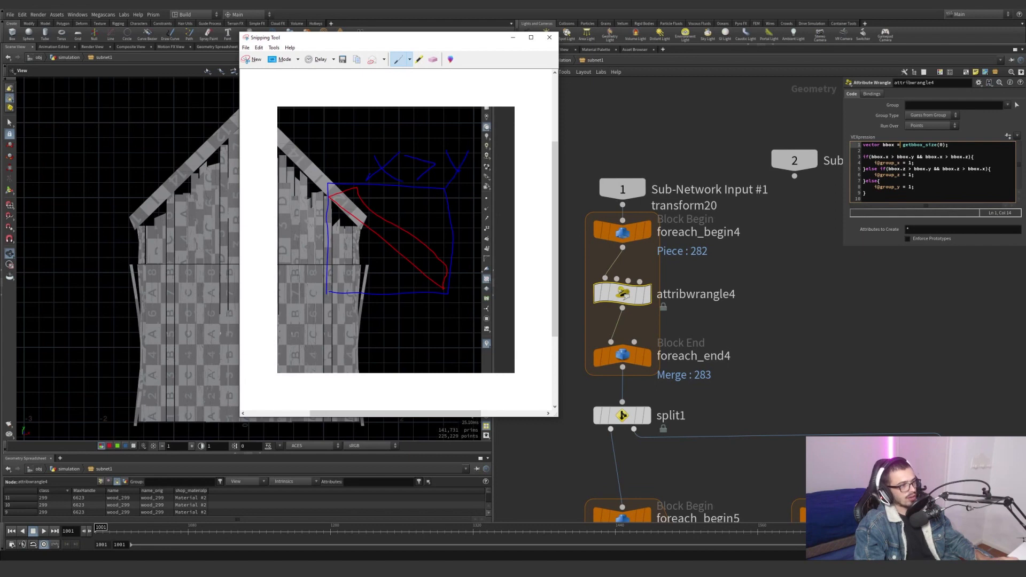
mouse_move(420, 269)
left_mouse_down()
mouse_move(336, 265)
mouse_move(355, 266)
left_mouse_up()
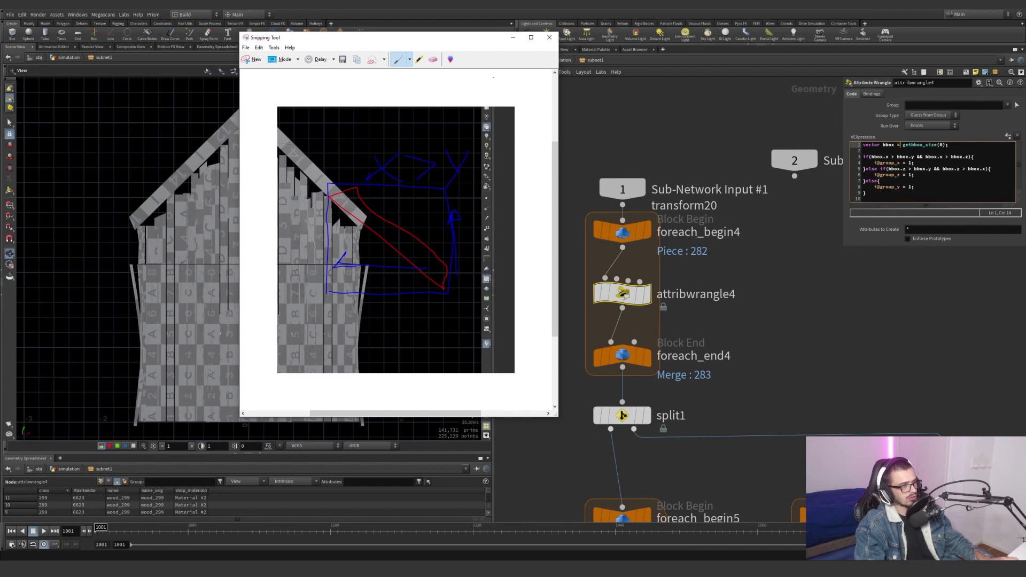
Switch back to Houdini and review the x, z and y group conditions in the attribwrangle4 code.
left_click(513, 37)
left_click(713, 352)
left_click_drag(782, 324, 676, 301)
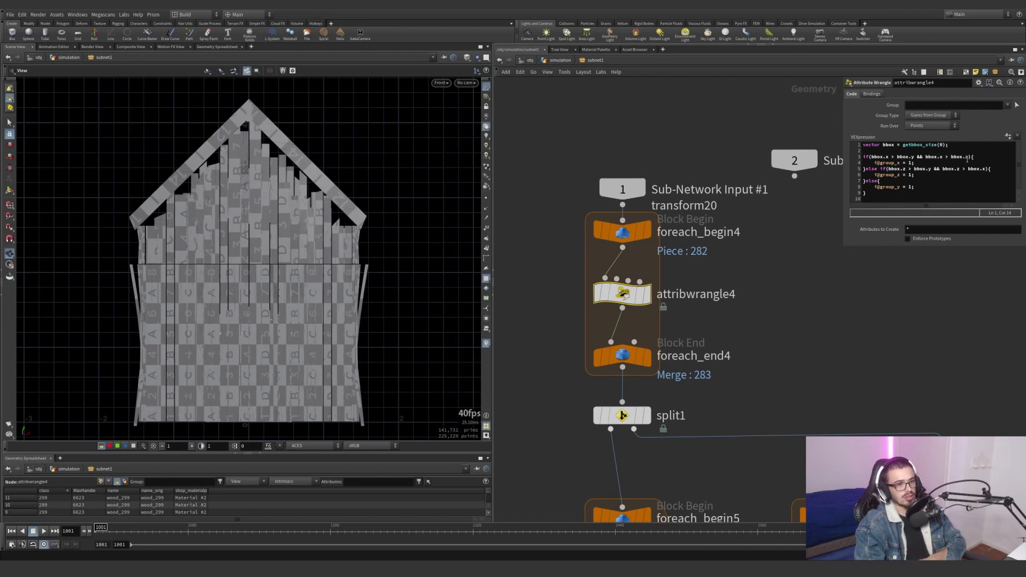
left_click_drag(940, 162, 881, 163)
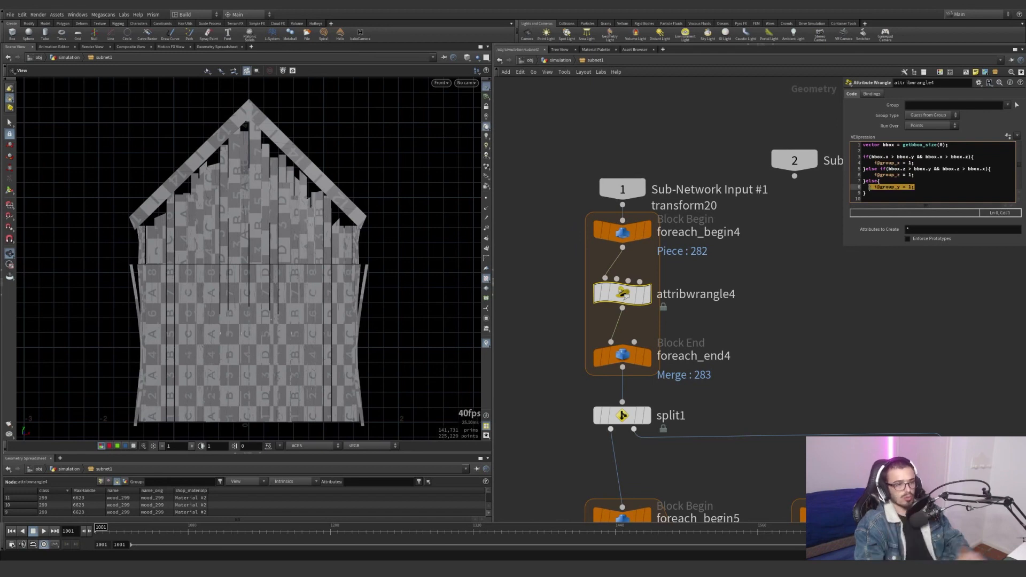
Display split1 and inspect the planks of its y group in a perspective view.
middle_click_drag(645, 416, 603, 293)
left_click(602, 292)
left_click(588, 292)
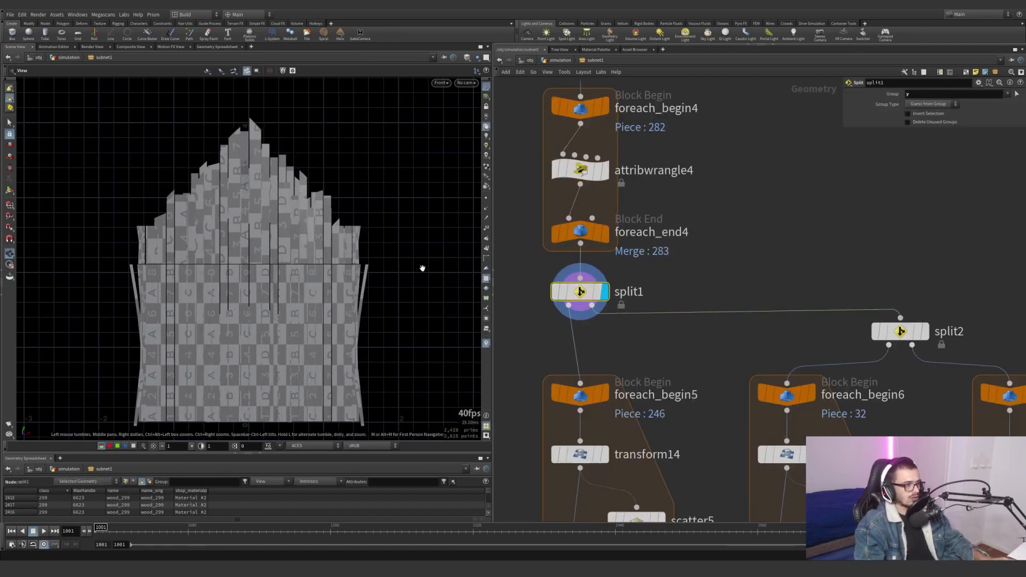
left_click_drag(419, 268, 390, 298)
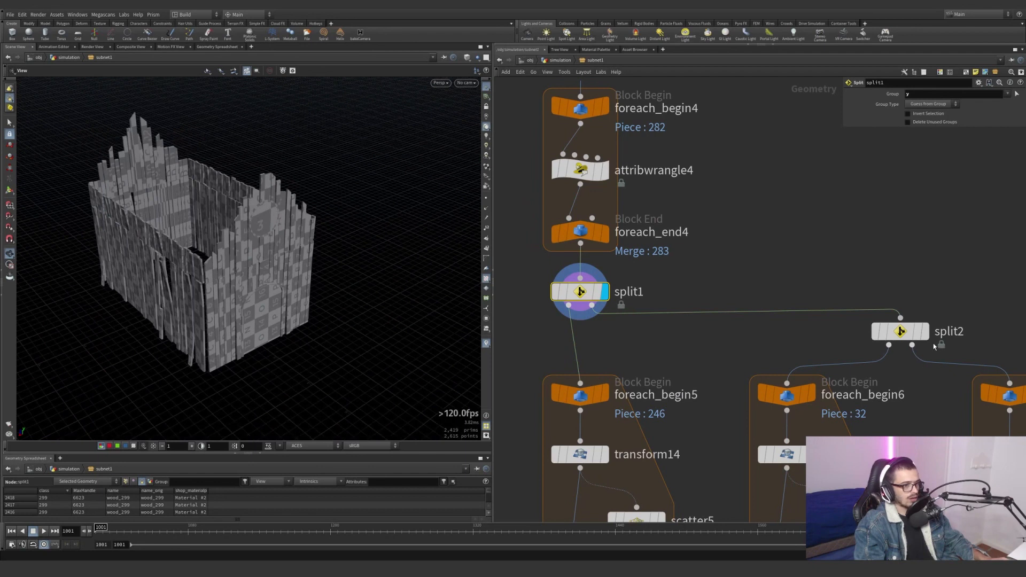
Display split2 and its foreach_begin7 branch to inspect the planks sent to that loop.
left_click(921, 331)
middle_click_drag(908, 335, 738, 294)
left_click(885, 332)
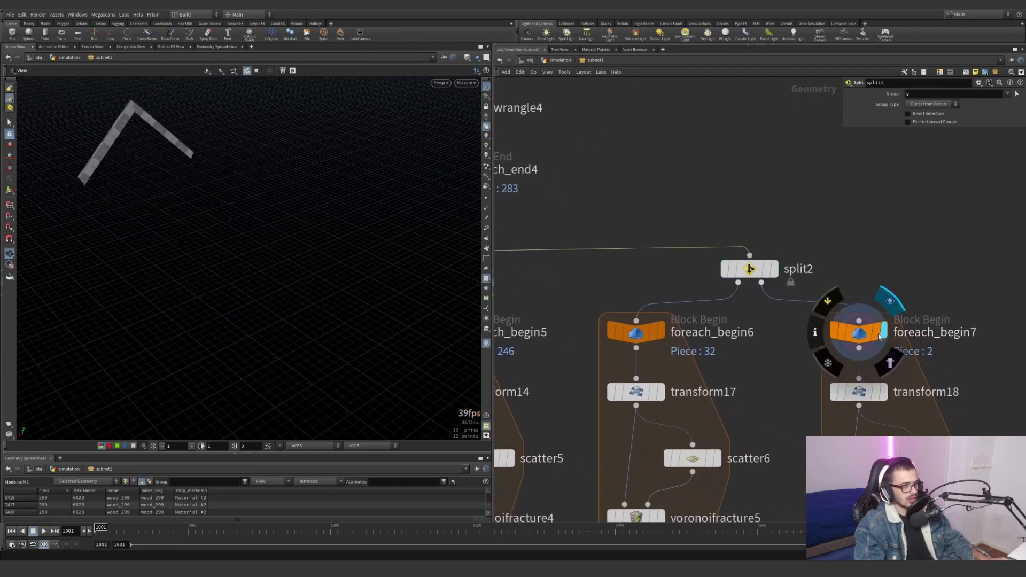
left_click(877, 333)
middle_click_drag(207, 151, 219, 158)
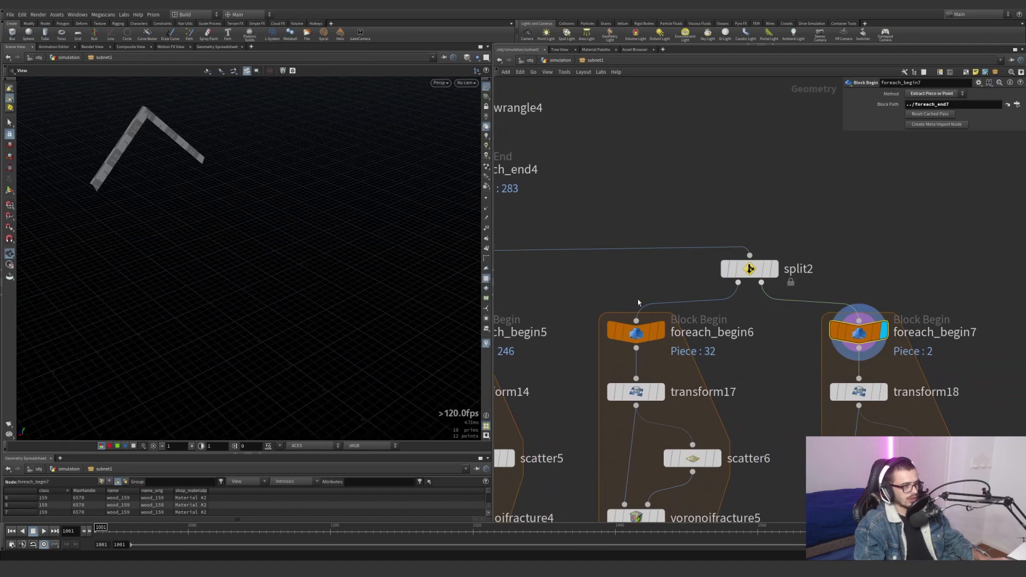
Display the single plank from foreach_begin5 and compare it with the flattened output of transform14.
scroll(660, 293, "down", 4)
middle_click_drag(668, 290, 790, 241)
scroll(671, 277, "up", 4)
left_click(655, 260)
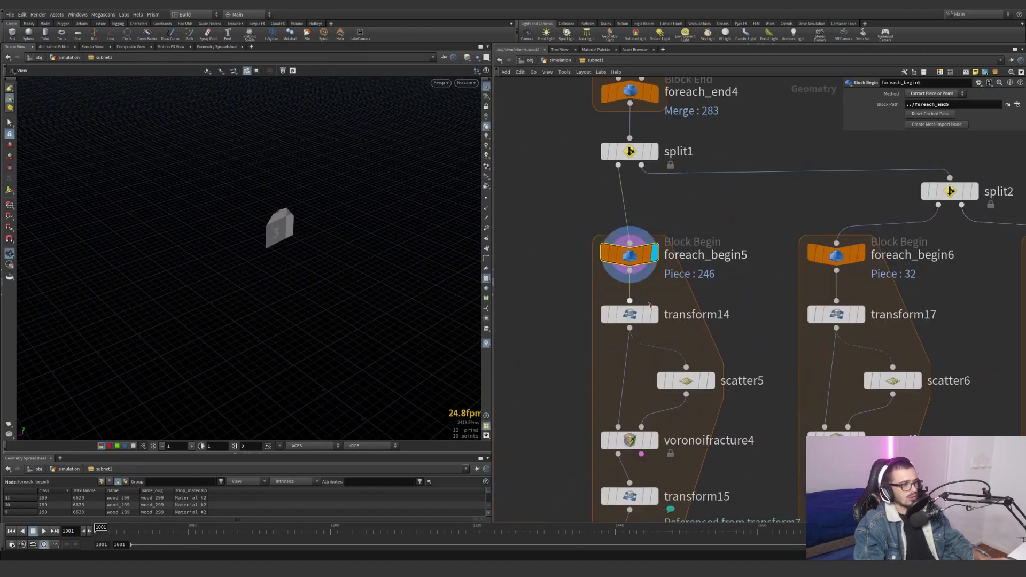
left_click(655, 314)
left_click(631, 314)
Template split1 as a wireframe reference and inspect the flattened transform14 plank against the house walls.
left_click(614, 151)
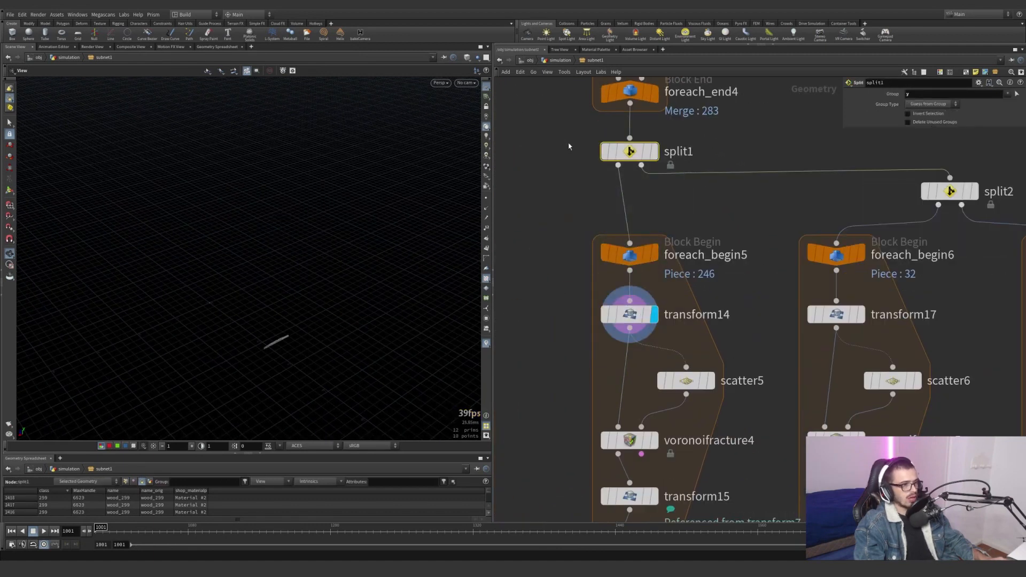
left_click(647, 151)
left_click_drag(342, 291, 251, 300)
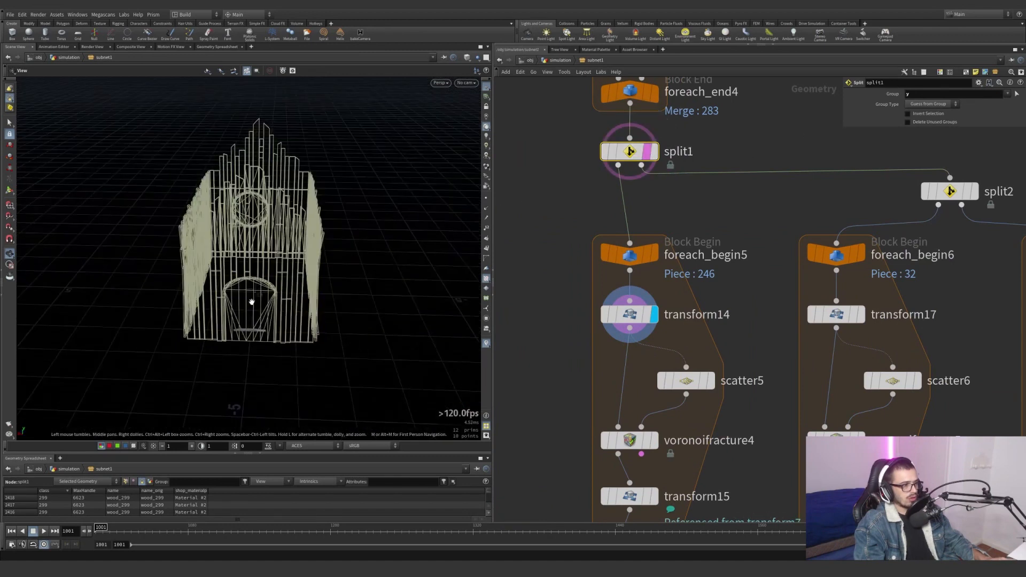
scroll(252, 300, "up", 5)
middle_click_drag(253, 299, 327, 264)
left_click_drag(328, 263, 322, 293)
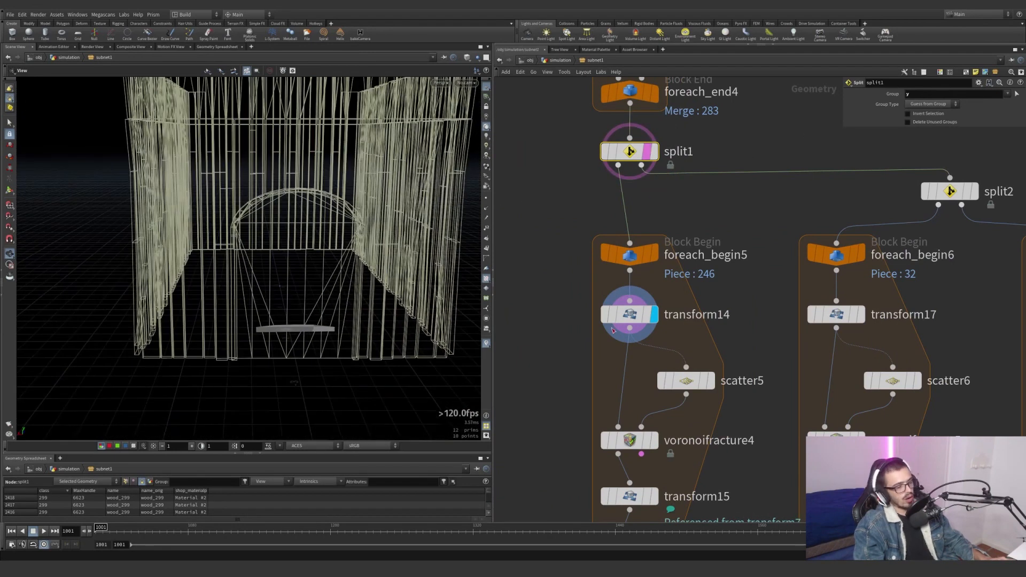
Review the transform14 scale settings and scatter5, and display voronoifracture4 with its fracture parameters.
left_click(617, 310)
middle_click_drag(644, 415, 625, 341)
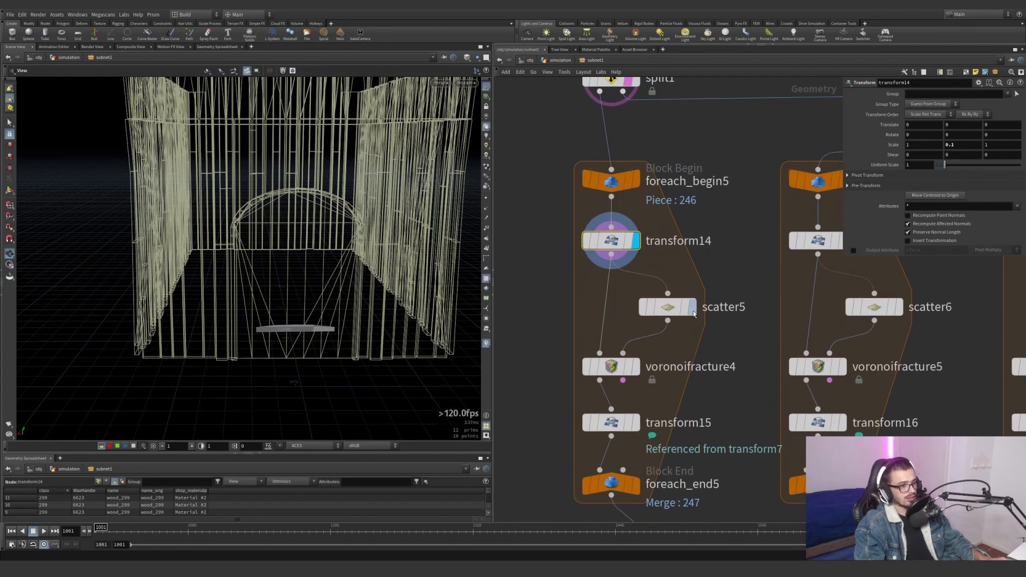
left_click(692, 307)
left_click(635, 373)
left_click(632, 368)
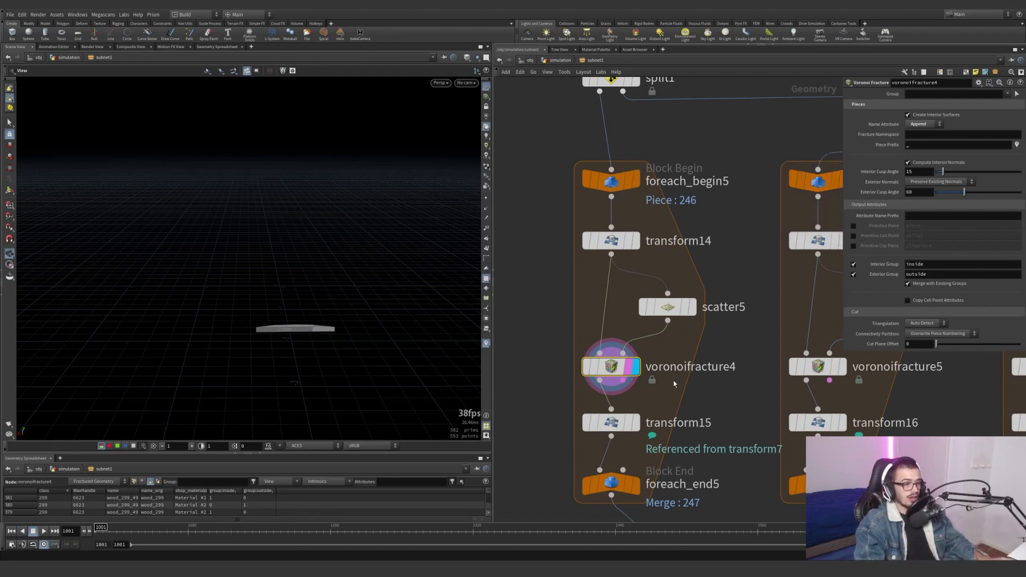
Visualize the name attribute of voronoifracture4 from its node info so each fractured piece gets its own colour.
left_click(486, 343)
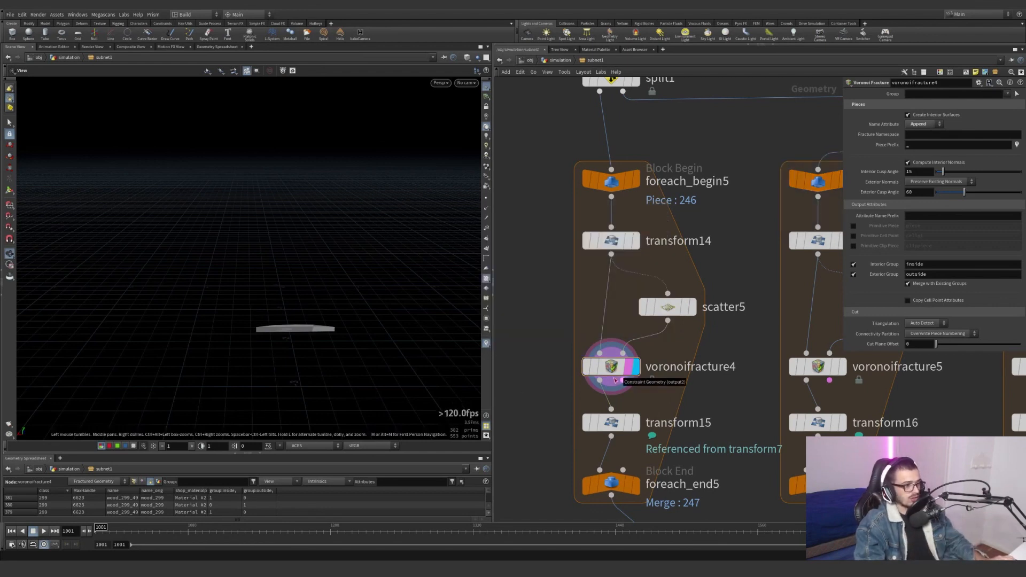
middle_click(615, 368)
left_click(724, 302)
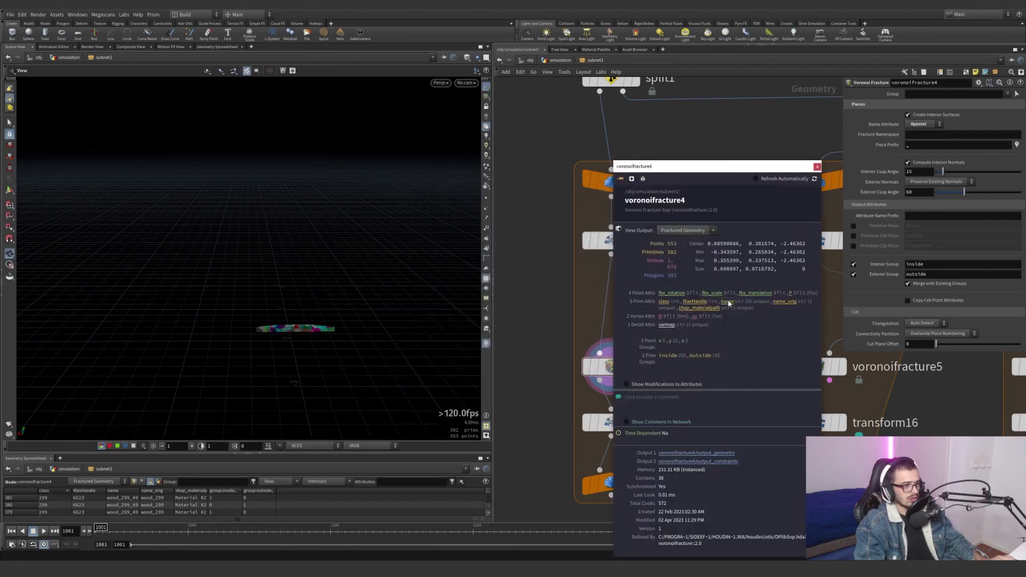
scroll(347, 321, "up", 5)
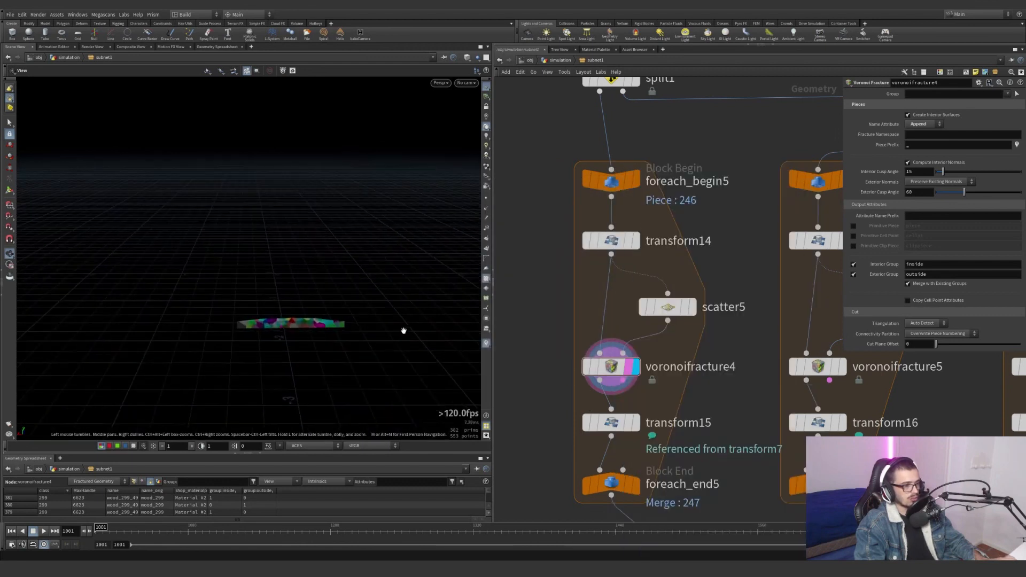
middle_click_drag(275, 321, 344, 313)
middle_click(610, 366)
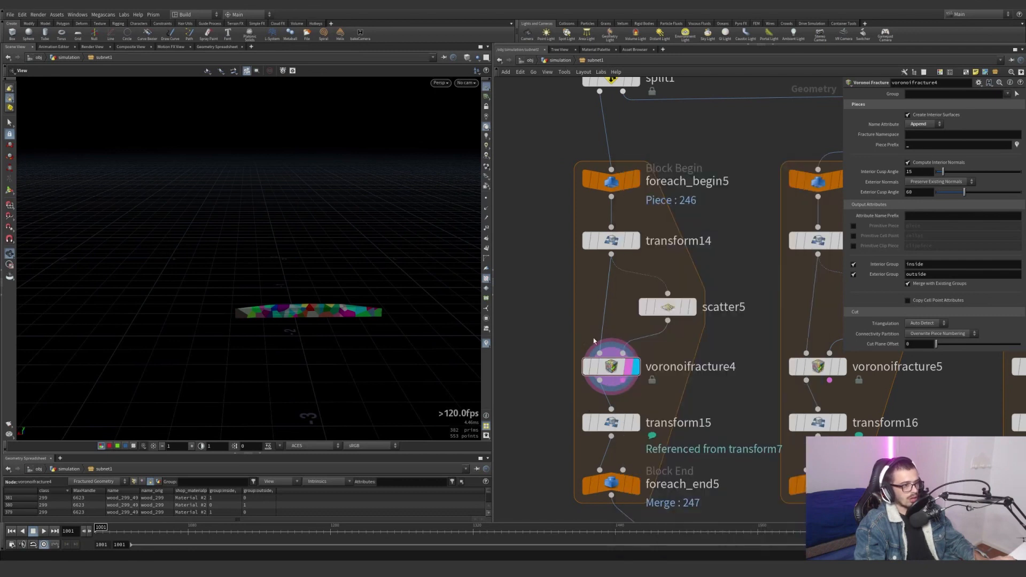
Display transform15, frame the plank, and inspect its stretched fracture pieces and the node's referenced, inverted scale settings.
left_click(635, 422)
left_click(611, 422)
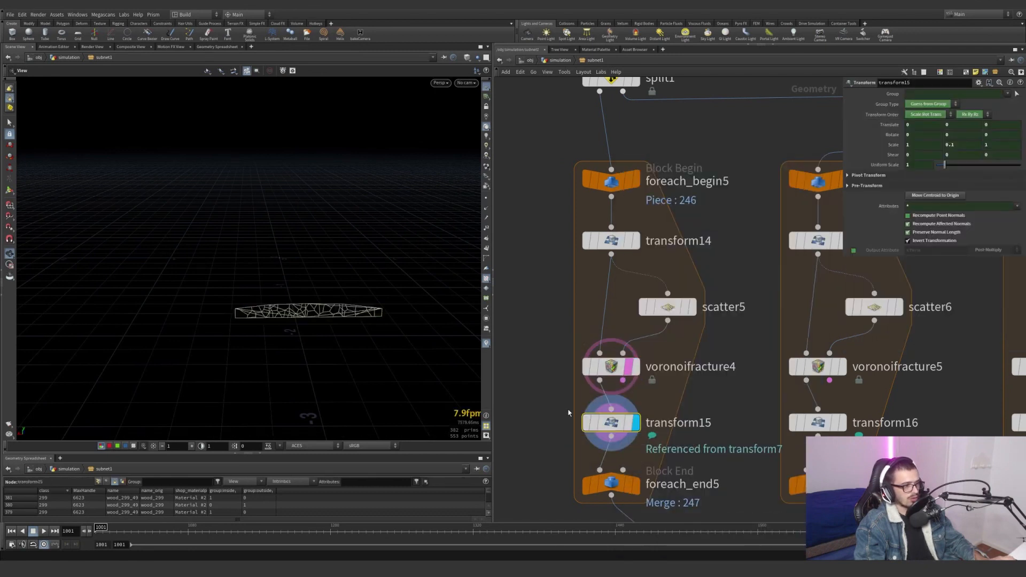
key("g")
left_click_drag(693, 453, 545, 357)
left_click_drag(273, 283, 325, 206)
middle_click_drag(547, 287, 611, 280)
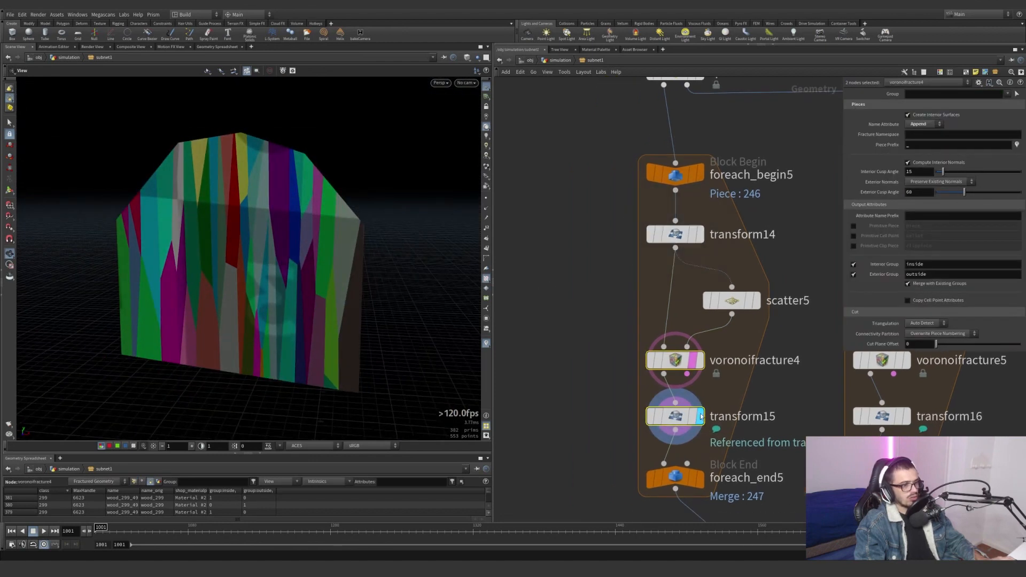
left_click(751, 453)
middle_click_drag(759, 443, 672, 429)
left_click_drag(671, 430, 557, 393)
middle_click_drag(557, 392, 712, 420)
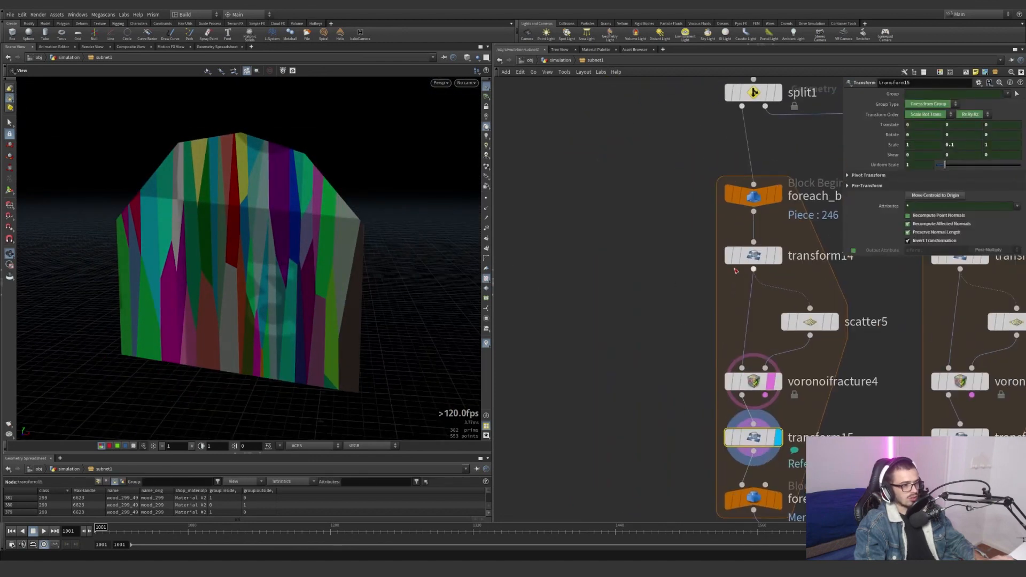
Make a reference copy of transform14 beside the foreach_begin5 loop and delete the copy.
mouse_move(754, 256)
left_click_drag(752, 261, 605, 344, "alt")
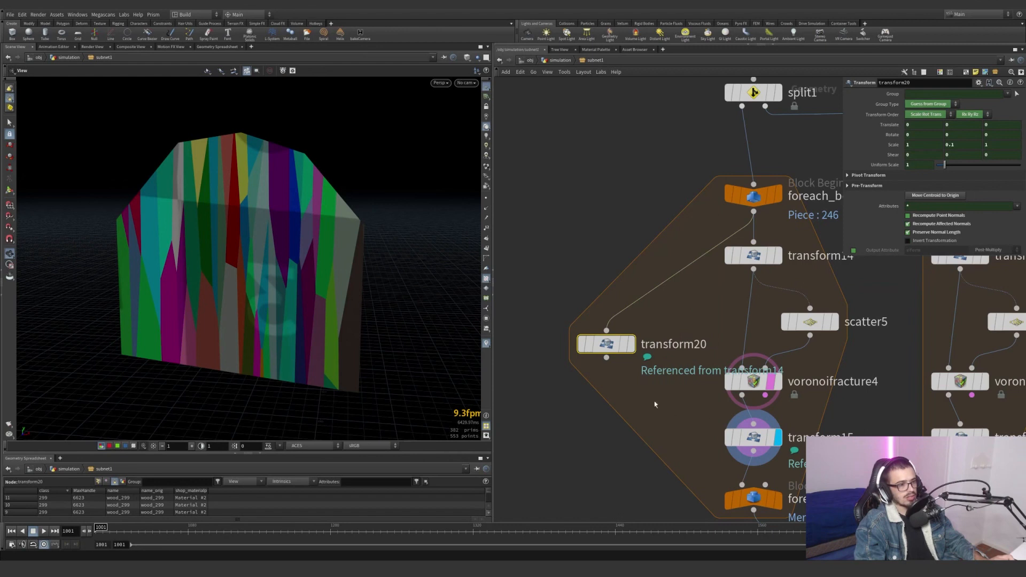
key("Delete")
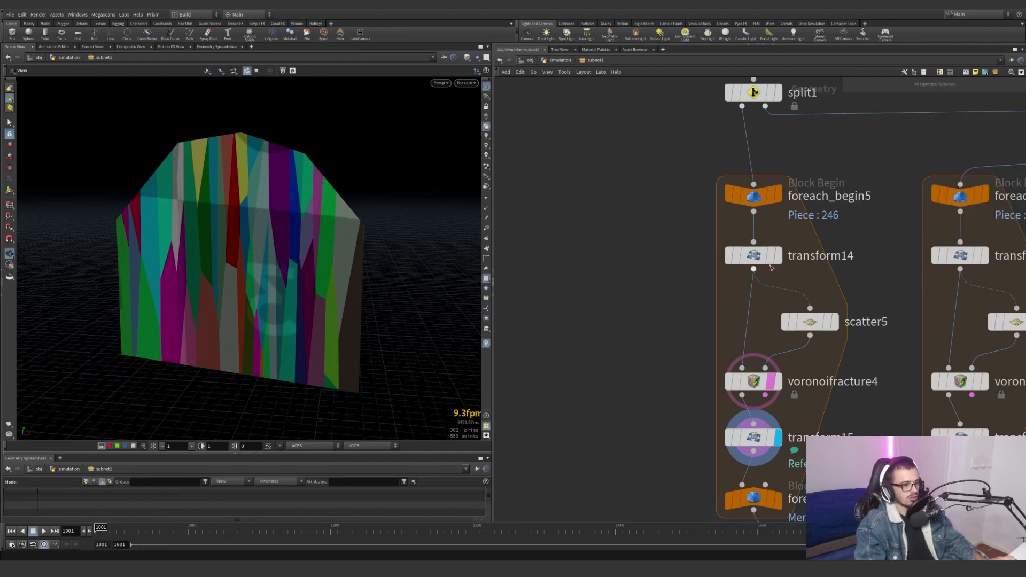
Try a Y scale of 1 on transform14 and inspect the fractured plank from another angle.
left_click(756, 256)
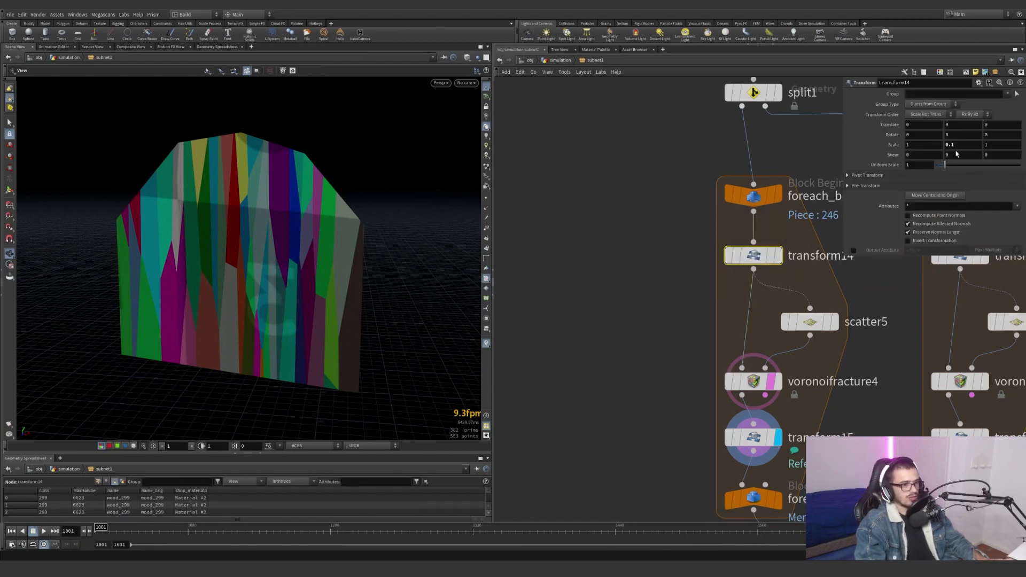
type("1")
left_click(628, 196)
left_click_drag(247, 294, 269, 288)
left_click_drag(314, 289, 274, 267)
Display transform16 in the foreach_begin6 branch and inspect its Z-scaled fractured plank.
scroll(668, 354, "down", 3)
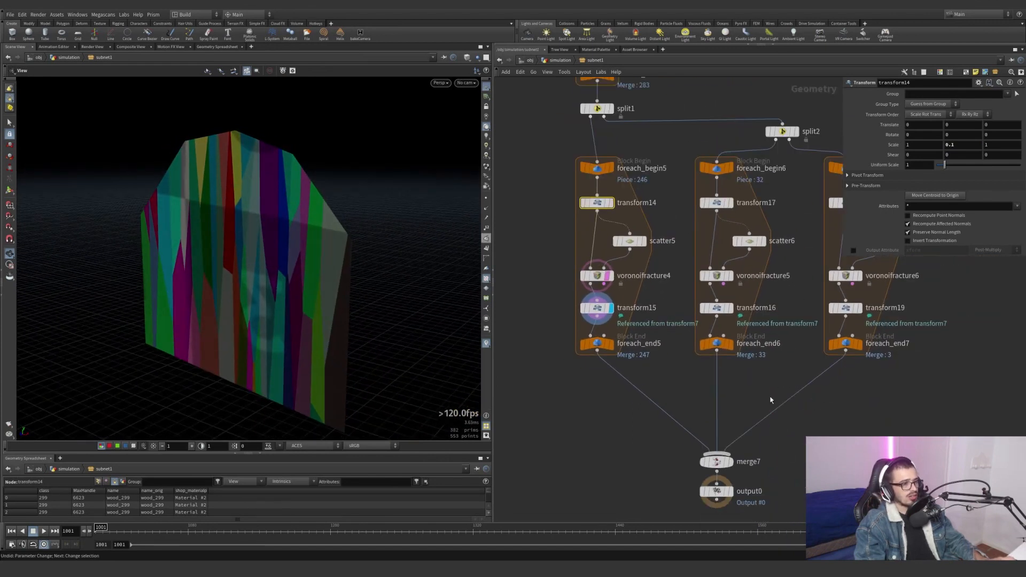
scroll(759, 307, "up", 3)
left_click(706, 293)
left_click(715, 292)
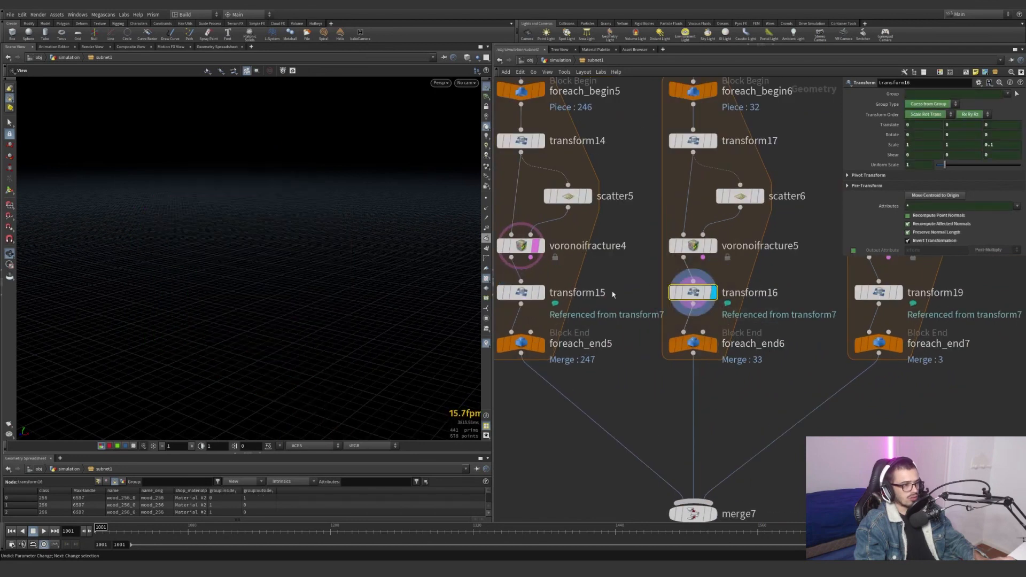
left_click_drag(245, 275, 161, 233)
middle_click_drag(759, 377, 720, 407)
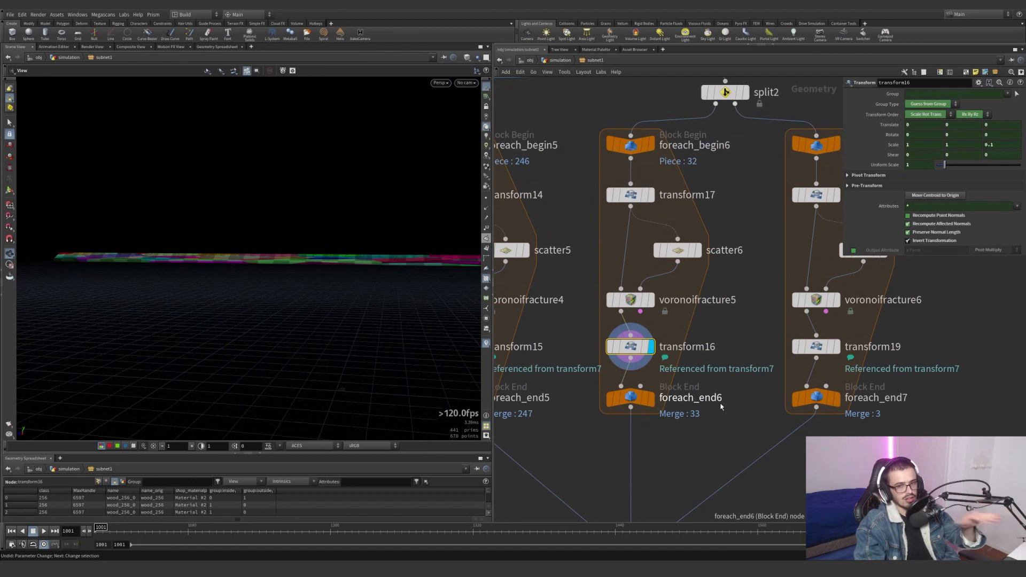
Display merge7 and frame the whole fractured house in the viewport.
scroll(721, 406, "down", 5)
scroll(663, 405, "up", 5)
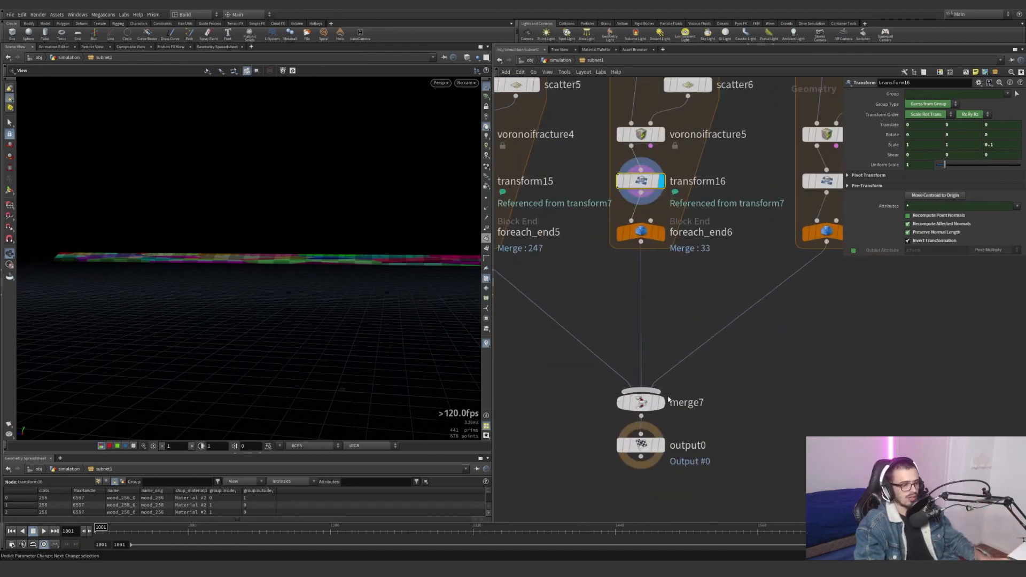
mouse_move(663, 405)
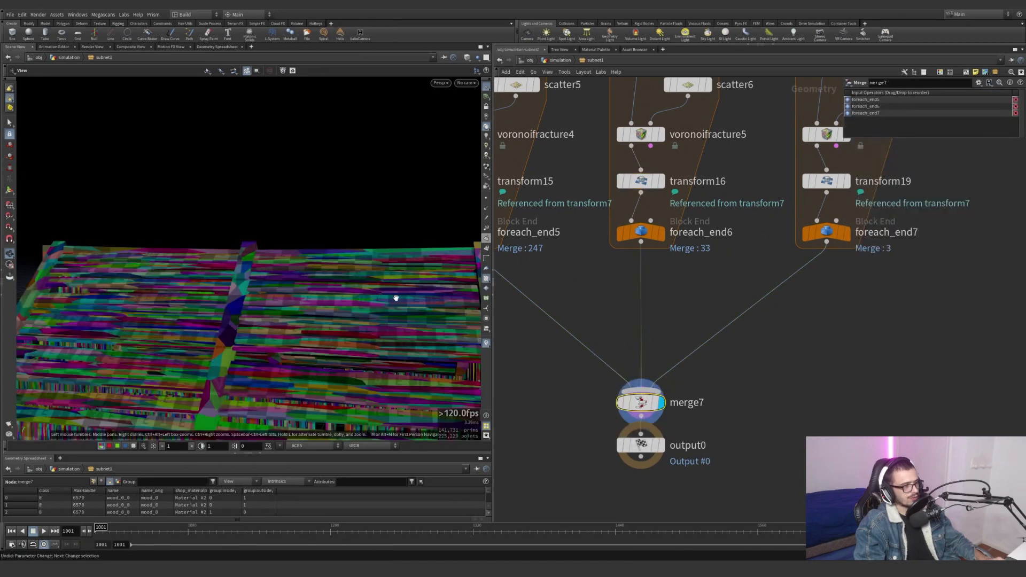
key("space+g")
left_click_drag(394, 298, 313, 246)
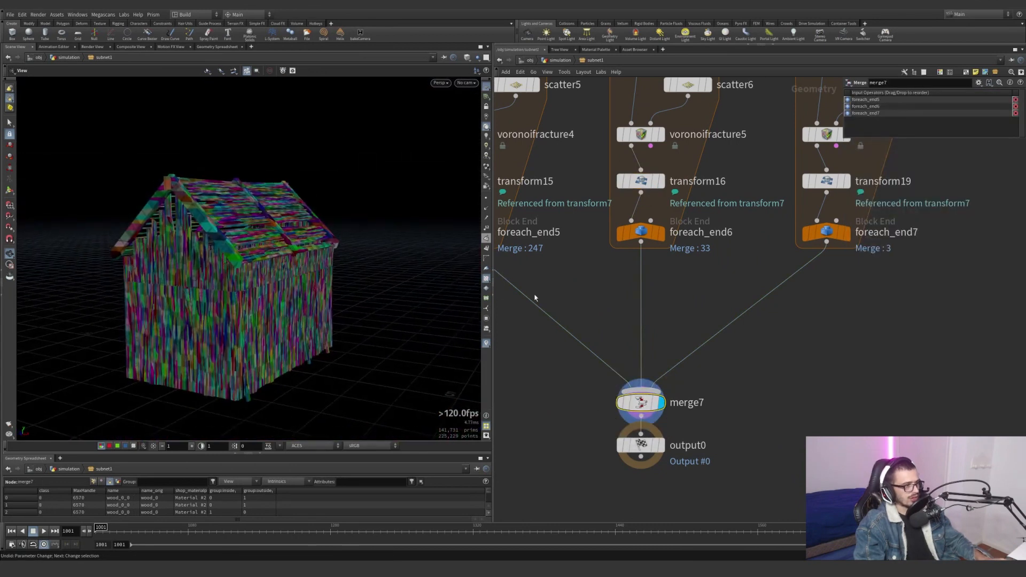
Leave subnet1 for the simulation network and locate the set_names6 node upstream.
scroll(590, 331, "down", 3)
middle_click_drag(589, 332, 635, 419)
scroll(607, 202, "down", 2)
middle_click_drag(607, 201, 618, 314)
key("u")
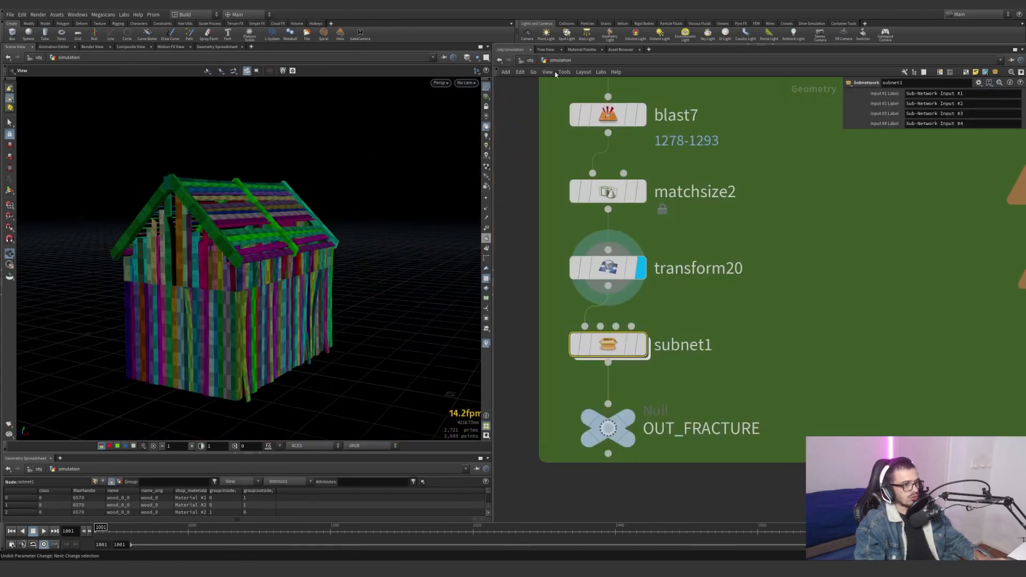
left_click_drag(601, 298, 600, 297)
middle_click_drag(708, 111, 675, 259)
left_click_drag(679, 223, 572, 191)
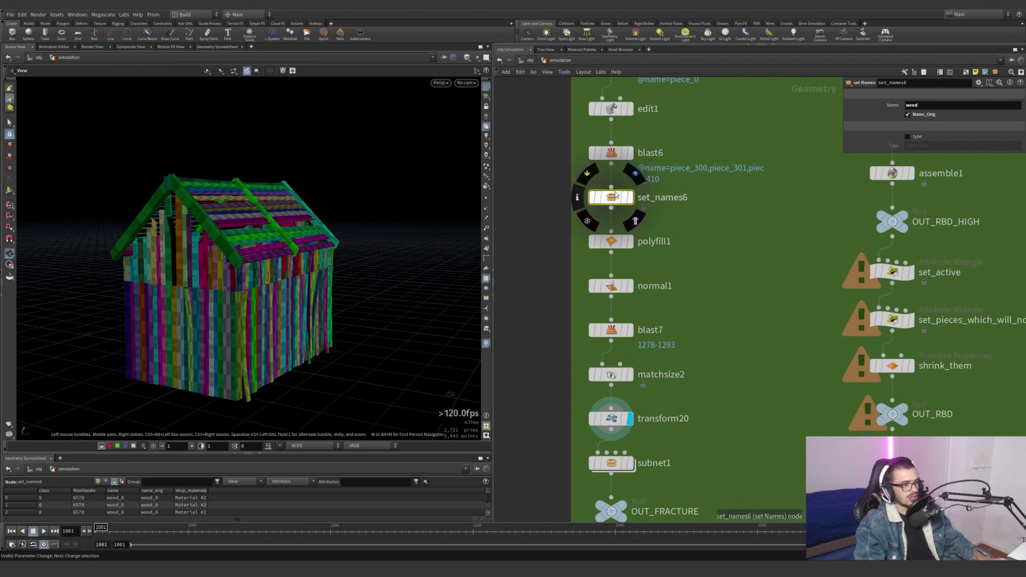
Open set_names6, review the set_name and set_name_orig code, and return to the simulation network.
double_click(611, 197)
middle_click_drag(655, 235, 542, 269)
left_click_drag(605, 303, 686, 276)
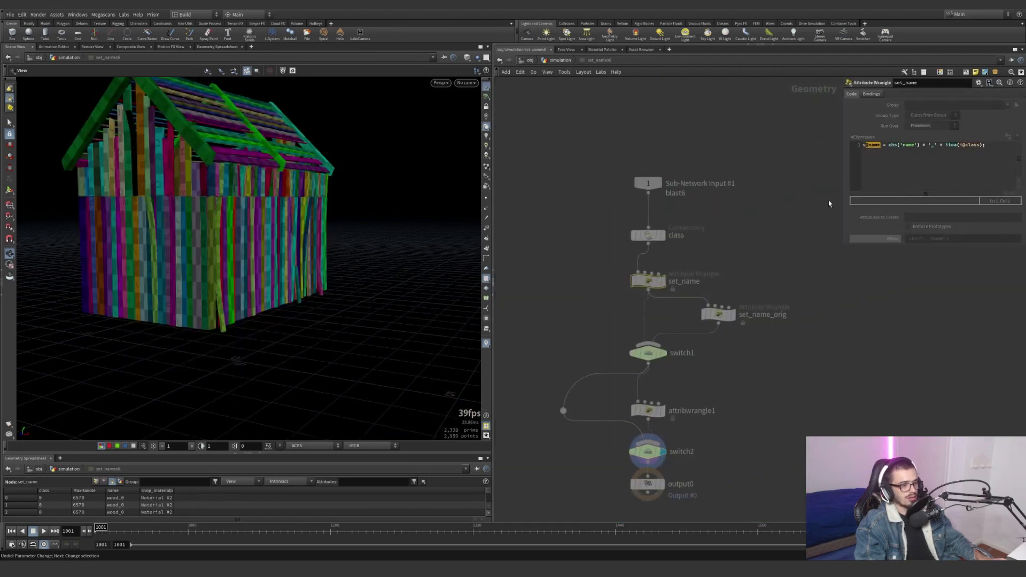
left_click_drag(598, 399, 597, 398)
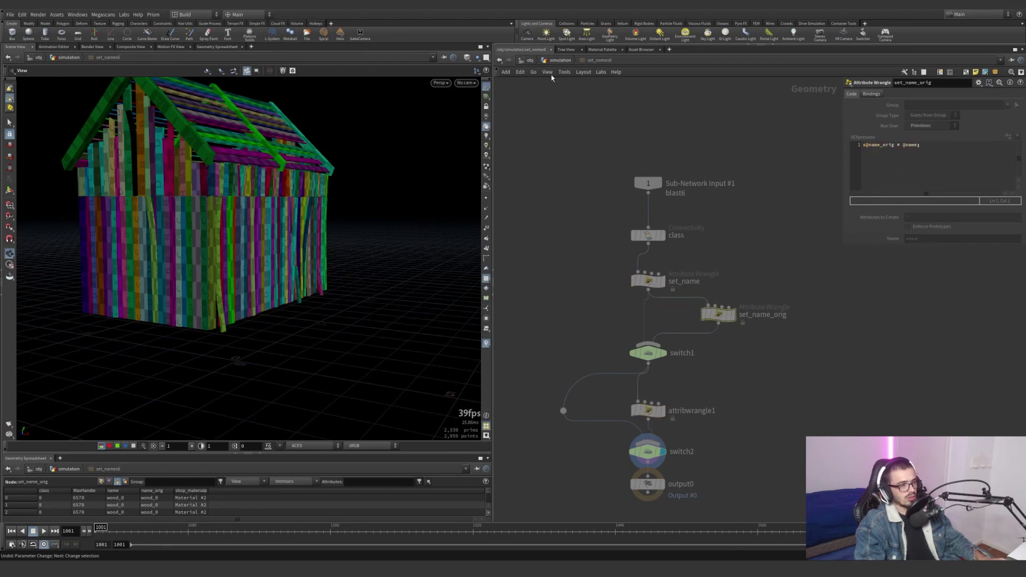
key("u")
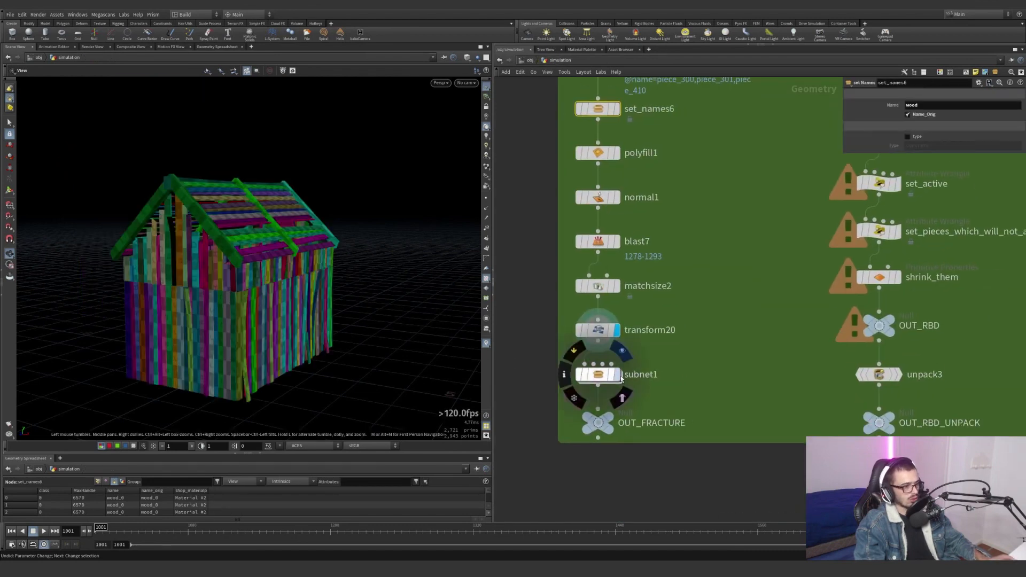
Display subnet1 and inspect the fractured walls and roof of the house up close.
left_click(620, 374)
left_click(586, 369)
scroll(249, 220, "up", 6)
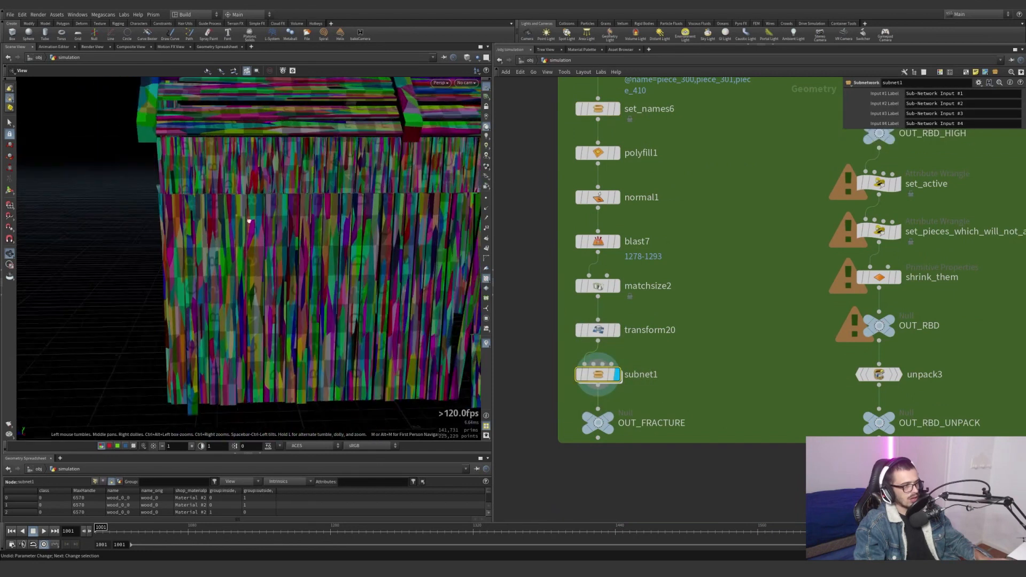
left_click_drag(249, 220, 450, 292)
scroll(320, 270, "down", 3)
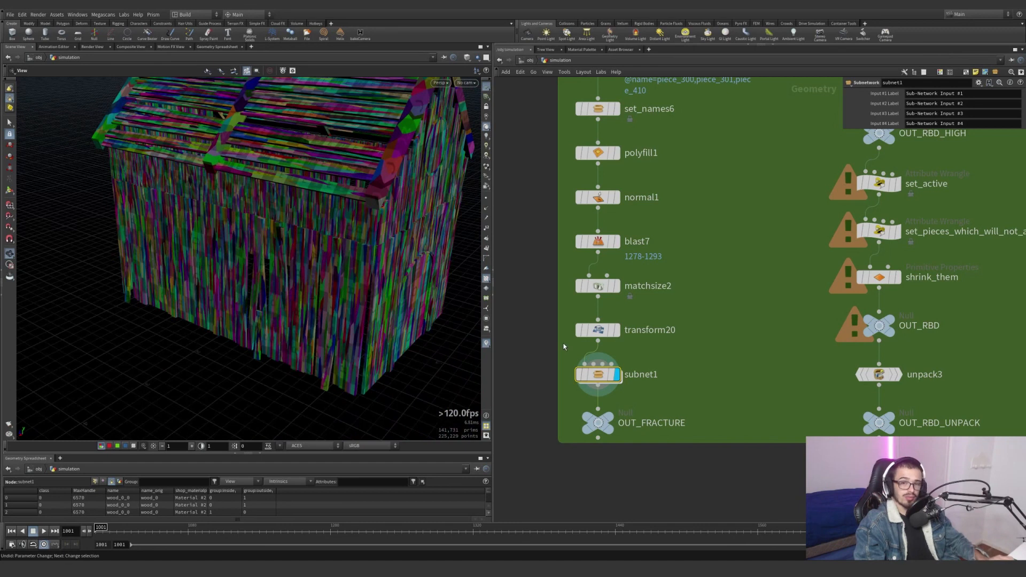
Open the node information of subnet1 and turn on a viewport visualizer for its name_orig attribute.
middle_click(597, 372)
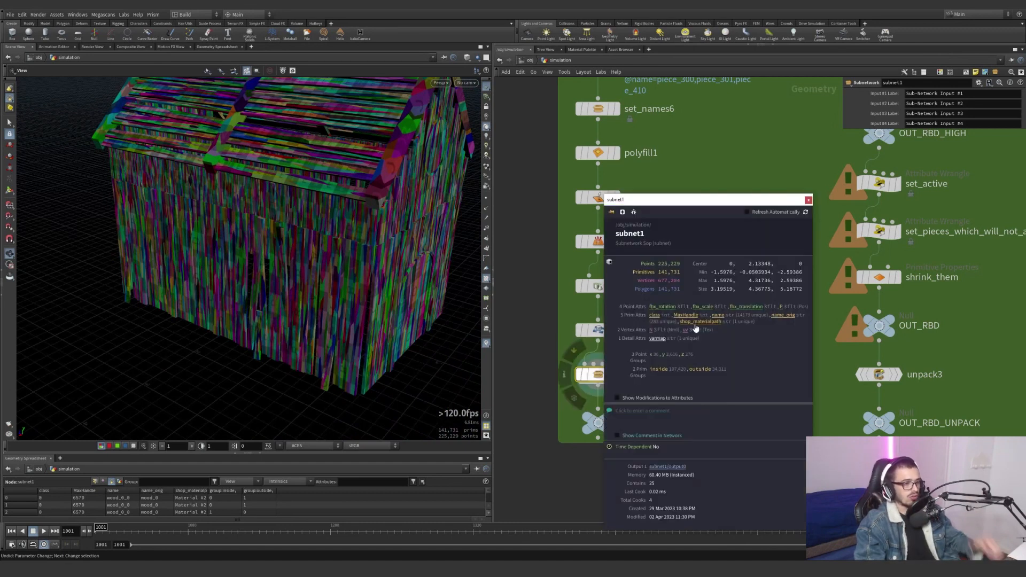
left_click(781, 316)
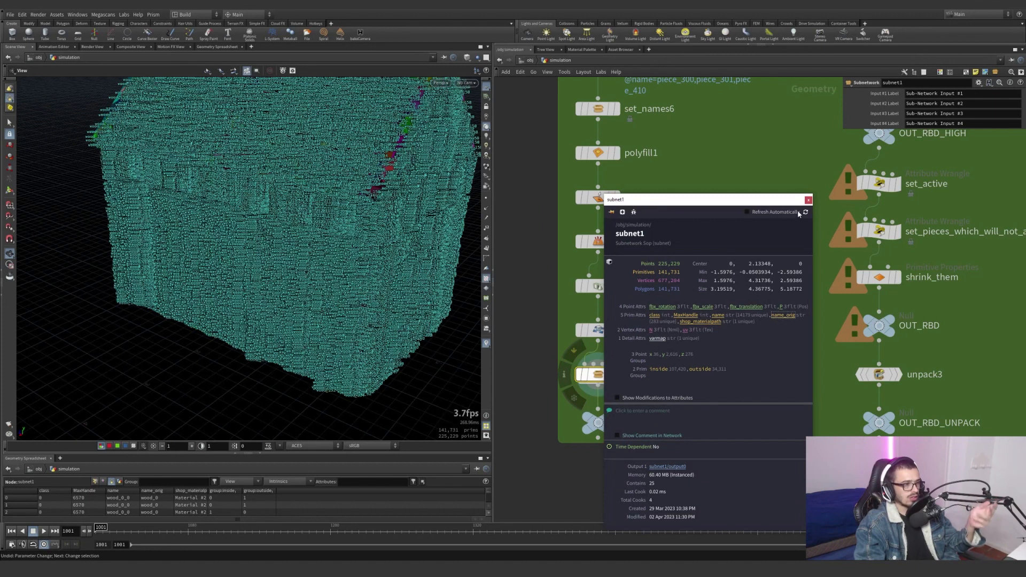
left_click(808, 200)
Set the type of the name_orig visualizer to Color.
left_click(486, 343)
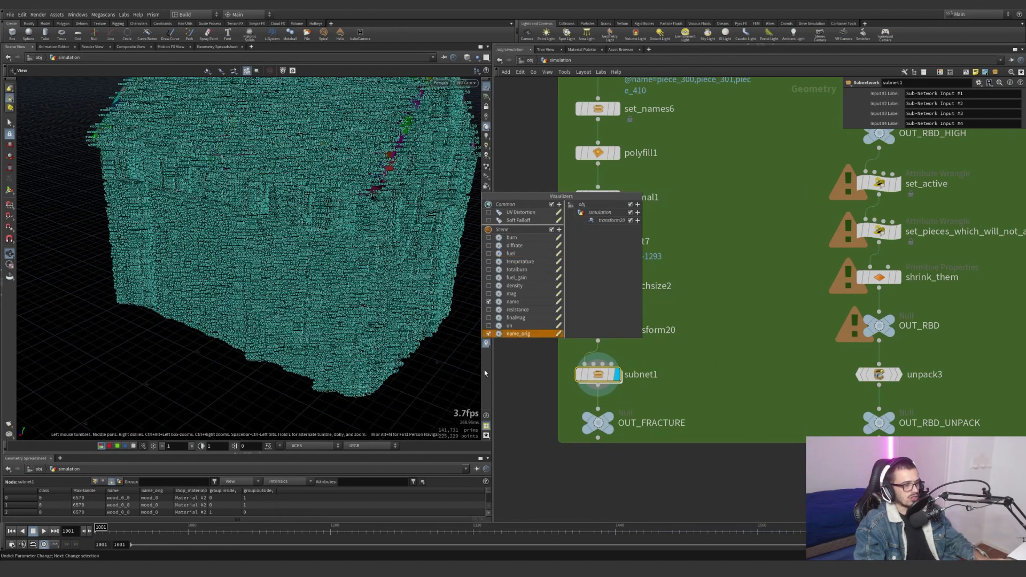
left_click(558, 334)
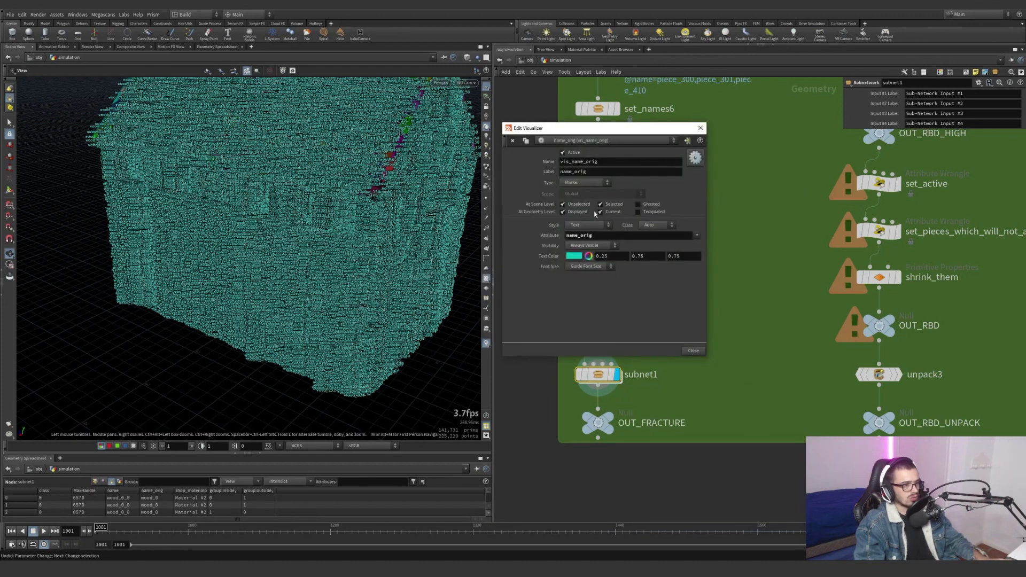
left_click(589, 184)
left_click(584, 199)
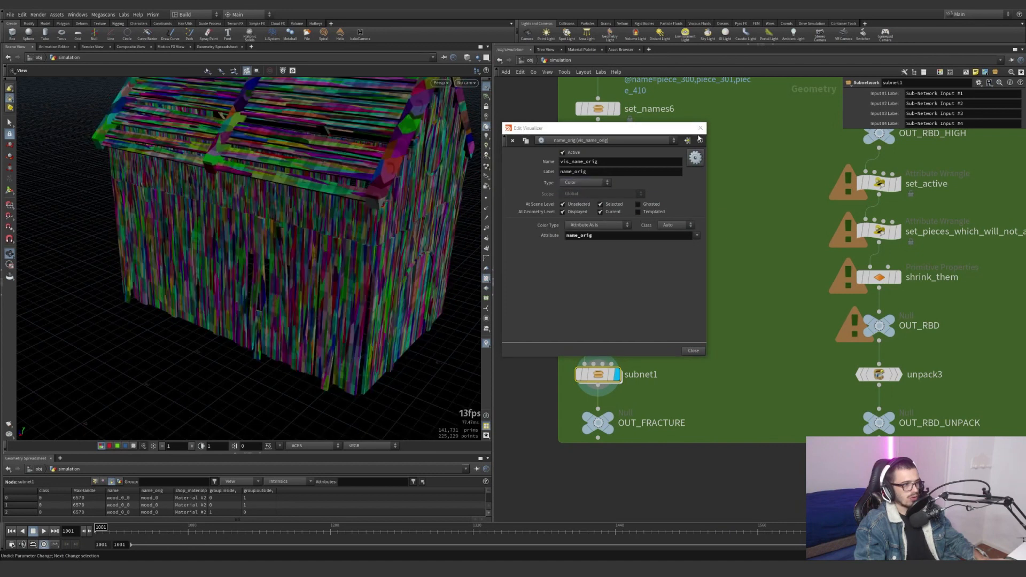
left_click(700, 128)
Turn off the name visualizer and set the name_orig visualizer's color type to Random From Attribute.
left_click(486, 343)
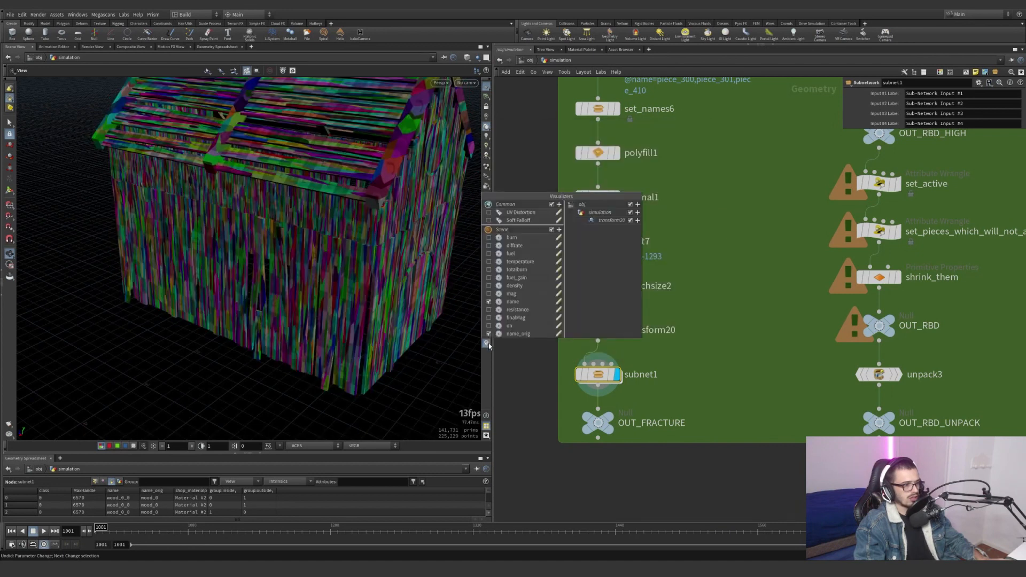
left_click(488, 302)
left_click(489, 333)
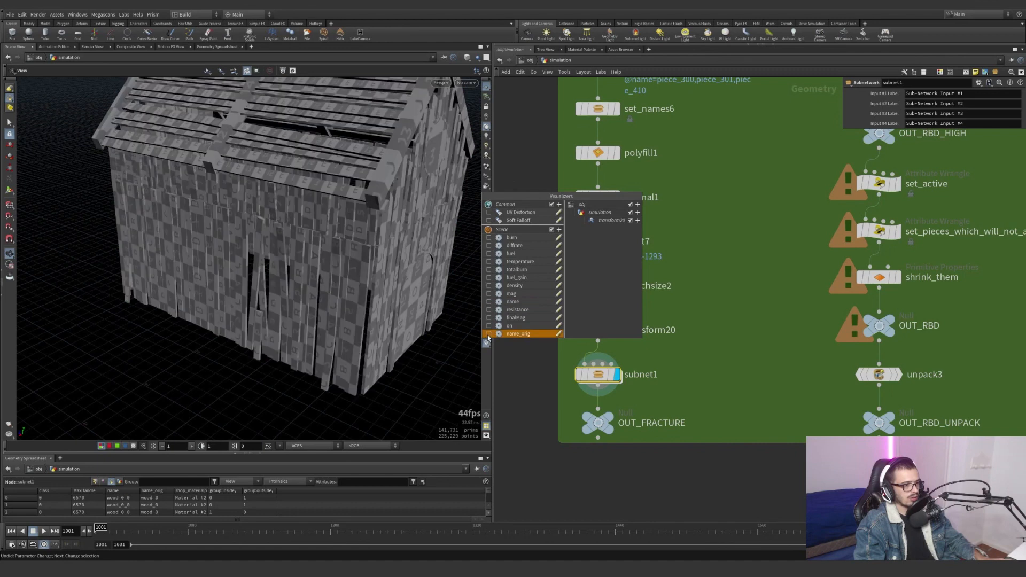
left_click(488, 333)
left_click(558, 334)
left_click(609, 226)
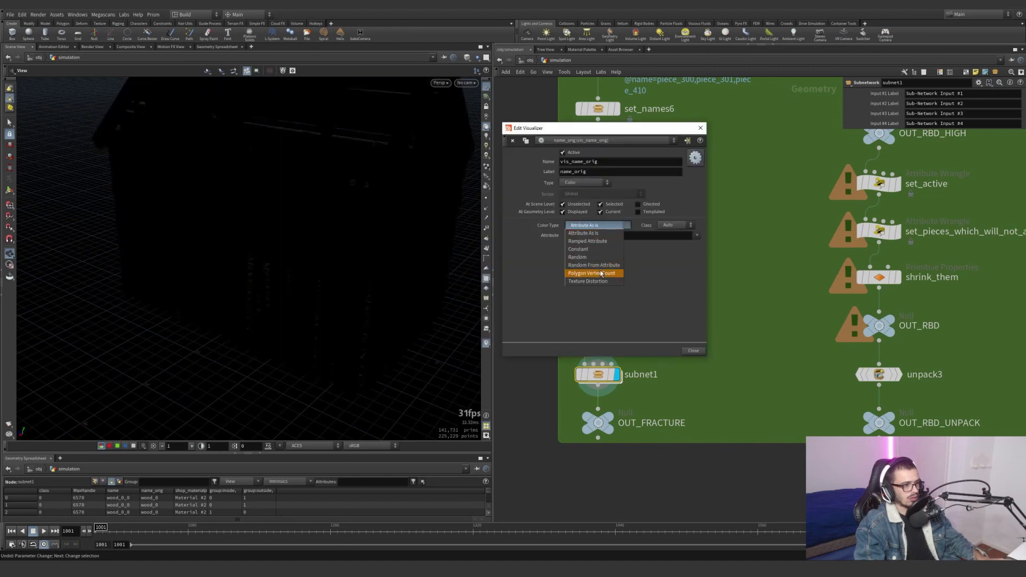
left_click(594, 265)
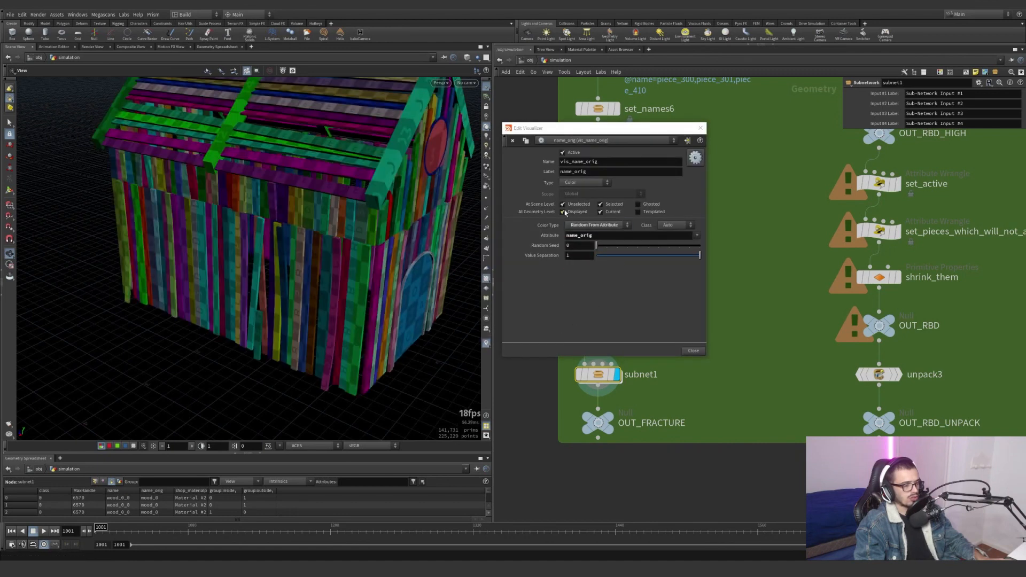
Close the visualizer settings and inspect the wall planks colored by name_orig up close.
mouse_move(326, 220)
left_mouse_down()
mouse_move(377, 219)
mouse_move(346, 219)
left_mouse_up()
scroll(346, 220, "up", 5)
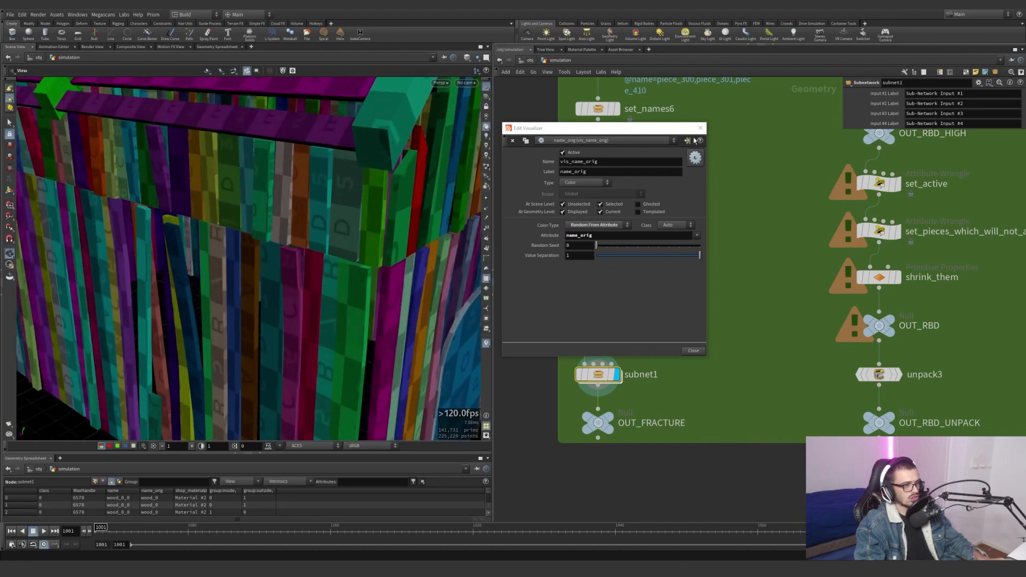
left_click(700, 128)
left_click_drag(433, 222, 341, 227)
middle_click_drag(401, 205, 344, 236)
right_click_drag(343, 236, 528, 203)
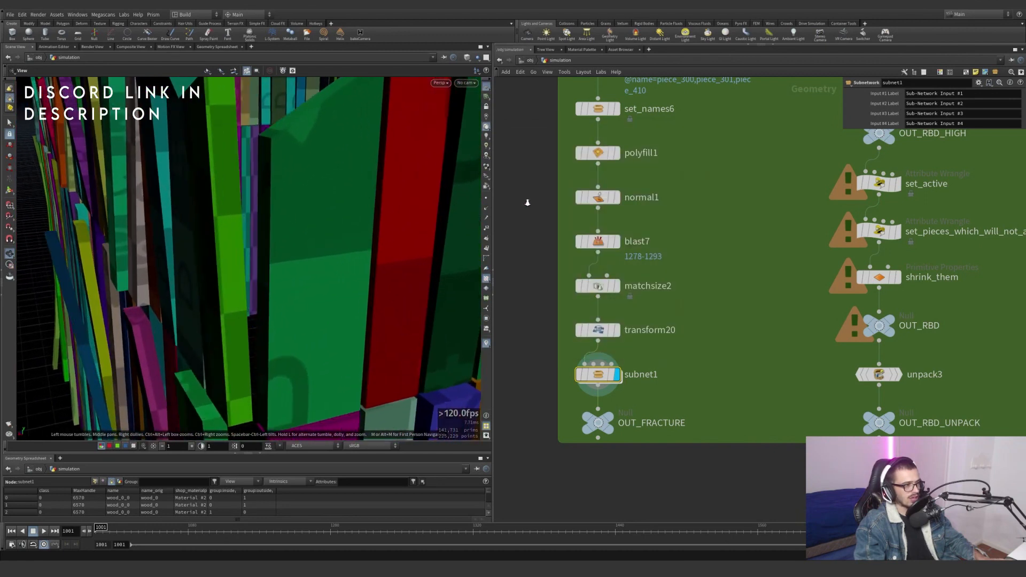
Toggle the name visualizer on and off again to compare it with the name_orig coloring.
left_click(486, 343)
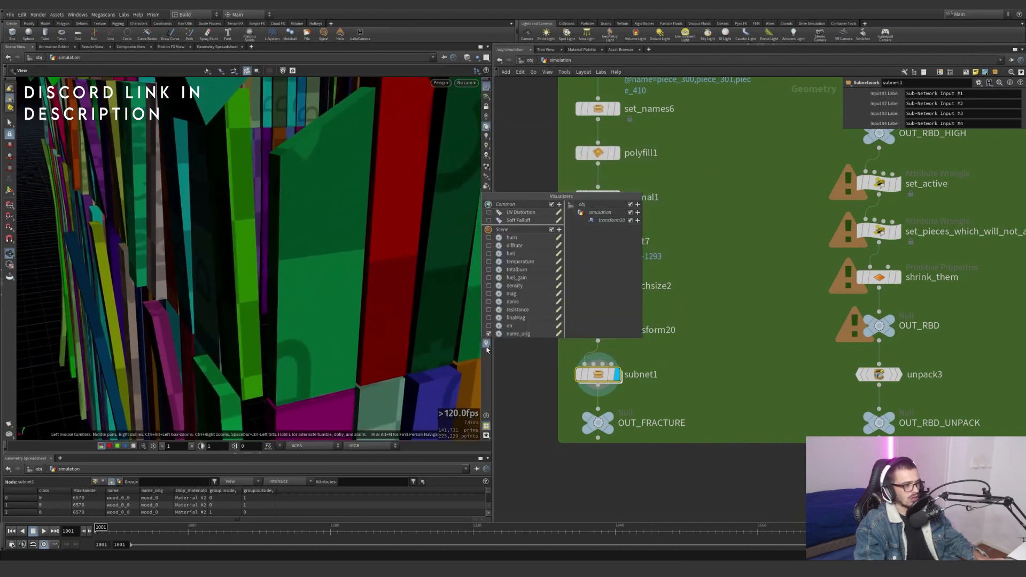
left_click(488, 303)
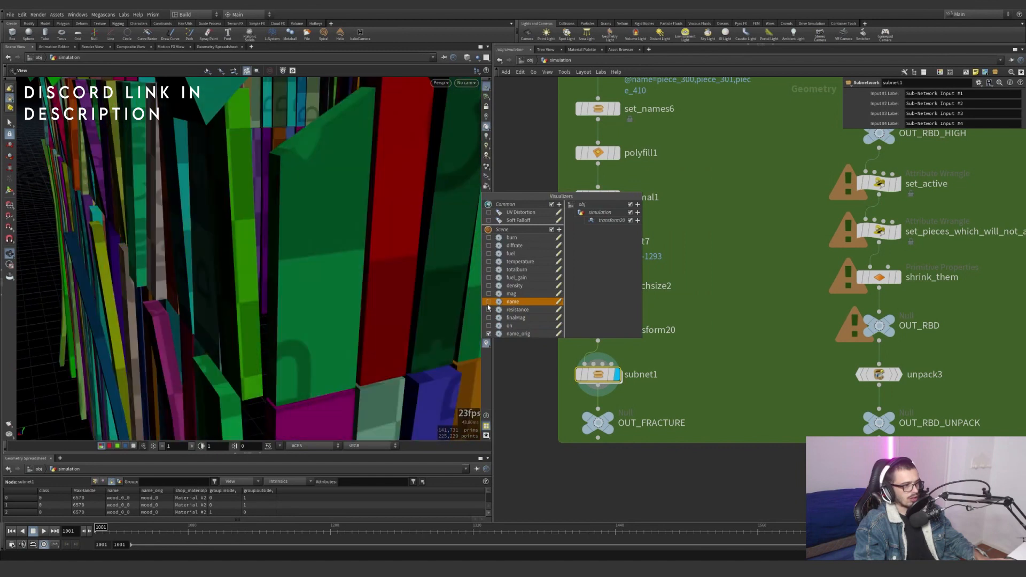
left_click(488, 302)
Locate the object_merge3 node at the start of the RBD branch and display it.
scroll(727, 382, "down", 6)
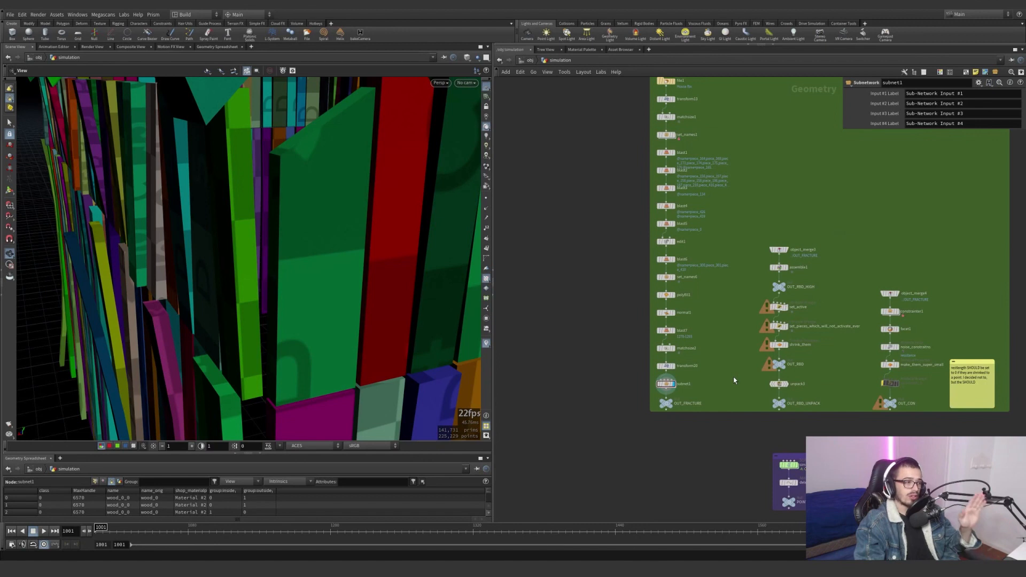
middle_click_drag(734, 380, 577, 380)
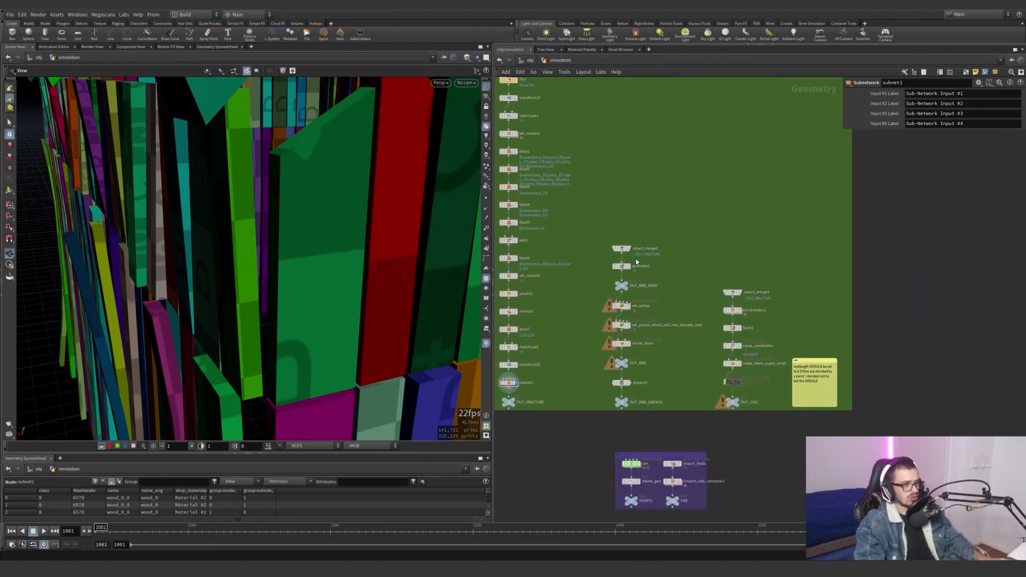
scroll(636, 260, "up", 2)
scroll(617, 236, "up", 4)
scroll(715, 273, "down", 1)
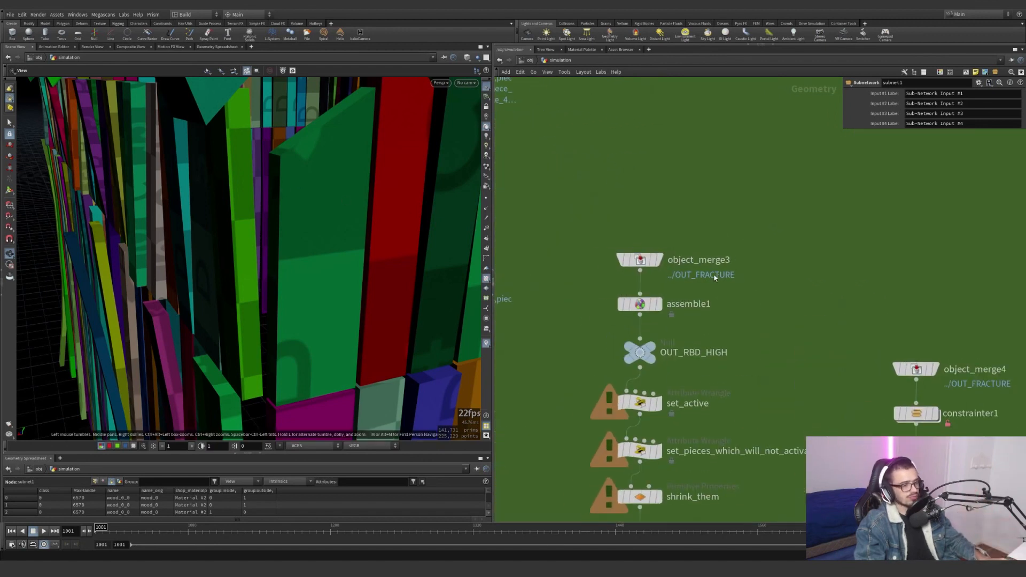
left_click(659, 257)
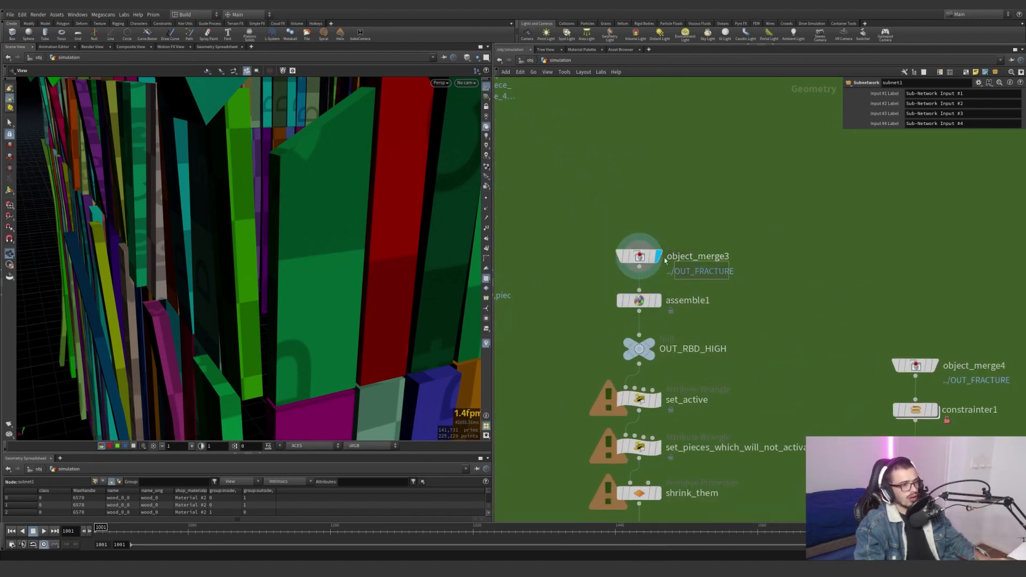
Move the OUT_FRACTURE null up beside the end of the fracture chain and undo the move.
scroll(619, 272, "down", 4)
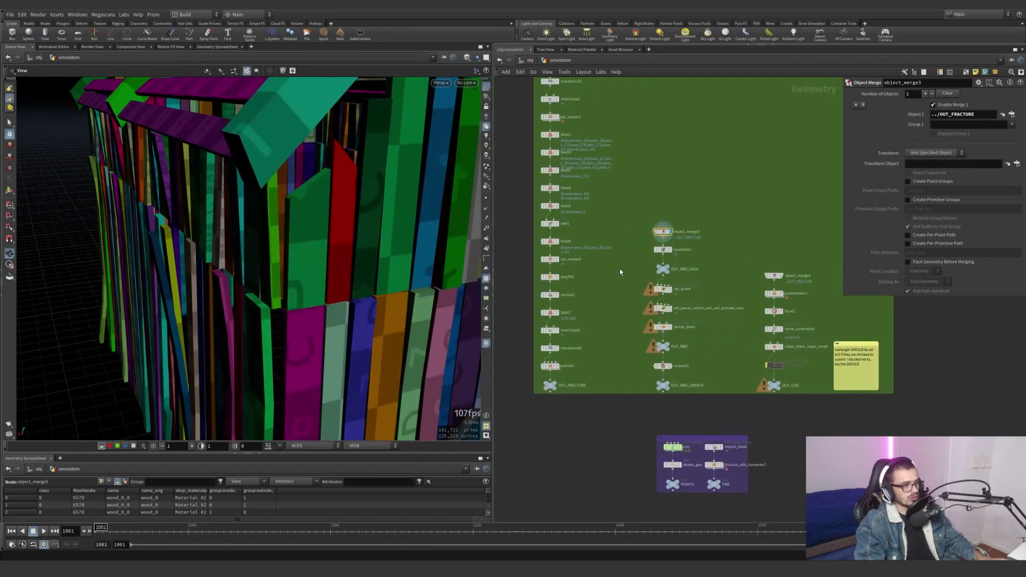
left_click_drag(547, 386, 560, 353)
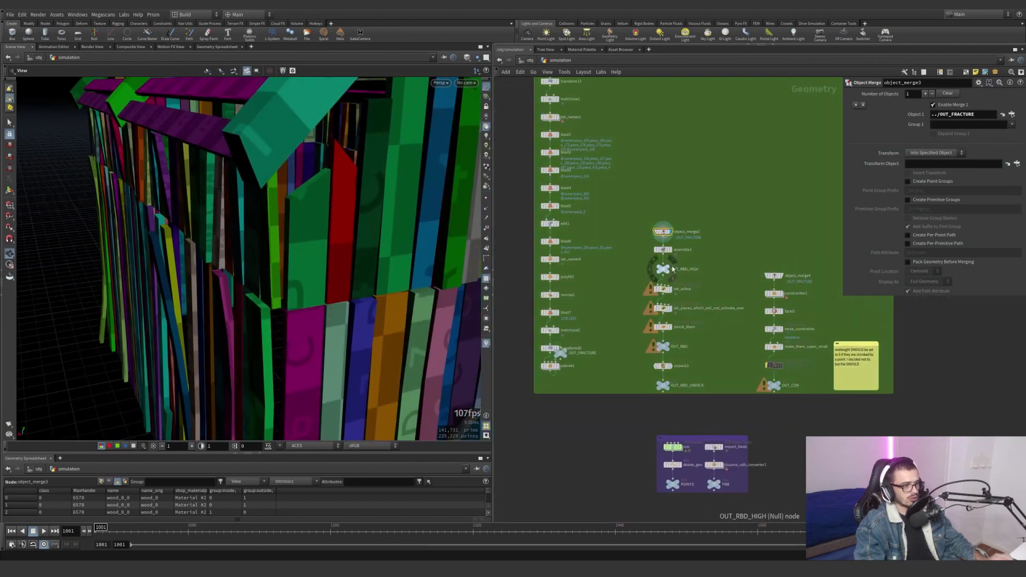
key("ctrl+z")
Display assemble1 and select a band of packed pieces across the door wall to examine the packing.
scroll(703, 263, "up", 3)
left_click(656, 243)
right_click_drag(416, 245, 341, 263)
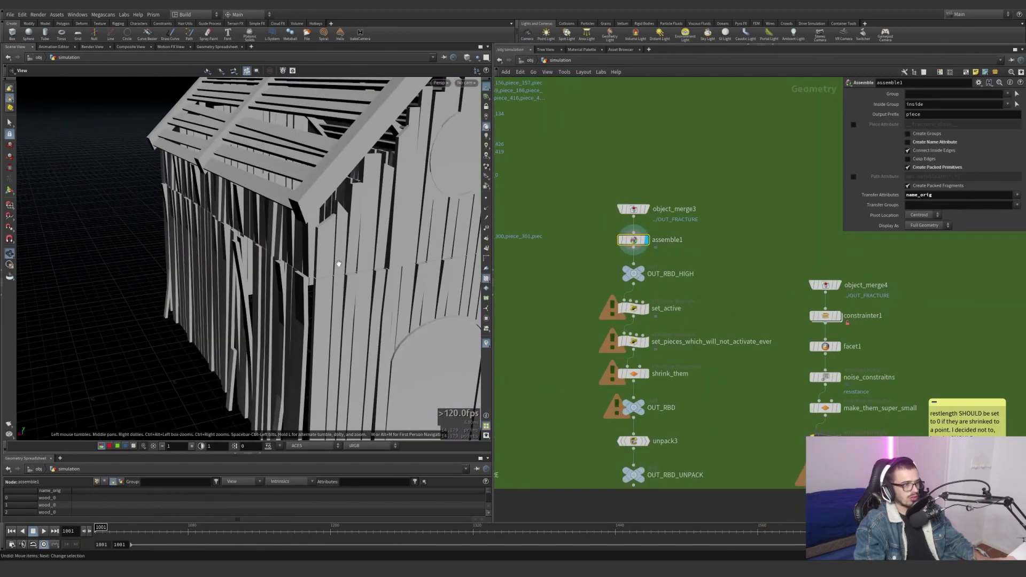
left_click_drag(342, 264, 297, 244)
left_click_drag(321, 279, 182, 273)
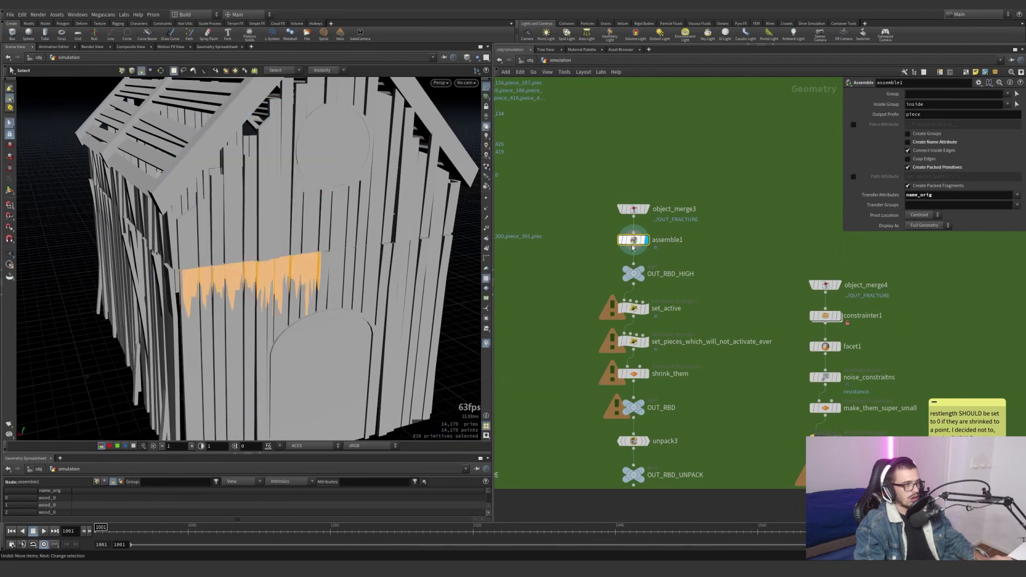
Display OUT_RBD_HIGH, followed by set_active, and review the wrangle's active attribute code.
left_click(633, 275)
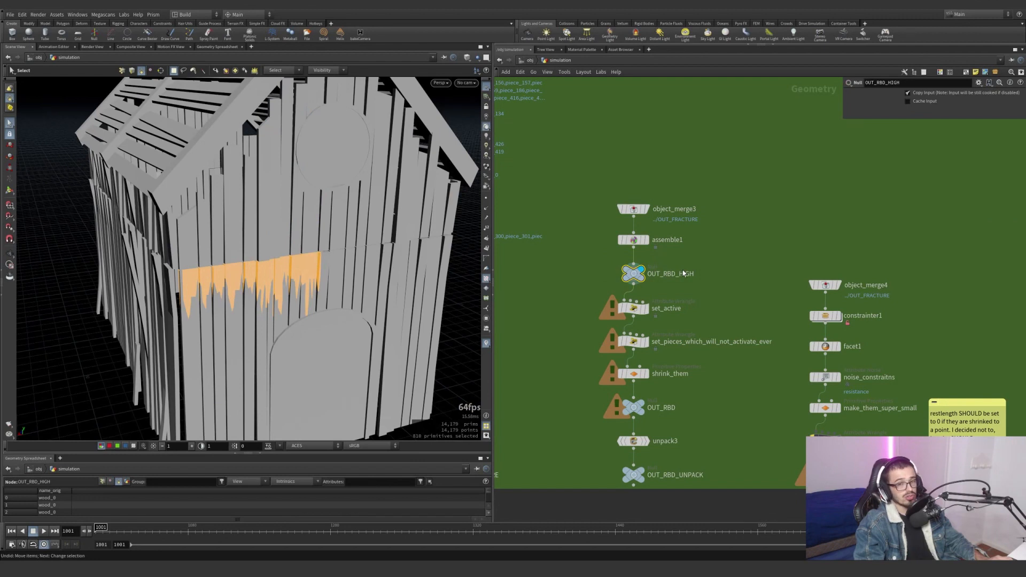
scroll(686, 277, "up", 3)
left_click(646, 308)
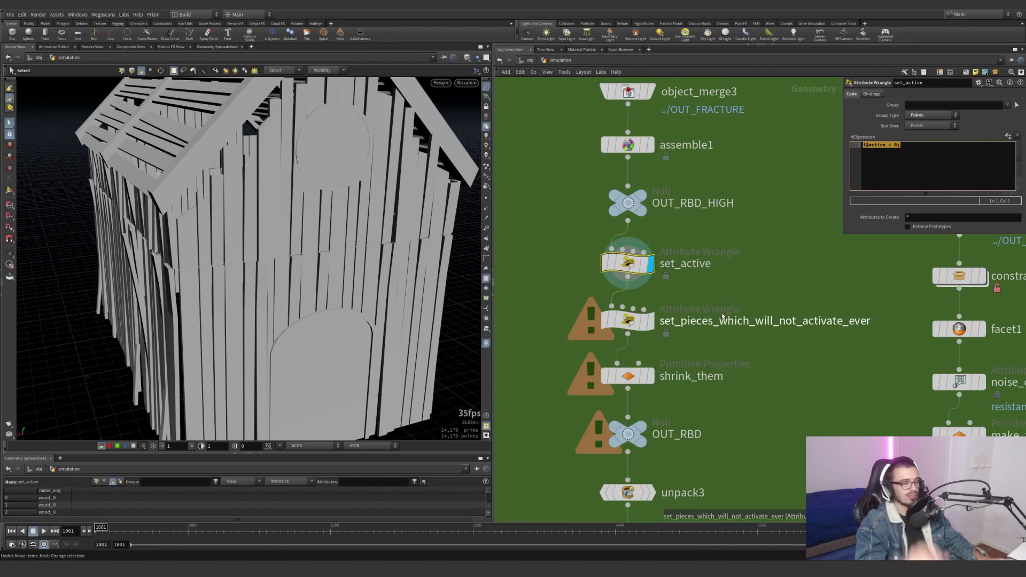
Display set_pieces_which_will_not_activate_ever and show its group selection in the viewport, viewing the house from several sides.
left_click(650, 320)
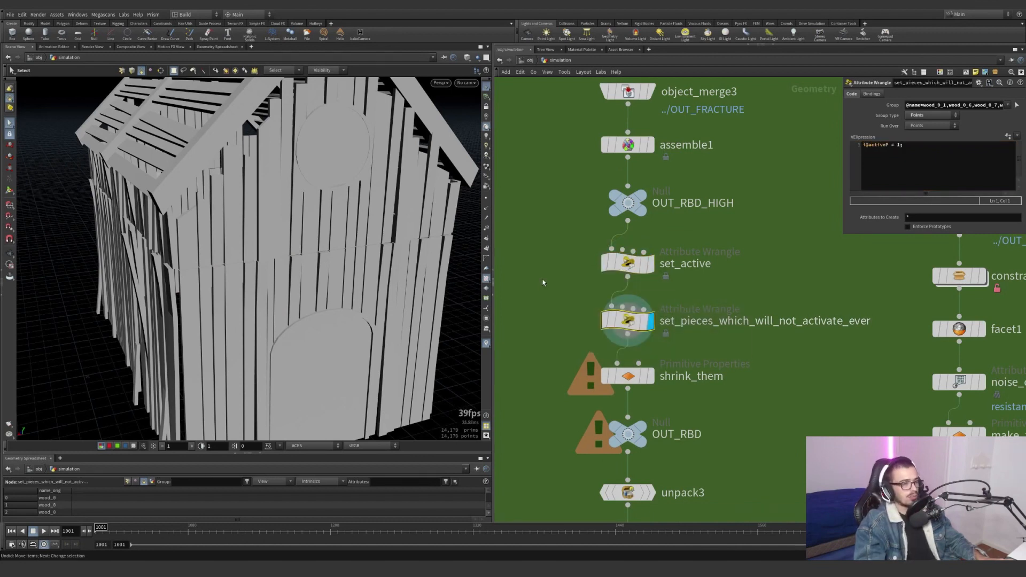
left_click_drag(337, 267, 332, 227, "alt")
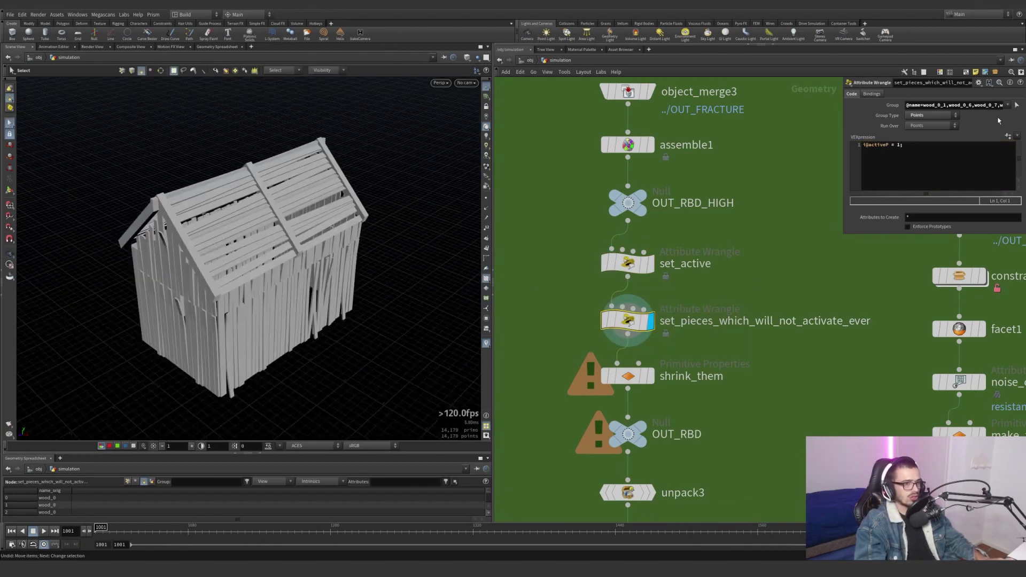
left_click(1017, 106)
left_click_drag(251, 300, 362, 284, "alt")
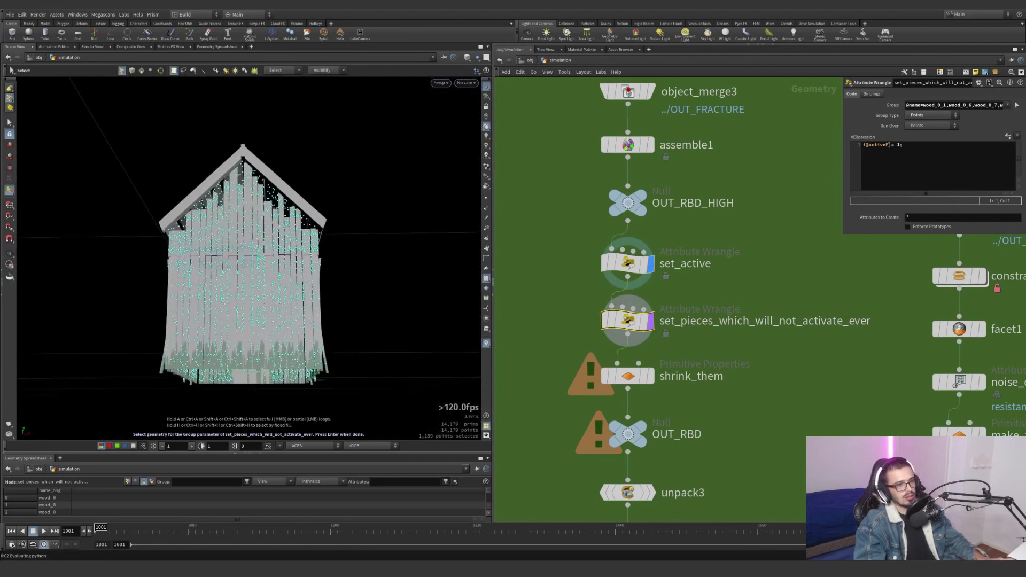
left_click_drag(299, 299, 335, 319, "alt")
left_click_drag(235, 291, 214, 321, "alt")
Open shrink_them, review its scale settings, and display it to examine the gaps between pieces up close.
middle_click_drag(709, 366, 703, 342)
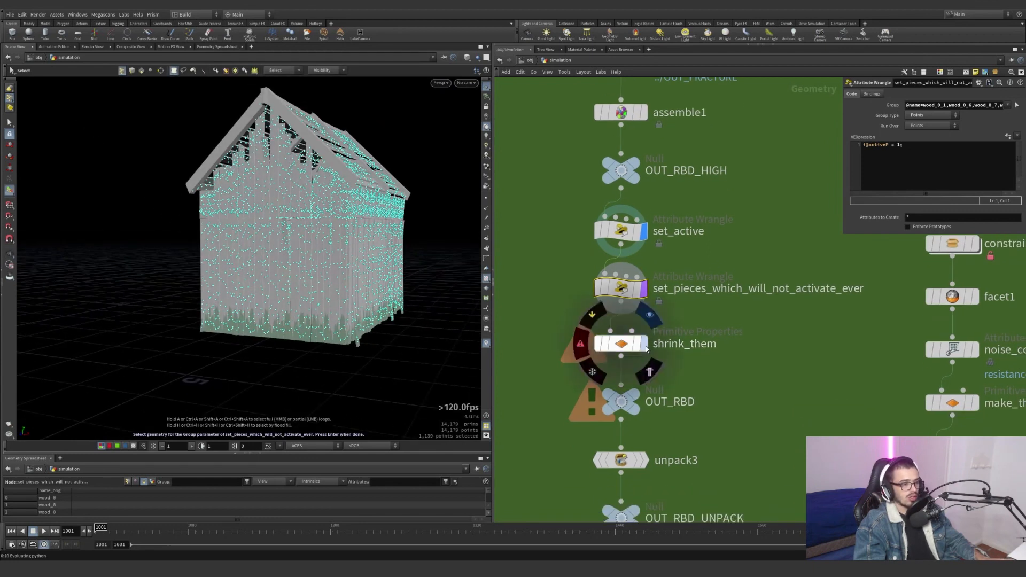
left_click(621, 342)
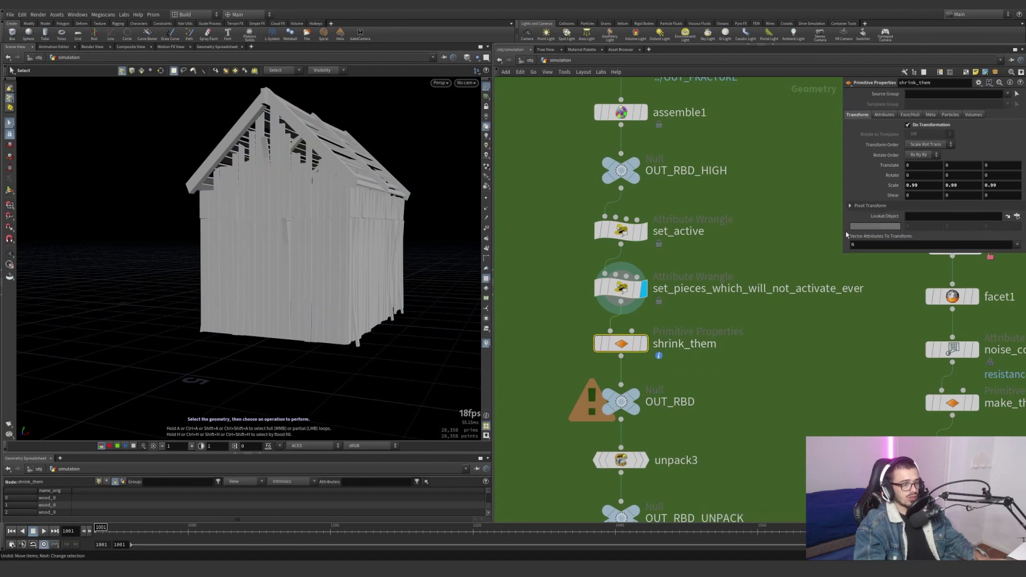
right_click_drag(319, 298, 534, 247, "alt")
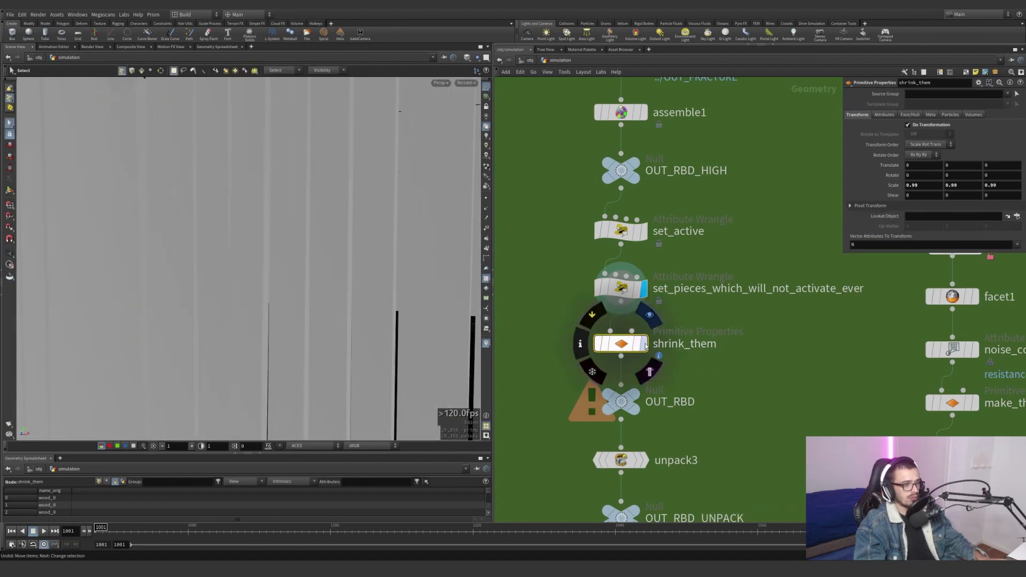
left_click(645, 346)
left_click_drag(400, 295, 359, 231, "alt")
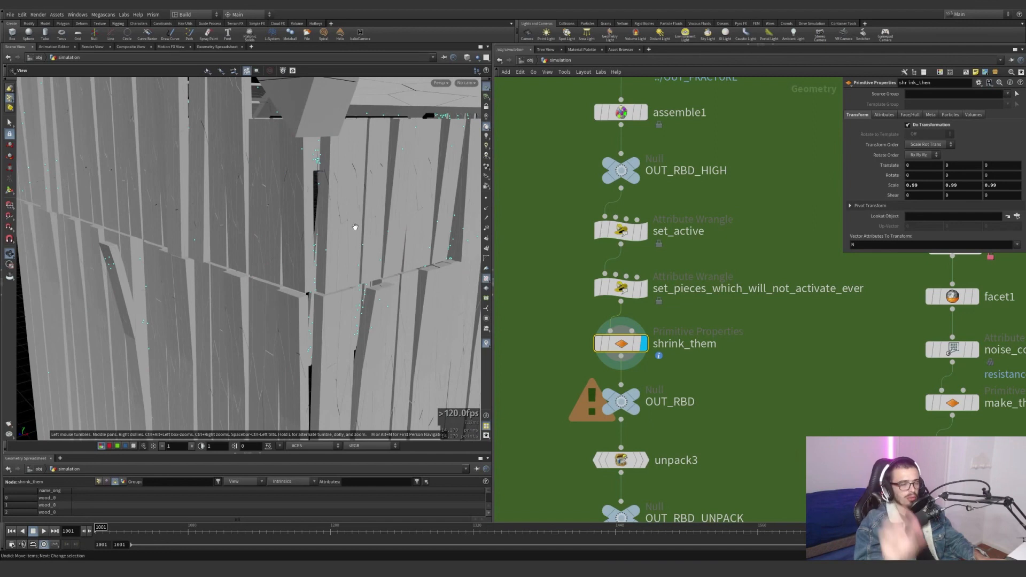
Bypass shrink_them and re-enable it to compare the pieces with and without shrinking.
key("s")
left_click(589, 319)
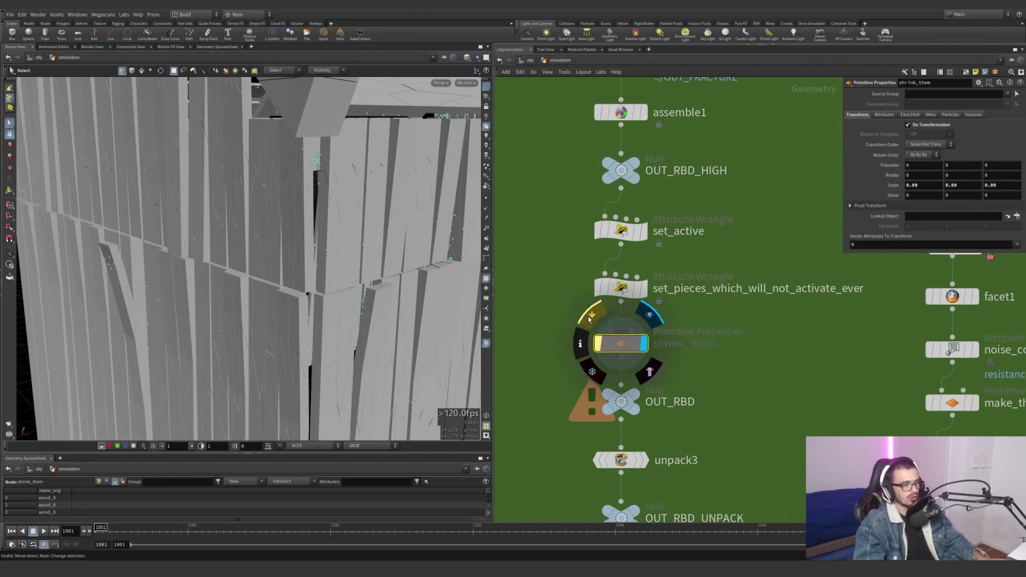
left_click(589, 319)
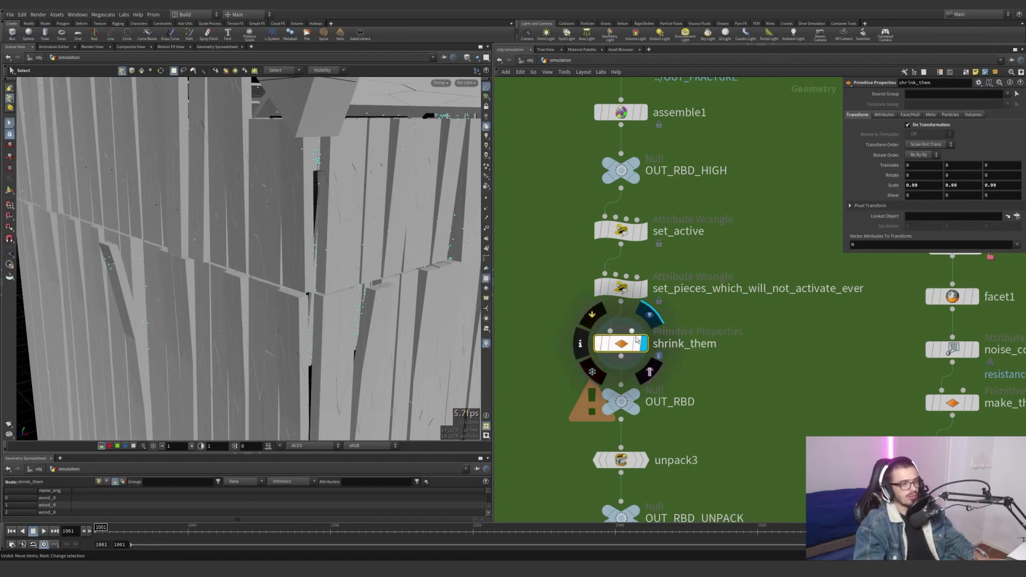
Display OUT_RBD, unpack3 and OUT_RBD_UNPACK in turn to compare packed and unpacked geometry.
left_click(635, 401)
middle_click_drag(618, 404, 618, 319)
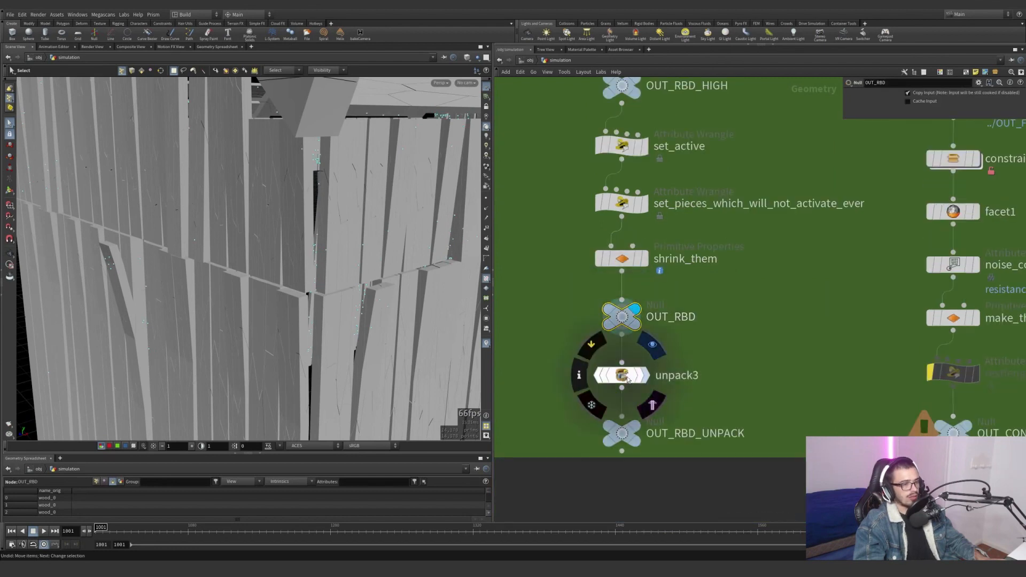
left_click(631, 376)
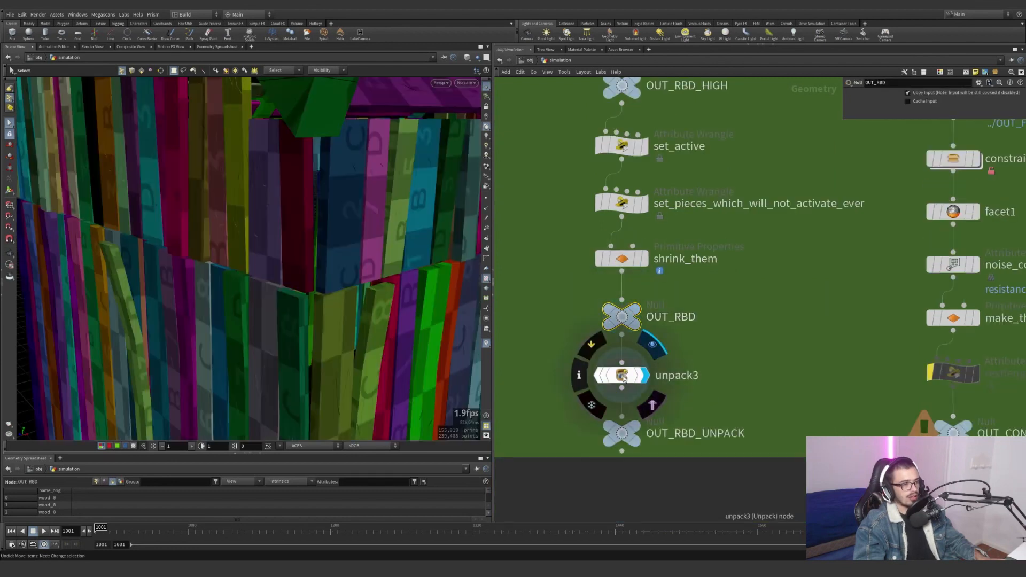
left_click(636, 429)
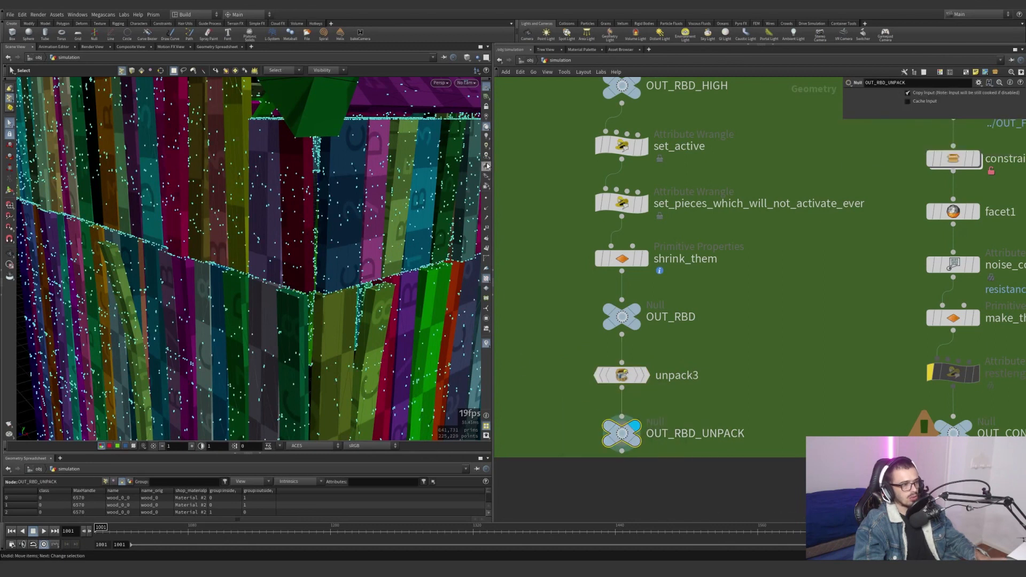
Display object_merge4 in the constraint chain and trace its source back to OUT_FRACTURE.
scroll(732, 313, "down", 7)
middle_click_drag(809, 263, 693, 289)
scroll(693, 289, "up", 7)
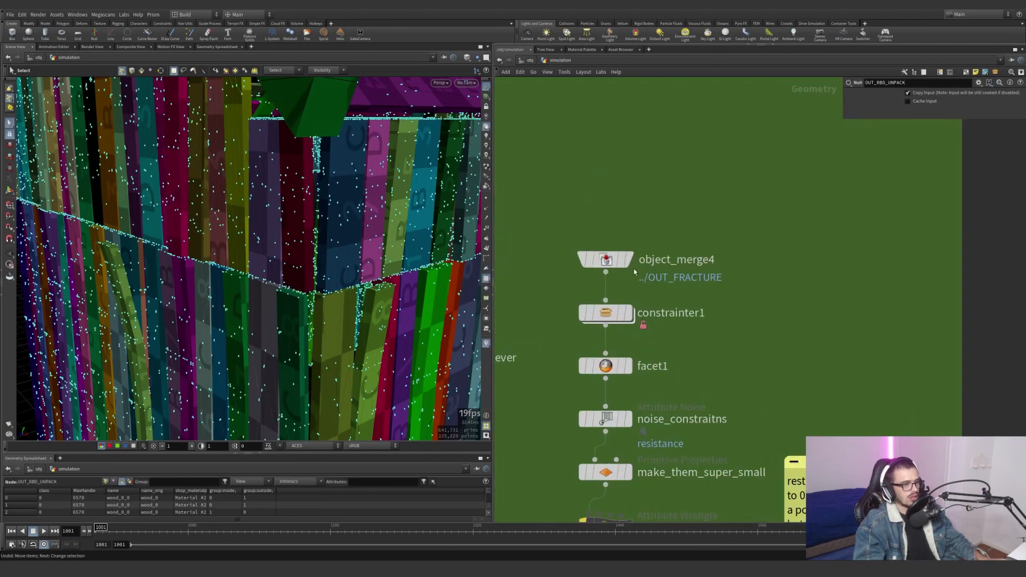
left_click(630, 260)
scroll(560, 273, "down", 6)
middle_click_drag(545, 302, 781, 274)
middle_click_drag(744, 315, 680, 376)
middle_click_drag(566, 331, 645, 312)
left_click(567, 410)
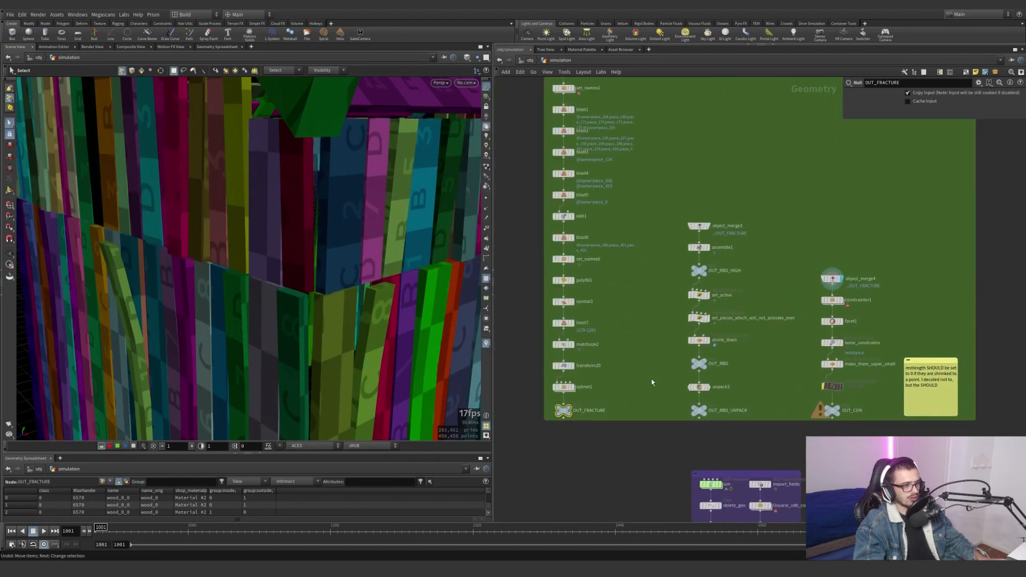
middle_click_drag(823, 321, 724, 367)
scroll(767, 362, "up", 6)
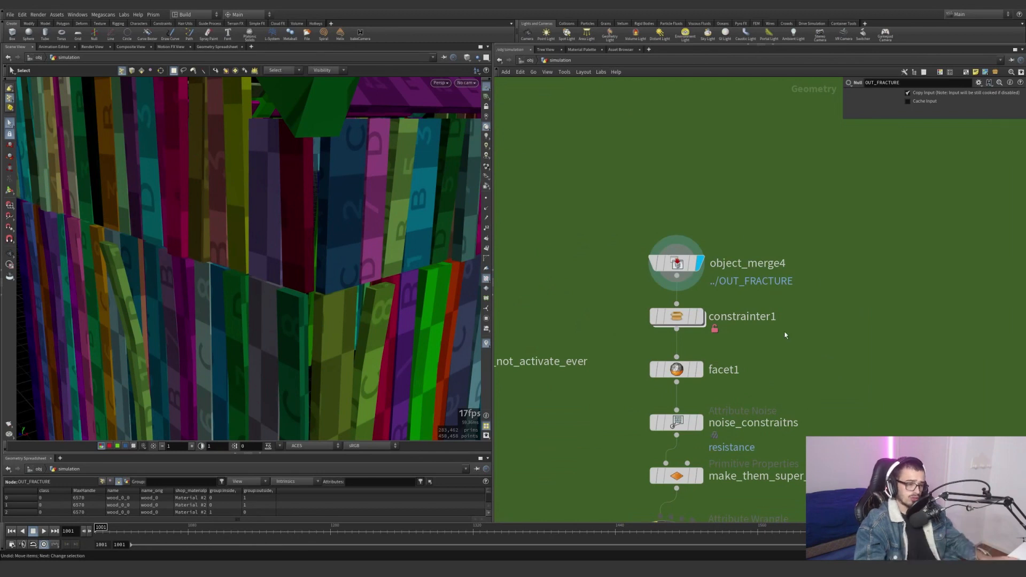
Display constrainter1 to view its constraint network, and go inside the node.
left_click_drag(785, 345, 591, 303)
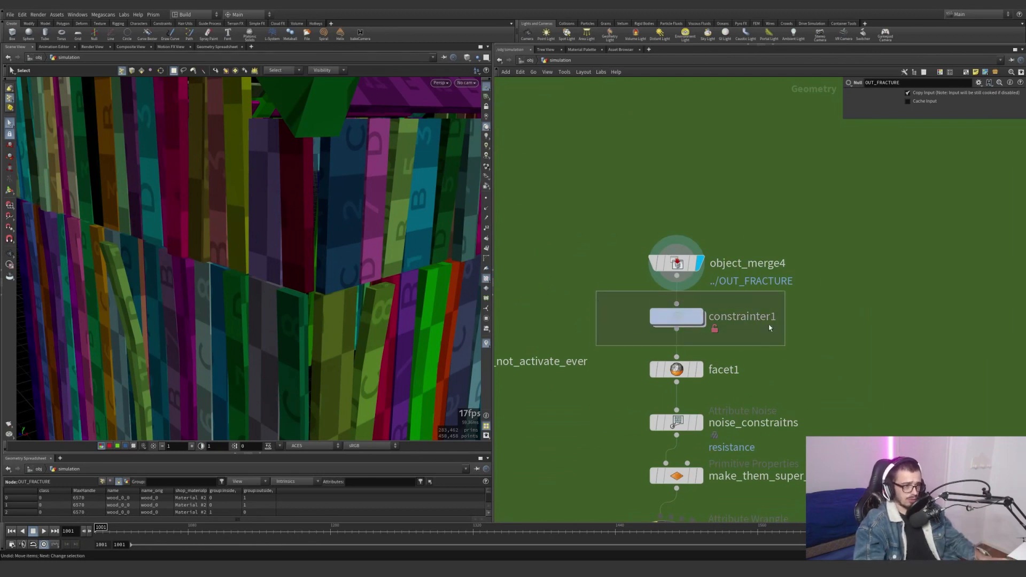
left_click(699, 317)
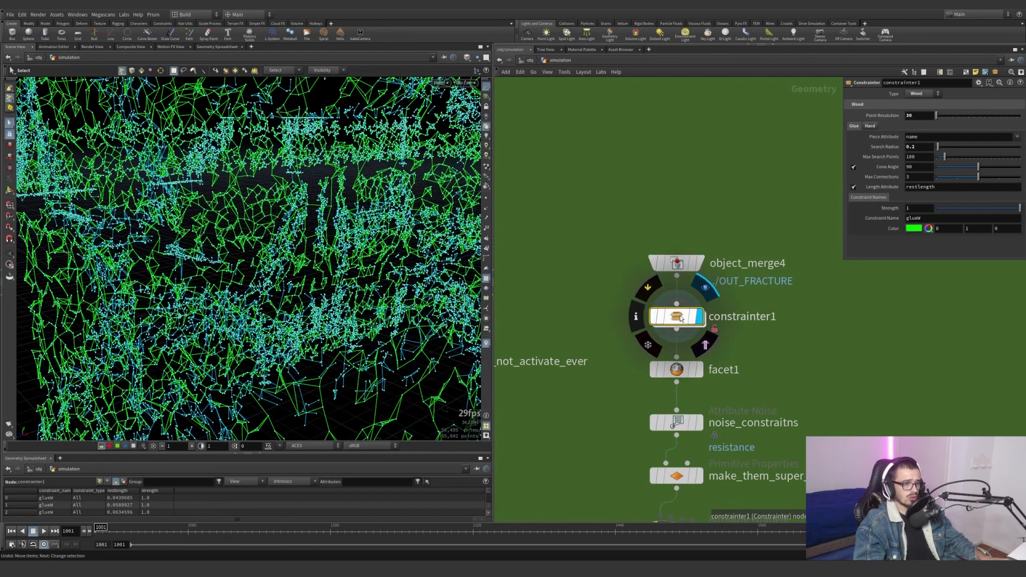
key("h")
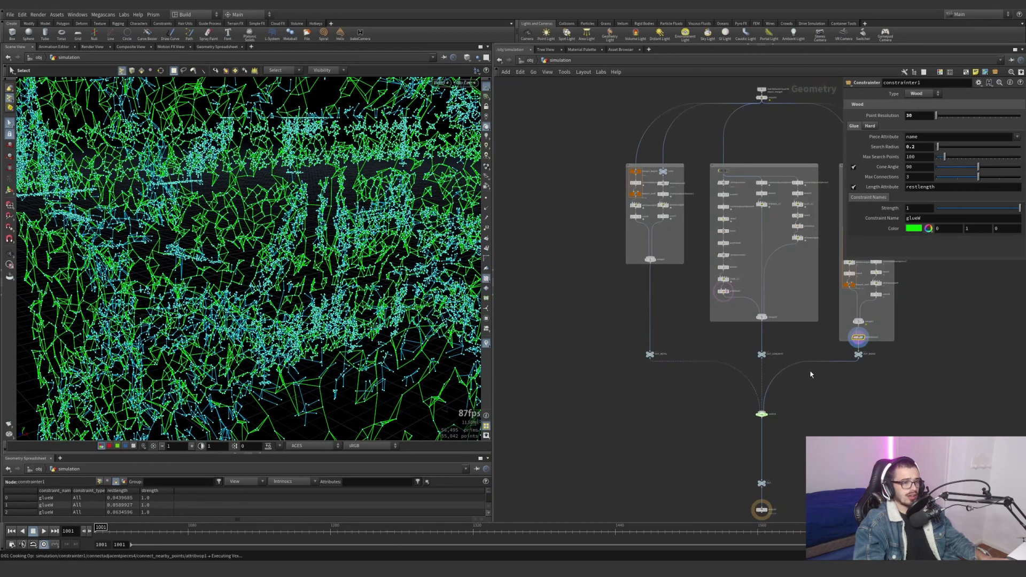
key("i")
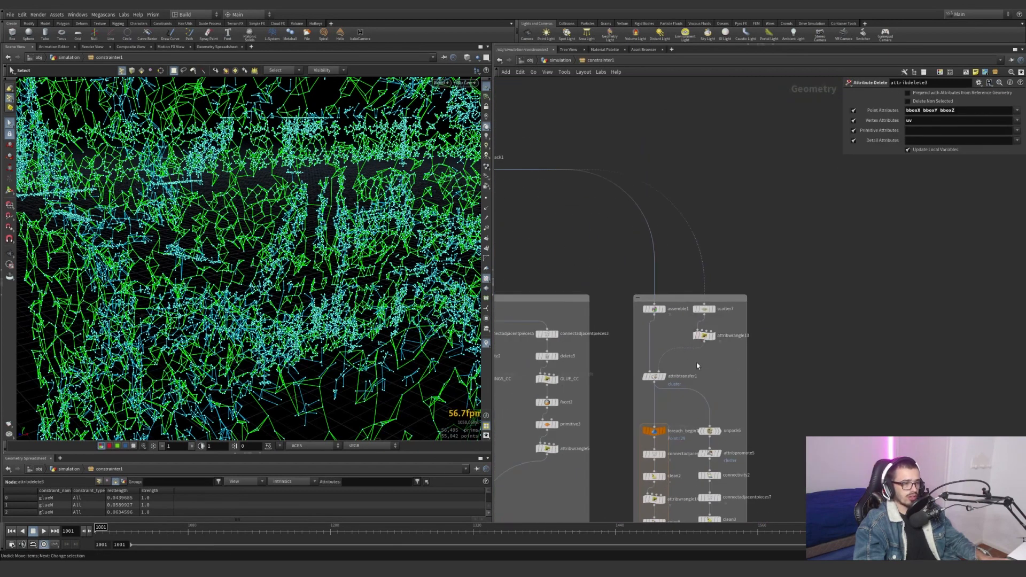
Display unpack1 at the start of the constrainter1 network.
middle_click_drag(697, 366, 812, 417)
scroll(605, 240, "up", 4)
left_click(594, 177)
left_click_drag(647, 231, 545, 163)
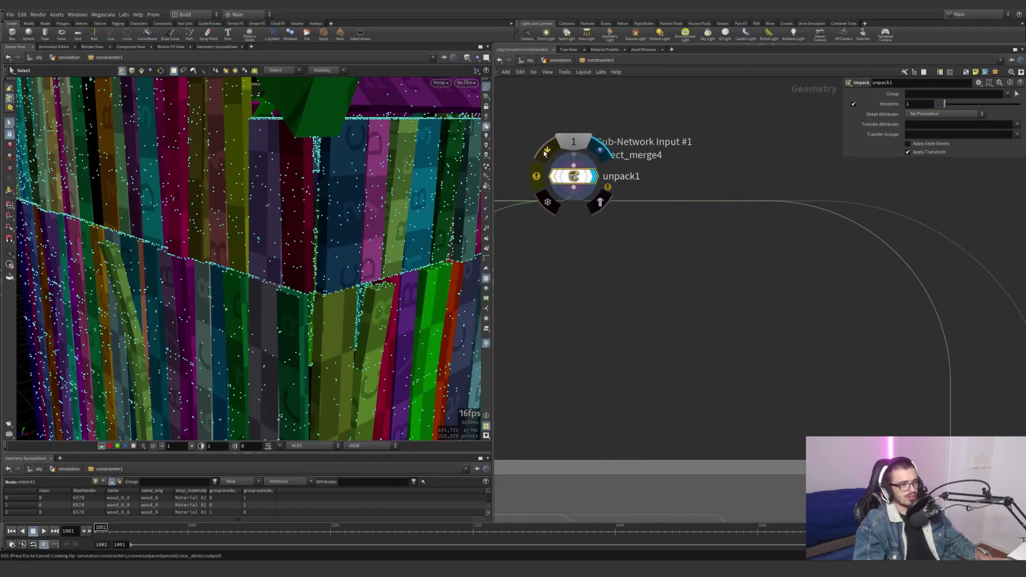
left_click(545, 154)
Display assemble1 and view the packed house pieces from farther back.
middle_click_drag(769, 334, 581, 248)
scroll(706, 404, "up", 4)
mouse_move(600, 239)
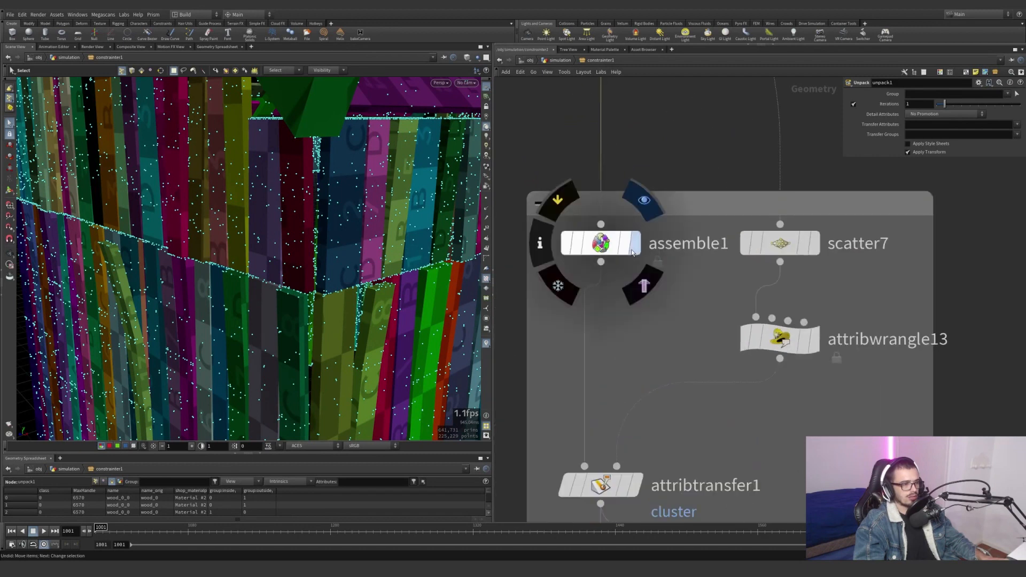
left_click(628, 280)
right_click_drag(342, 262, 202, 284, "alt")
left_click_drag(201, 284, 226, 240, "alt")
right_click_drag(273, 242, 125, 253, "alt")
middle_click_drag(782, 247, 752, 268)
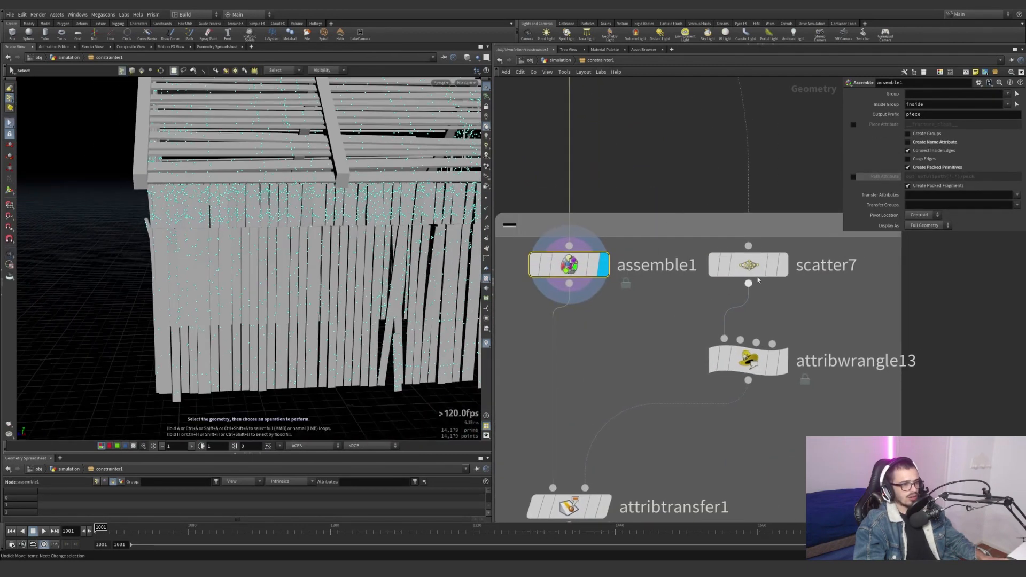
Display scatter7's points and briefly overlay unpack1's geometry as a template to compare their placement with the house.
left_click(751, 268)
scroll(838, 307, "down", 4)
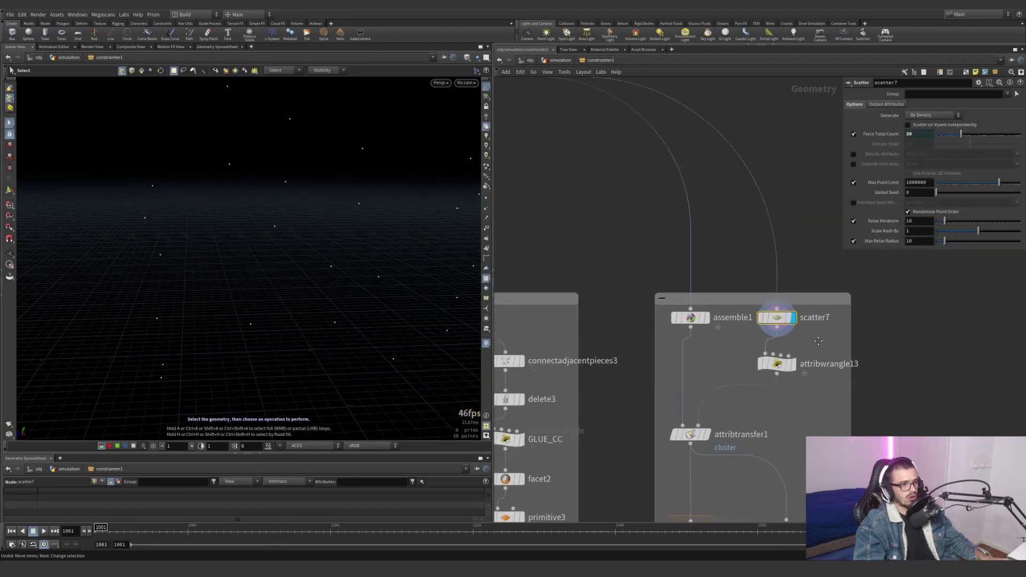
scroll(765, 346, "up", 1)
scroll(765, 345, "up", 3)
scroll(593, 230, "down", 3)
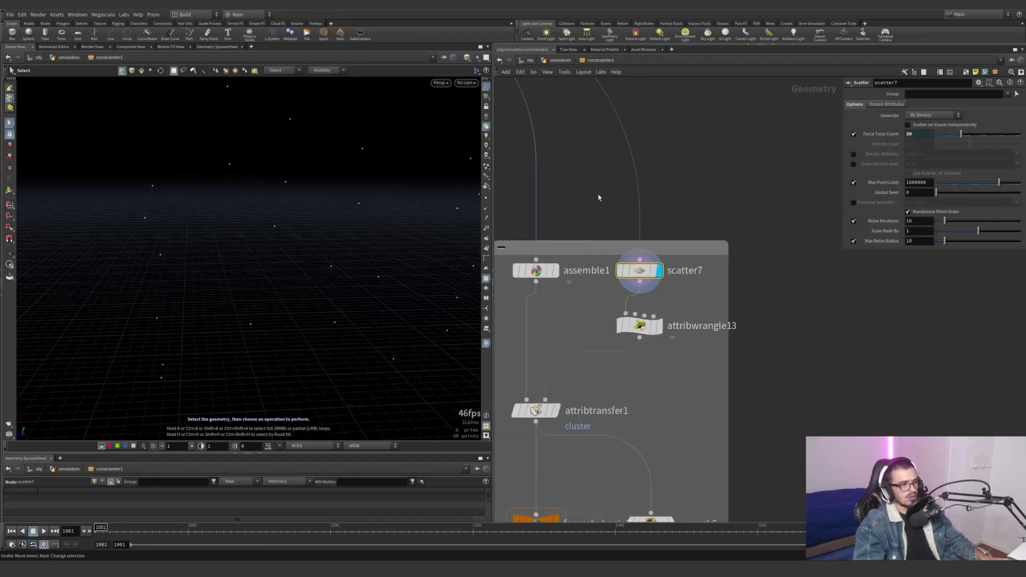
scroll(600, 197, "down", 1)
middle_click_drag(600, 197, 607, 261)
left_click(517, 257)
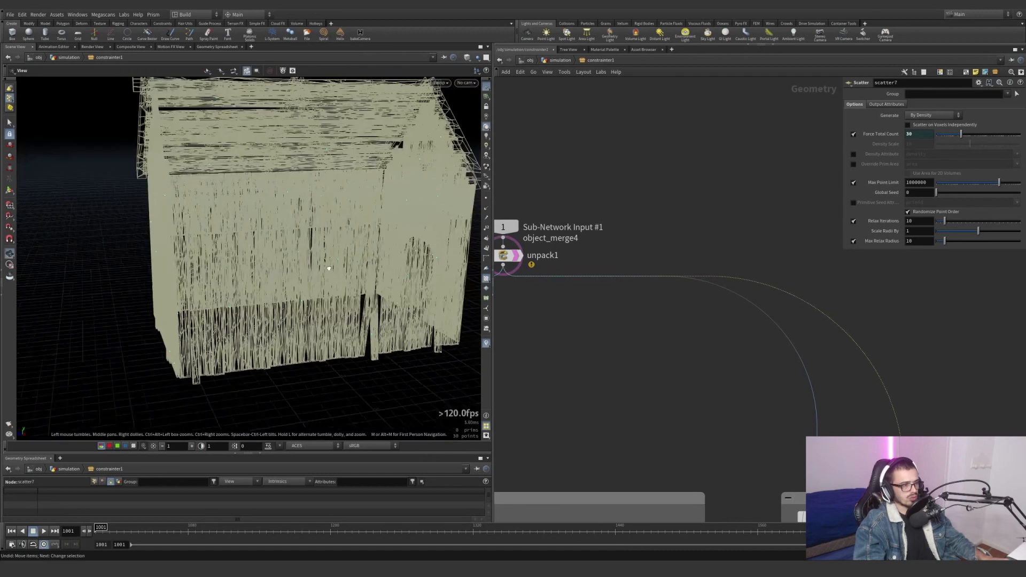
left_click(516, 258)
Review attribwrangle13's cluster expression and display attribtransfer1 to examine the cluster transfer onto the pieces.
scroll(685, 359, "down", 2)
middle_click_drag(686, 359, 523, 111)
scroll(695, 243, "up", 3)
left_click(680, 255)
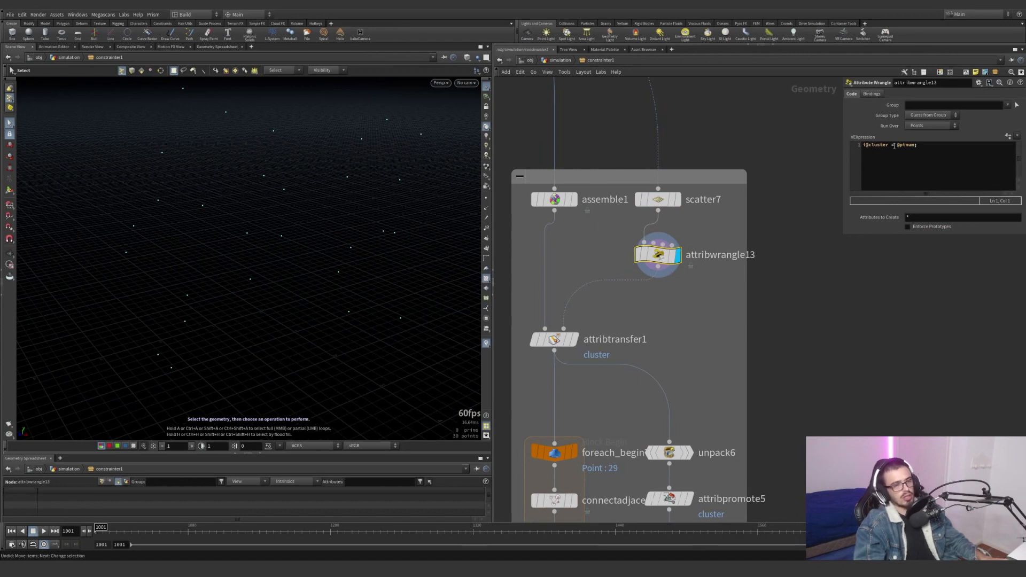
left_click(484, 228)
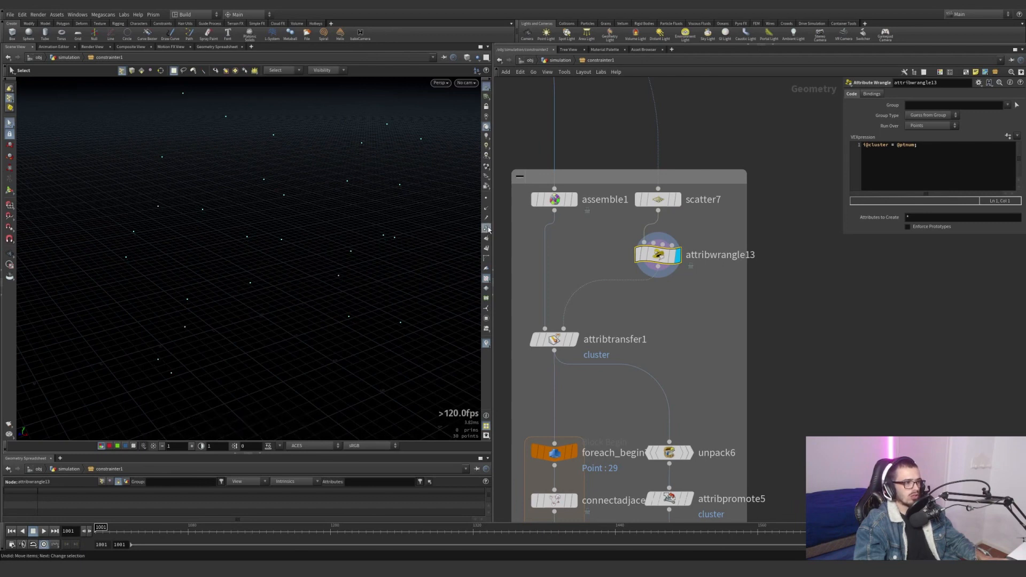
left_click(573, 340)
left_click_drag(618, 324, 550, 377)
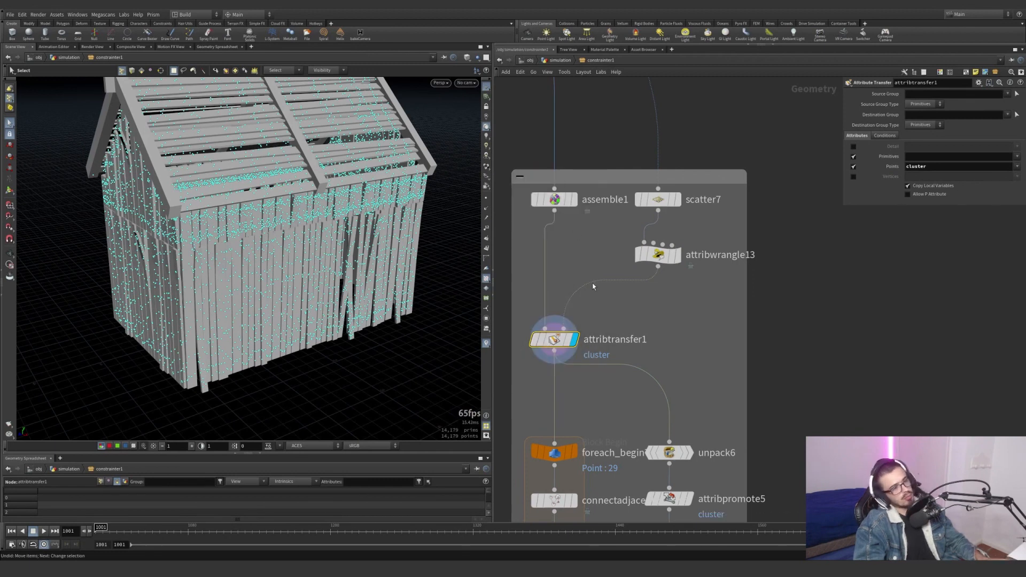
Display unpack6 and review its transferred cluster attribute.
middle_click_drag(595, 400, 560, 138)
scroll(578, 208, "down", 2)
left_click_drag(663, 142, 645, 154)
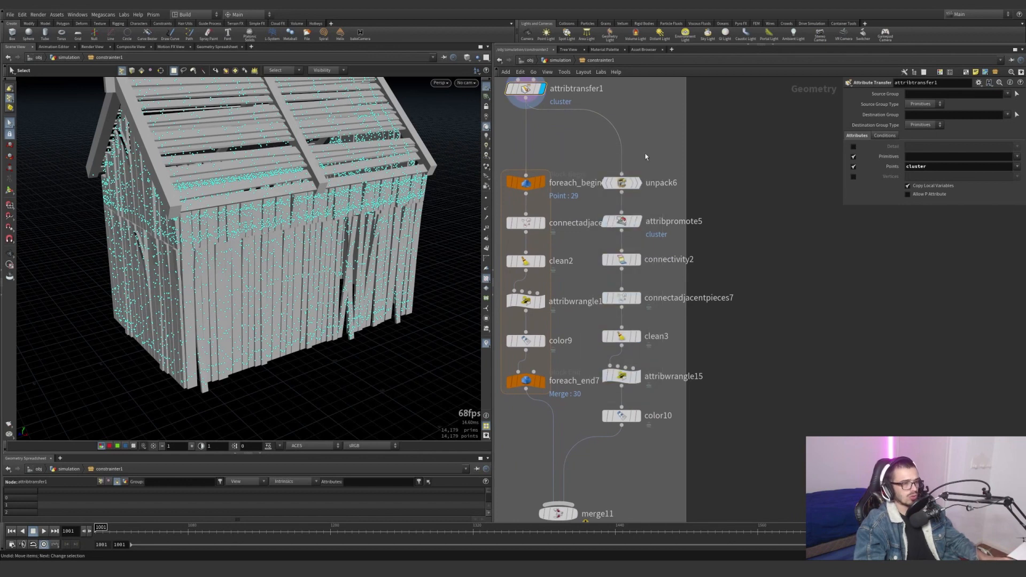
left_click(646, 163)
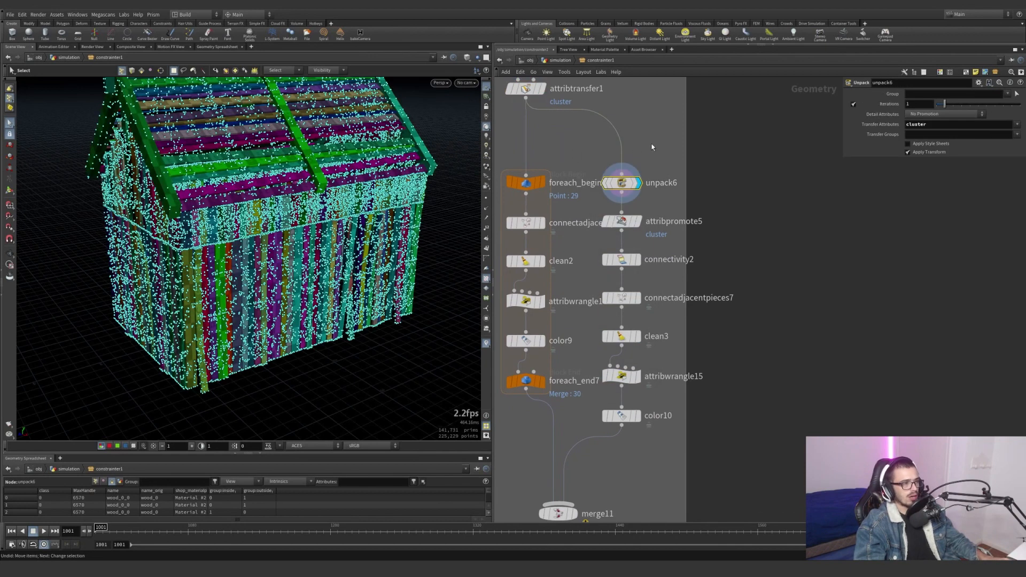
middle_click_drag(650, 145, 663, 207)
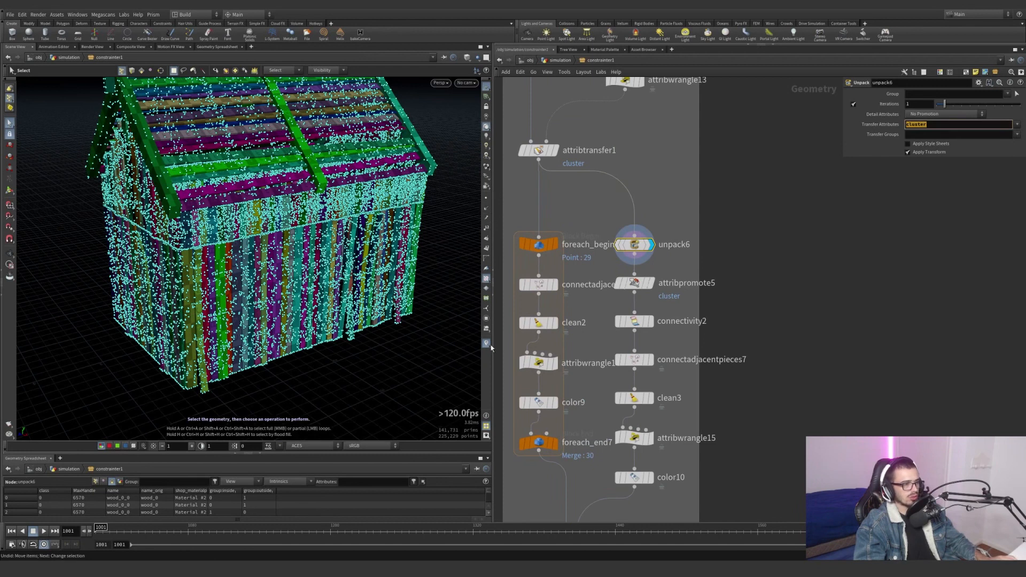
Hide the viewport points and visualize unpack6's cluster attribute as colours on the house.
key("Escape")
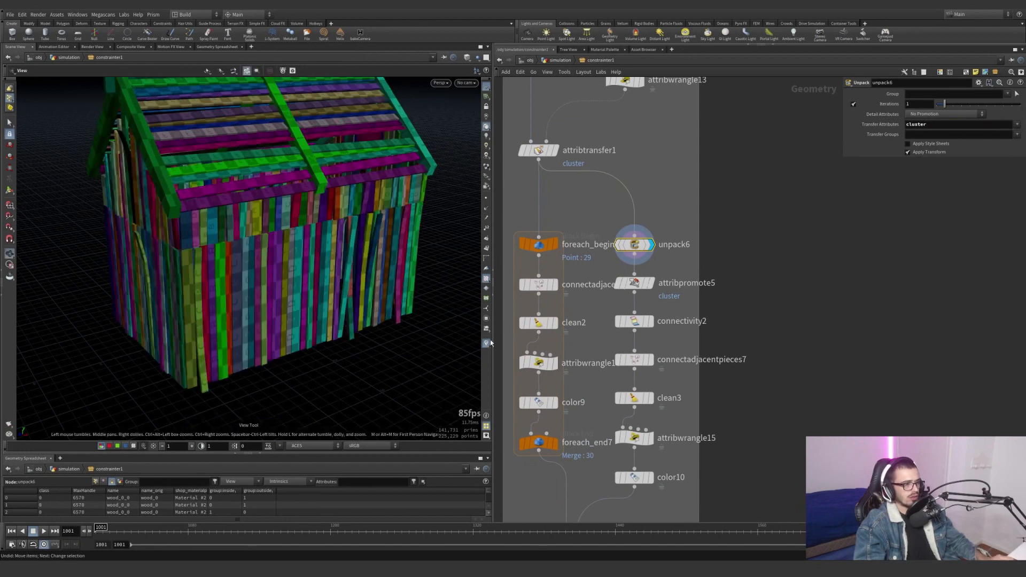
middle_click(637, 246)
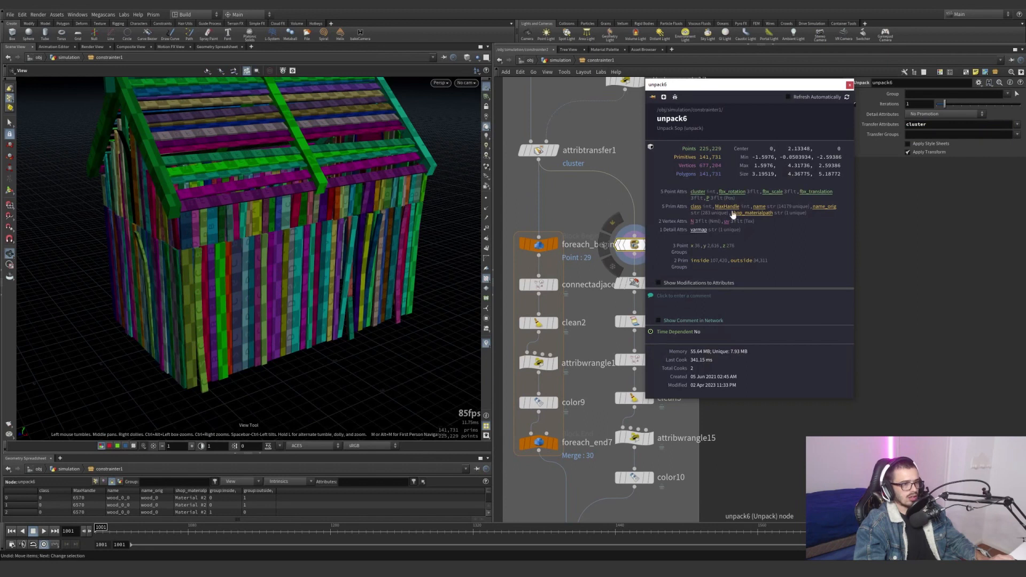
left_click(700, 192)
left_click(849, 84)
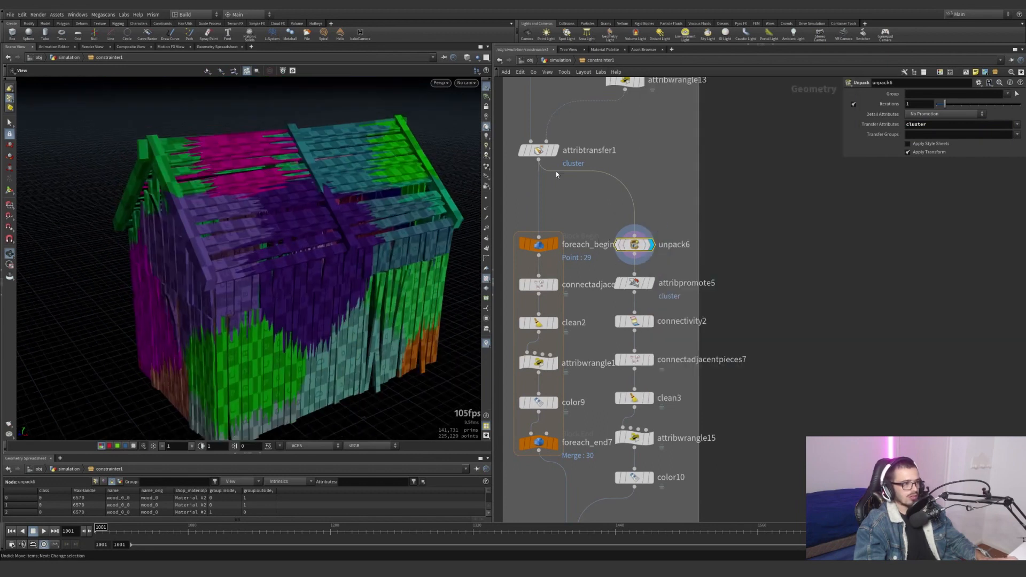
left_click_drag(289, 224, 326, 271)
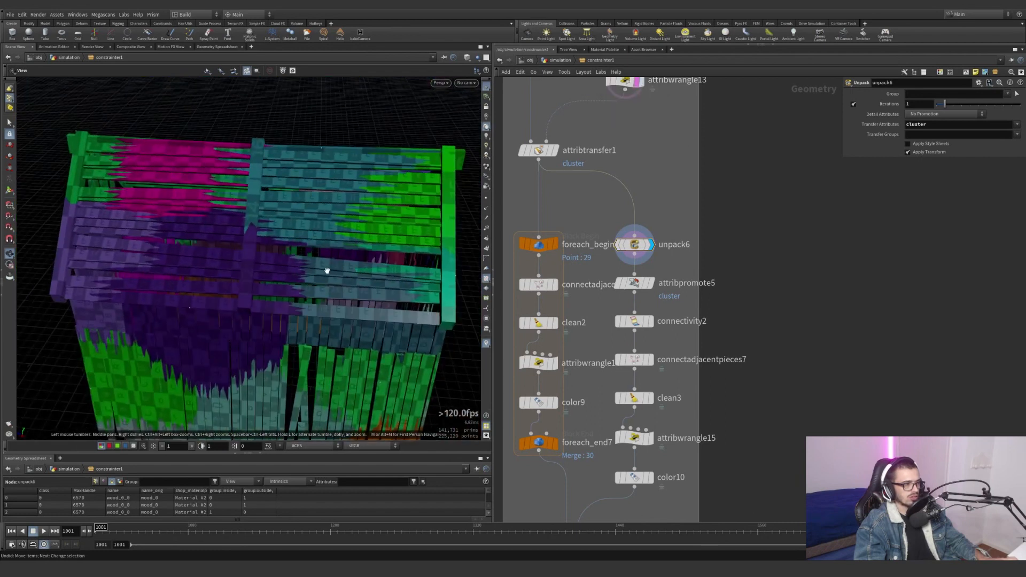
Try a Global Seed of 3.16 on scatter7 to see a different cluster layout, and undo the seed change.
left_click(626, 81)
scroll(614, 171, "up", 2)
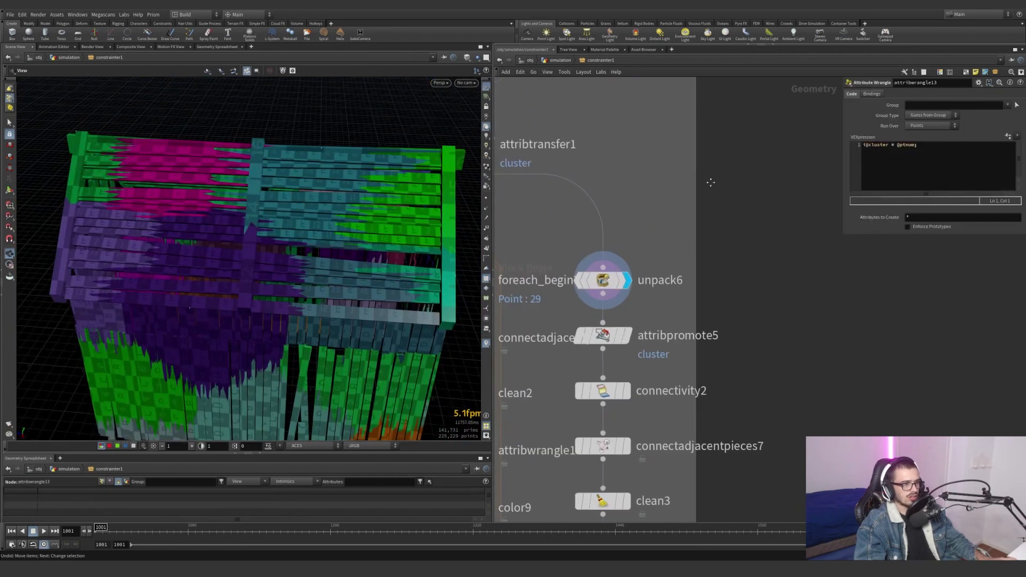
middle_click_drag(666, 78, 667, 198)
left_click(611, 151)
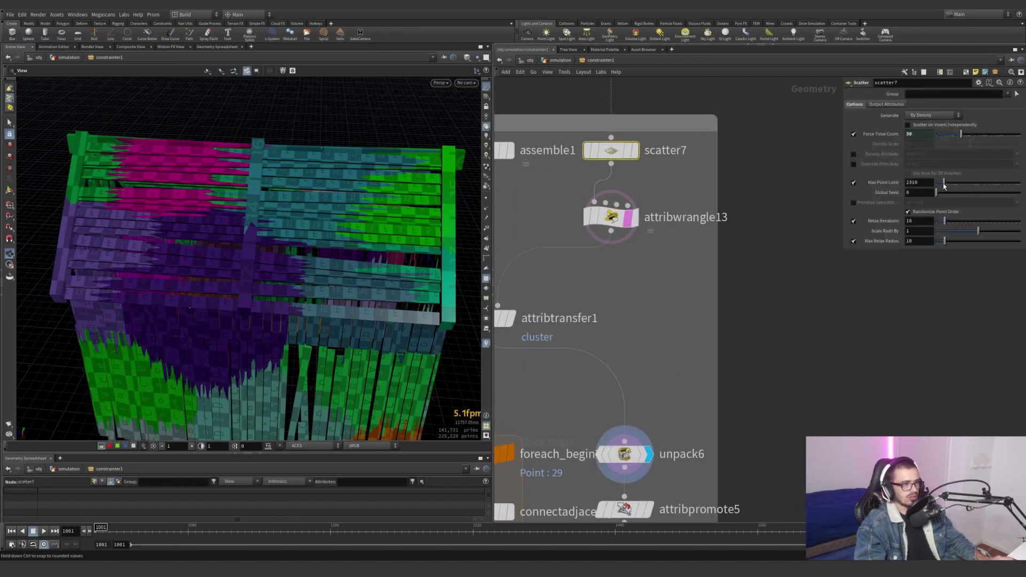
left_click_drag(951, 196, 963, 195)
key("ctrl+z")
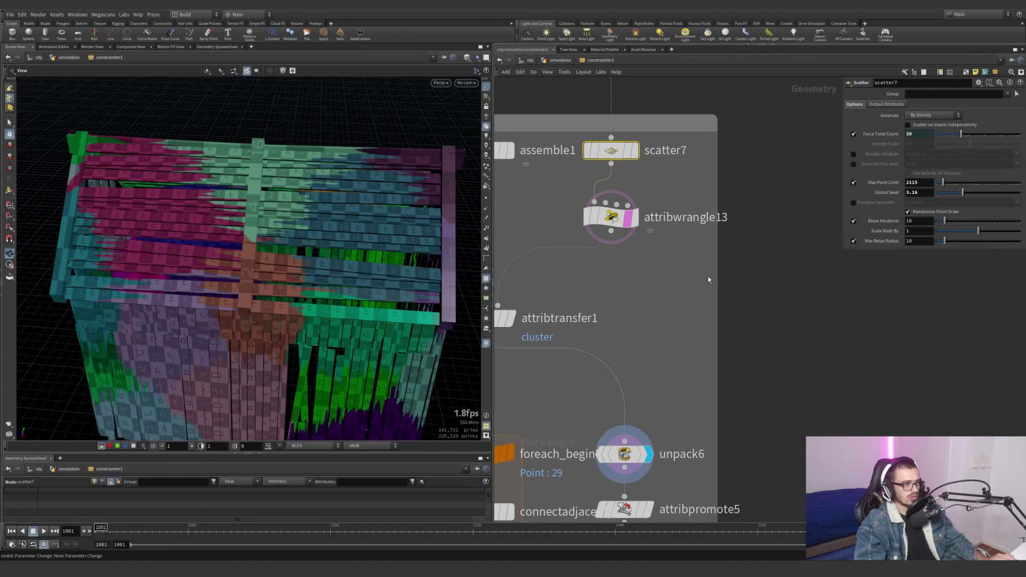
key("ctrl+z")
key("ctrl+z")
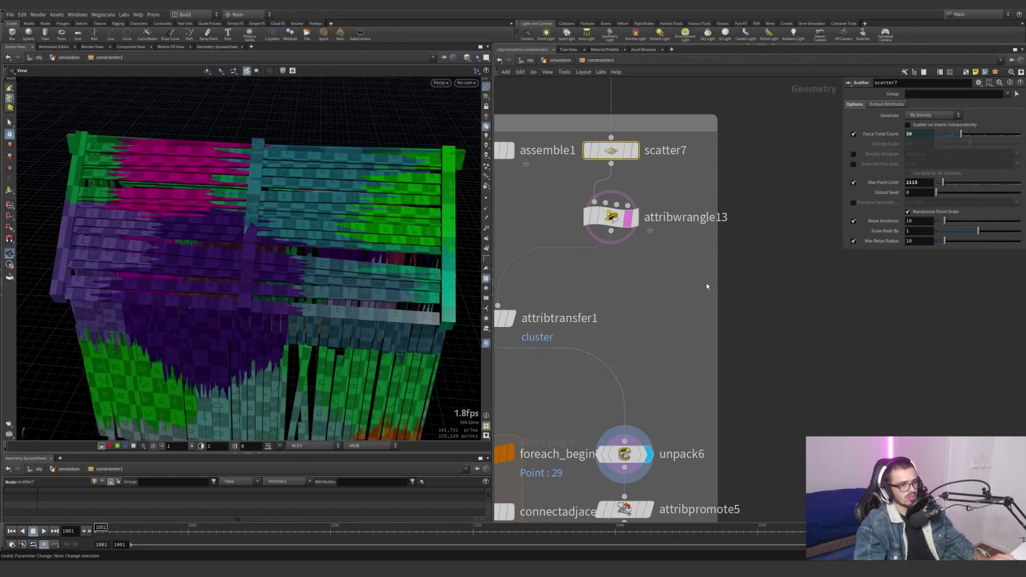
Display attribpromote5 and connectivity2 in turn, reviewing the cluster promotion to primitives and the class attribute.
middle_click_drag(675, 419, 687, 262)
left_click(637, 298)
middle_click_drag(670, 332, 660, 266)
left_click(624, 286)
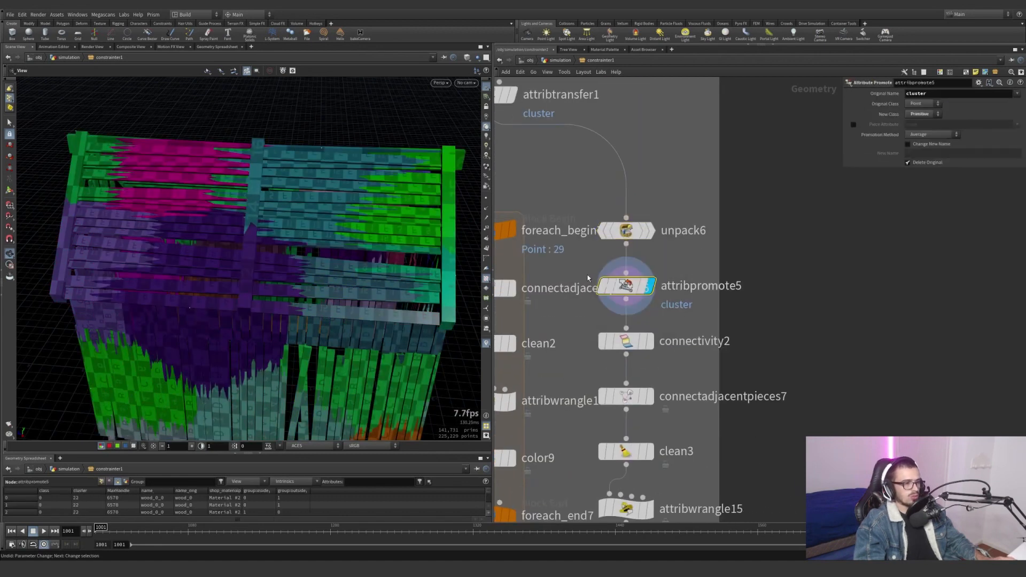
middle_click_drag(779, 293, 788, 235)
left_click(609, 278)
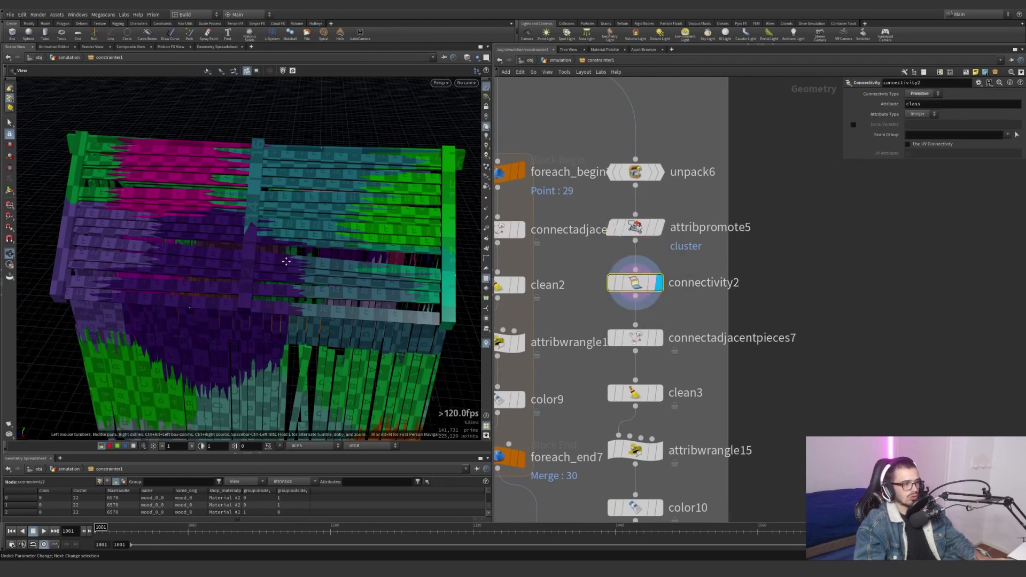
middle_click_drag(286, 258, 327, 188, "alt")
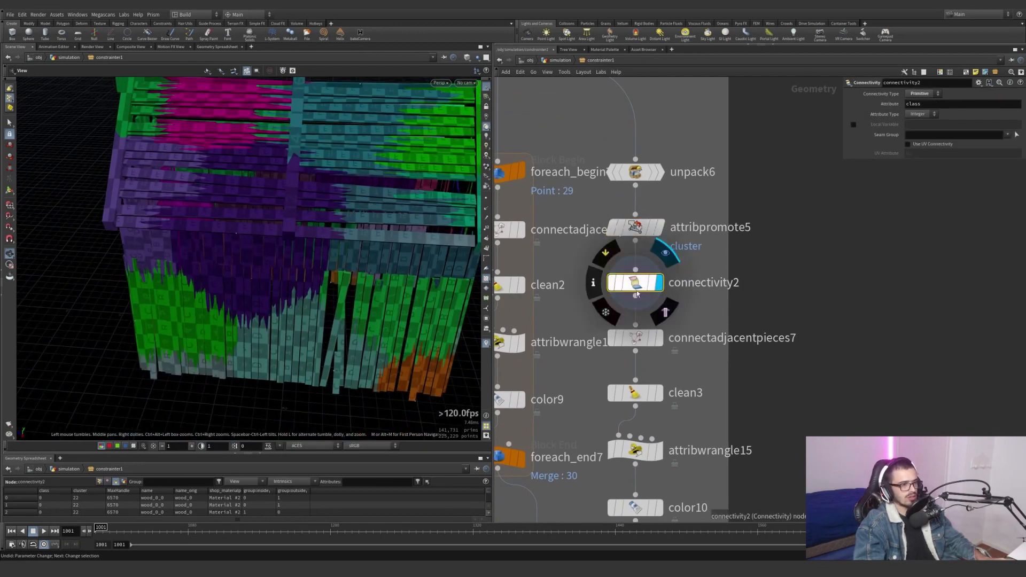
Display connectadjacentpieces7 and examine the boundary connections between clusters from several angles.
left_click(657, 337)
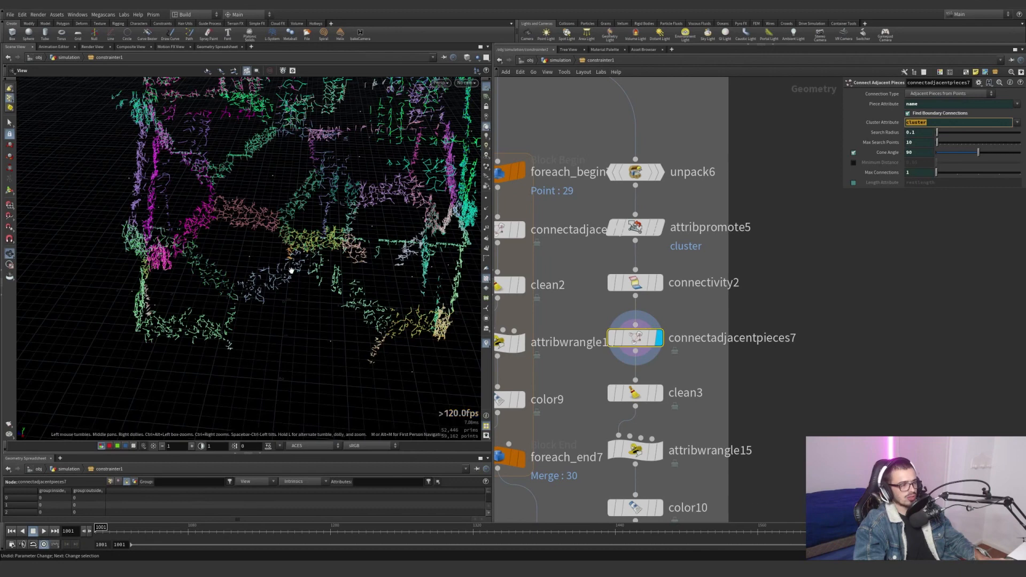
left_click_drag(272, 279, 313, 266)
right_click_drag(313, 265, 409, 248)
left_click_drag(262, 264, 267, 230)
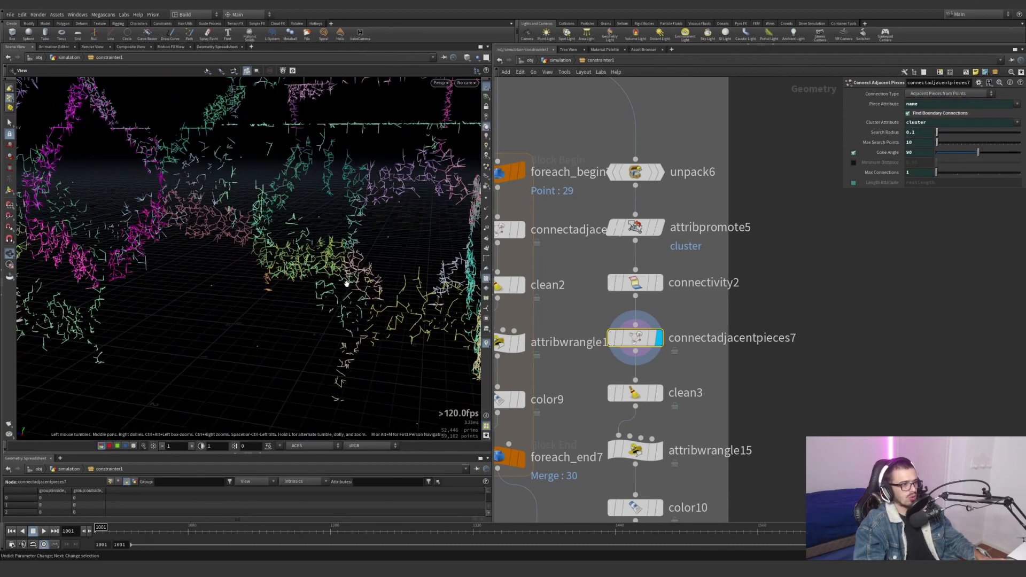
right_click_drag(321, 246, 450, 242)
left_click_drag(305, 240, 323, 284)
right_click_drag(323, 285, 203, 254)
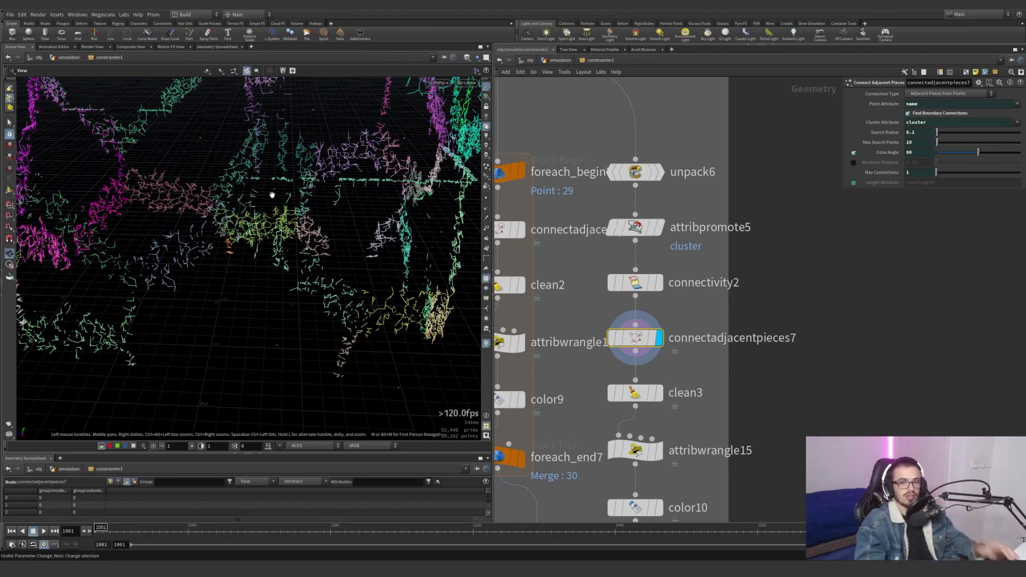
Display clean3 and check the node information of connectadjacentpieces7 to compare the connections before and after cleaning.
left_click(656, 394)
scroll(646, 393, "up", 2)
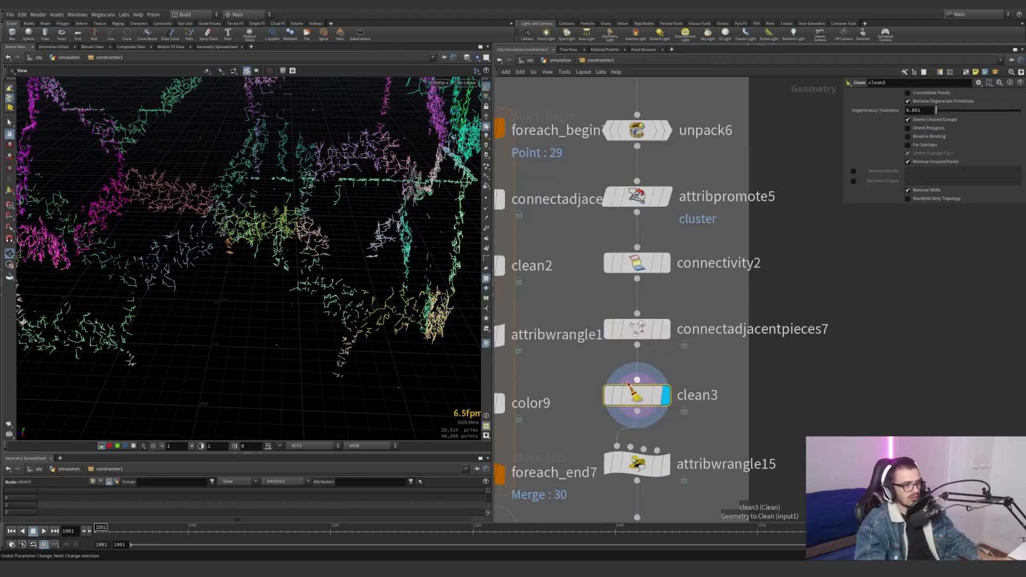
middle_click(621, 330)
middle_click(622, 330)
middle_click_drag(703, 394, 694, 263)
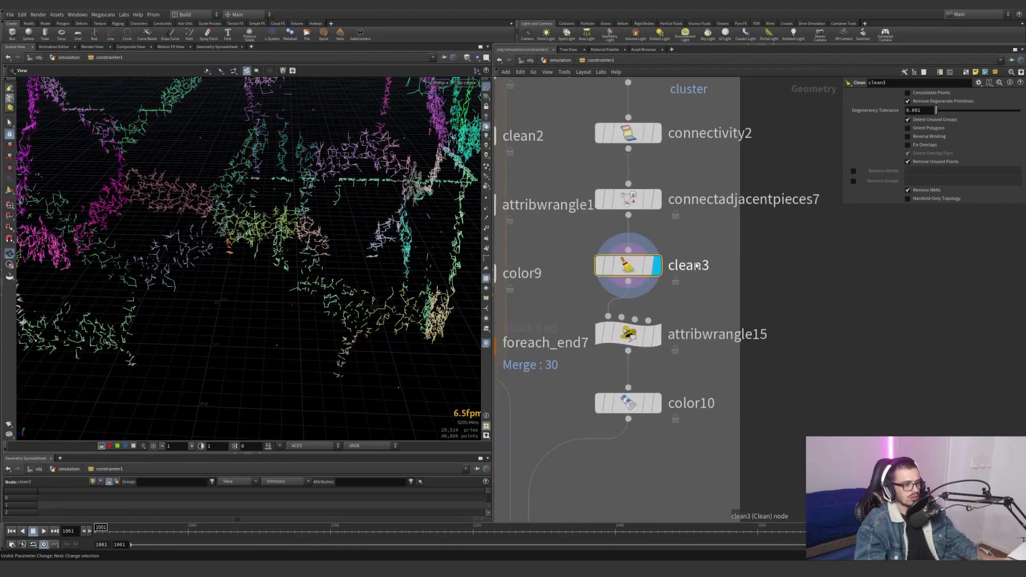
Display attribwrangle15 and review its VEX lines for the constraint type, constraint name and strength.
left_click(657, 334)
left_click_drag(721, 378, 591, 300)
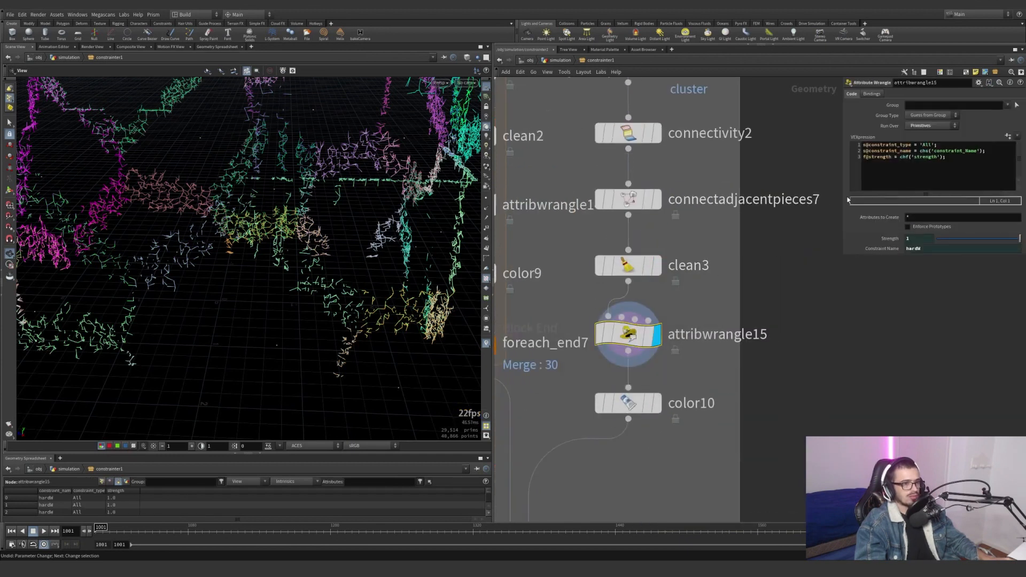
left_click_drag(944, 148, 859, 140)
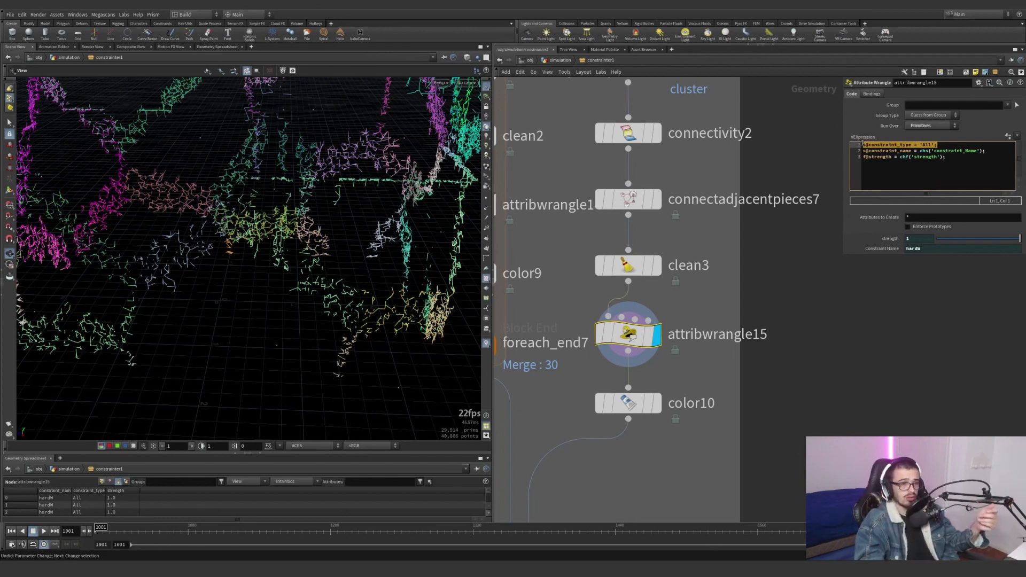
left_click_drag(864, 150, 928, 151)
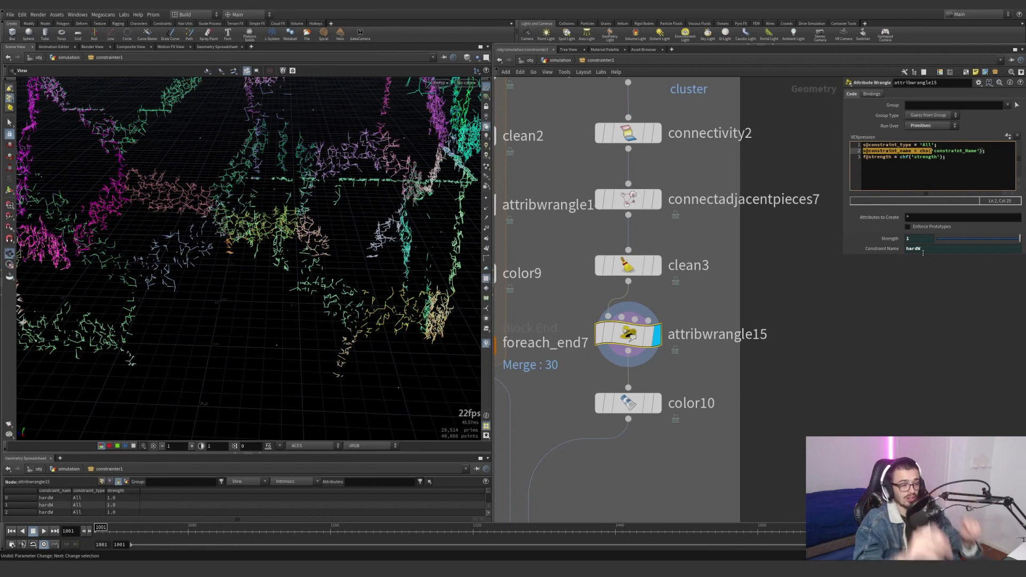
left_click_drag(956, 166, 892, 161)
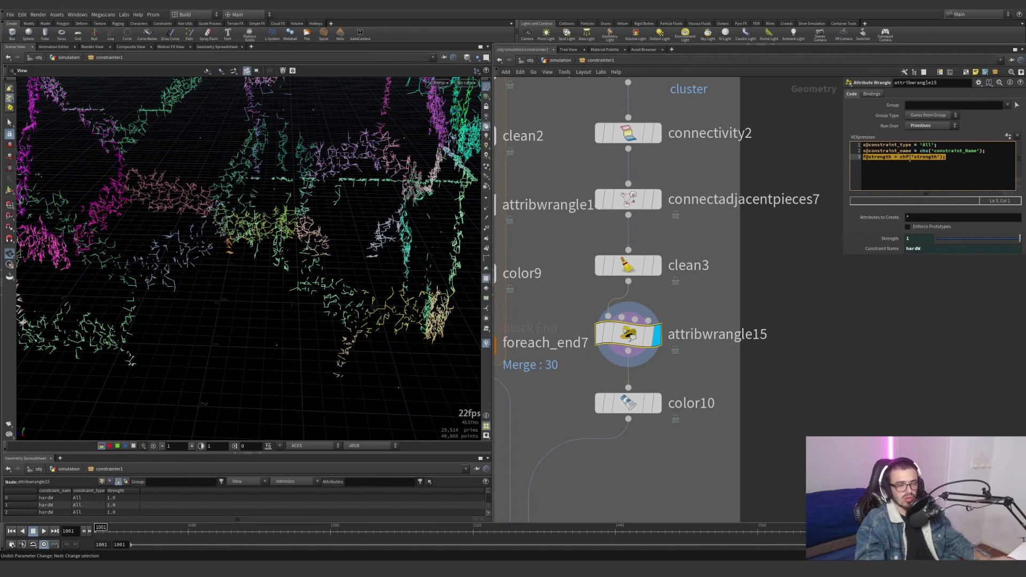
left_click(949, 163)
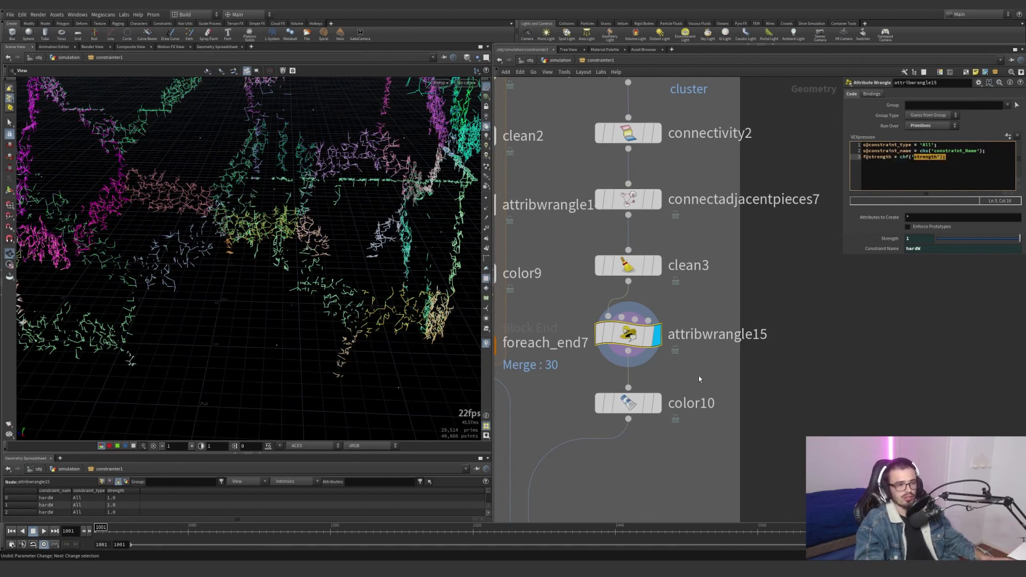
Display color10 at the end of the cluster boundary branch and review its colour setting.
middle_click_drag(699, 379, 738, 303)
left_click(696, 328)
left_click(668, 328)
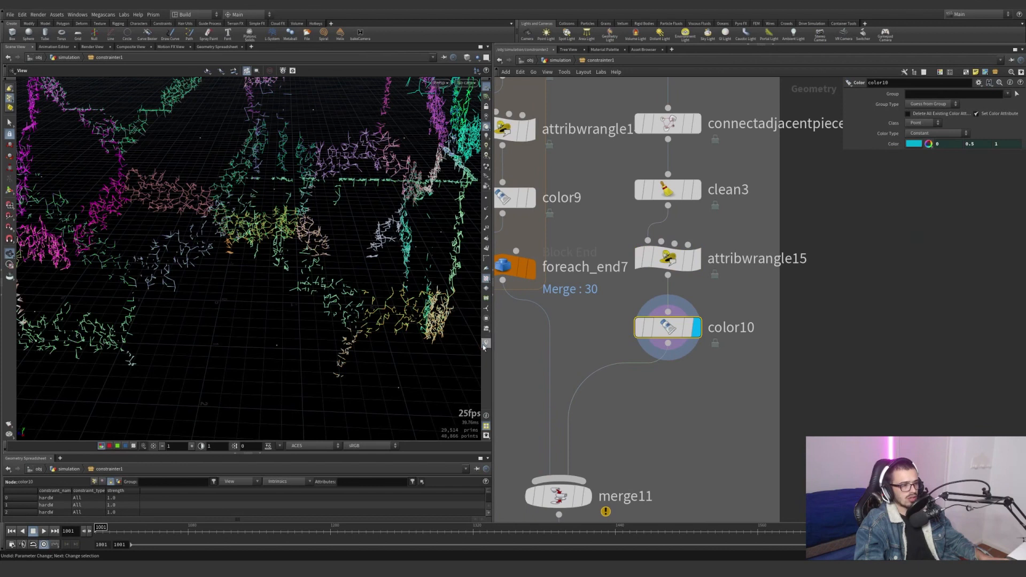
scroll(578, 370, "down", 6)
scroll(618, 242, "up", 8)
Display foreach_begin7 and inspect the piece attribute settings of foreach_end7.
left_click(615, 226)
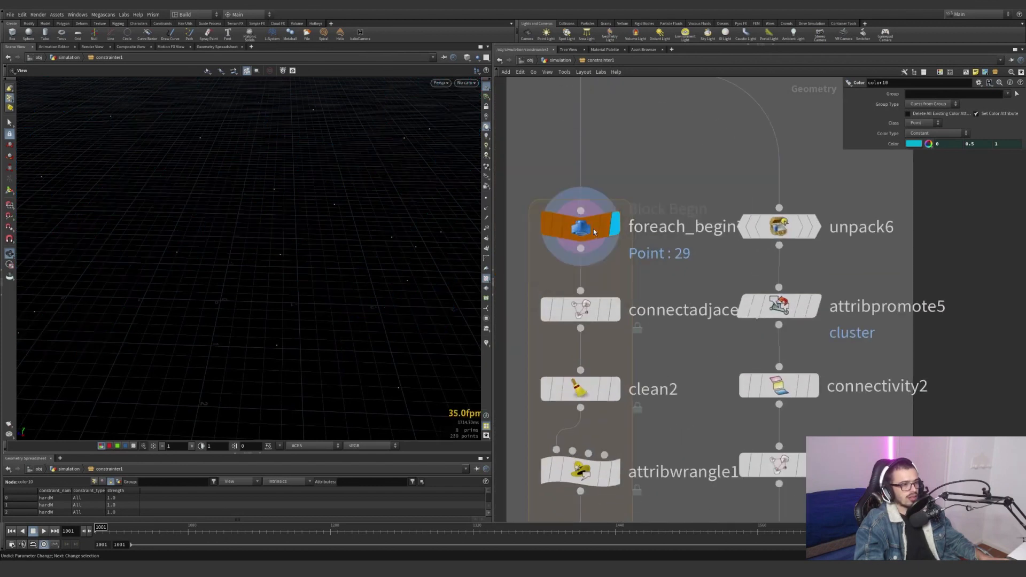
scroll(593, 228, "down", 3)
left_click(598, 453)
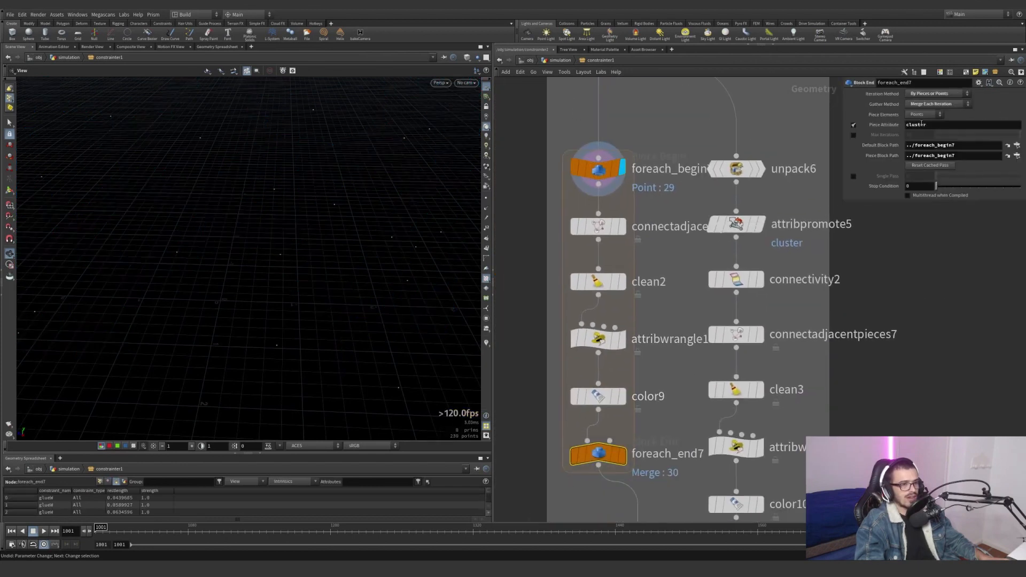
scroll(680, 188, "down", 5)
middle_click_drag(675, 203, 664, 266)
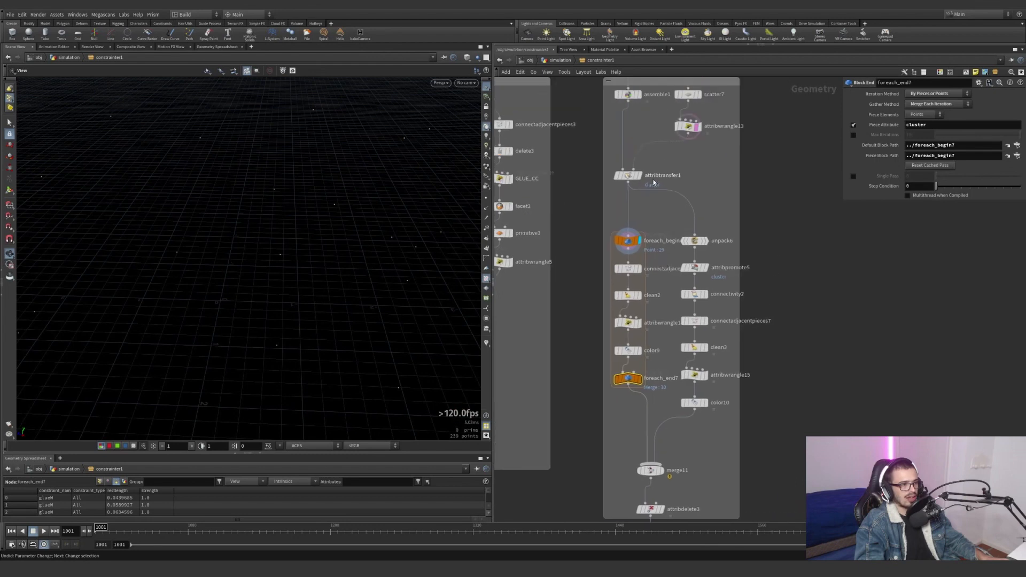
Display attribtransfer1 and unpack6 in turn, and turn on the cluster colour visualization to examine the clusters on the wood.
left_click(641, 177)
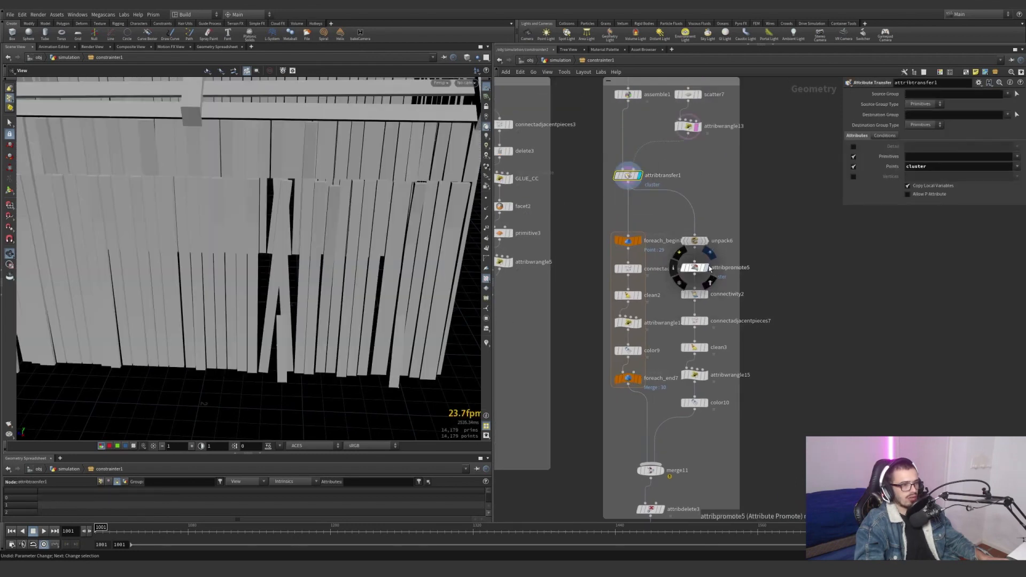
left_click(695, 241)
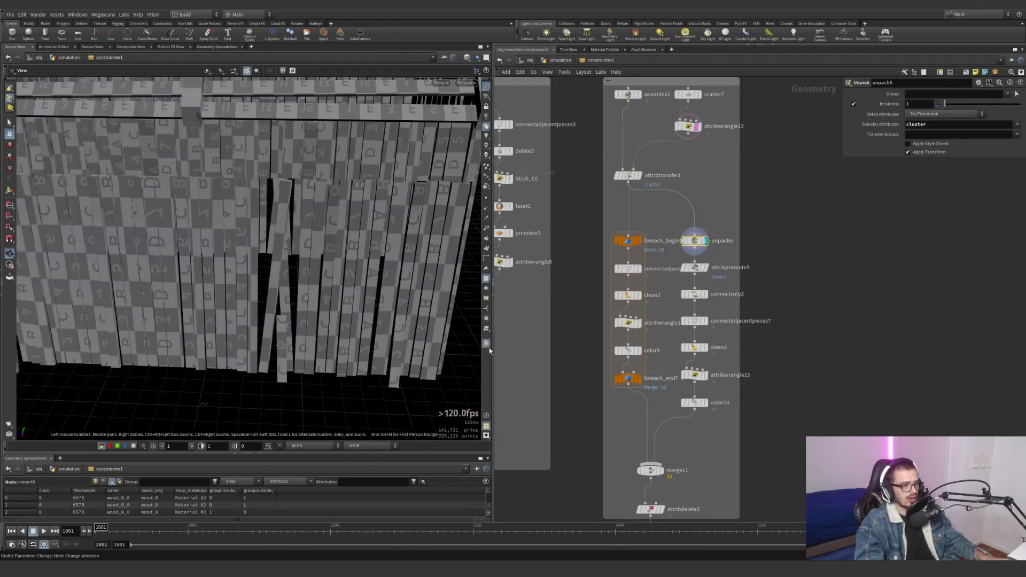
left_click(486, 344)
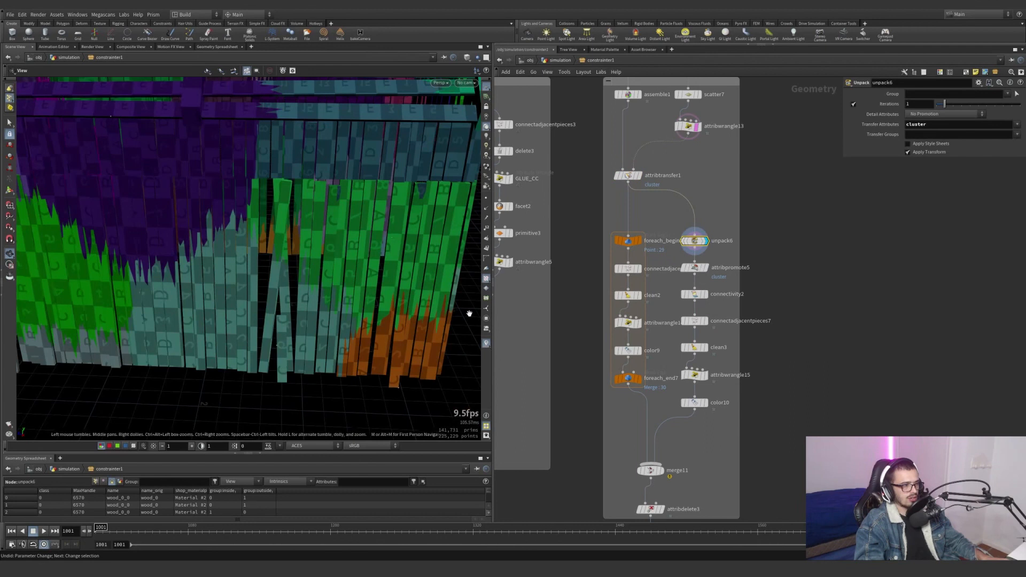
Display foreach_end7, enable Single Pass to examine one cluster's connections, and disable Single Pass again.
left_click(639, 380)
left_click(627, 380)
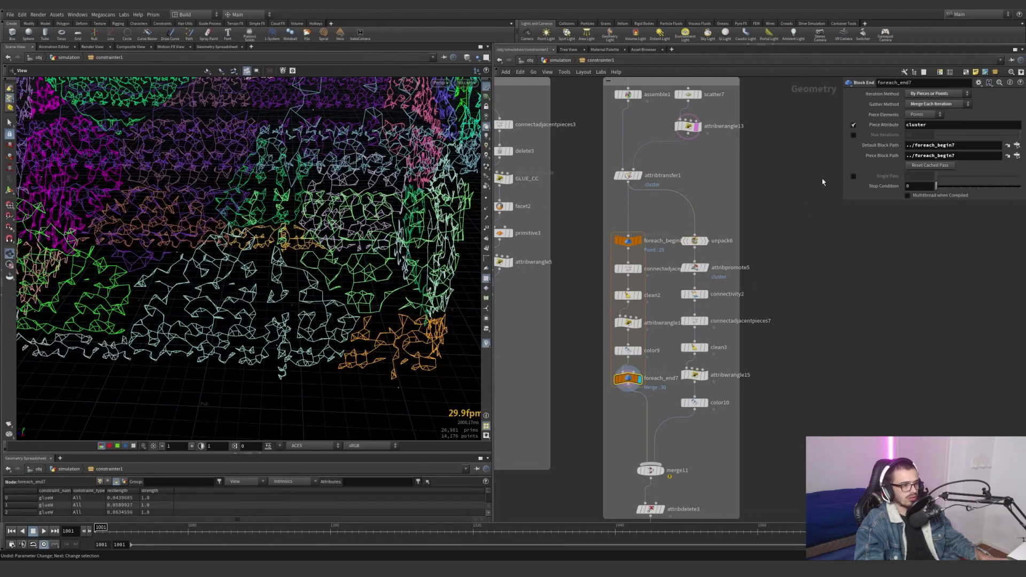
left_click(854, 177)
scroll(238, 222, "down", 3)
middle_click_drag(238, 222, 313, 301)
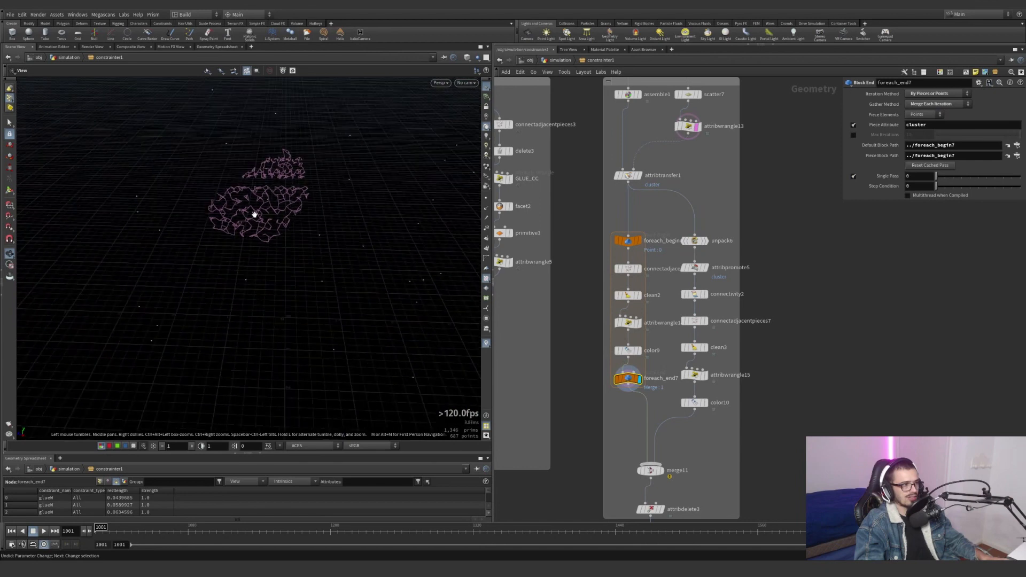
left_click_drag(292, 219, 306, 217)
left_click(854, 177)
scroll(629, 285, "up", 3)
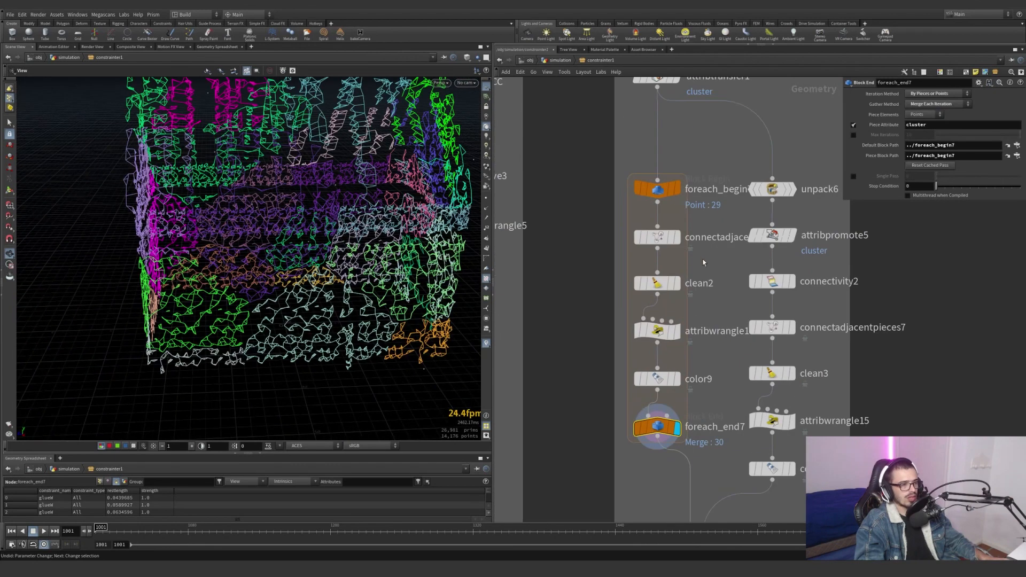
Display connectadjacentpieces6 inside the for-each loop and examine the connections built within a single cluster.
left_click(657, 237)
left_click(676, 237)
middle_click_drag(342, 161, 310, 257)
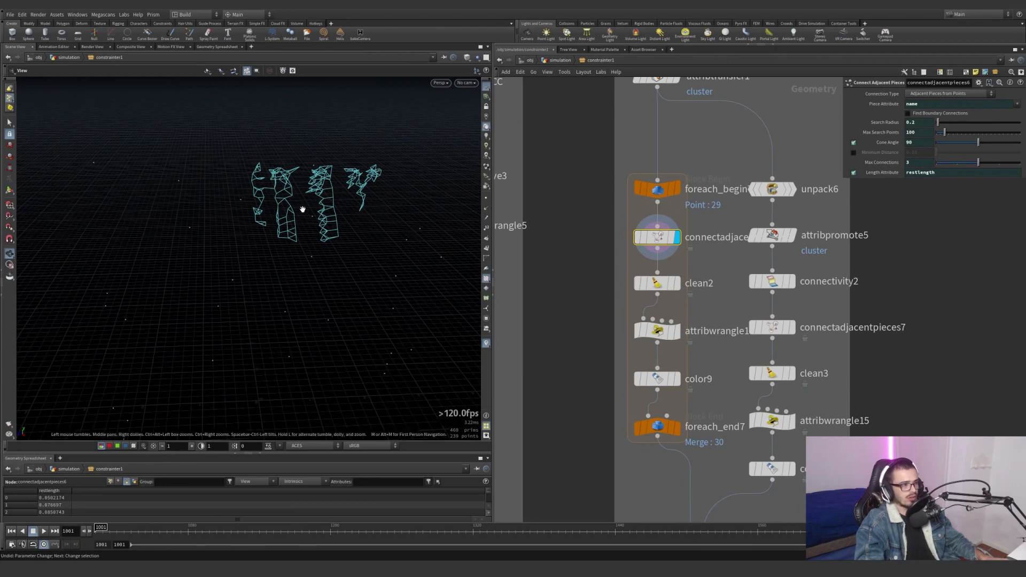
left_click_drag(301, 208, 298, 217)
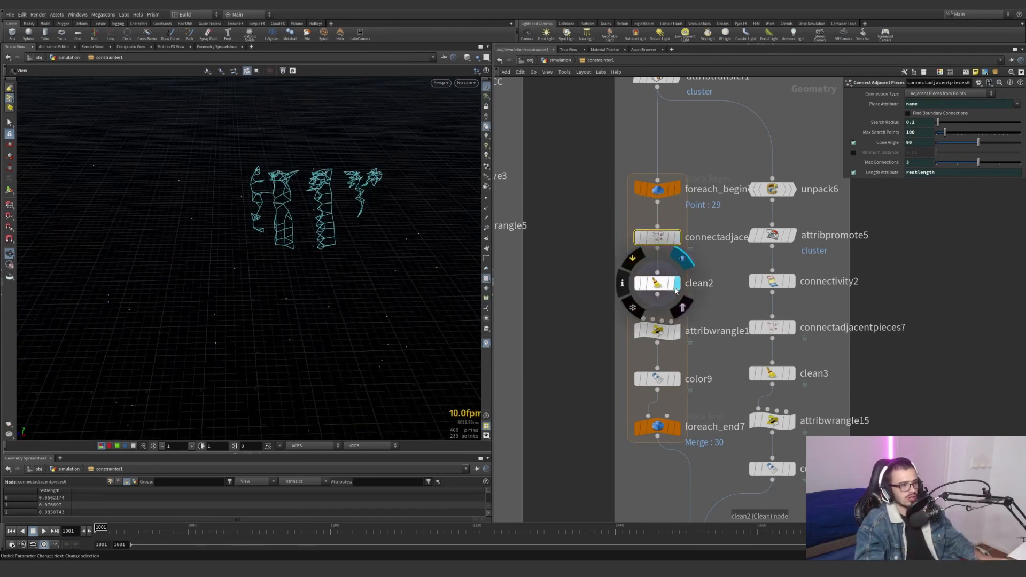
Display clean2, attribwrangle14 and color9 in turn, reviewing the glueW constraint attributes and colour inside the loop.
left_click(660, 283)
left_click(657, 331)
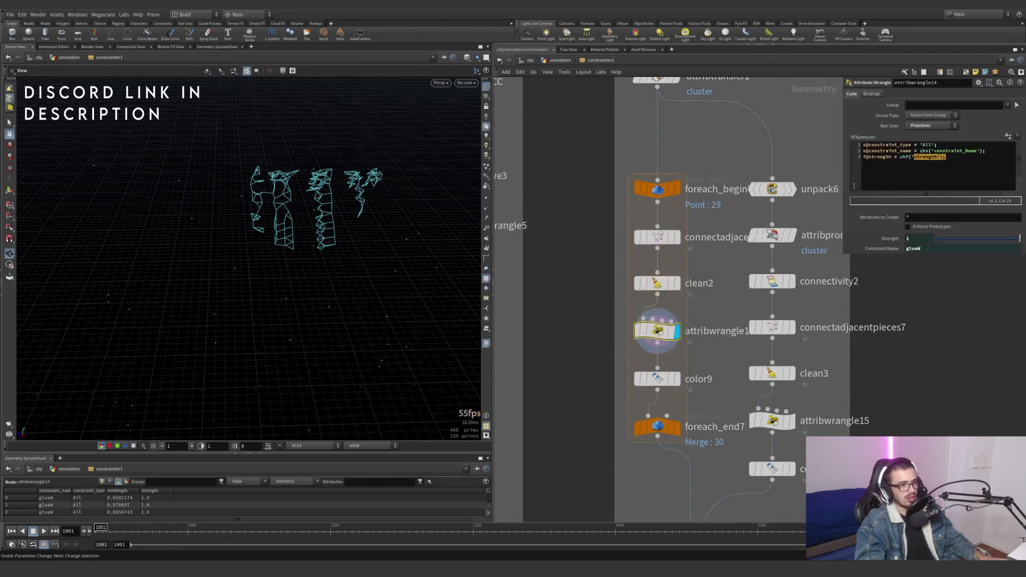
left_click(963, 157)
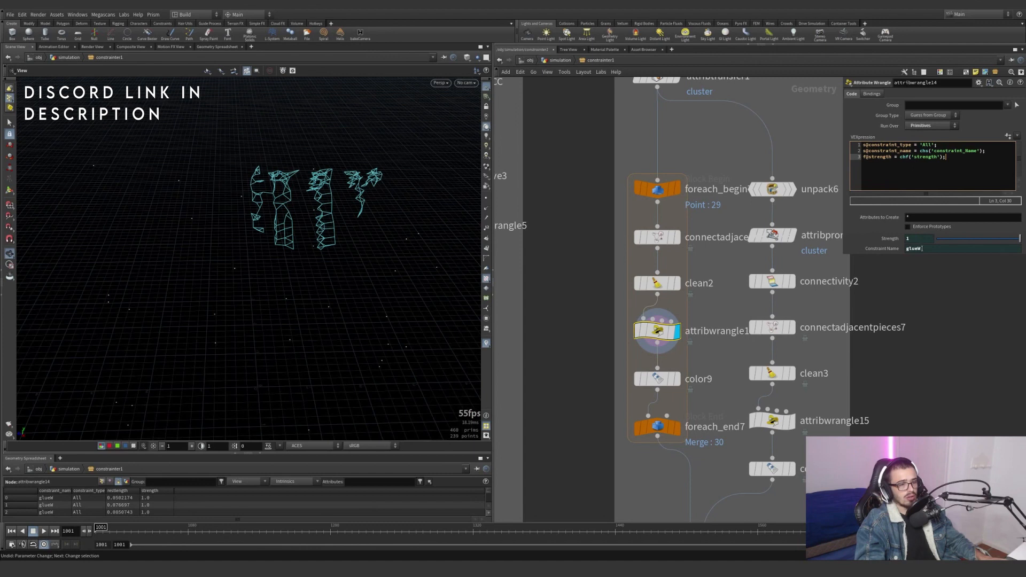
left_click(678, 382)
middle_click_drag(737, 427, 695, 354)
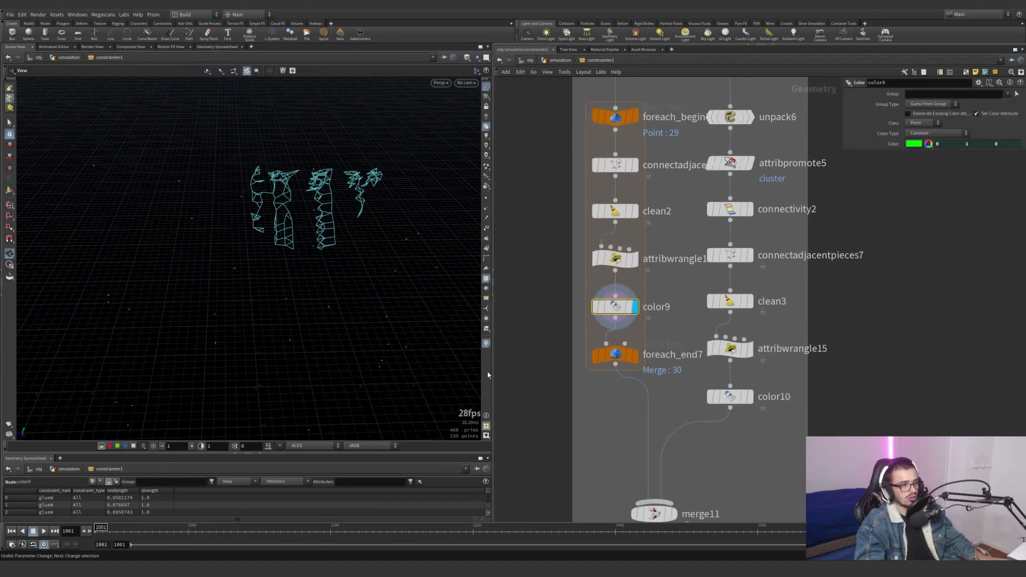
Display merge11 to view both constraint sets together, and review the point and vertex attributes removed by attribdelete3.
middle_click_drag(657, 503, 638, 371)
left_click(635, 383)
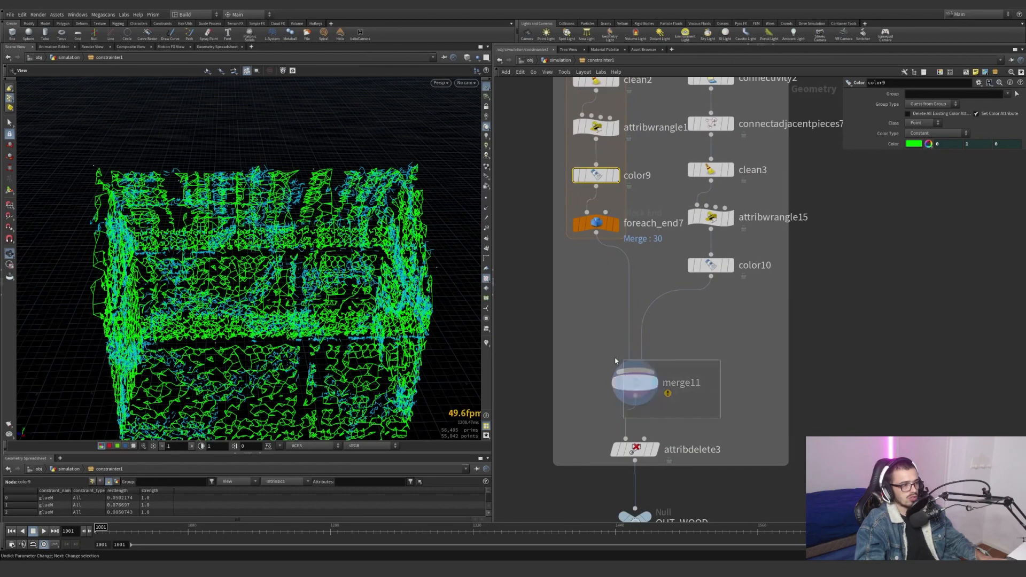
left_click(656, 452)
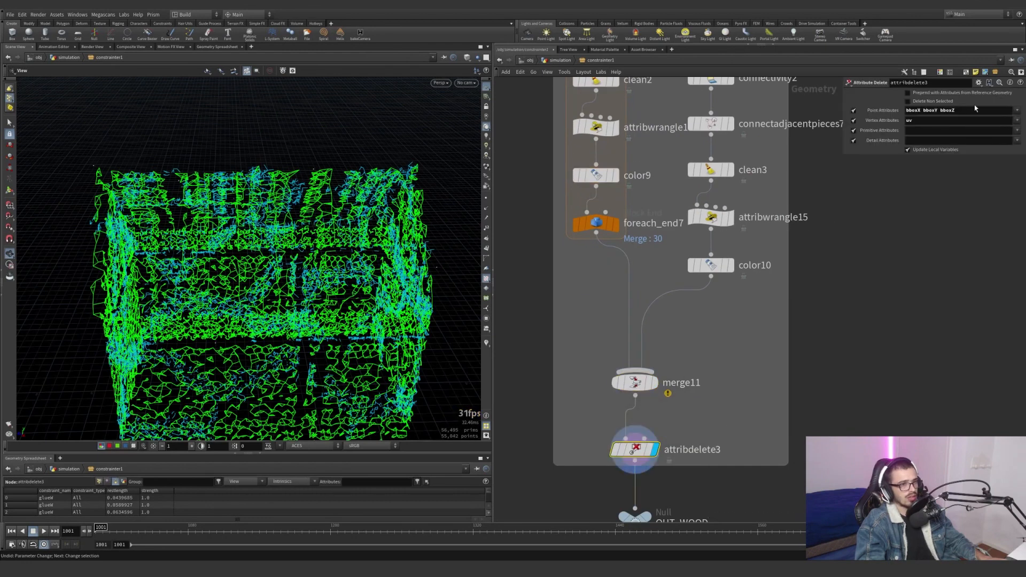
double_click(972, 119)
Return to the simulation network, display facet1 below constrainter1, and examine its constraint lines up close.
middle_click_drag(648, 440, 725, 380)
key("u")
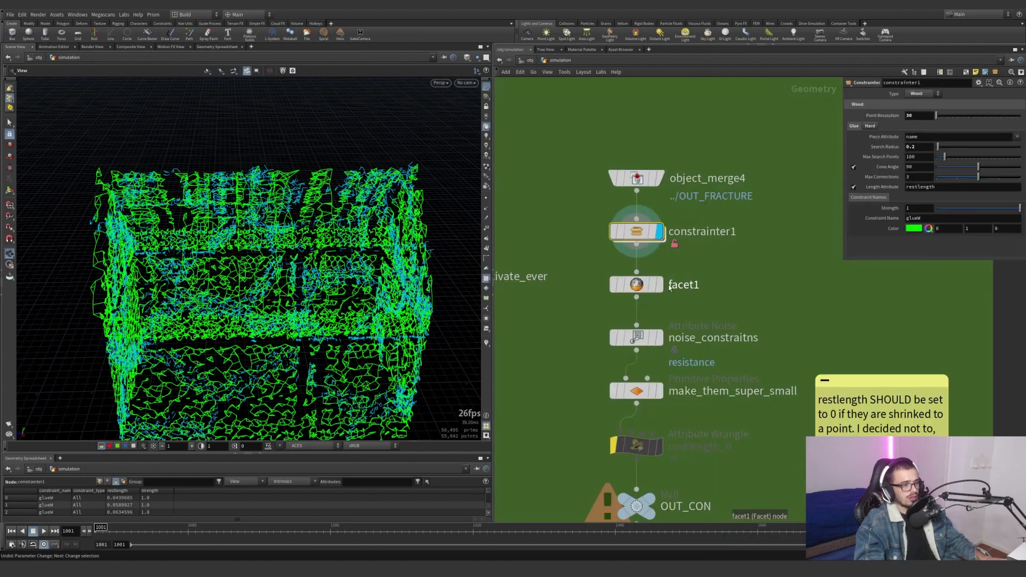
mouse_move(661, 289)
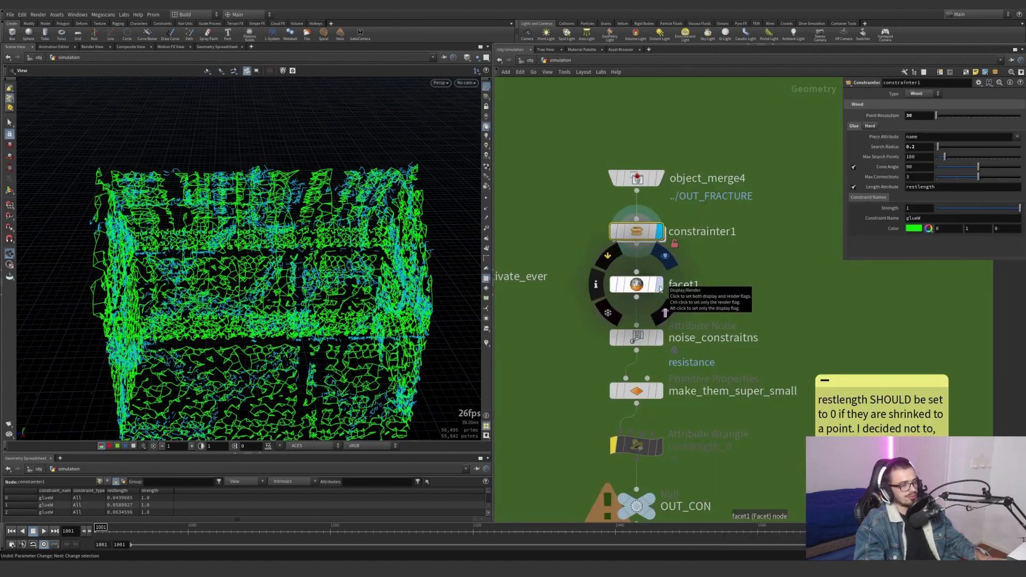
left_click(660, 287)
scroll(346, 312, "up", 5)
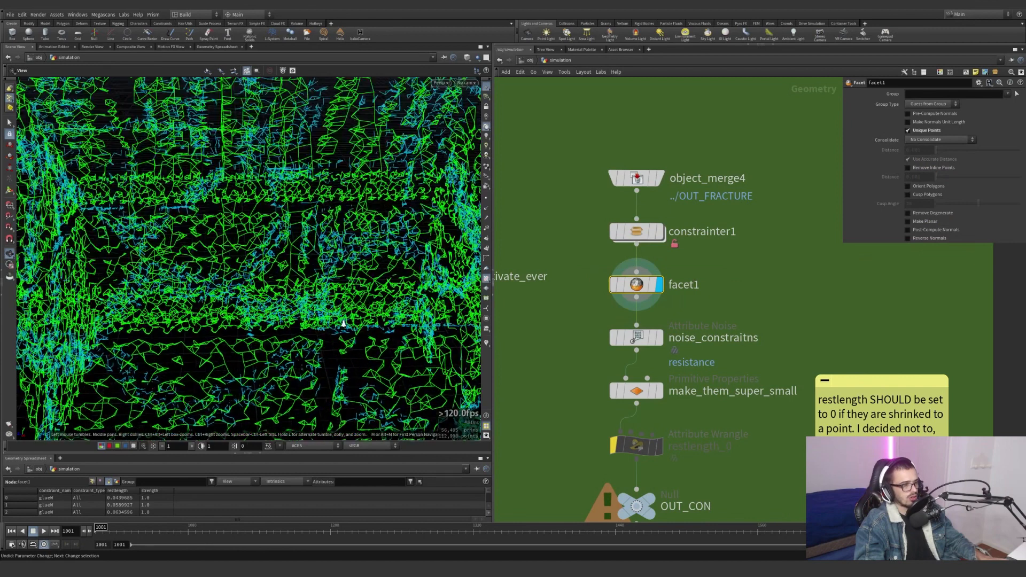
middle_click_drag(346, 312, 373, 293)
scroll(373, 294, "up", 3)
middle_click_drag(385, 374, 394, 328)
Move one green constraint edge of facet1 about 0.068 in Y to test its separation, and undo the edit.
key("s")
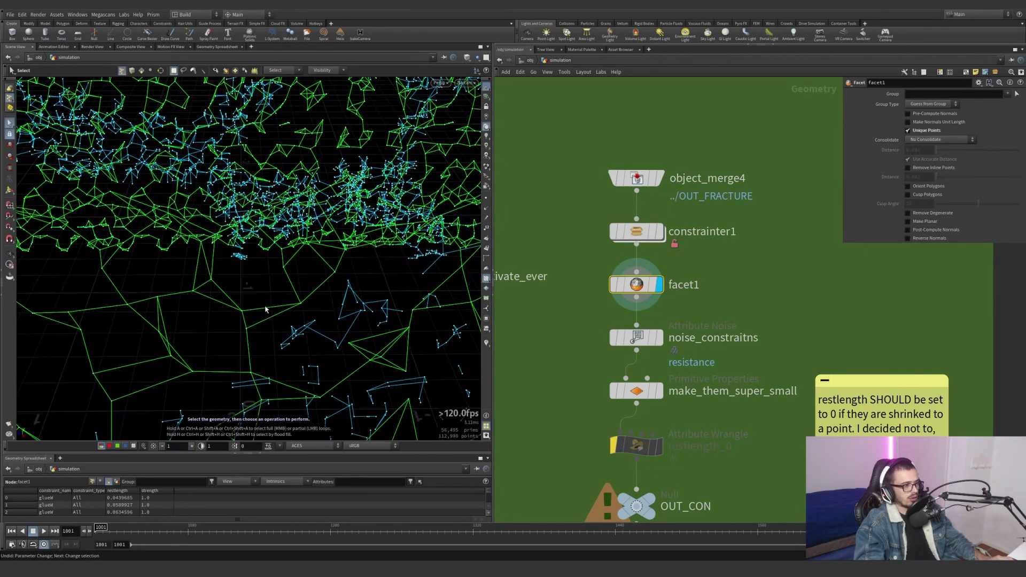
key("3")
left_click(257, 310)
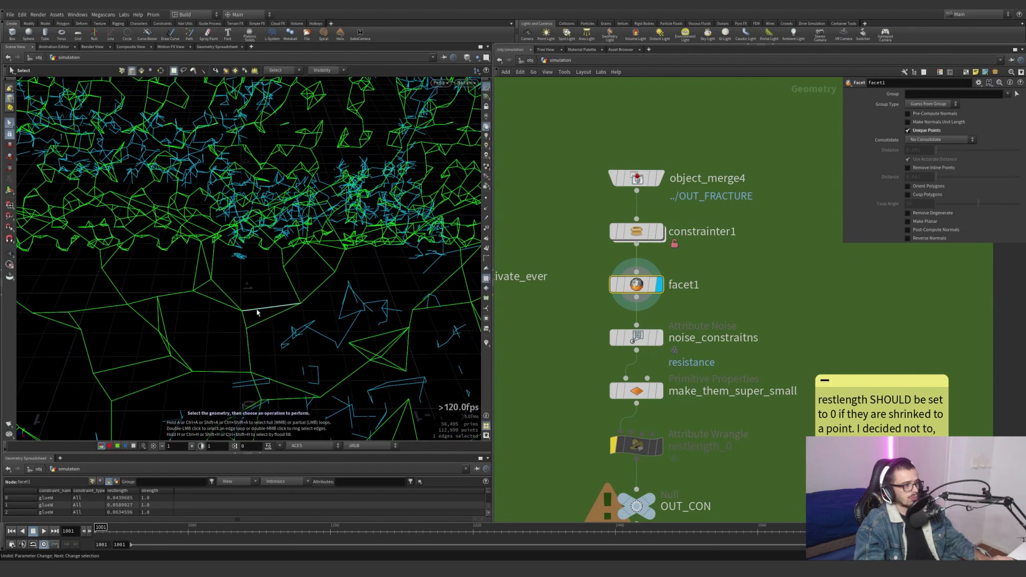
key("t")
left_click_drag(273, 297, 271, 264)
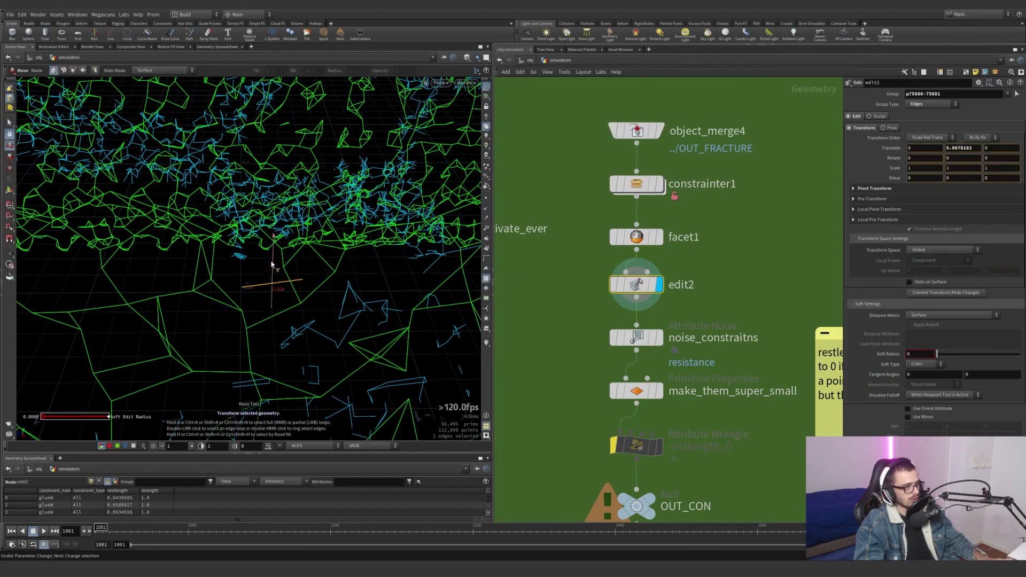
key("ctrl+z")
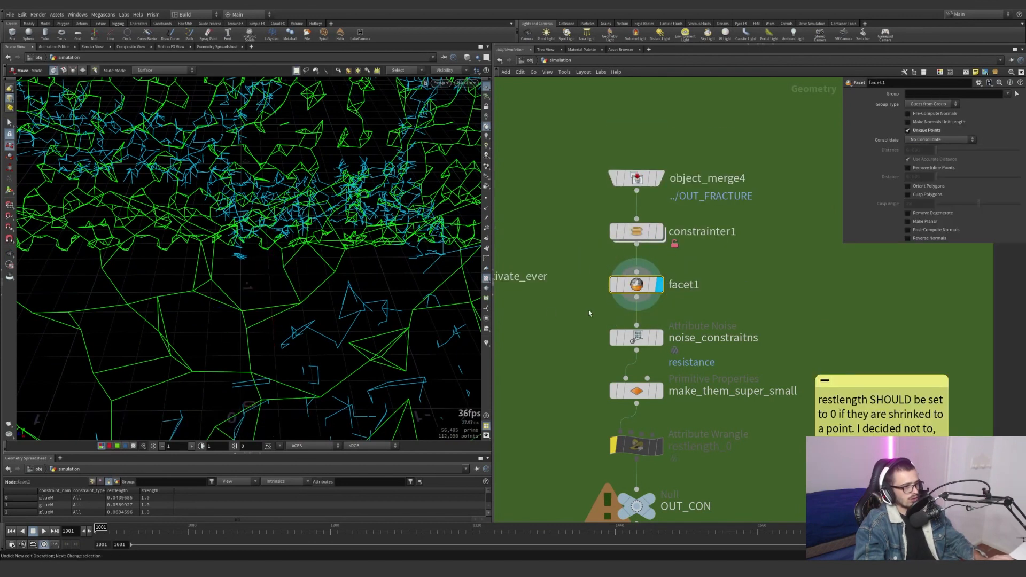
Repeat the upward move of the same constraint edge after facet1, and undo both the move and its edit node.
key("s")
left_click(271, 309)
key("t")
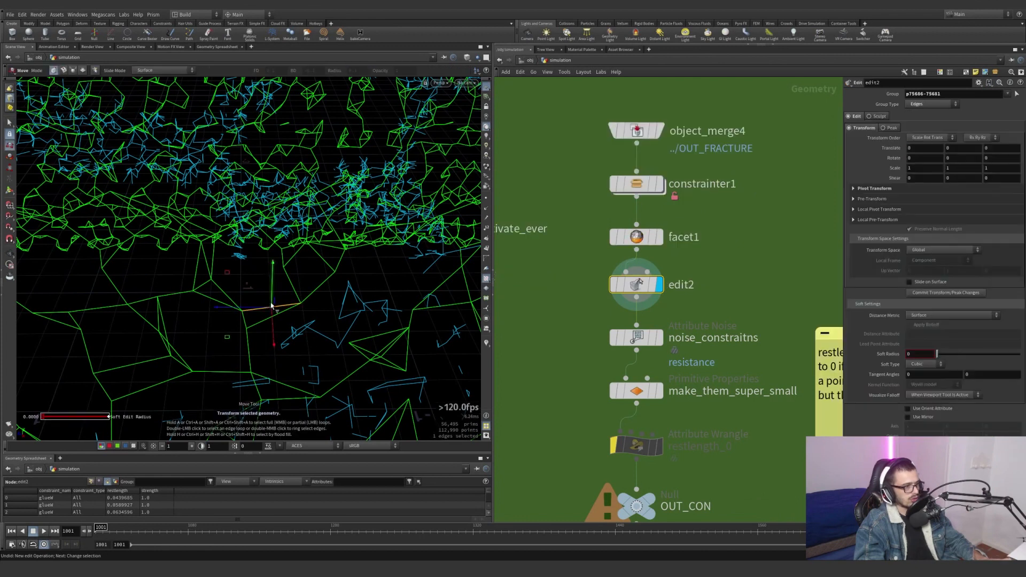
left_click_drag(273, 294, 273, 262)
key("ctrl+z")
key("ctrl+z")
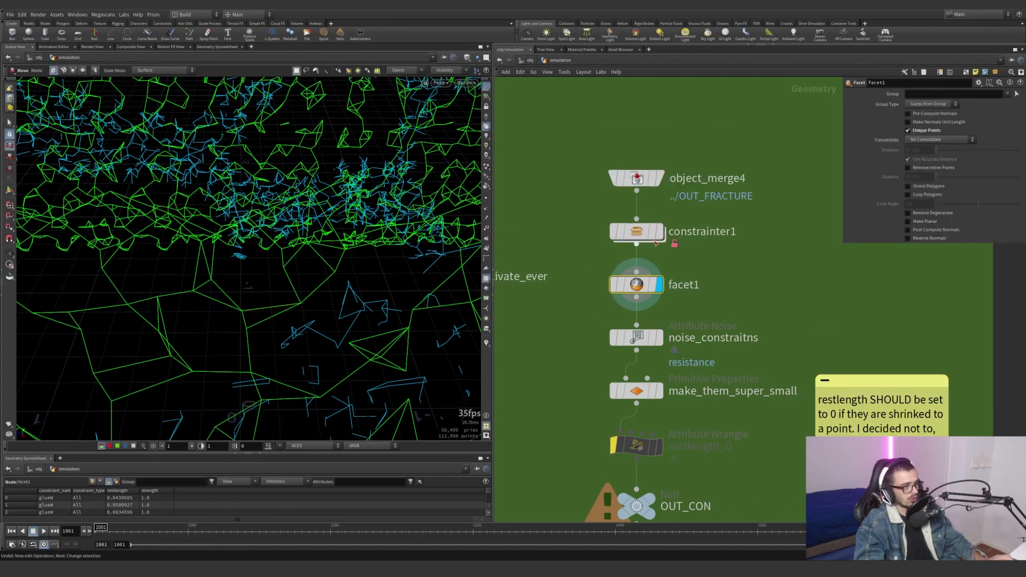
Move the same edge upward directly after constrainter1, before the facet, to compare point sharing, and undo the move.
left_click(639, 231)
key("s")
left_click(258, 311)
key("t")
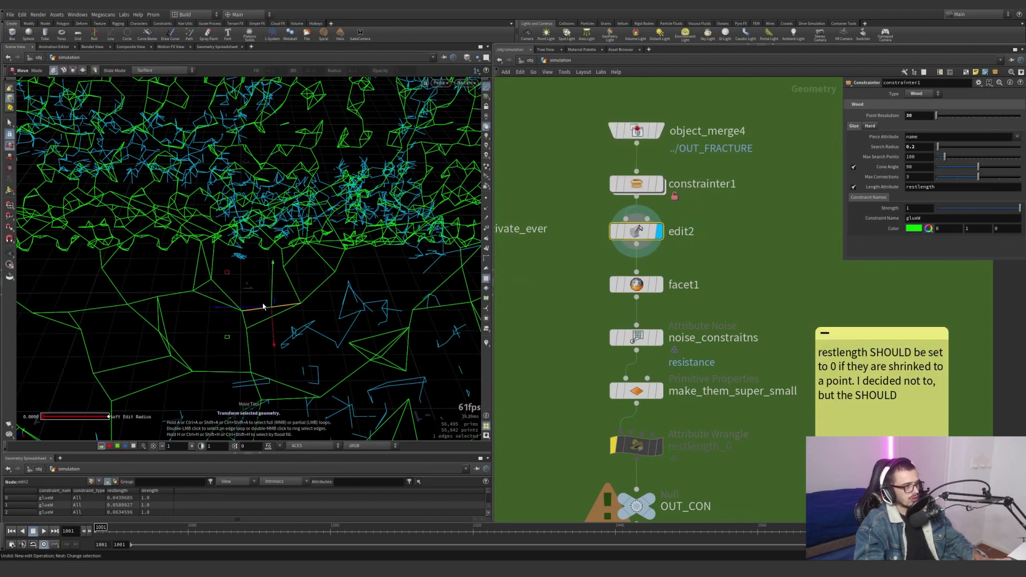
left_click_drag(273, 276, 273, 242)
key("ctrl+z")
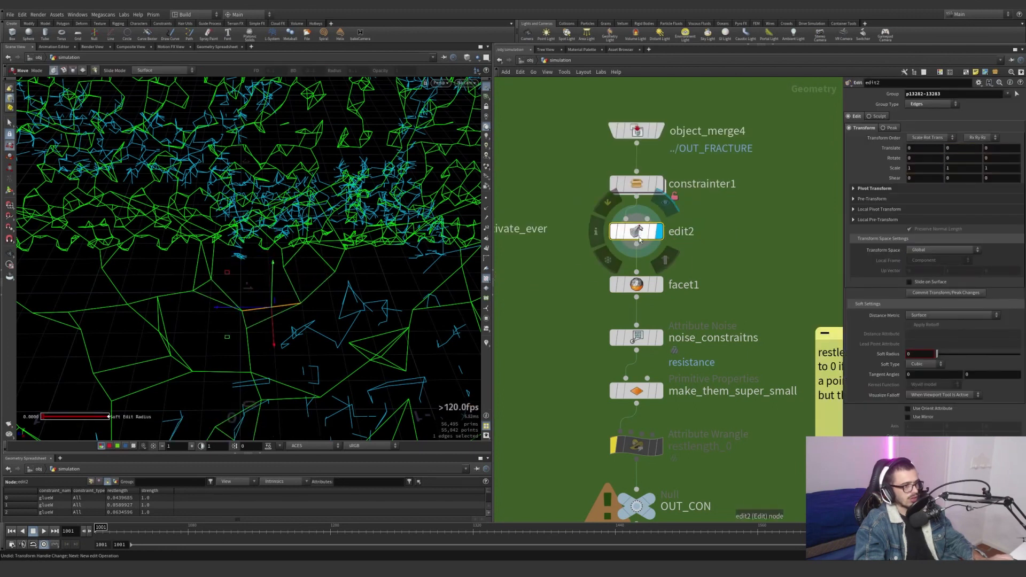
Display facet1 and noise_constraitns in turn, and review the noise settings of the resistance attribute.
left_click(662, 290)
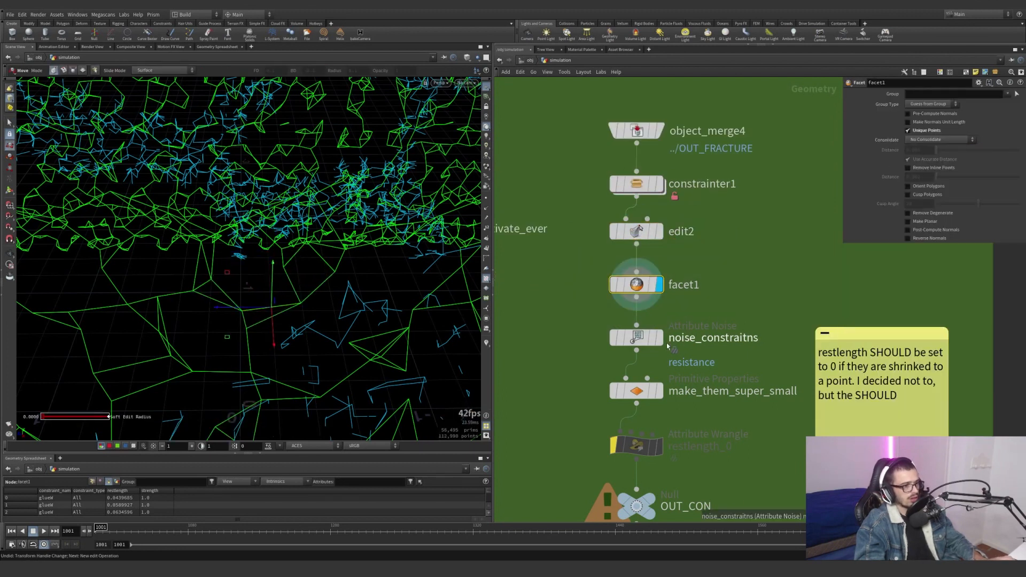
left_click(630, 346)
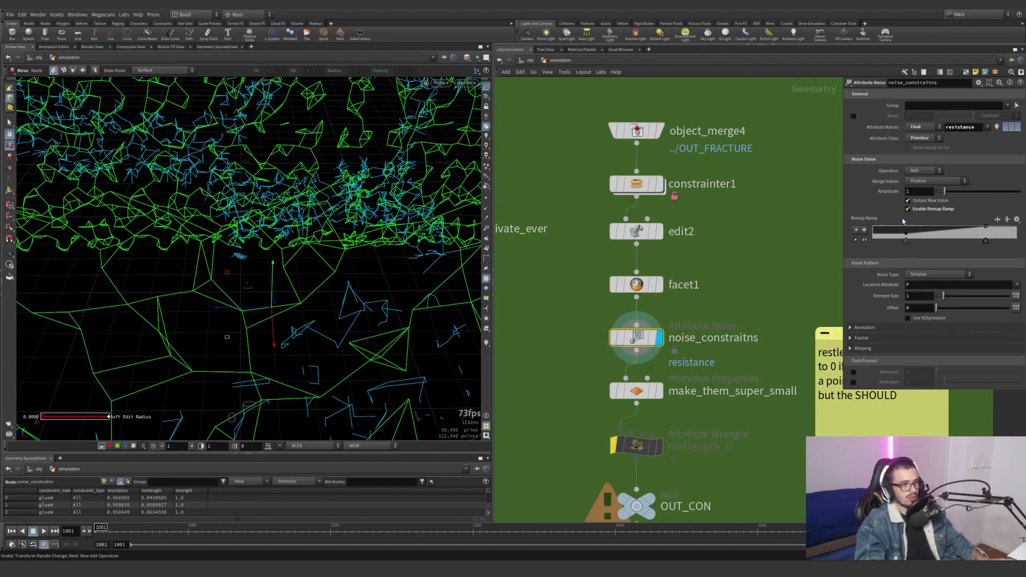
Examine the noise_constraitns lines with the per-piece color visualization on, and turn the visualization off again.
left_click(486, 343)
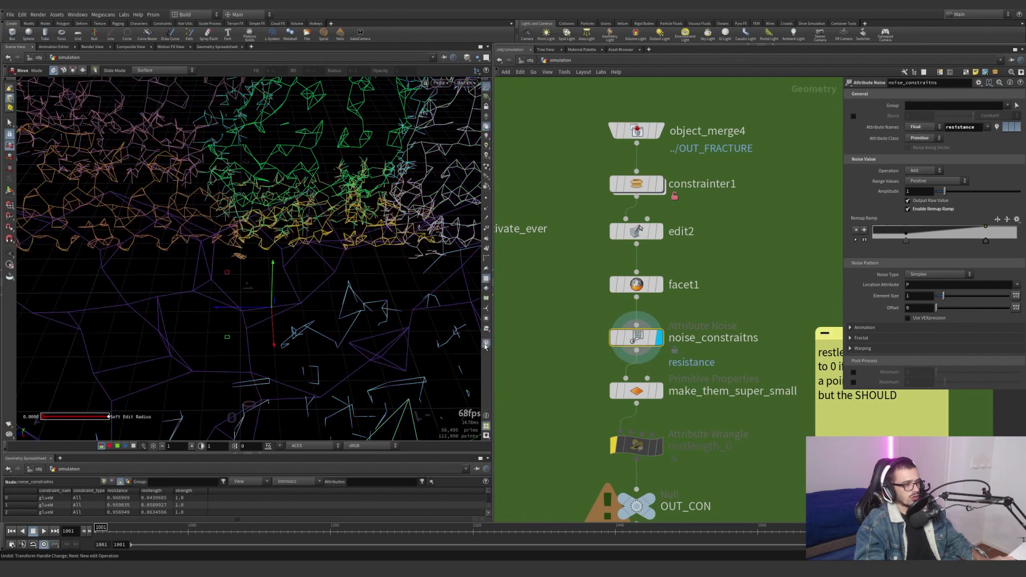
right_click_drag(342, 224, 129, 323, "alt")
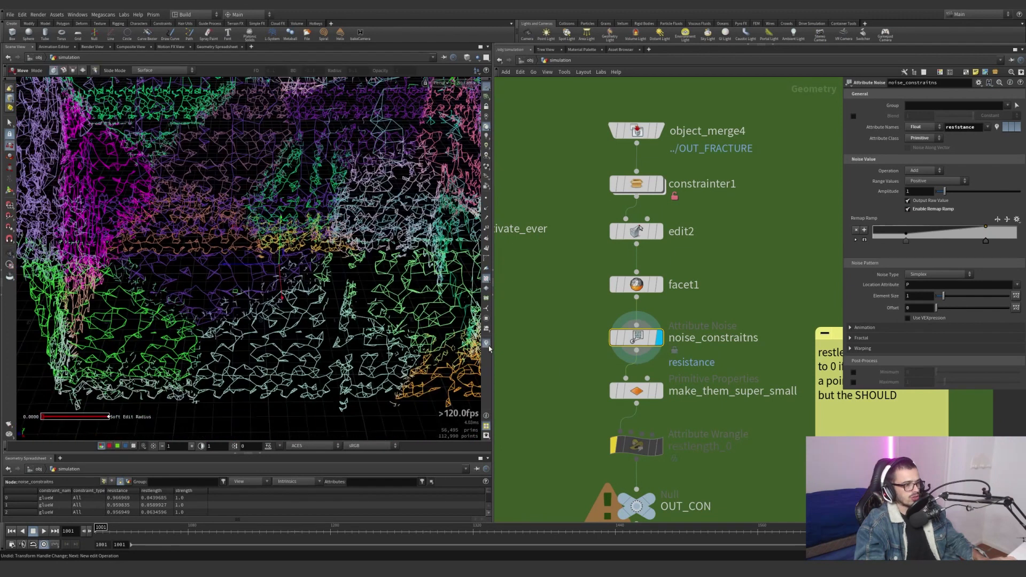
left_click(485, 343)
Visualize the resistance attribute of noise_constraitns on the constraint lines, inspect it around the house, and turn the visualization off.
left_click(595, 337)
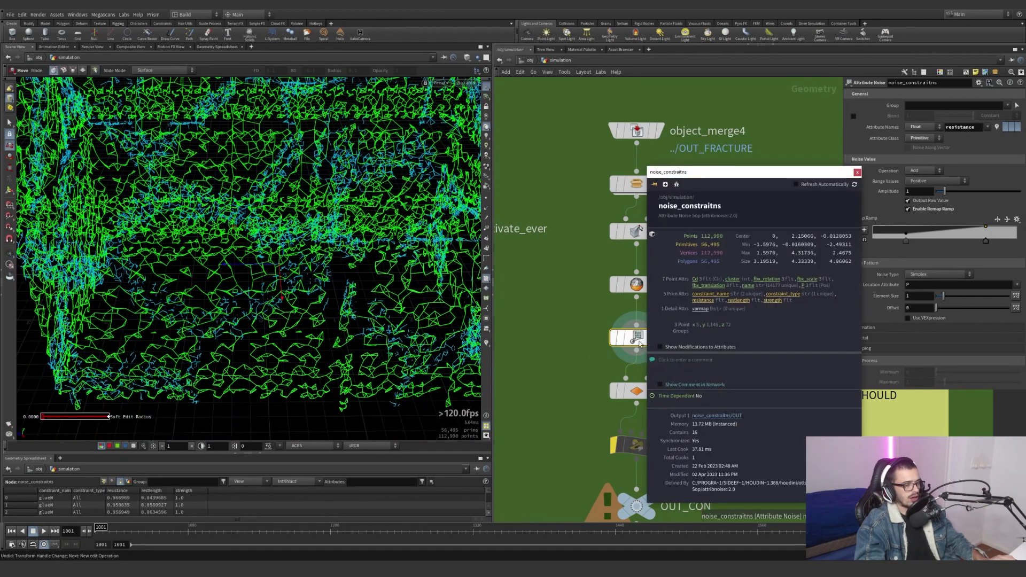
left_click(858, 173)
left_click_drag(393, 270, 348, 291, "alt")
right_click_drag(348, 290, 323, 305, "alt")
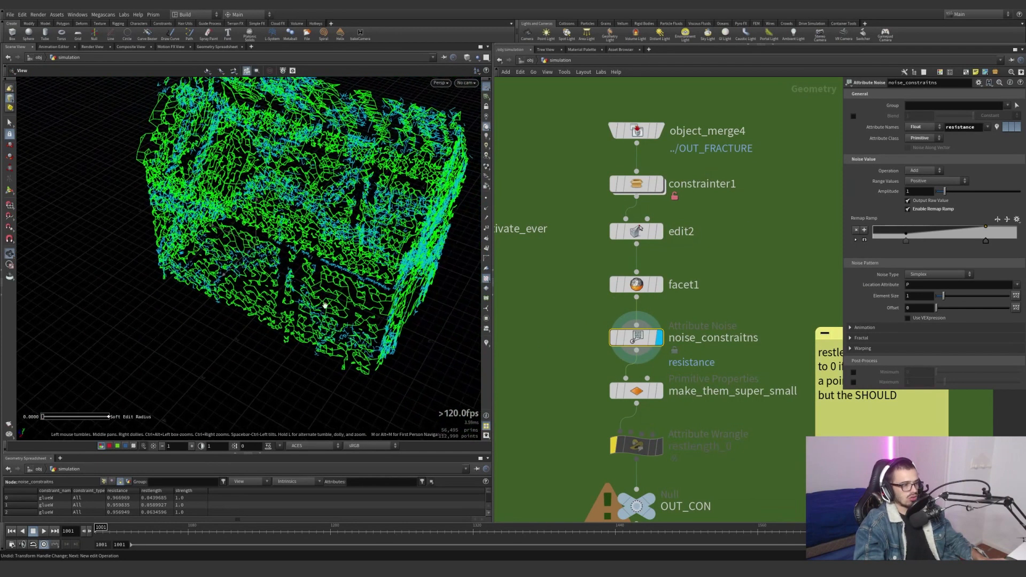
left_click(487, 344)
left_click_drag(341, 294, 376, 350, "alt")
left_click_drag(355, 310, 322, 343, "alt")
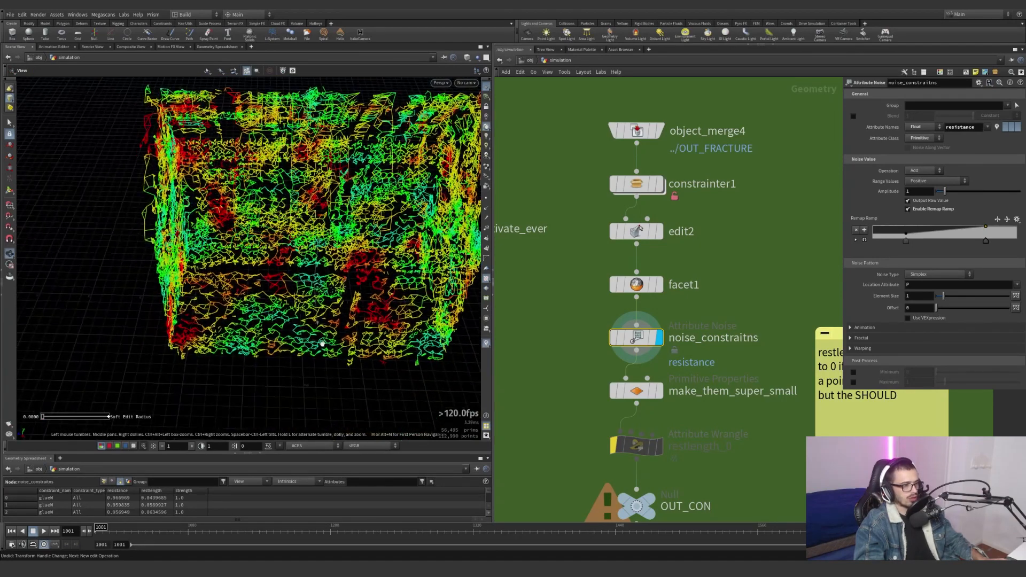
left_click_drag(277, 315, 416, 328, "alt")
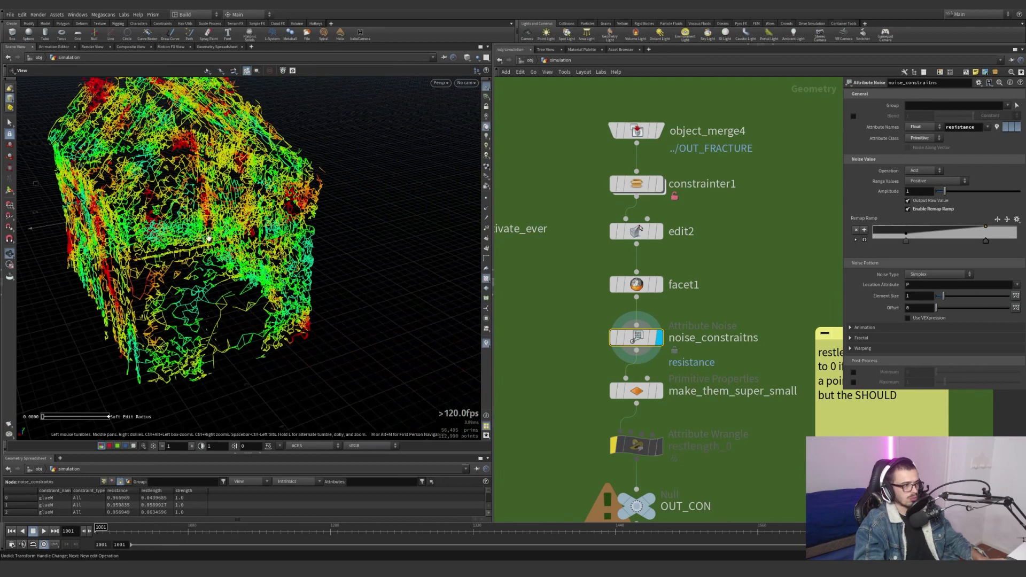
left_click(486, 343)
Display make_them_super_small and show its points in the viewport to inspect the shrunken constraints.
middle_click_drag(600, 393, 552, 351)
left_click(616, 323)
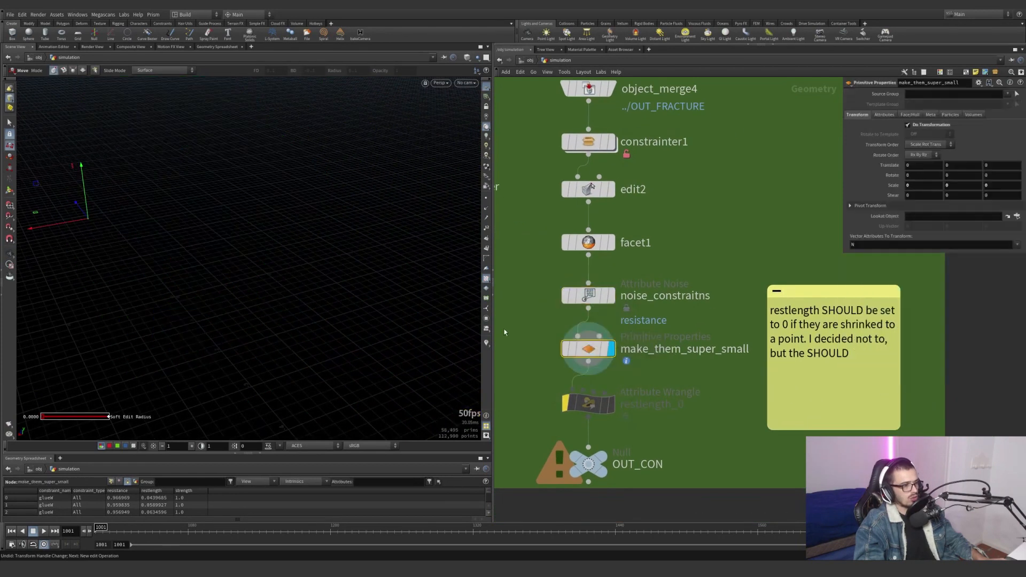
middle_click_drag(267, 241, 340, 264, "alt")
left_click(486, 199)
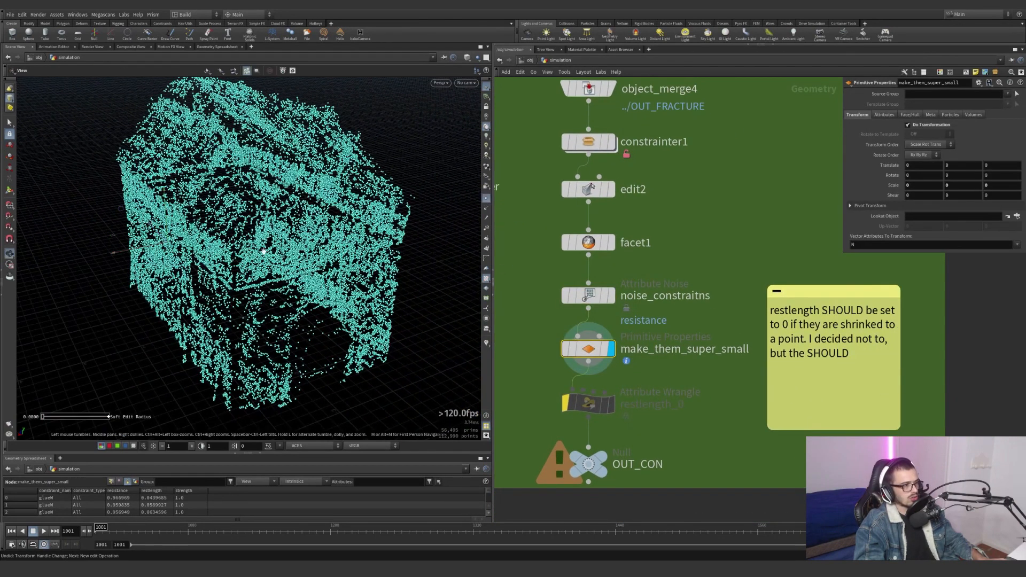
left_click_drag(264, 251, 331, 241, "alt")
scroll(299, 247, "up", 5, "alt")
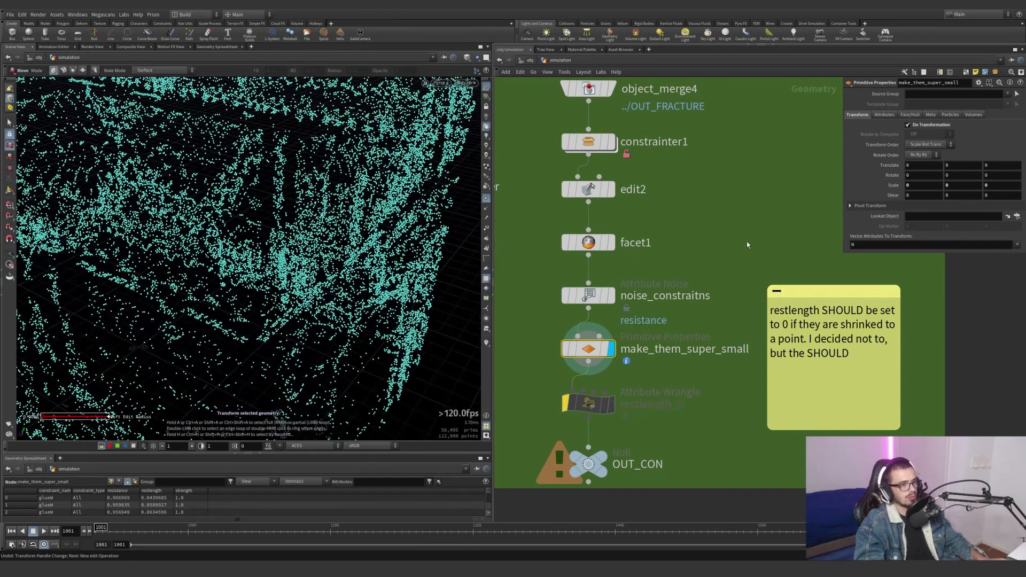
Bypass facet1 to compare how the constraints shrink without unique points, and re-enable it.
mouse_move(611, 242)
left_click(561, 215)
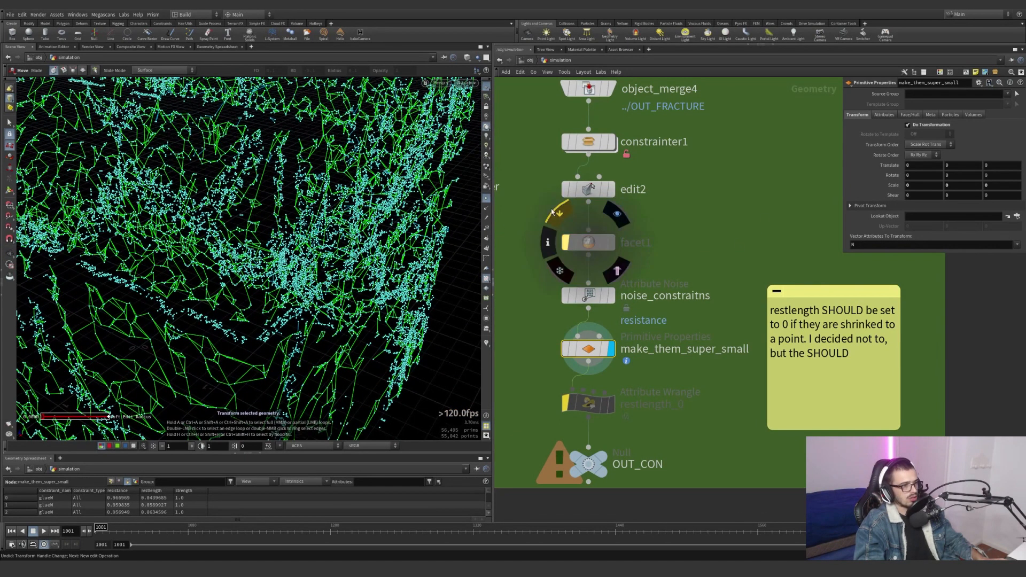
left_click(553, 213)
Review the Connect Adjacent Pieces settings of both branches inside constrainter1, including the length attribute, and return to the simulation network.
middle_click_drag(747, 295, 656, 268)
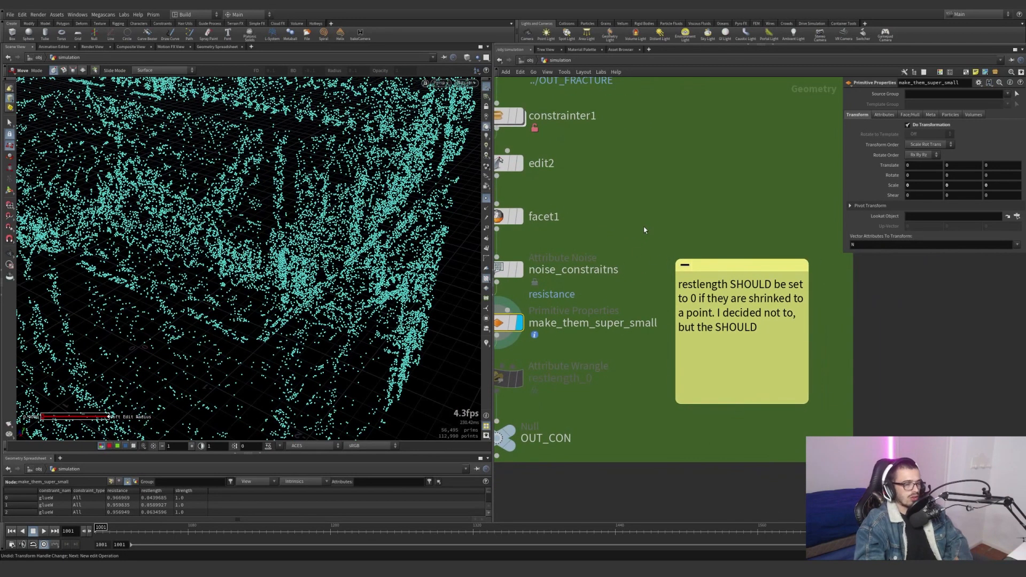
scroll(615, 246, "down", 3)
double_click(586, 258)
scroll(711, 203, "up", 5)
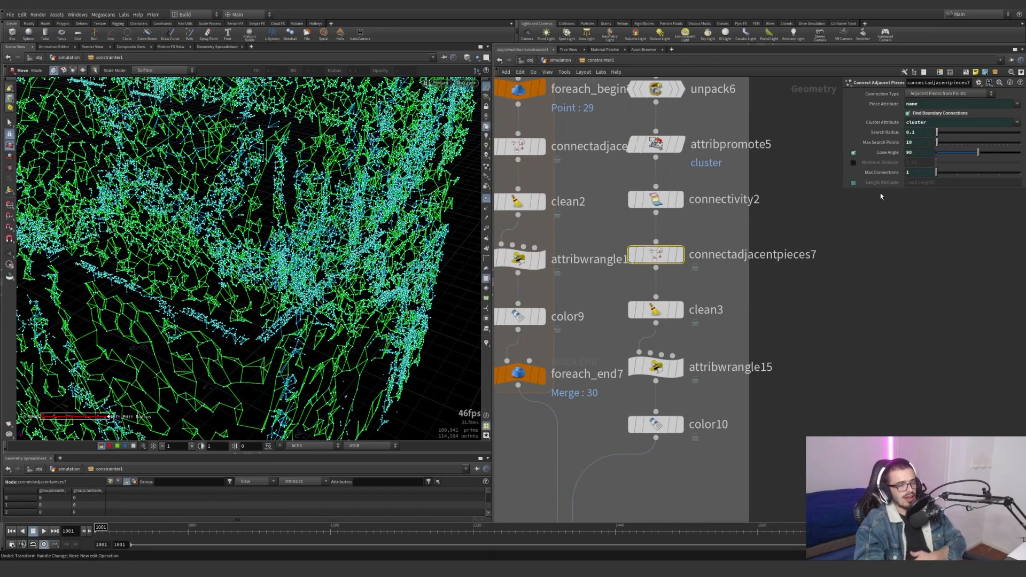
middle_click_drag(839, 263, 893, 272)
middle_click_drag(641, 303, 644, 371)
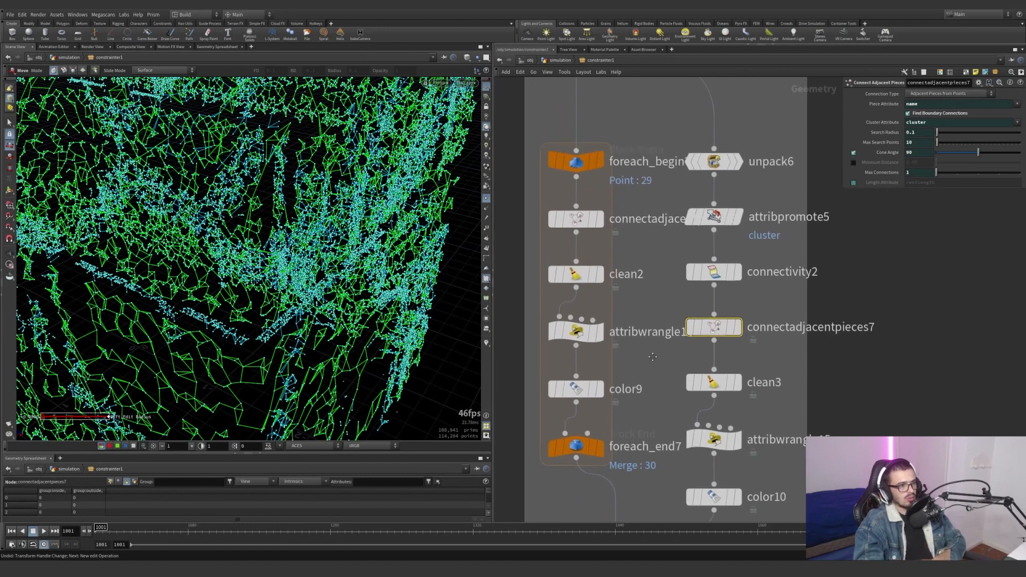
left_click(576, 222)
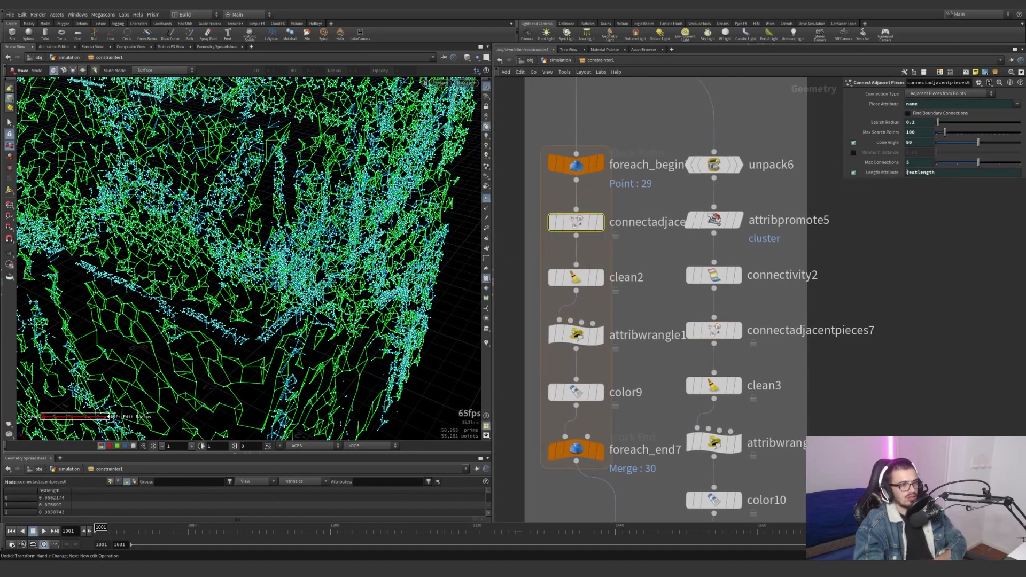
left_click(564, 59)
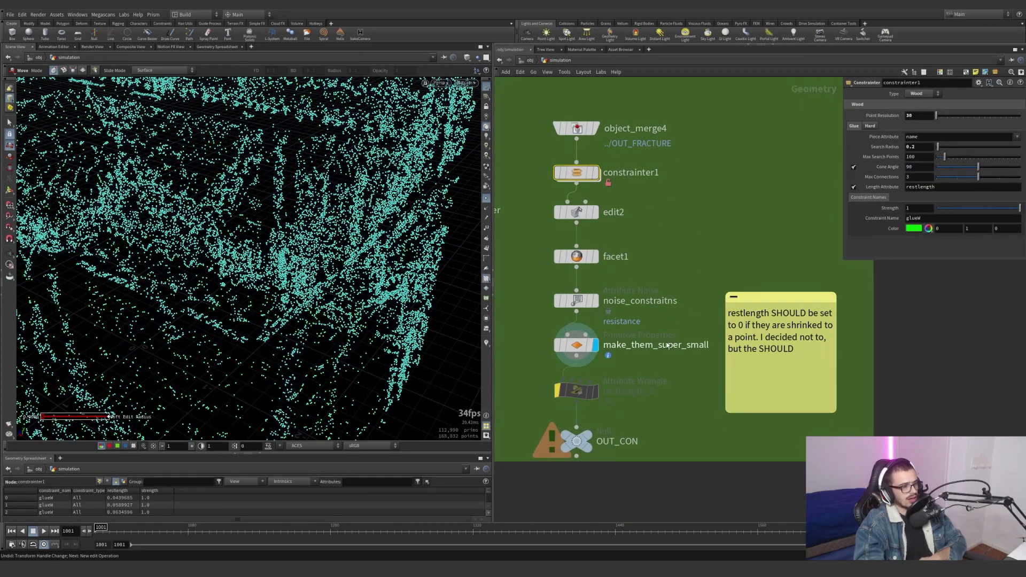
Review the scale settings of make_them_super_small and the restlength_0 wrangle's expression, and inspect the constraint points around the house.
left_click_drag(533, 327, 558, 343)
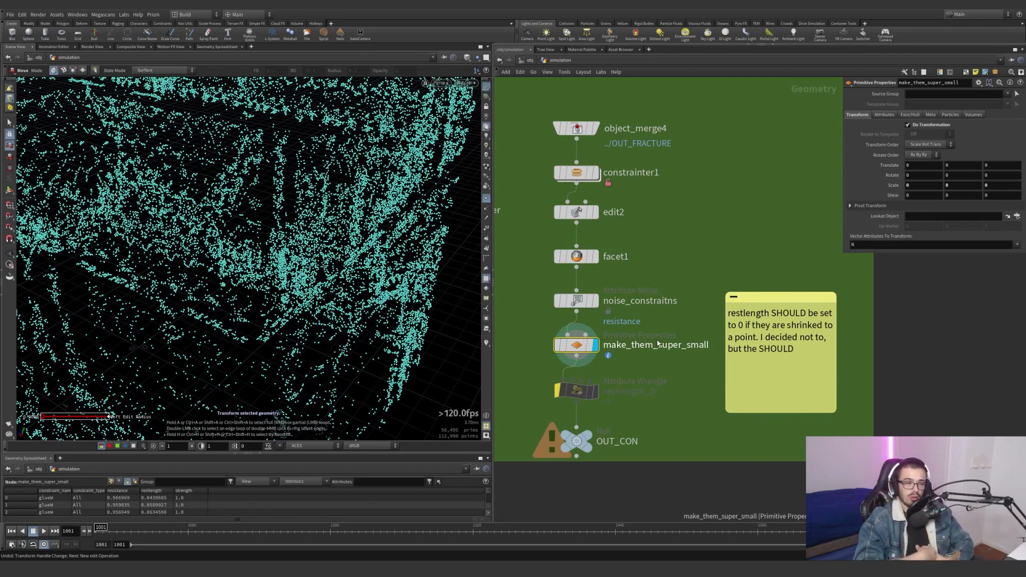
left_click(576, 391)
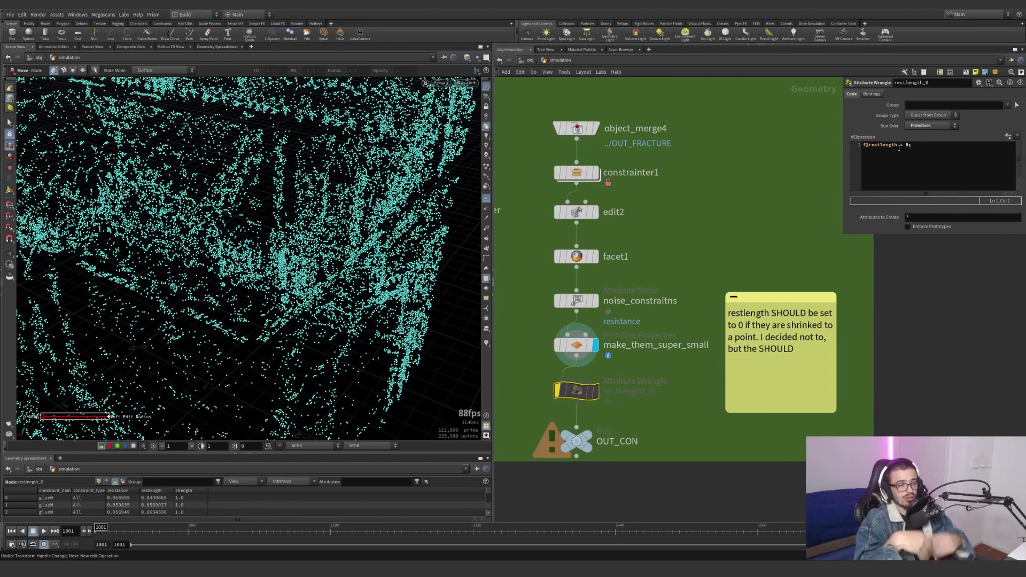
right_click_drag(336, 409, 436, 363, "alt")
right_click_drag(355, 379, 435, 351, "alt")
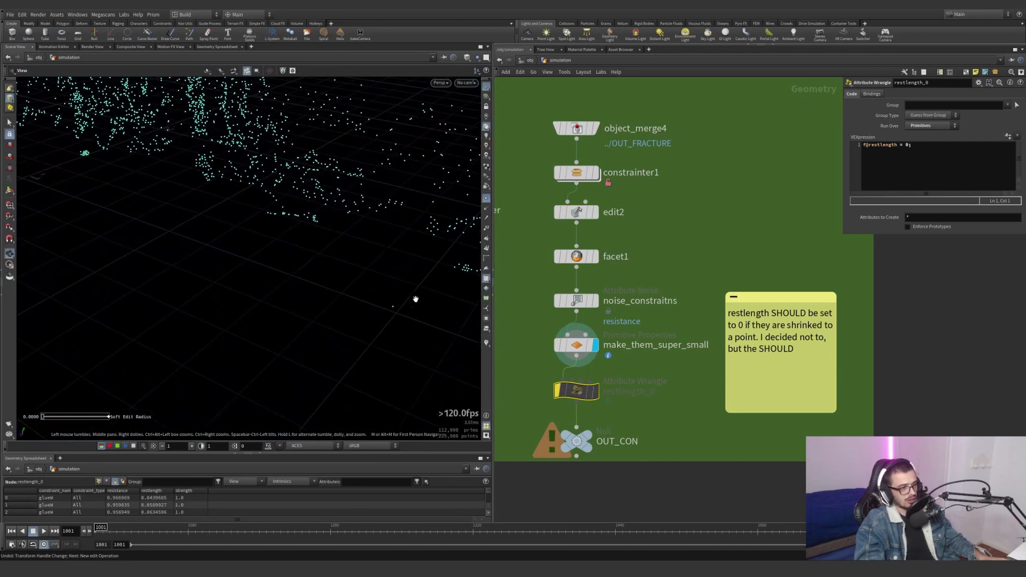
key("t")
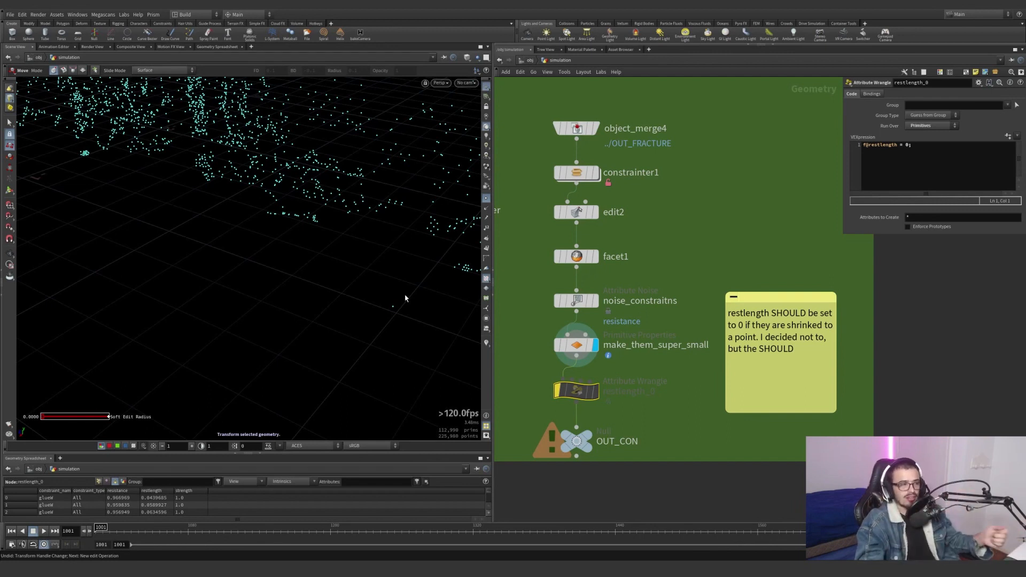
key("Escape")
left_click_drag(405, 298, 201, 278)
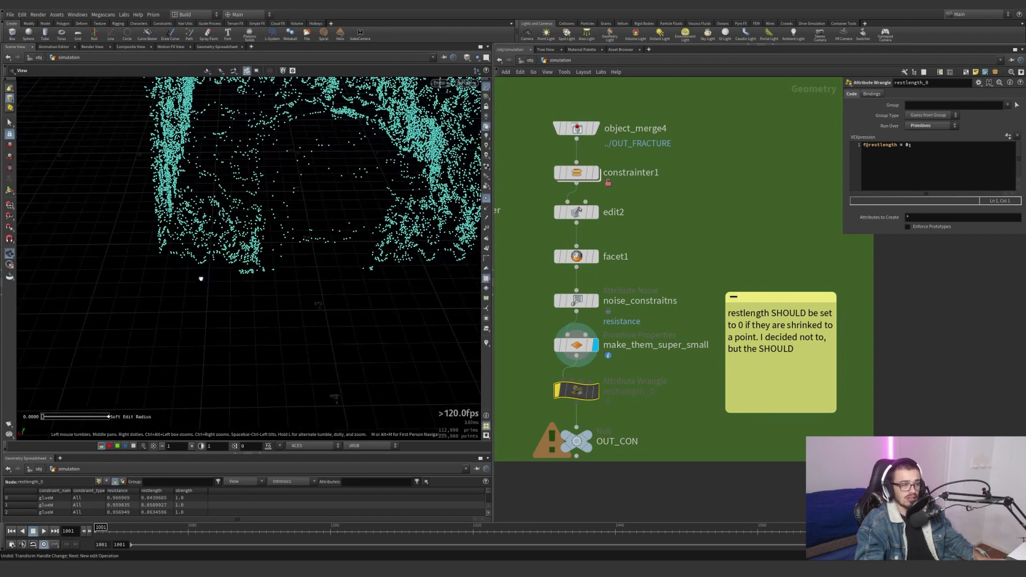
middle_click_drag(442, 301, 421, 344, "alt")
Display the OUT_CON null, and enter the sim DOP network.
left_click(600, 418)
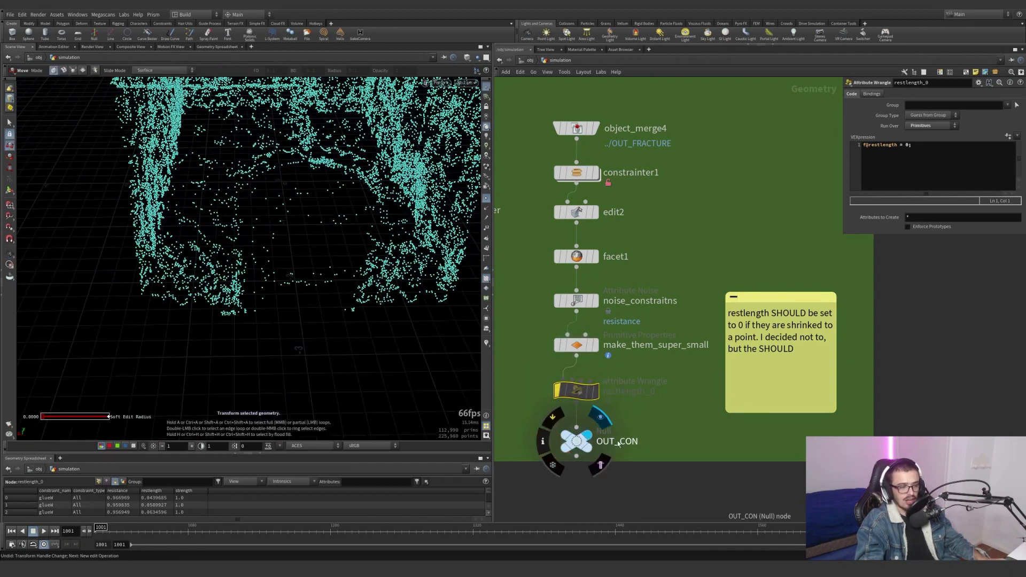
left_click_drag(705, 436, 539, 372)
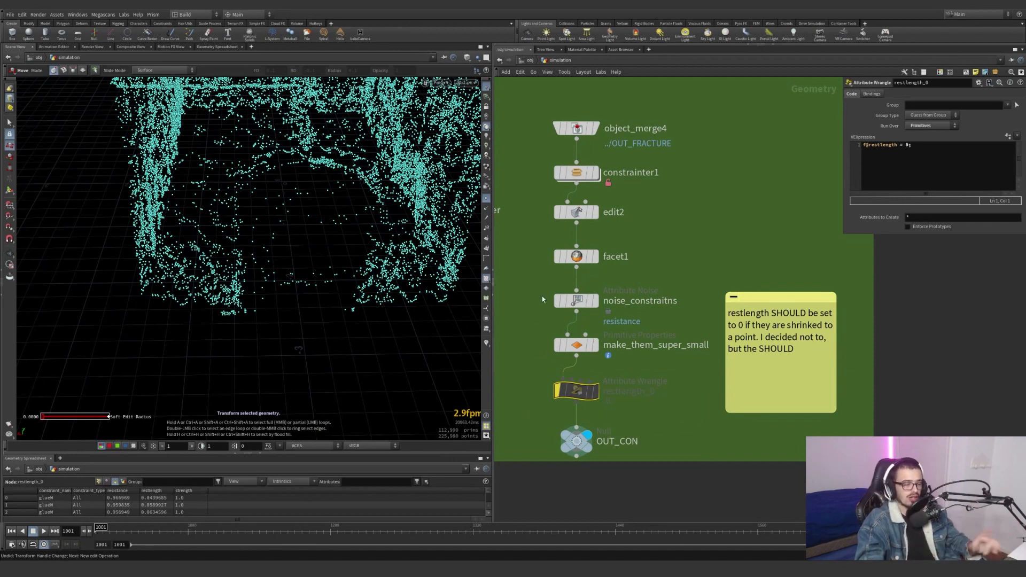
scroll(671, 431, "down", 5)
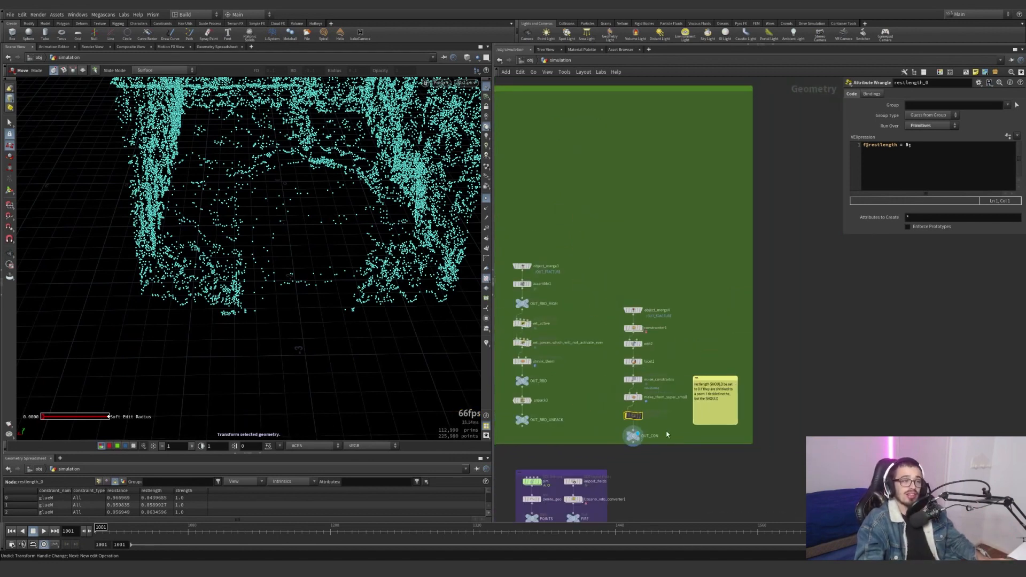
middle_click_drag(363, 259, 362, 270)
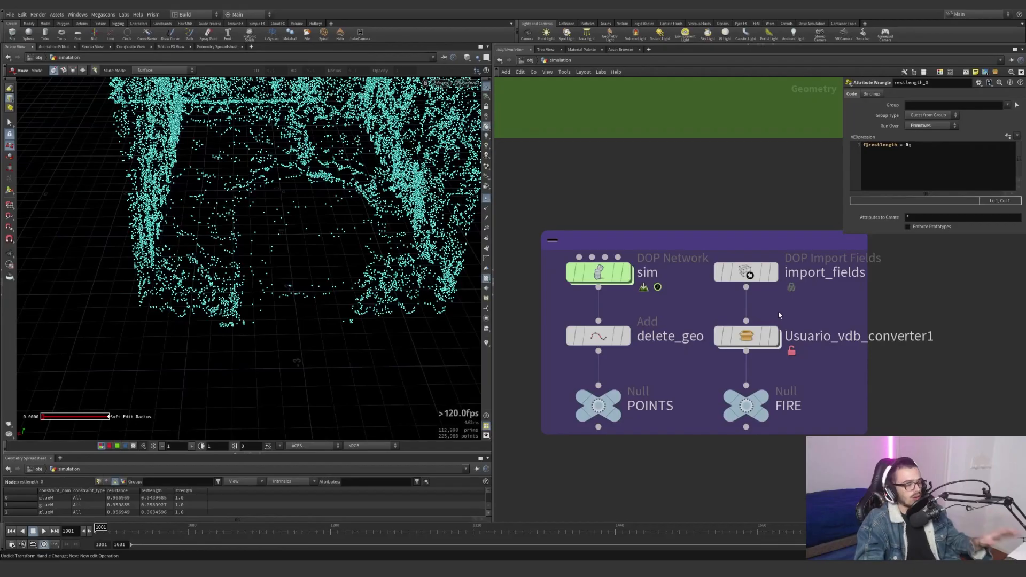
middle_click_drag(695, 307, 669, 335)
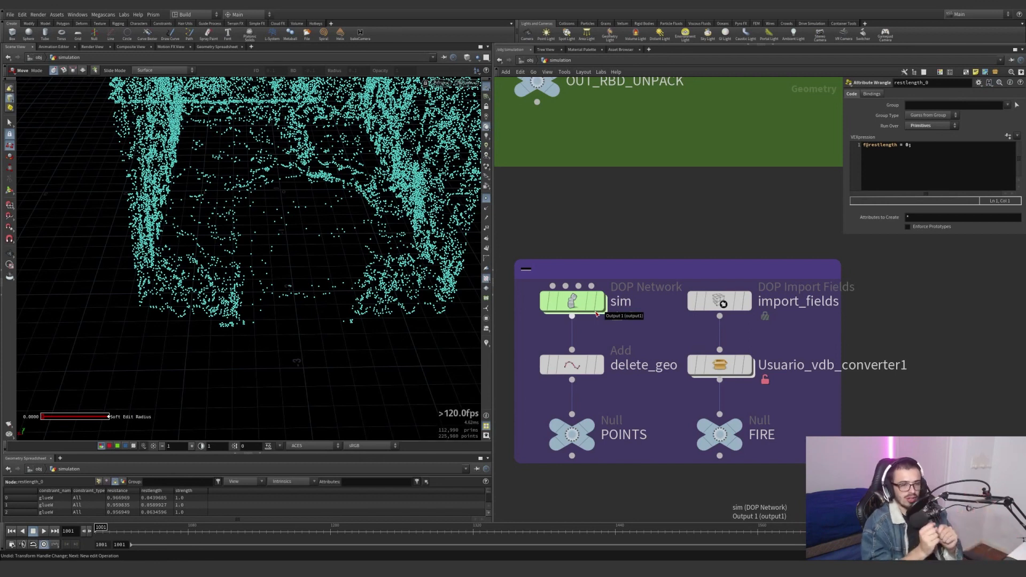
double_click(582, 300)
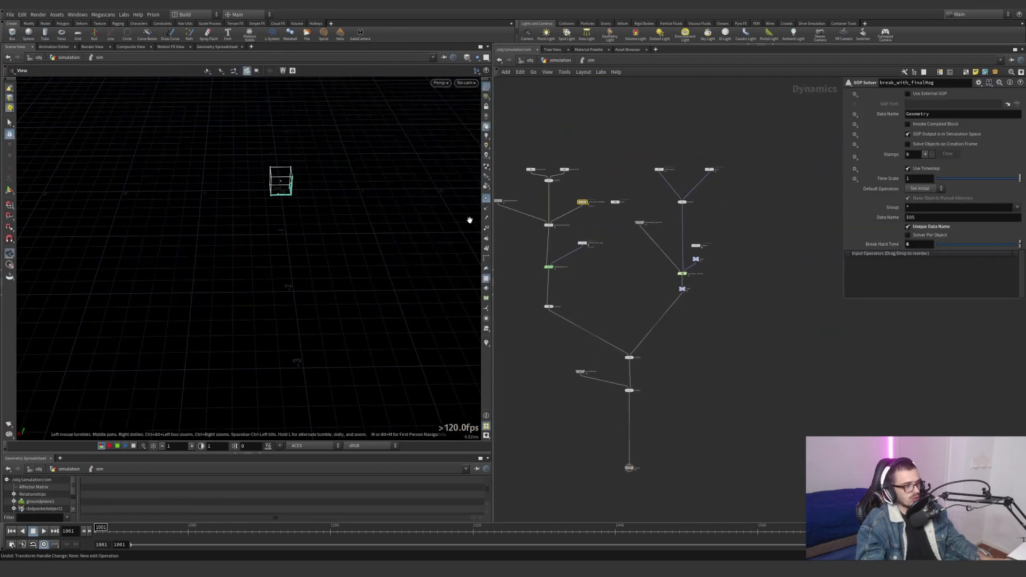
Examine the rigid body and pyro branches of the sim network, and widen the network editor to fit both.
scroll(614, 286, "up", 3)
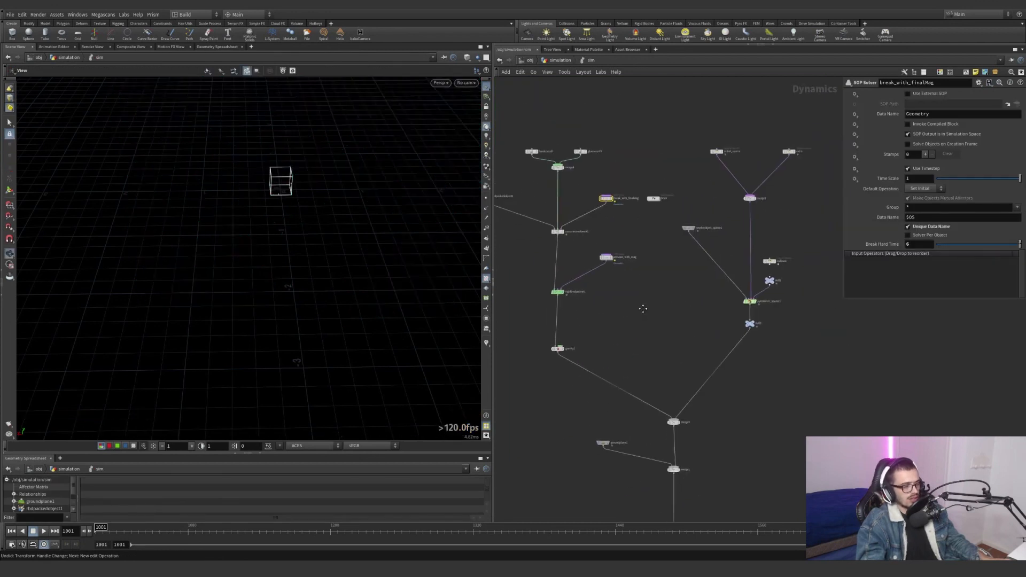
middle_click_drag(643, 309, 688, 342)
left_click_drag(682, 397, 560, 311)
left_click_drag(736, 366, 733, 360)
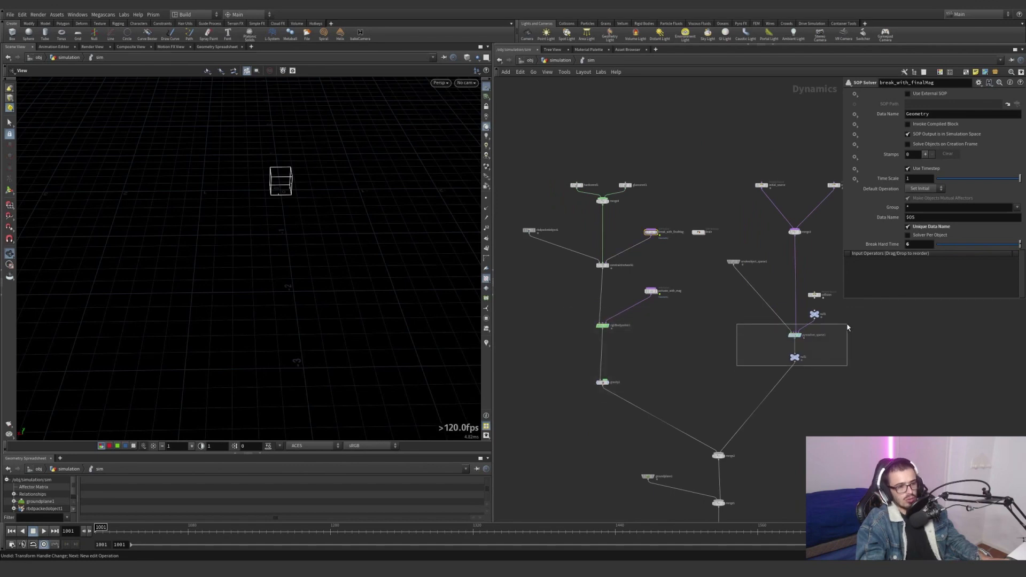
left_click_drag(847, 327, 847, 324)
middle_click_drag(713, 355, 679, 375)
scroll(671, 371, "up", 1)
scroll(671, 371, "down", 2)
middle_click_drag(631, 419, 628, 405)
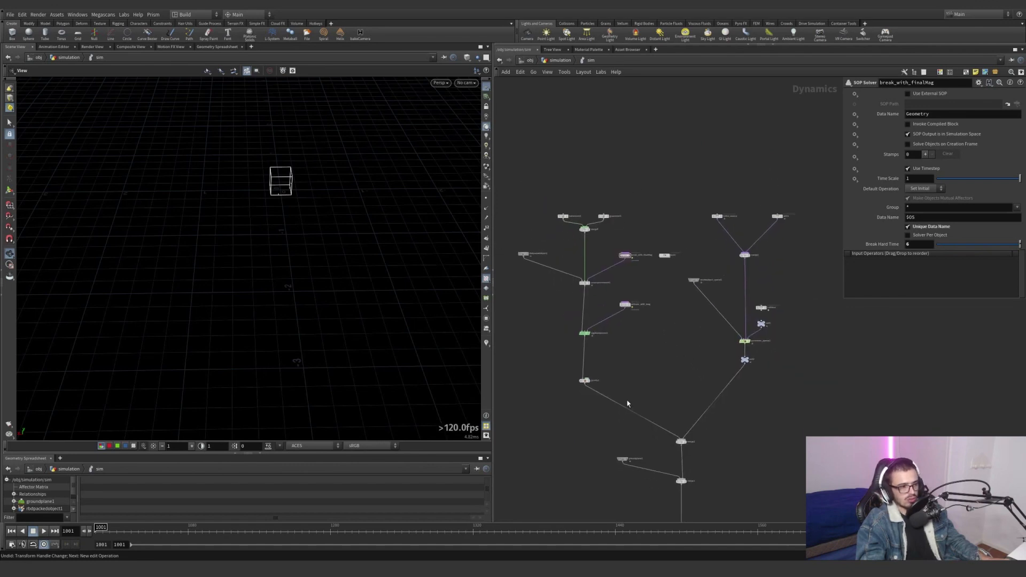
left_click_drag(494, 430, 330, 430)
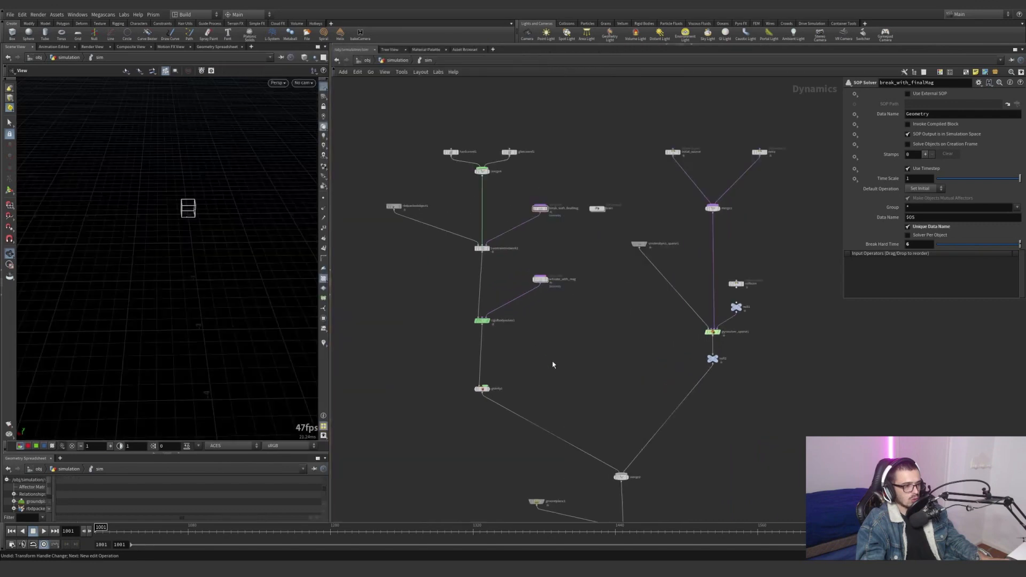
Switch to Snipping Tool and capture a new snip of the two solver branches in the sim network.
key("alt+Tab")
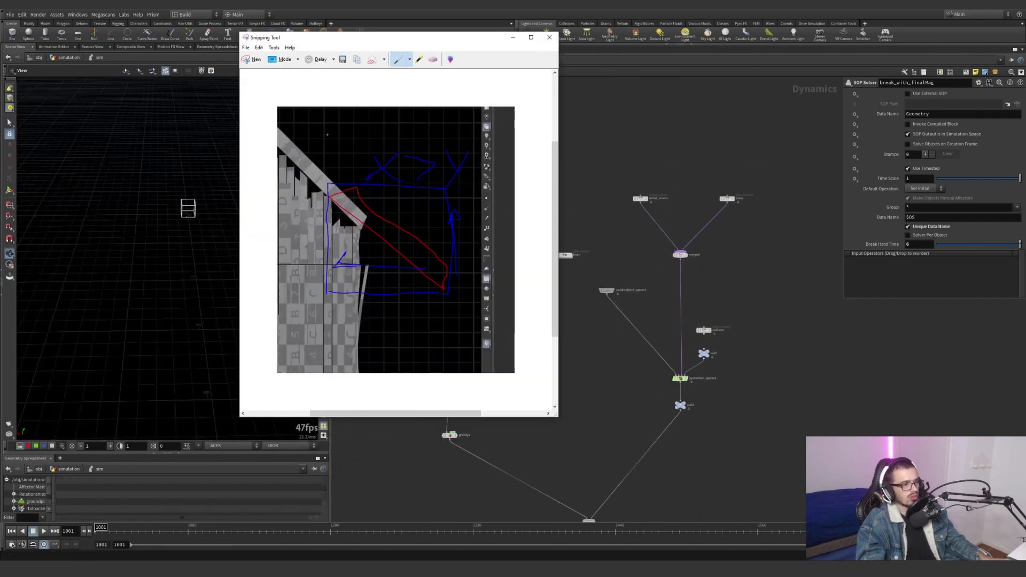
left_click(252, 59)
left_click_drag(335, 137, 804, 486)
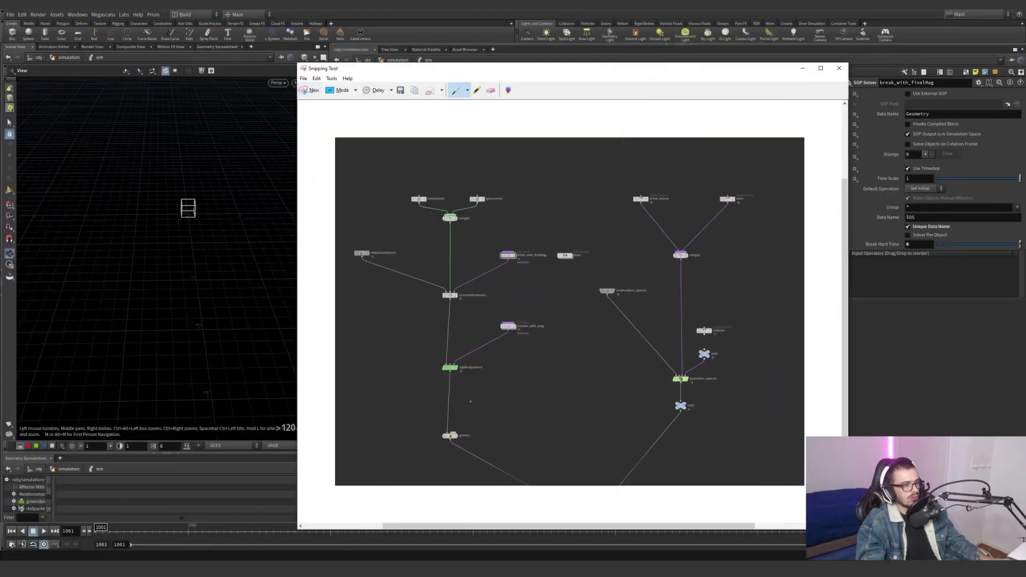
Circle the rigid body solver and the sparse pyro solver in blue on the snip, and erase both circles.
mouse_move(469, 379)
left_mouse_down()
mouse_move(441, 351)
mouse_move(469, 380)
left_mouse_up()
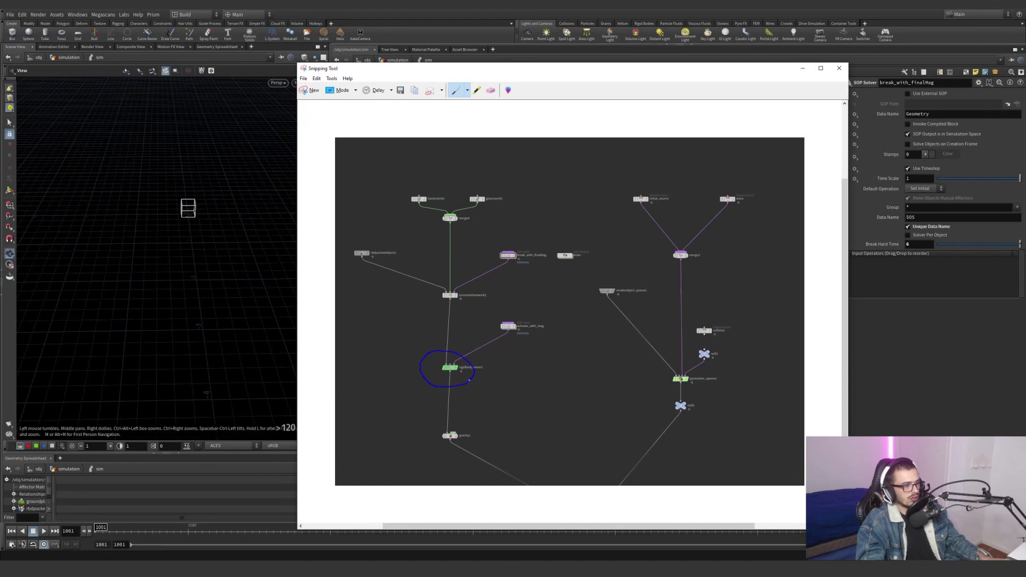
mouse_move(668, 386)
left_mouse_down()
mouse_move(720, 380)
mouse_move(654, 367)
mouse_move(669, 391)
left_mouse_up()
left_click(491, 90)
left_click(428, 381)
left_click(667, 389)
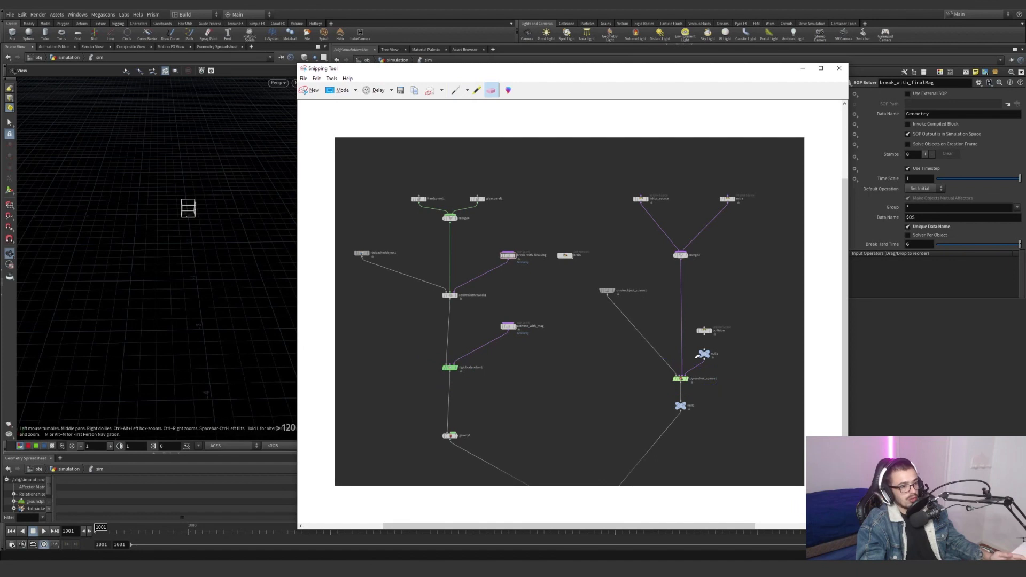
left_click(456, 90)
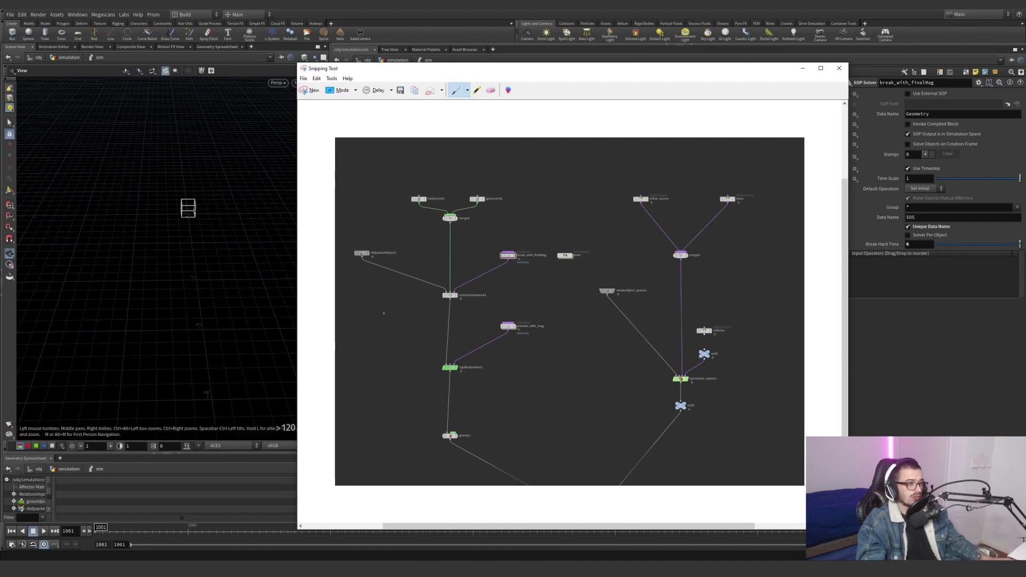
Circle the packed object, constraint relationships, constraint network and rigid body solver groups in blue on the snip, and erase the circles.
mouse_move(396, 275)
left_mouse_down()
mouse_move(401, 240)
mouse_move(348, 257)
mouse_move(396, 273)
left_mouse_up()
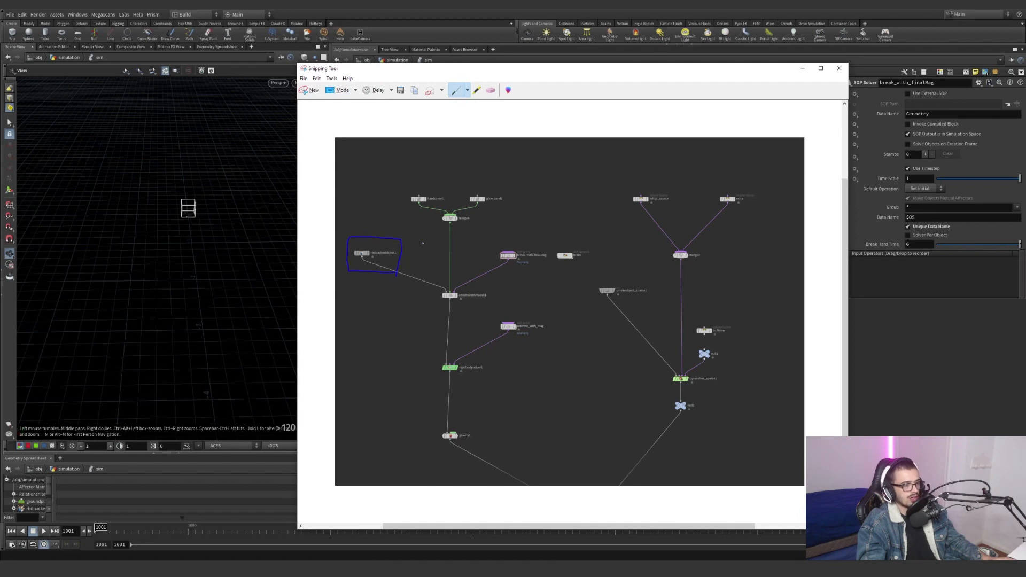
mouse_move(414, 229)
left_mouse_down()
mouse_move(524, 174)
mouse_move(419, 229)
left_mouse_up()
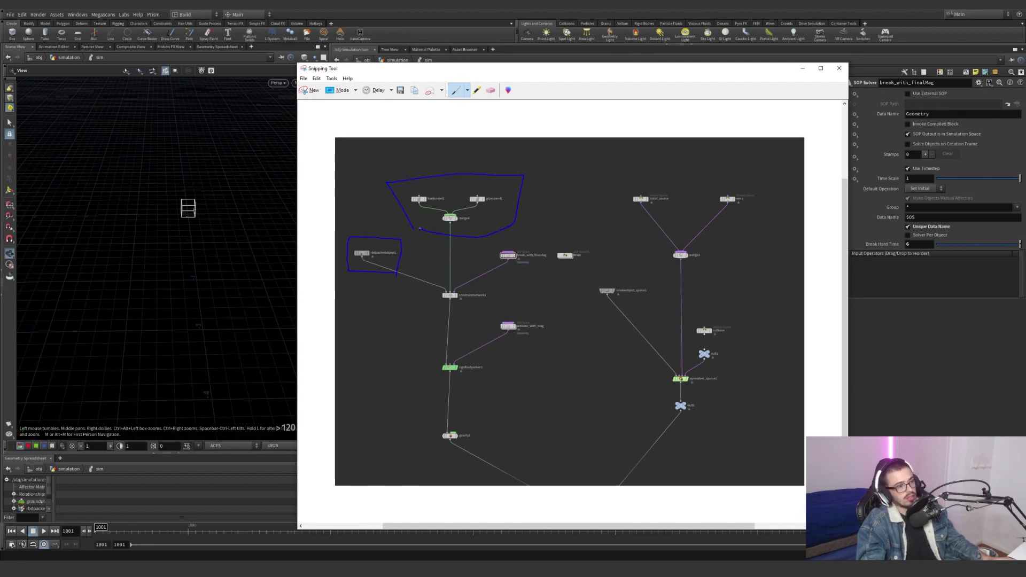
mouse_move(434, 316)
left_mouse_down()
mouse_move(440, 287)
mouse_move(528, 253)
mouse_move(442, 316)
left_mouse_up()
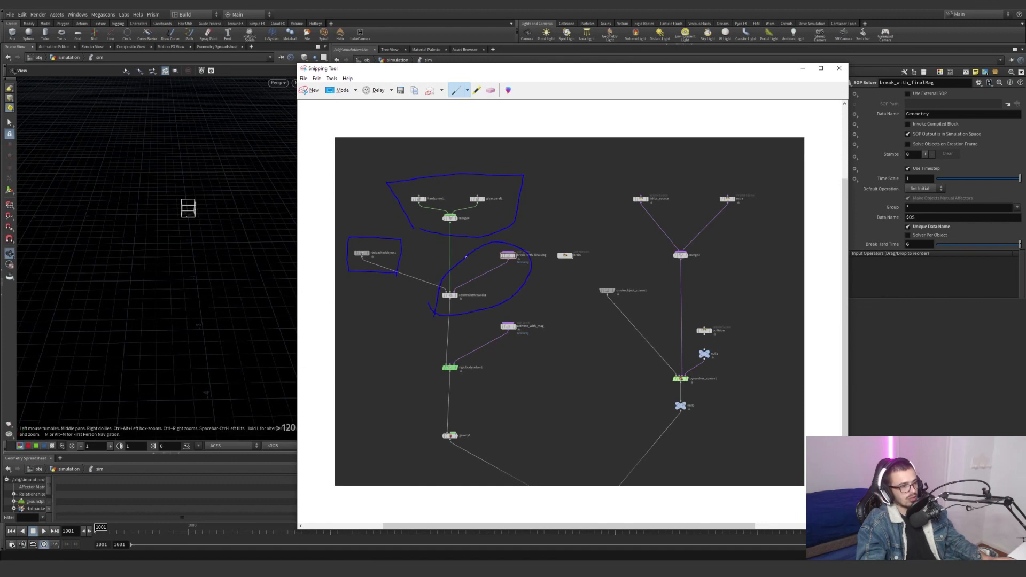
mouse_move(432, 381)
left_mouse_down()
mouse_move(536, 308)
mouse_move(464, 395)
left_mouse_up()
left_click_drag(433, 356, 387, 312)
left_click(490, 90)
left_click(390, 310)
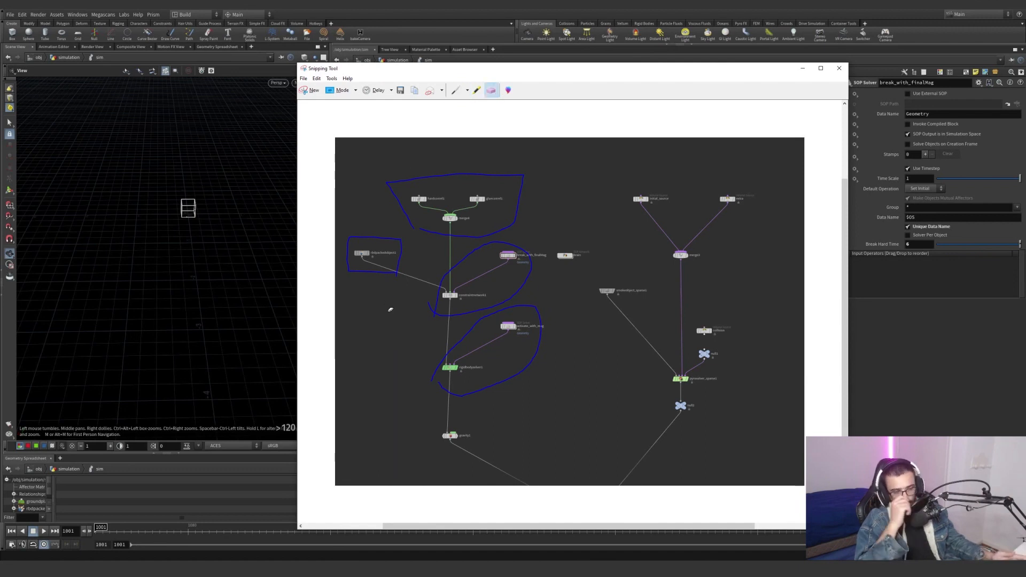
left_click_drag(396, 289, 489, 356)
left_click(355, 238)
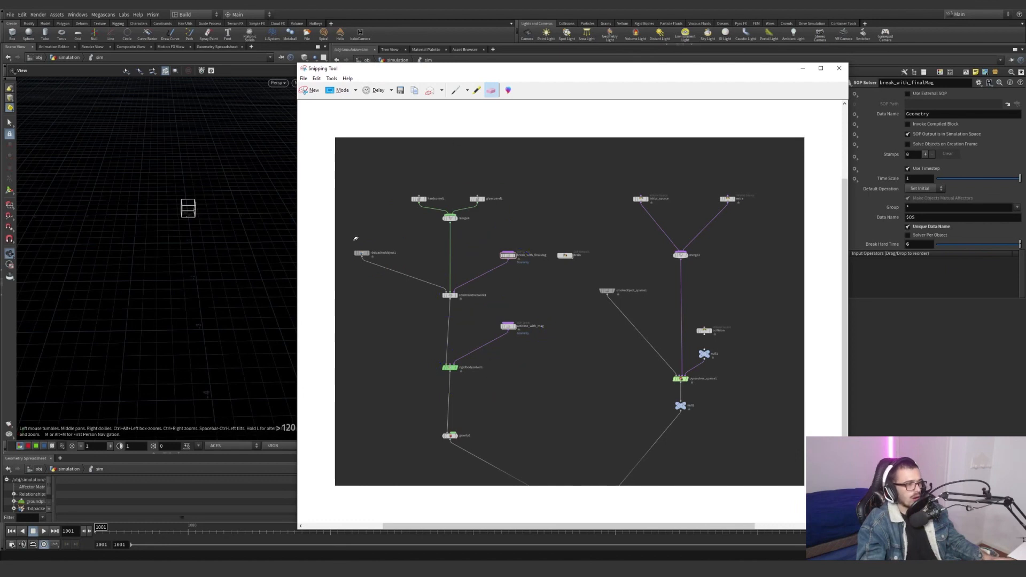
Outline the brain node in blue on the snip, and erase the outline.
left_click(455, 90)
mouse_move(557, 268)
left_mouse_down()
mouse_move(556, 242)
mouse_move(590, 268)
mouse_move(564, 269)
left_mouse_up()
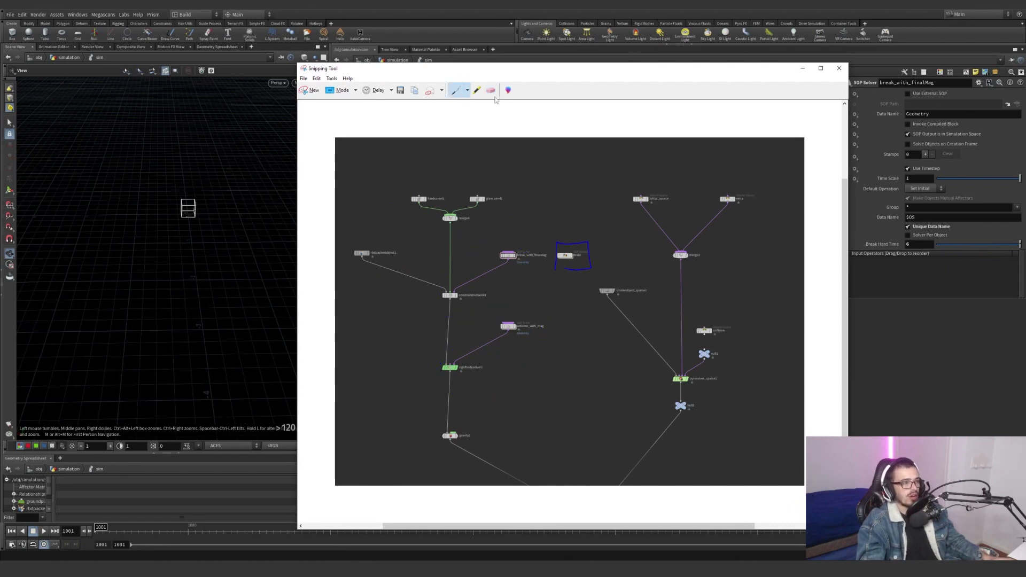
left_click(491, 90)
left_click(560, 265)
Draw red arrows on the snip linking the SOP solvers, brain, pyro source and both solvers, and erase them.
left_click(467, 90)
left_click(470, 103)
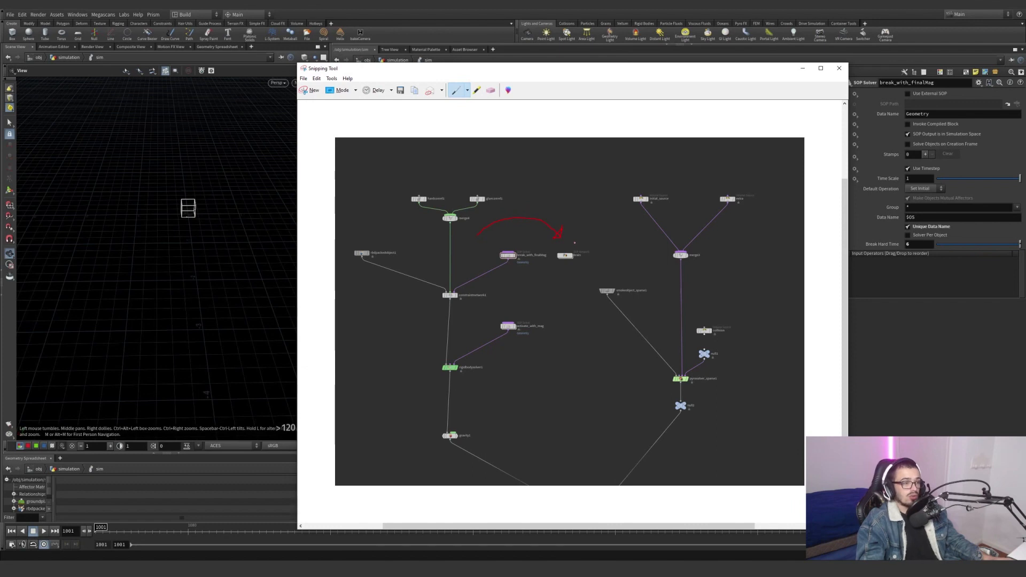
left_click_drag(698, 169, 720, 184)
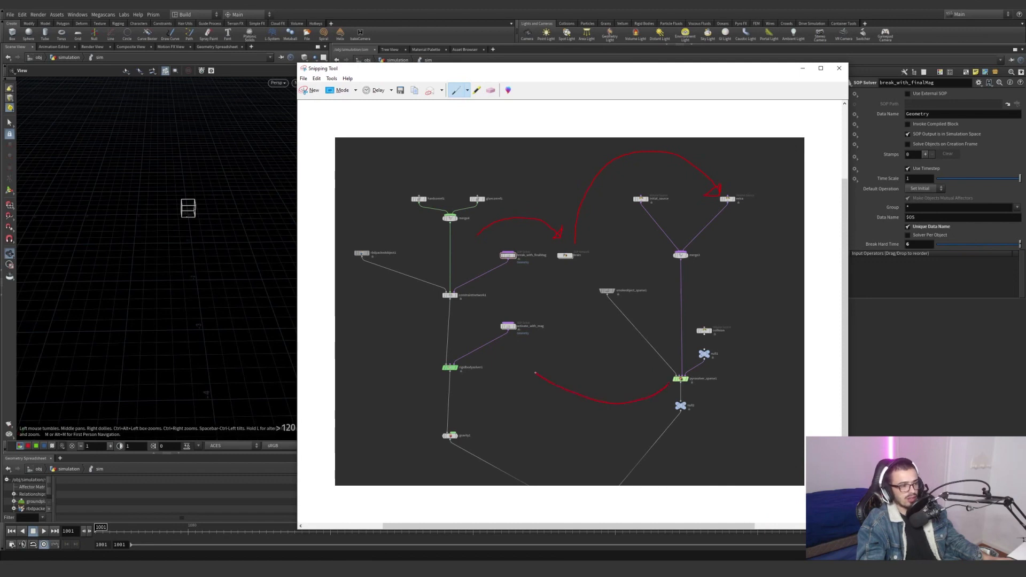
mouse_move(521, 350)
left_mouse_down()
mouse_move(508, 271)
mouse_move(484, 262)
left_mouse_up()
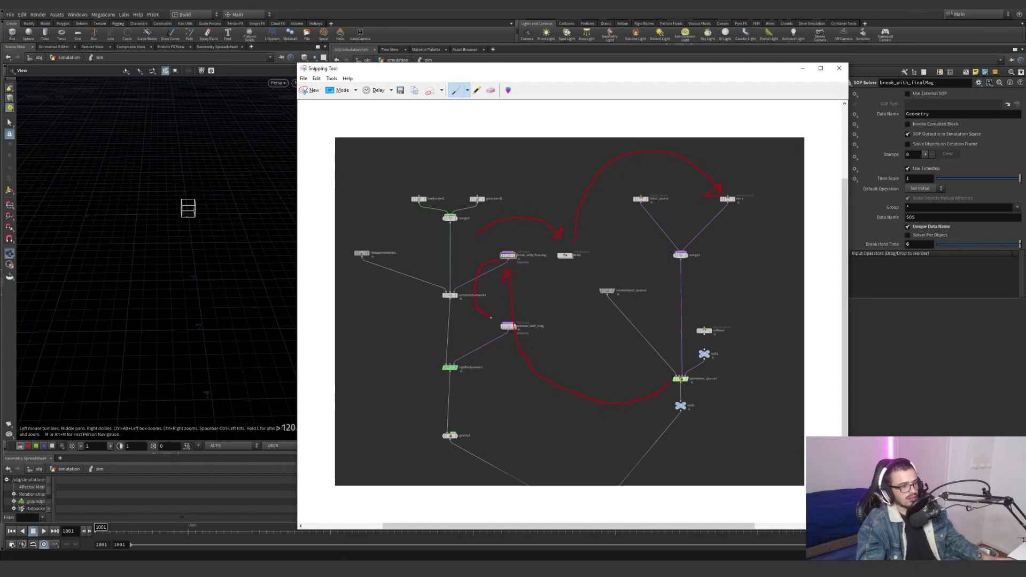
left_click_drag(477, 308, 494, 304)
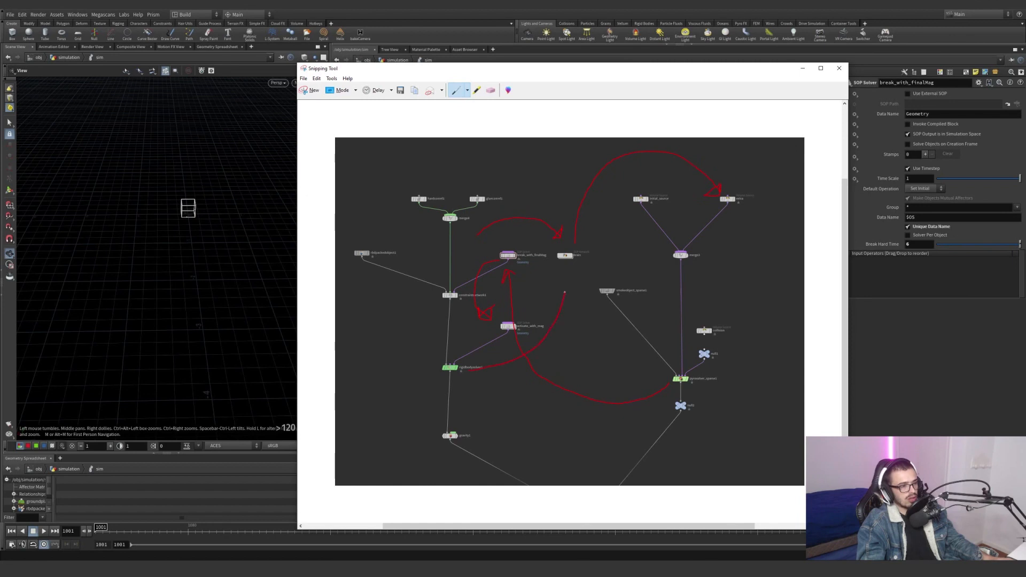
left_click_drag(565, 292, 572, 285)
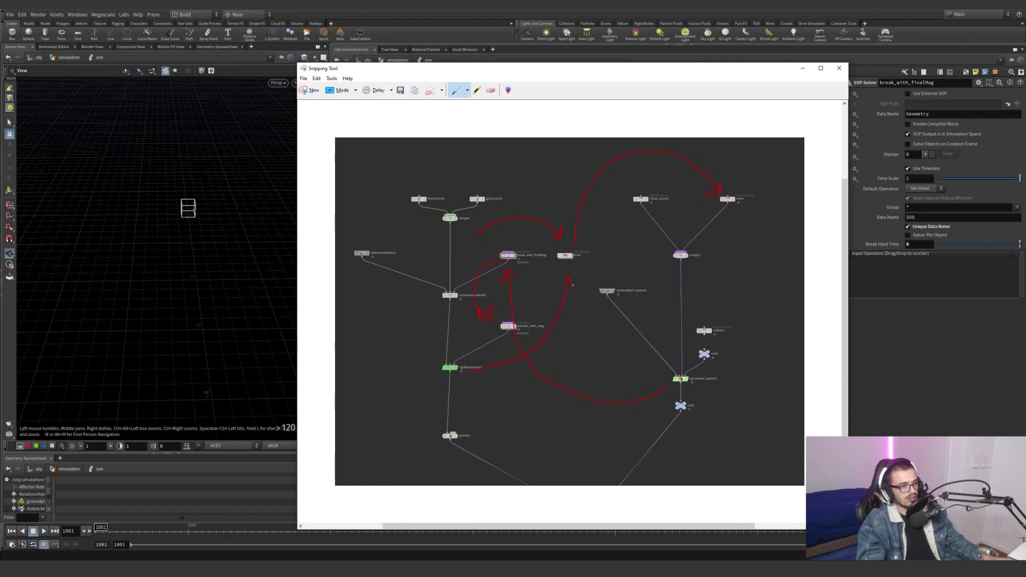
left_click(490, 91)
left_click(527, 220)
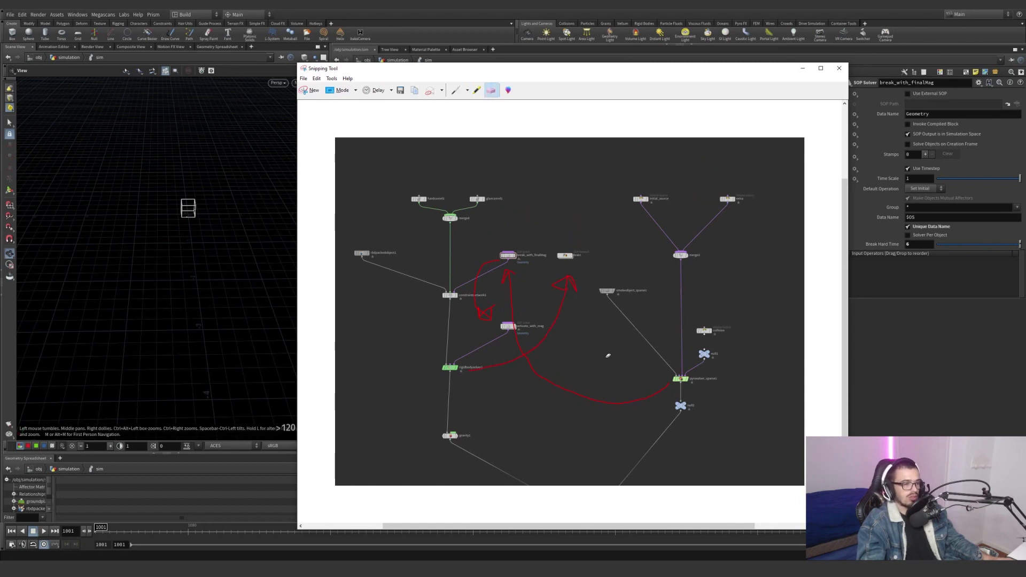
left_click_drag(513, 277, 485, 312)
Draw a red arrow from activate_with_mag to brain and a loop back to brain on the snip, and erase them.
left_click(462, 90)
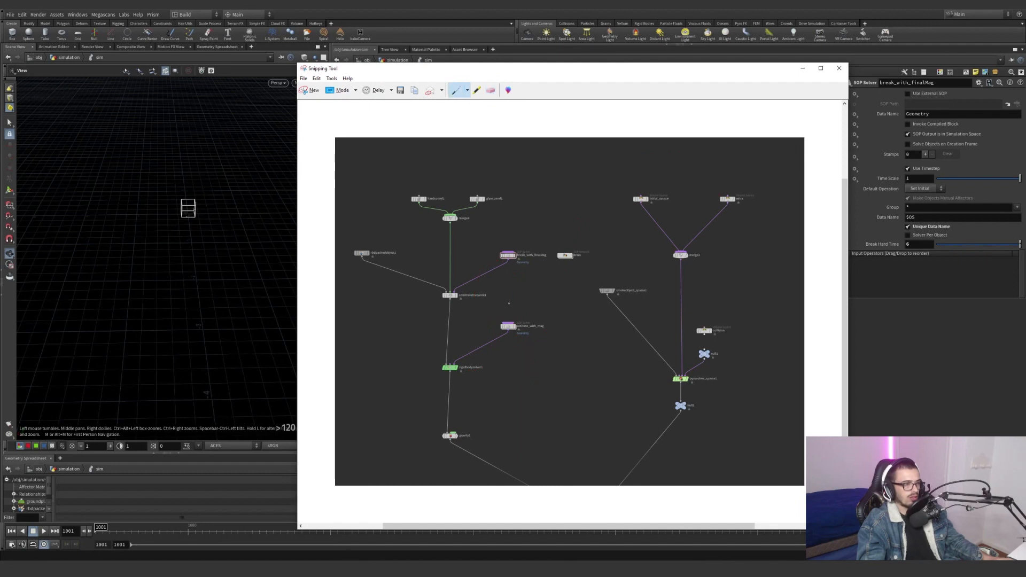
left_click_drag(571, 276, 614, 292)
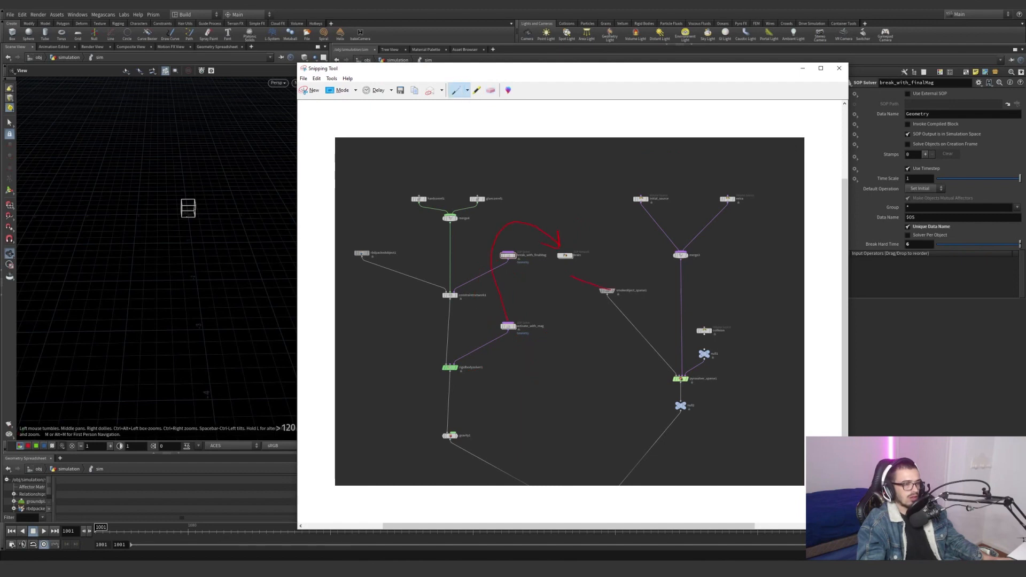
left_click_drag(594, 236, 601, 245)
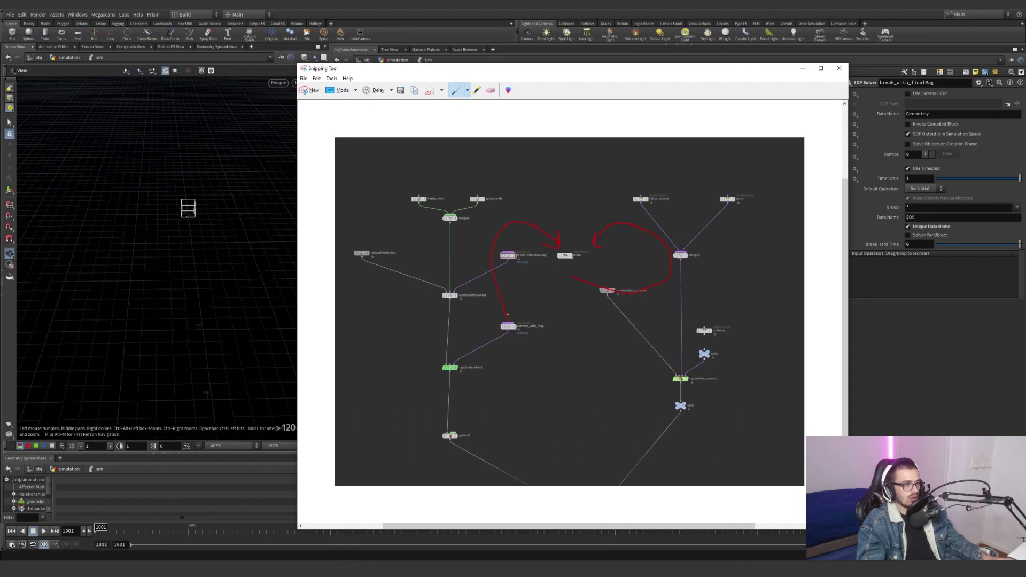
left_click_drag(507, 317, 544, 298)
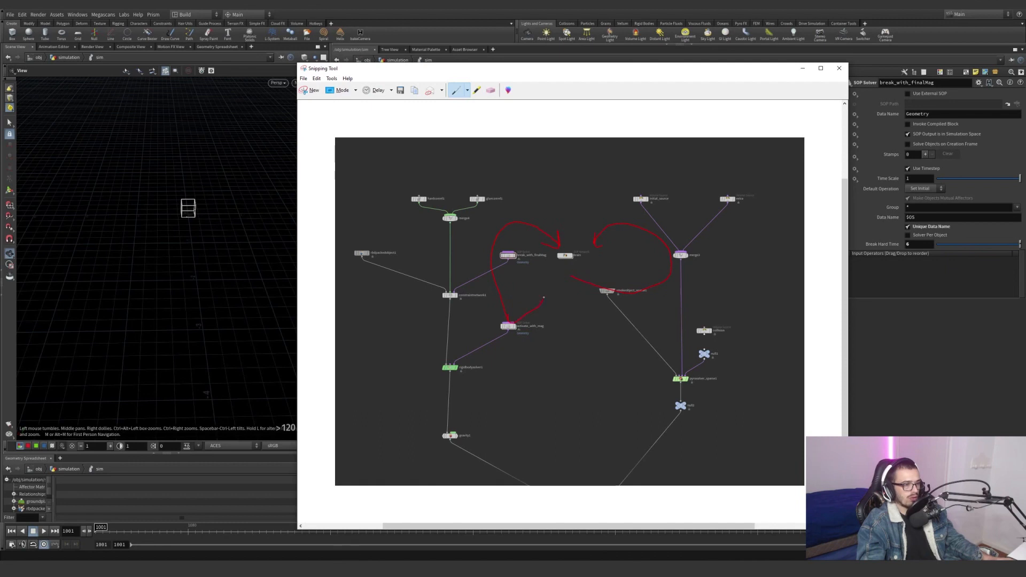
left_click(491, 90)
left_click_drag(540, 231, 580, 289)
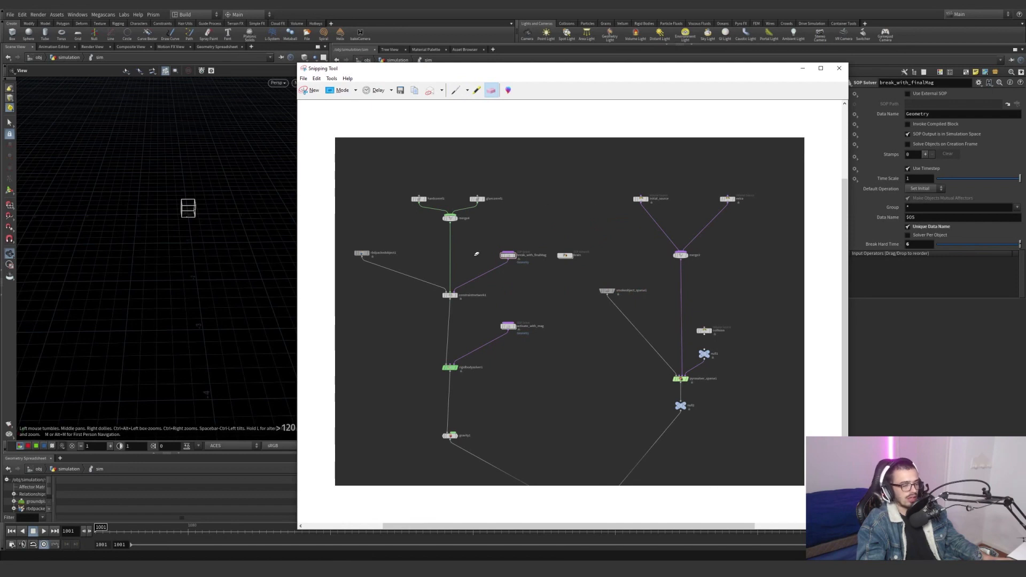
Return to Houdini and open the parameters of constraintnetwork1 in the rigid body branch.
left_click(803, 69)
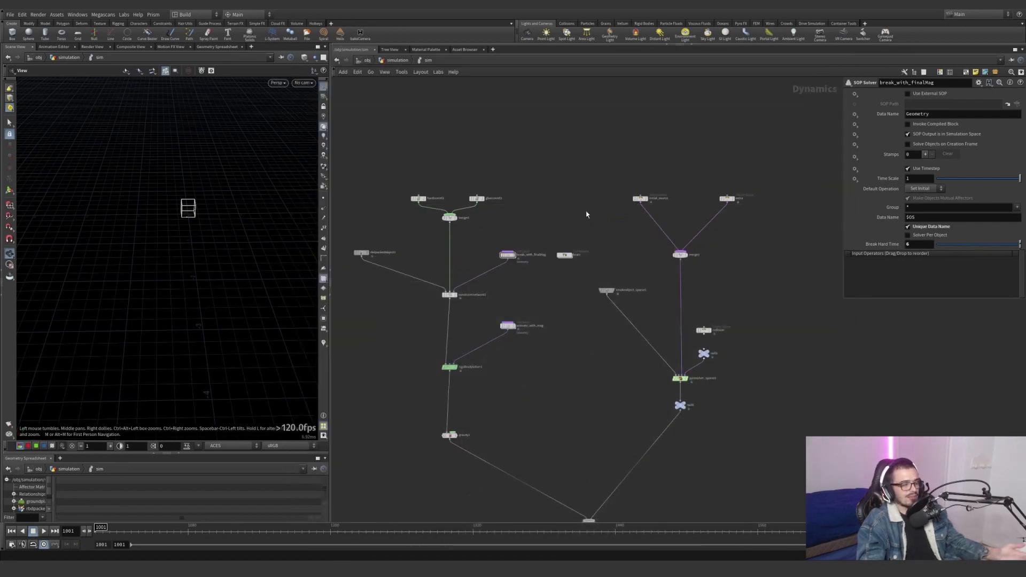
scroll(479, 256, "up", 4)
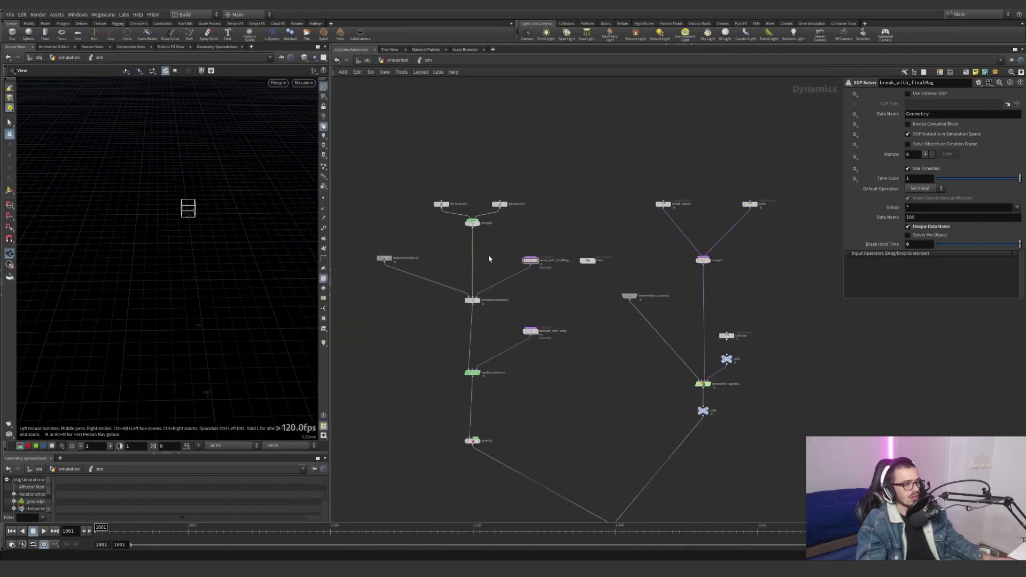
mouse_move(653, 321)
middle_mouse_down()
mouse_move(673, 387)
mouse_move(638, 319)
middle_mouse_up()
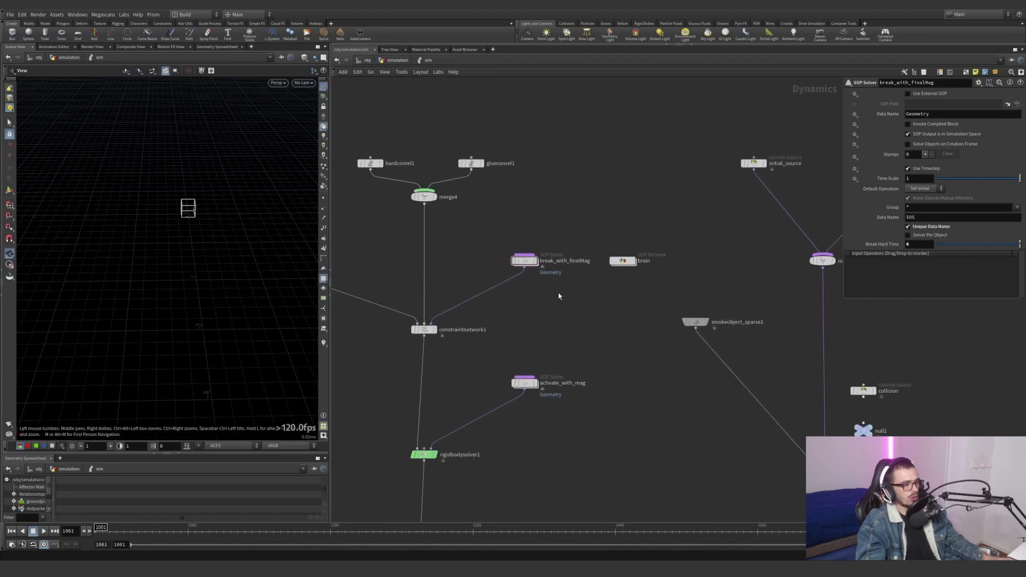
left_click(524, 261)
scroll(461, 327, "up", 2)
middle_click_drag(489, 350, 619, 379)
left_click_drag(588, 400, 491, 340)
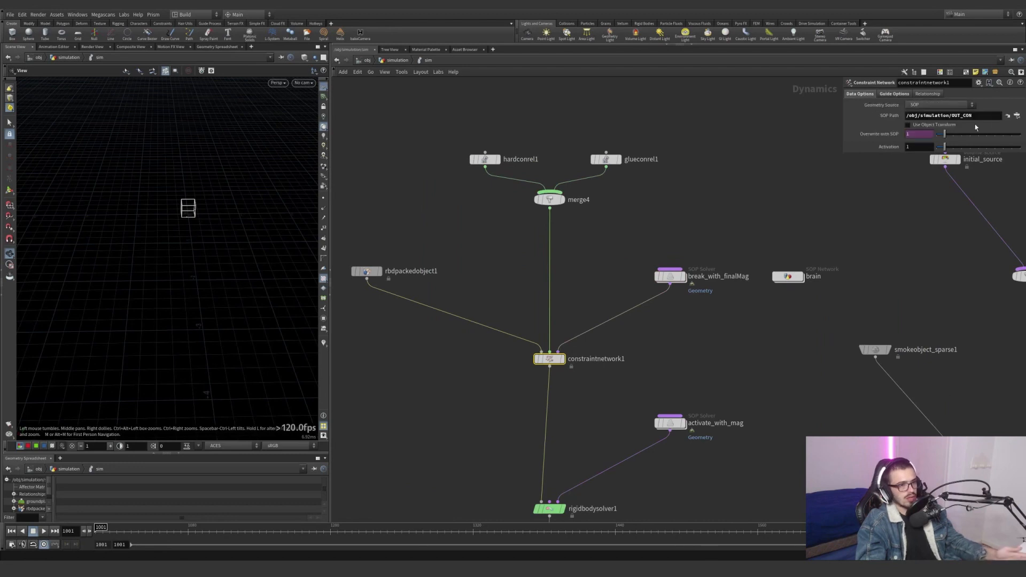
Follow constraintnetwork1's SOP path to its source null, check the OUT_RBD and OUT_CON nulls, and re-enter the sim network.
left_click(1007, 116)
scroll(776, 283, "down", 4)
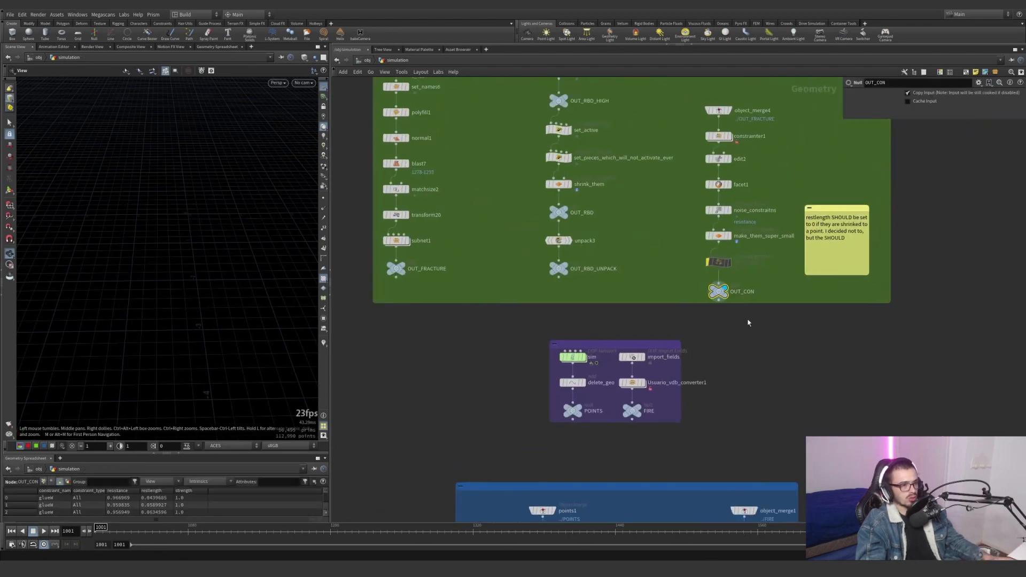
left_click_drag(616, 284, 540, 261)
left_click_drag(523, 221, 592, 204)
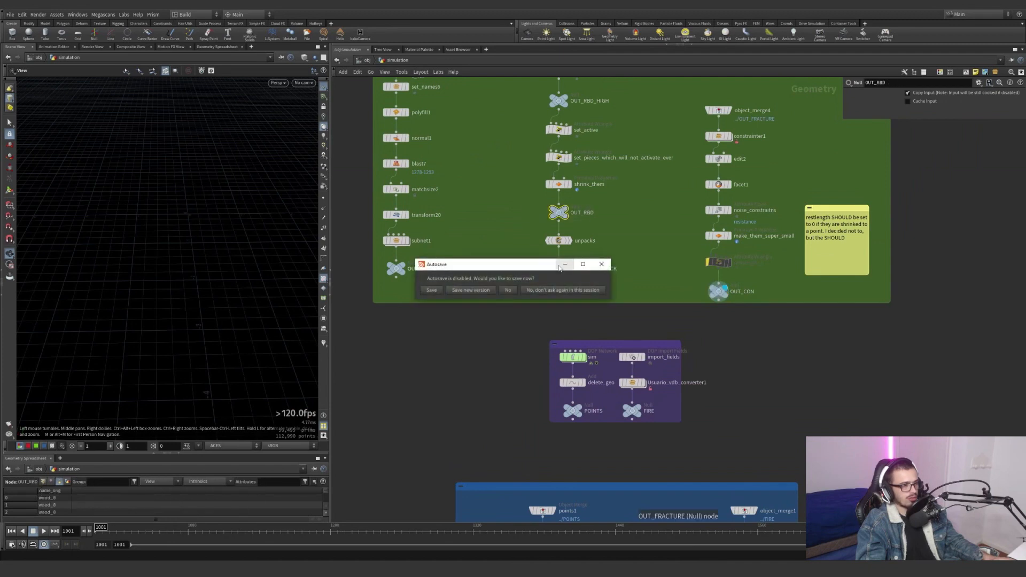
left_click_drag(532, 294, 590, 265)
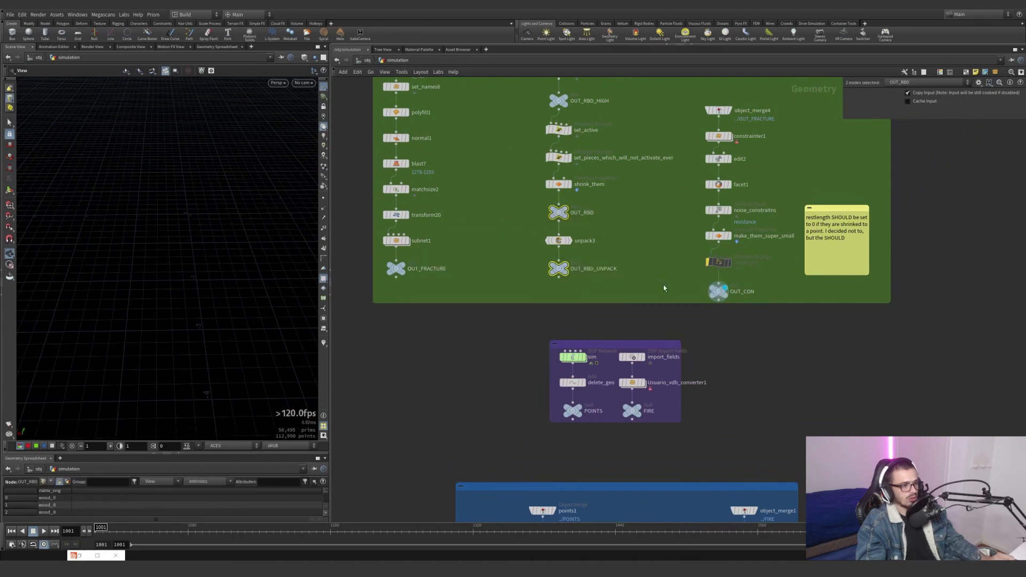
left_click_drag(677, 283, 750, 300, "shift")
double_click(567, 357)
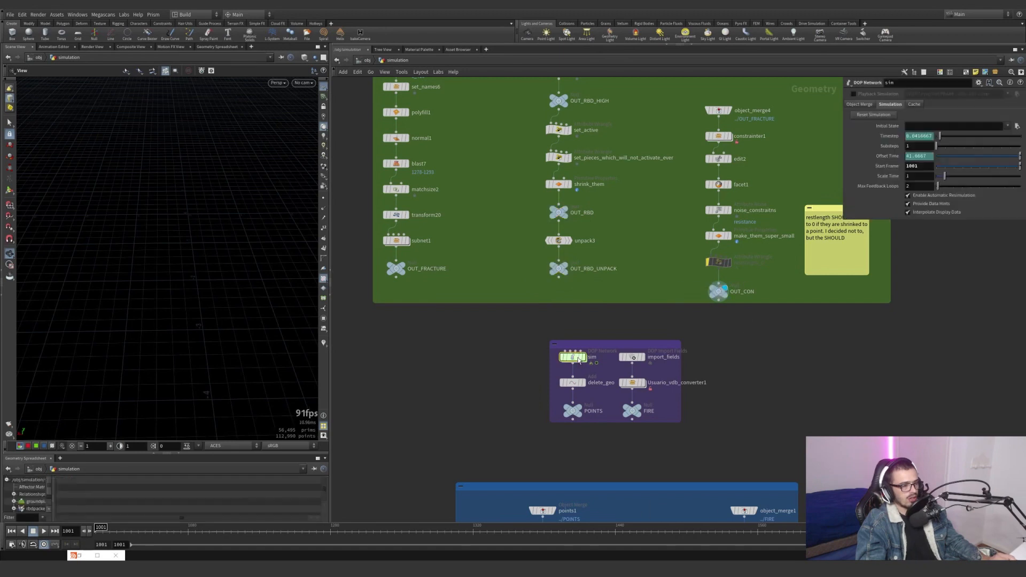
Turn on Show Guide Geometry for constraintnetwork1 and Display Geometry for rbdpackedobject1.
left_click_drag(974, 116, 902, 117)
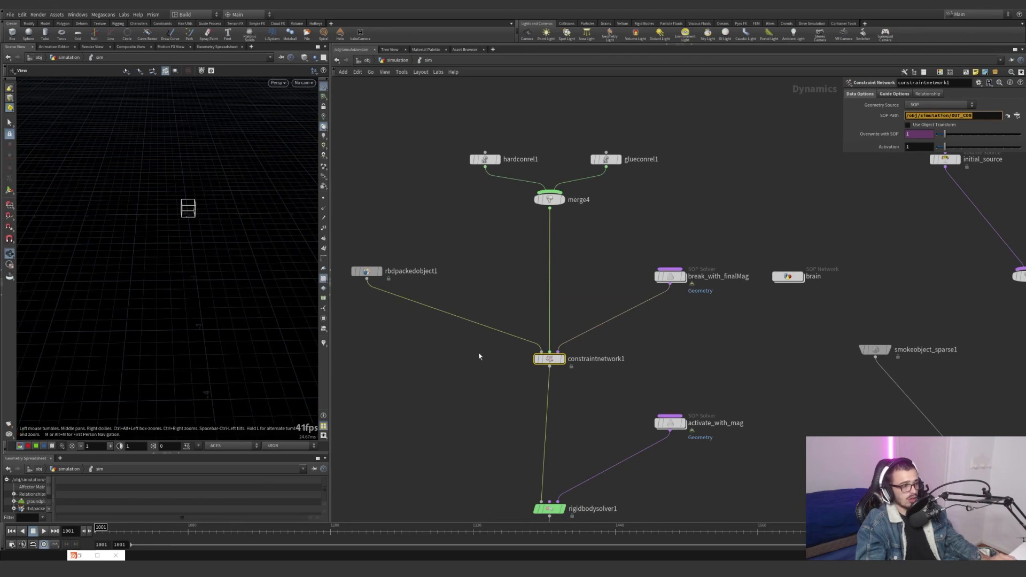
left_click(487, 385)
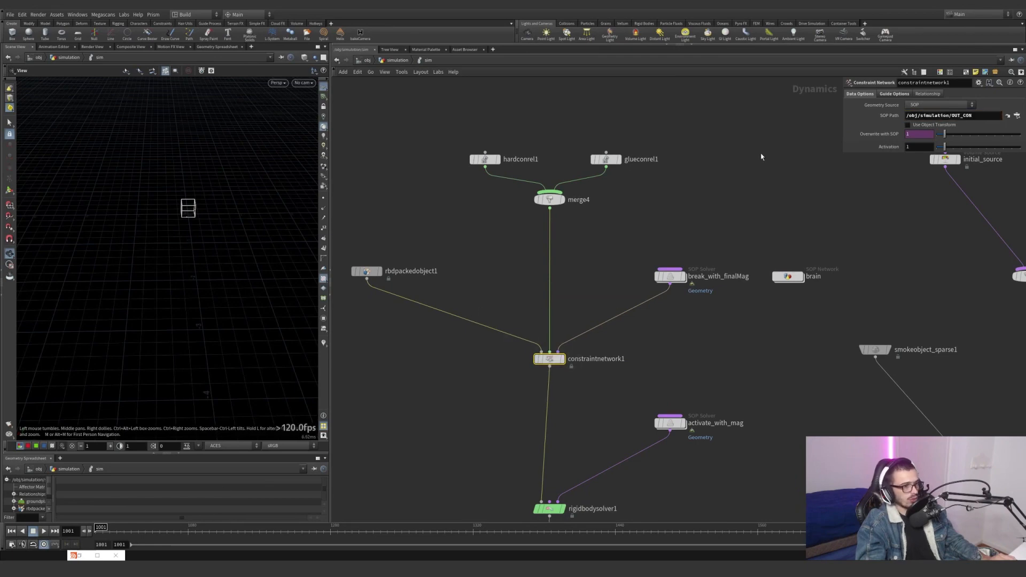
left_click(893, 93)
left_click(907, 104)
left_click_drag(187, 208, 119, 299)
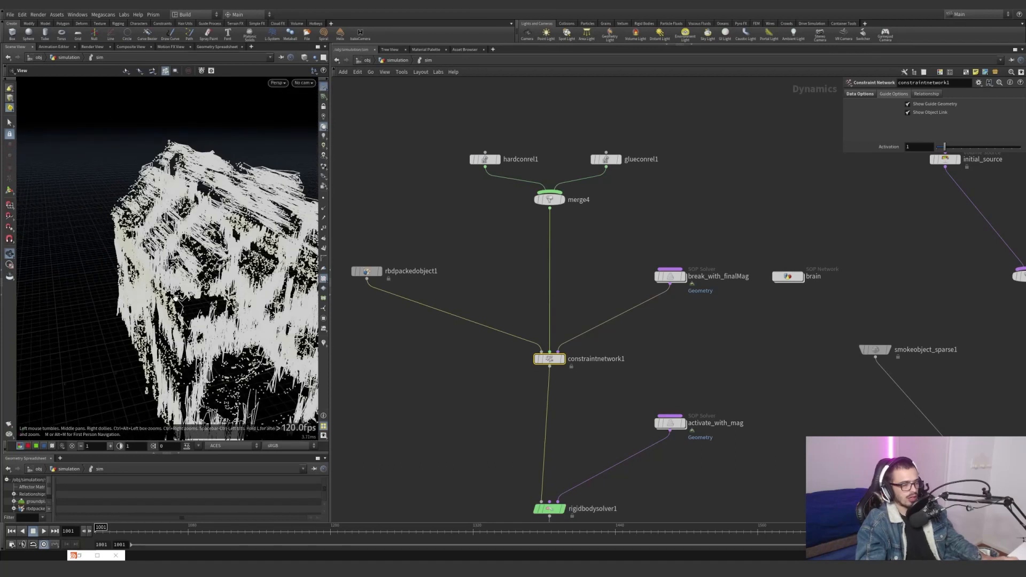
left_click(367, 271)
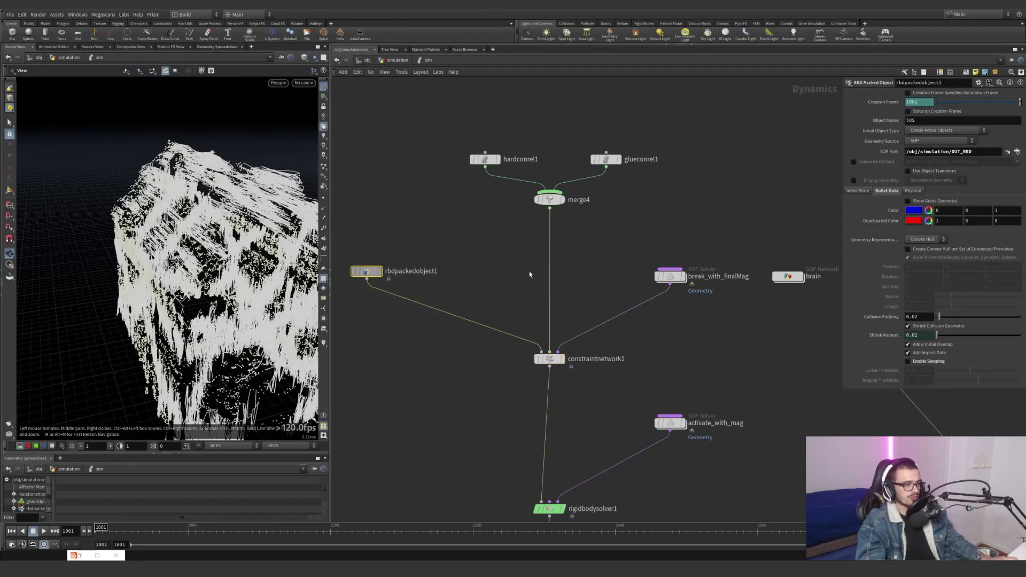
left_click(854, 181)
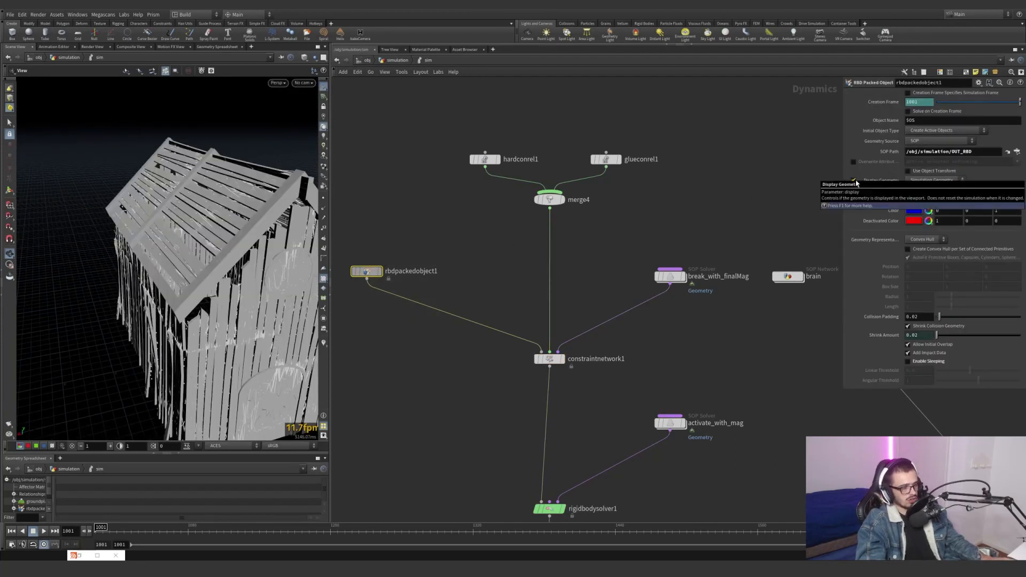
Open the parameters of the break_with_finalMag SOP solver and shift its node slightly in the network.
middle_click_drag(646, 232, 594, 238)
left_click(618, 282)
middle_click_drag(665, 297, 630, 304)
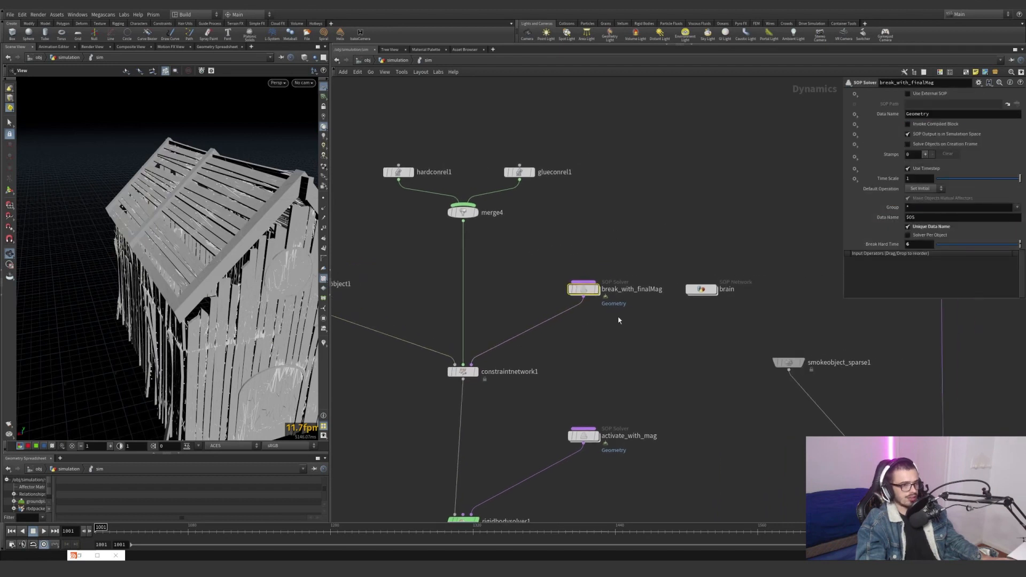
left_click_drag(593, 273, 589, 289)
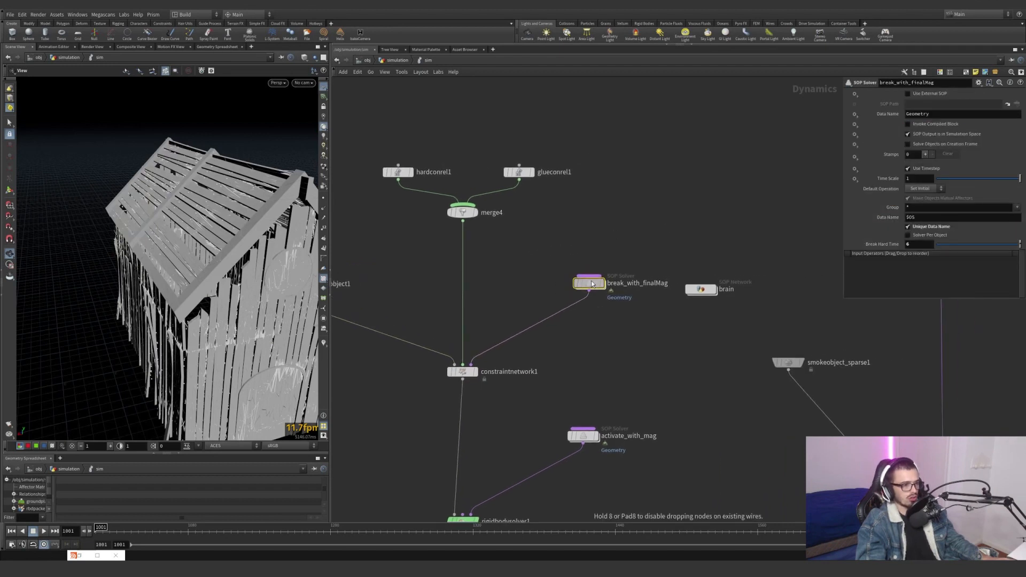
left_click_drag(642, 243, 538, 332)
left_click_drag(625, 260, 626, 260)
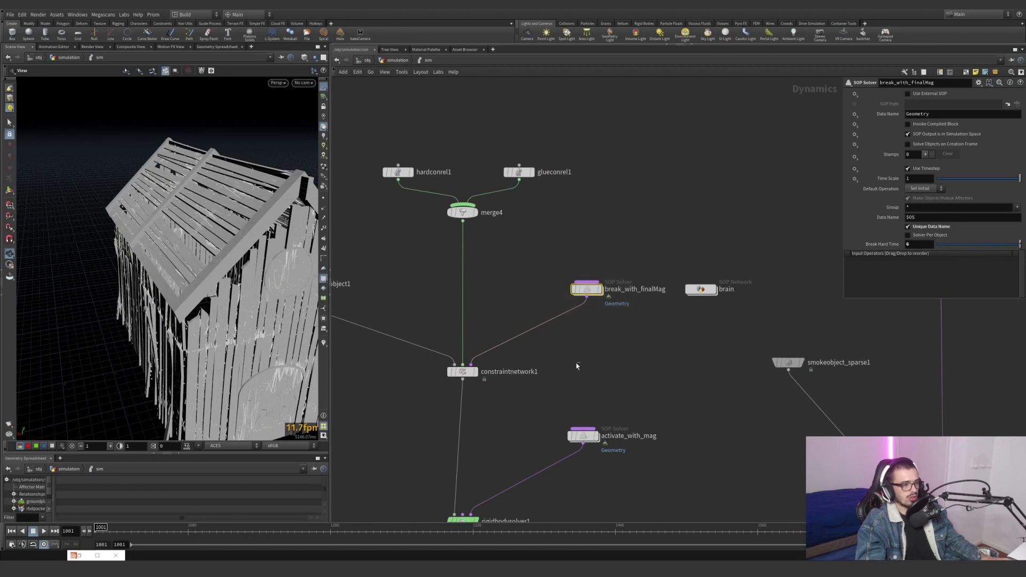
Check the constraint network's parameters and the strength of the glueconrel1 glue relationship.
left_click_drag(581, 363, 415, 405)
left_click_drag(416, 406, 528, 341)
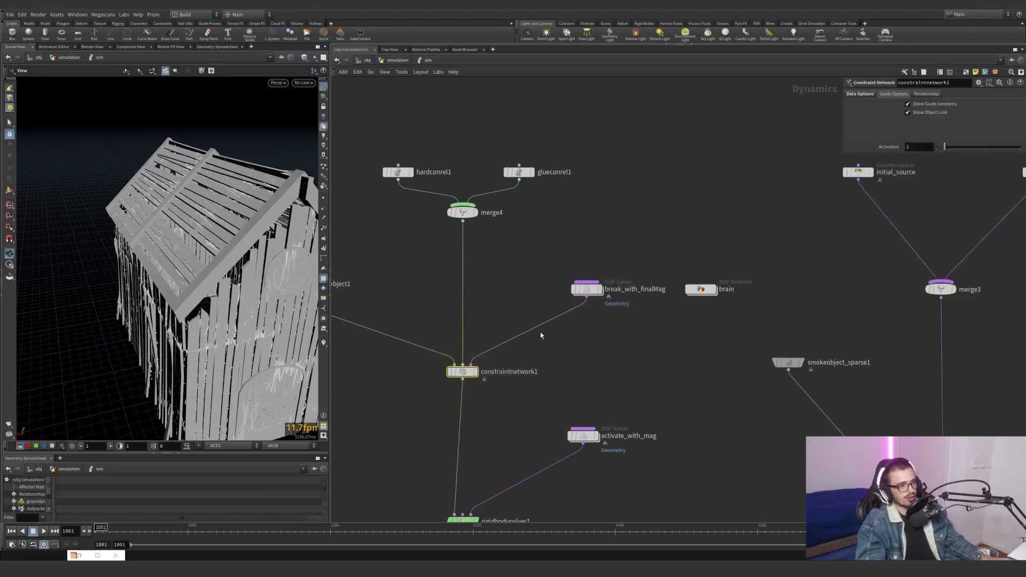
left_click_drag(469, 158, 598, 175)
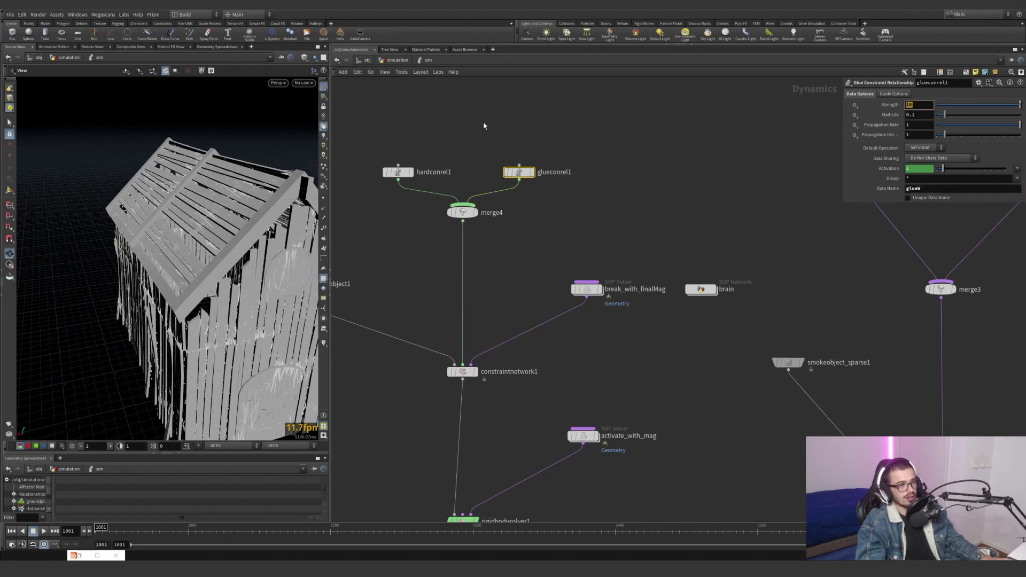
Check the data options and guide options of the hardconrel1 hard constraint relationship.
left_click_drag(452, 137, 368, 194)
left_click(860, 94)
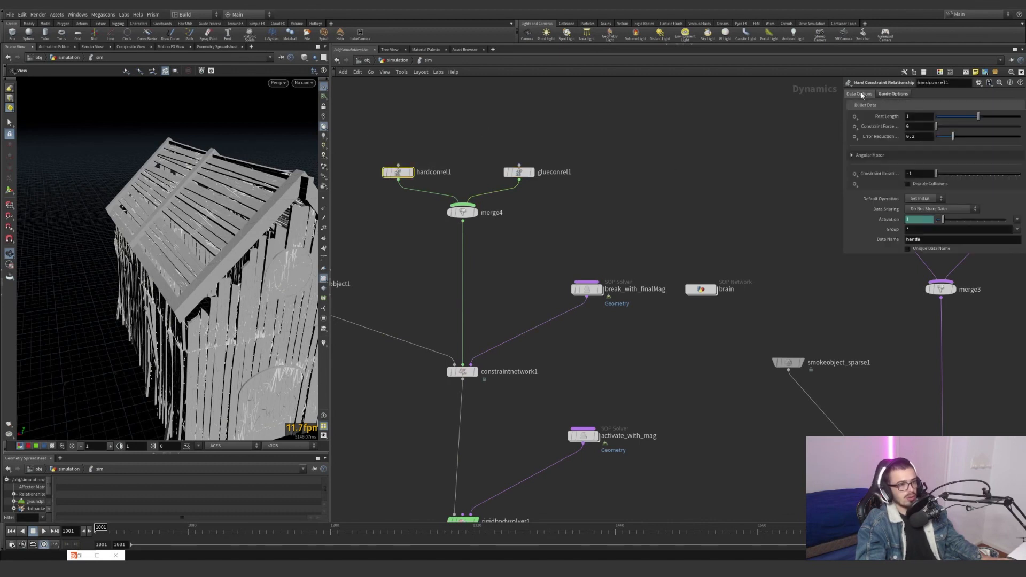
left_click(881, 94)
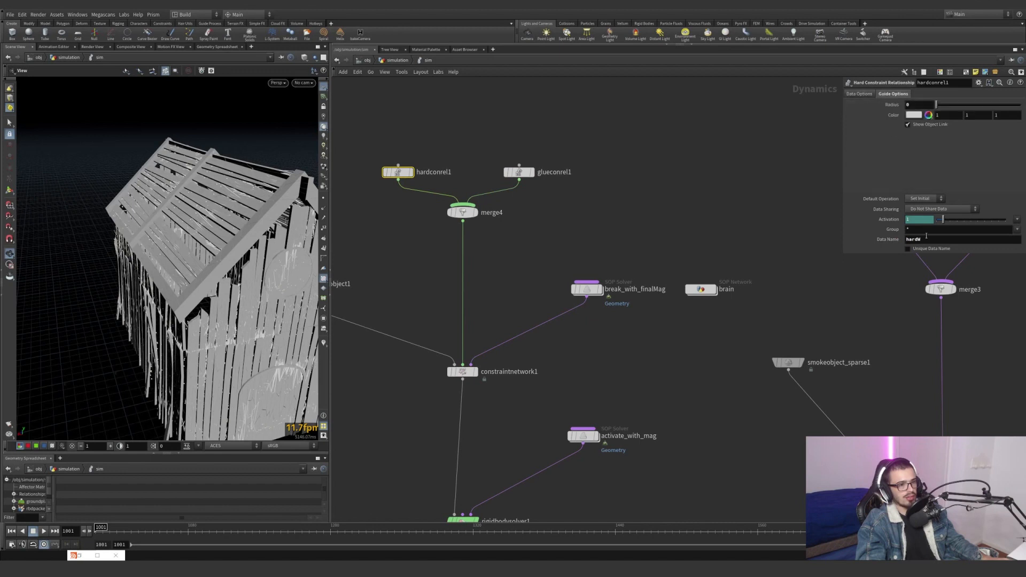
left_click(552, 242)
Enter the break_with_finalMag SOP solver and inspect its object_merge2 points source and object_merge3 smoke temperature source.
mouse_move(589, 297)
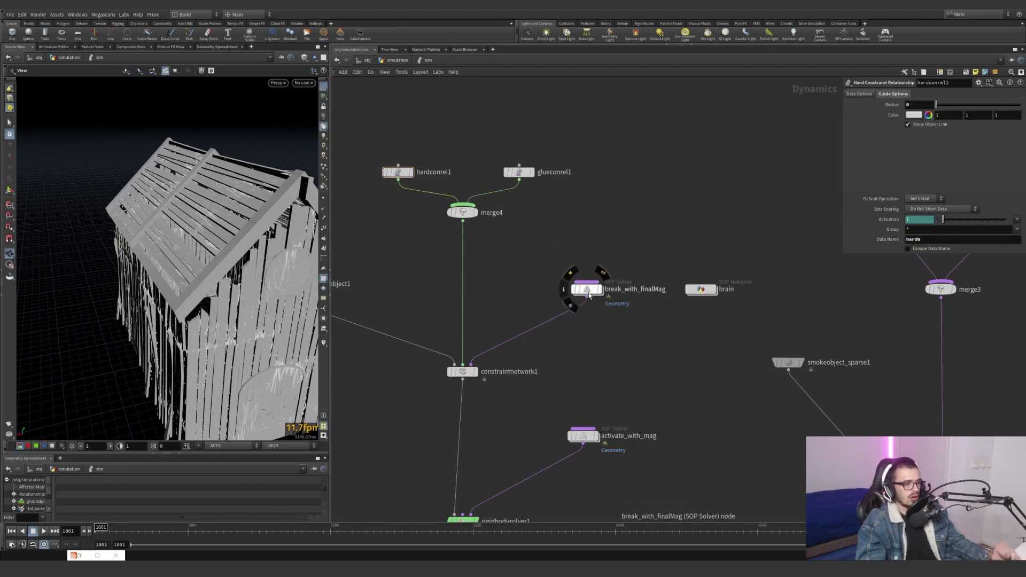
double_click(587, 292)
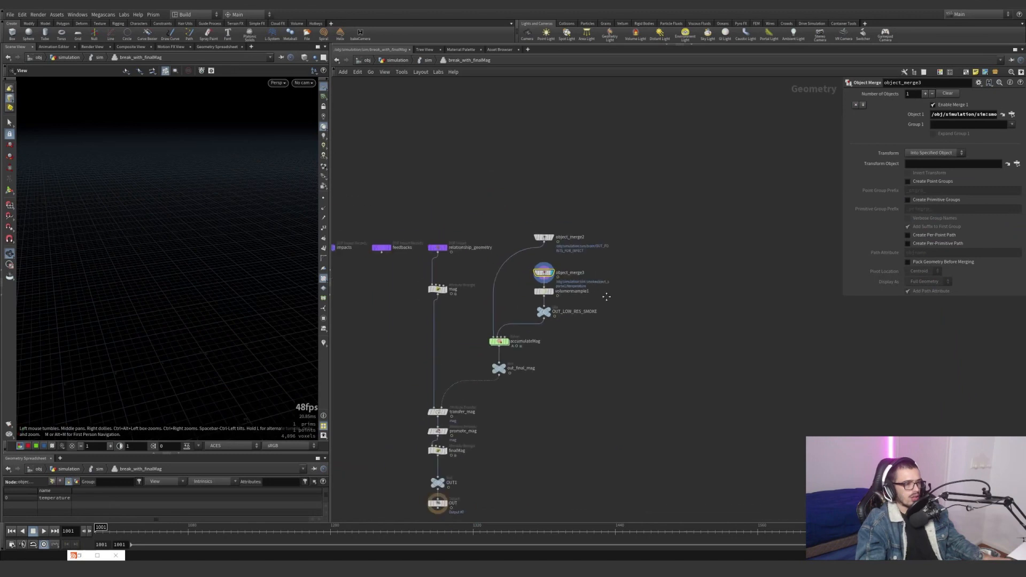
scroll(634, 178, "up", 4)
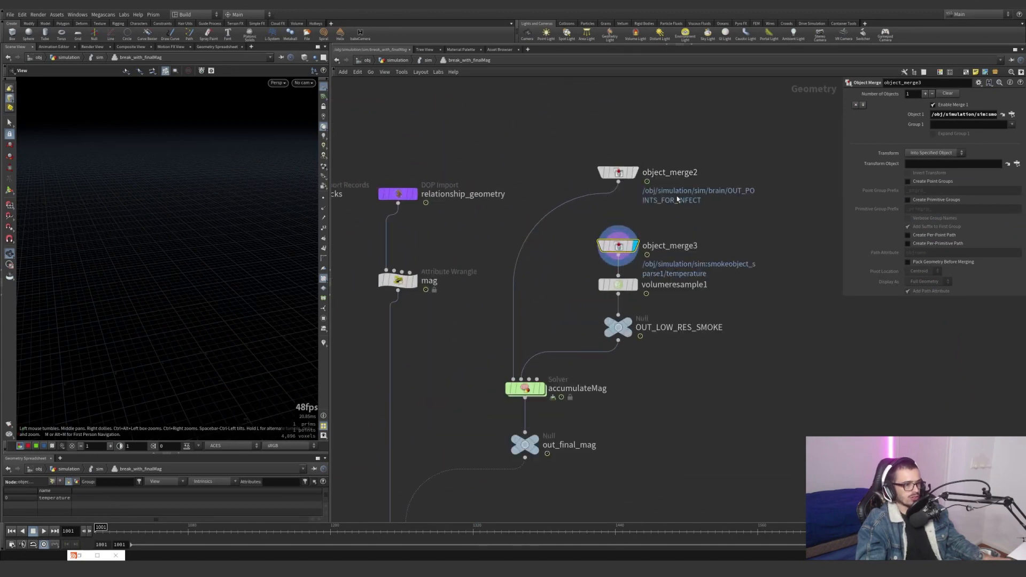
middle_click_drag(677, 196, 672, 223)
left_click(649, 193)
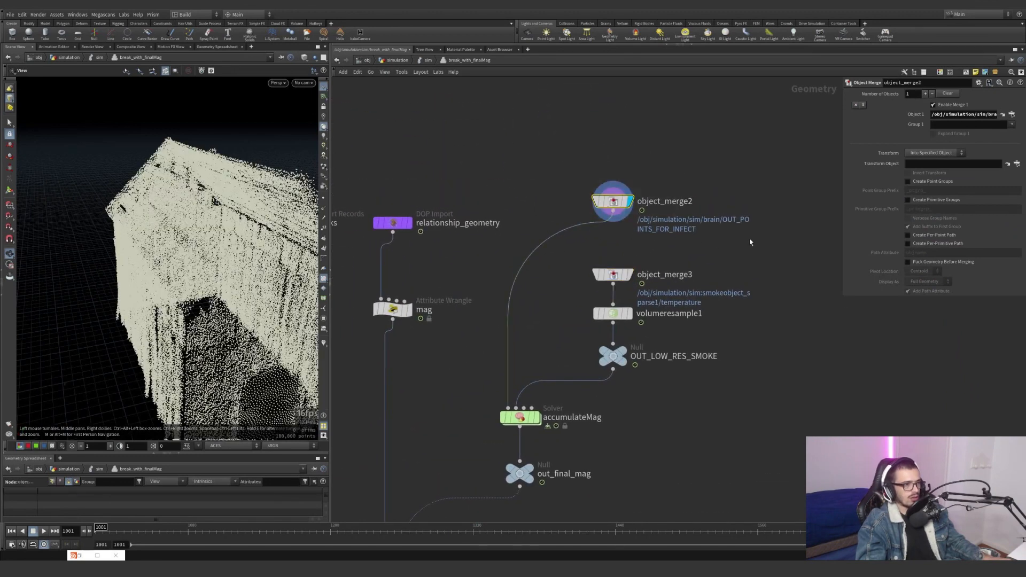
left_click_drag(551, 158, 615, 200)
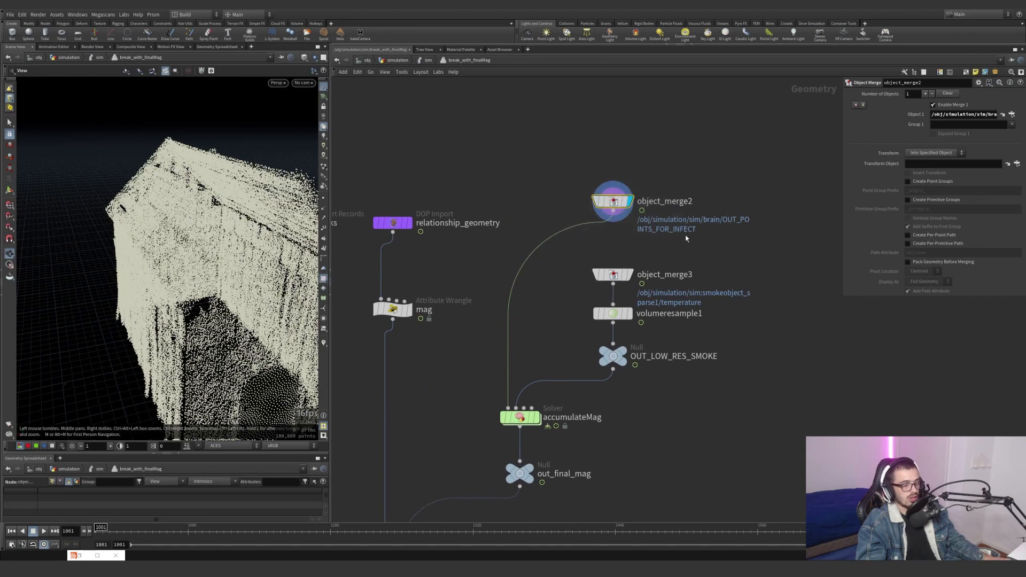
left_click(642, 274)
left_click_drag(740, 249, 596, 282)
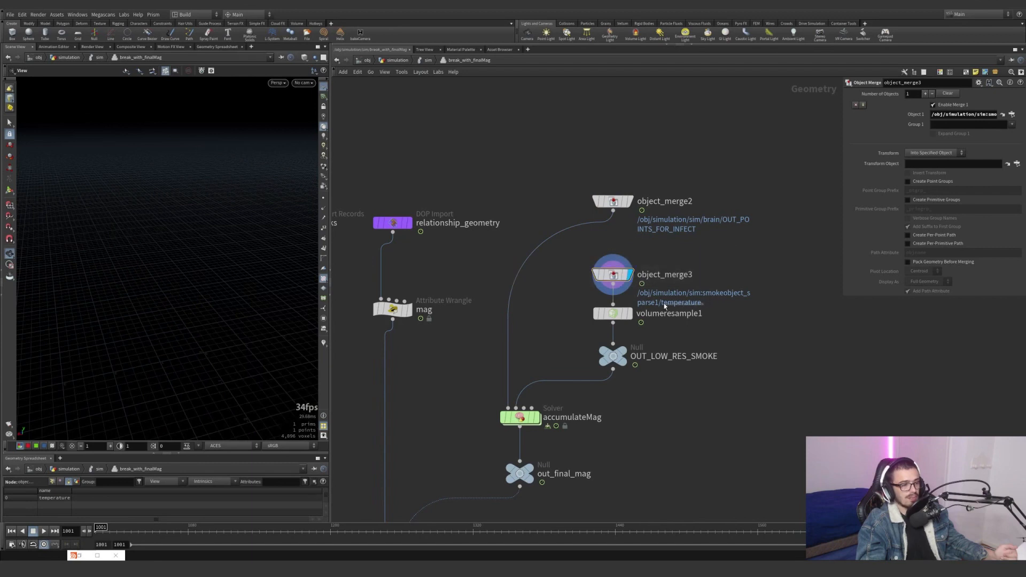
Return to the sim network and check the parameters of pyrosolver_sparse1 and smokeobject_sparse1.
left_click(427, 62)
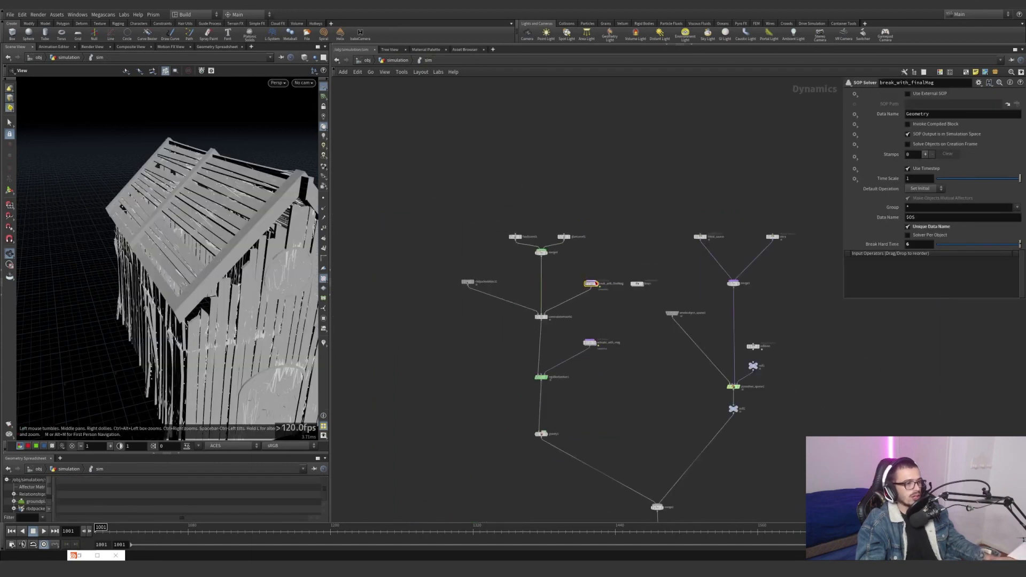
scroll(553, 273, "up", 5)
left_click_drag(702, 314, 553, 274)
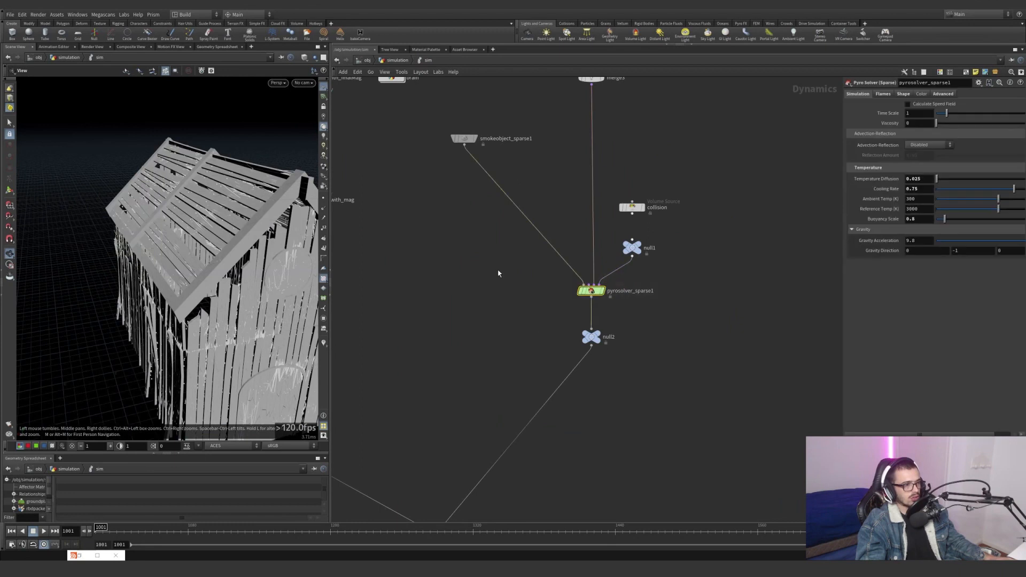
left_click_drag(488, 270, 443, 118)
middle_click_drag(526, 124, 522, 165)
left_click(887, 126)
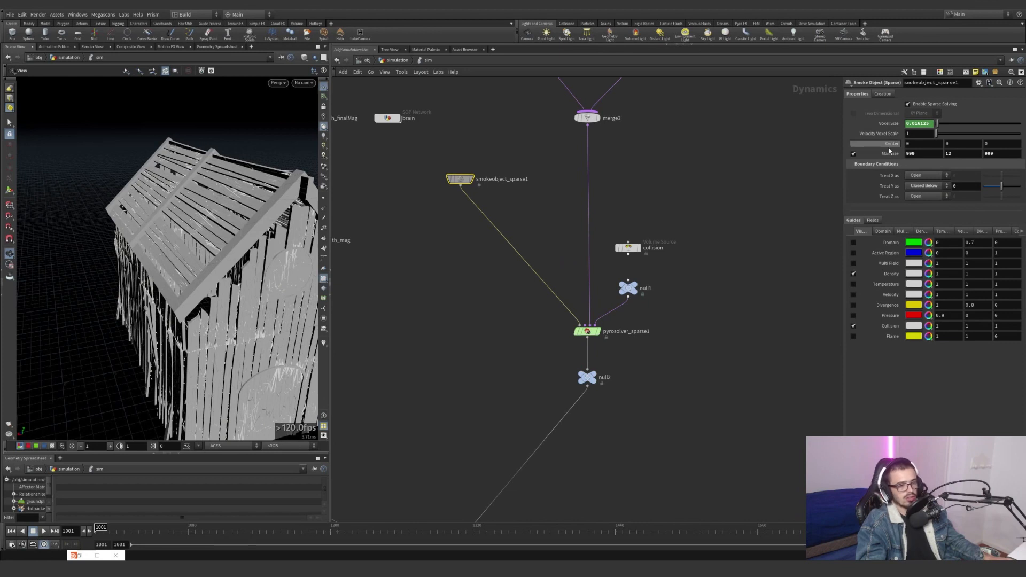
Compare the volume source settings of the initial_source and extra nodes feeding merge3.
middle_click_drag(677, 191, 656, 293)
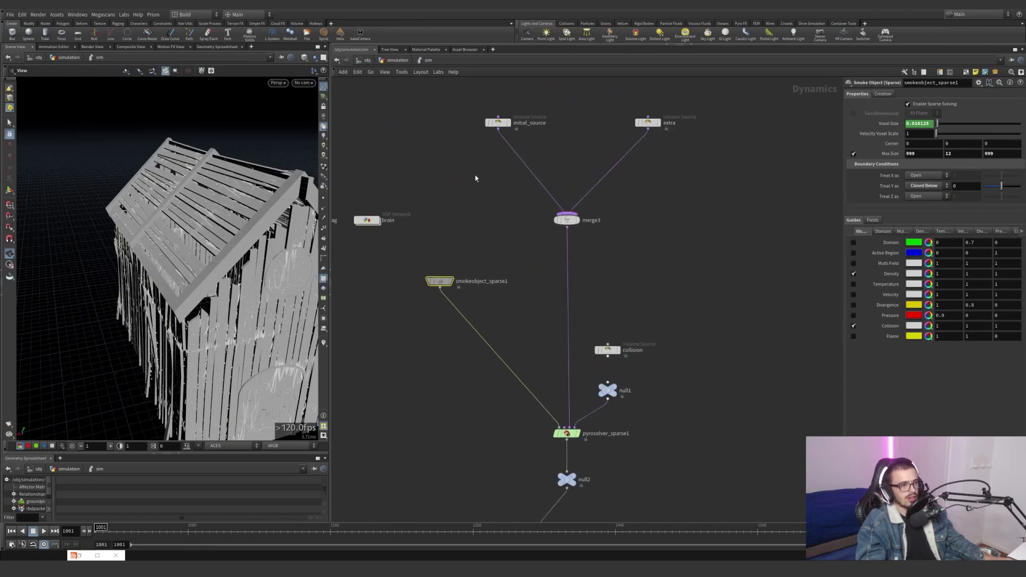
left_click_drag(542, 105, 541, 106)
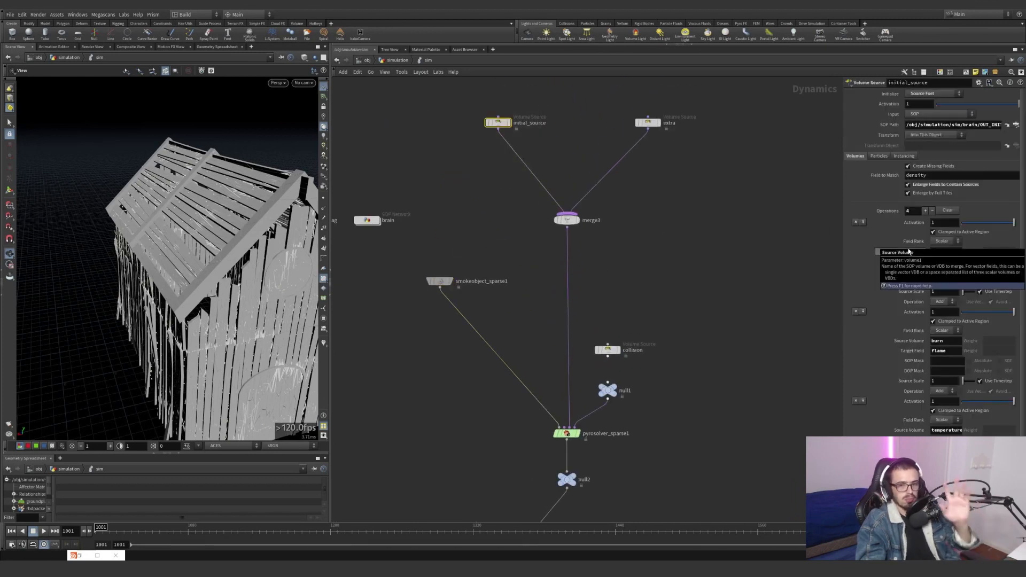
middle_click_drag(662, 186, 652, 221)
left_click_drag(724, 229, 613, 140)
left_click_drag(585, 119, 724, 227)
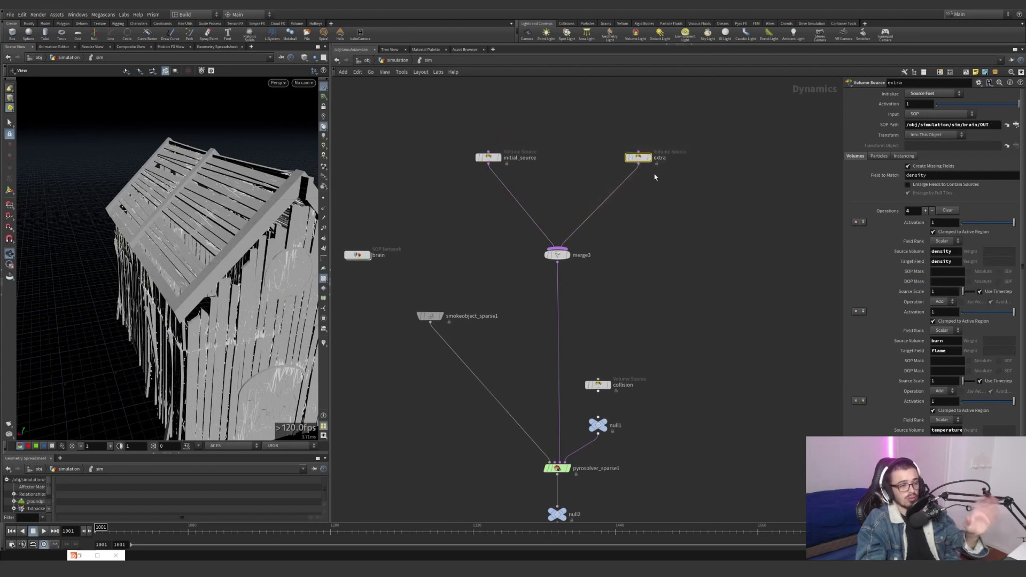
mouse_move(645, 164)
left_click_drag(433, 207, 363, 268)
left_click_drag(439, 211, 343, 286)
left_click_drag(464, 198, 567, 128)
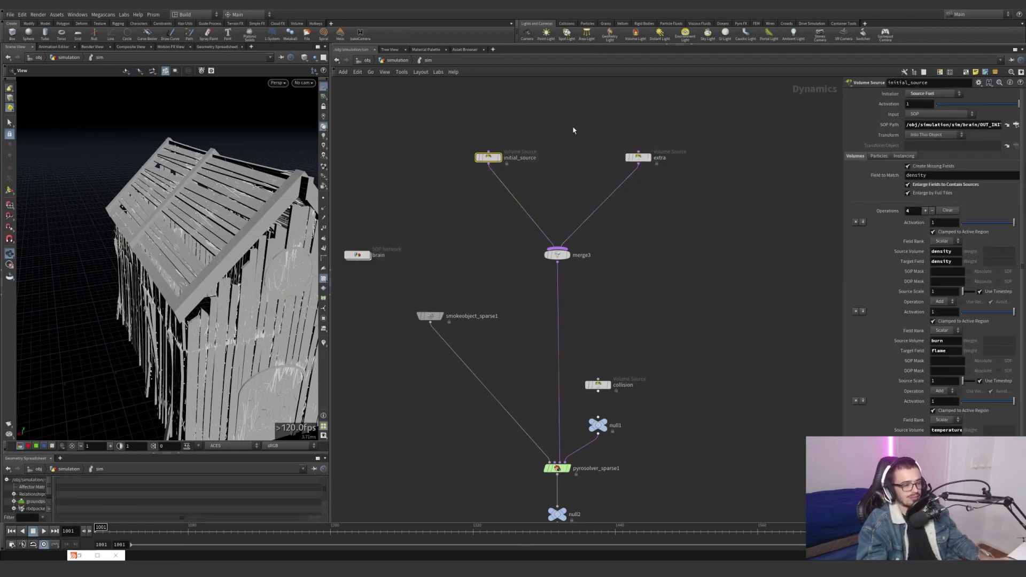
left_click_drag(683, 156, 712, 182)
Enter the brain SOP network and display the unpacked_rbd object merge in the viewport.
middle_click_drag(457, 216, 642, 164)
scroll(478, 159, "down", 1)
scroll(509, 159, "down", 1)
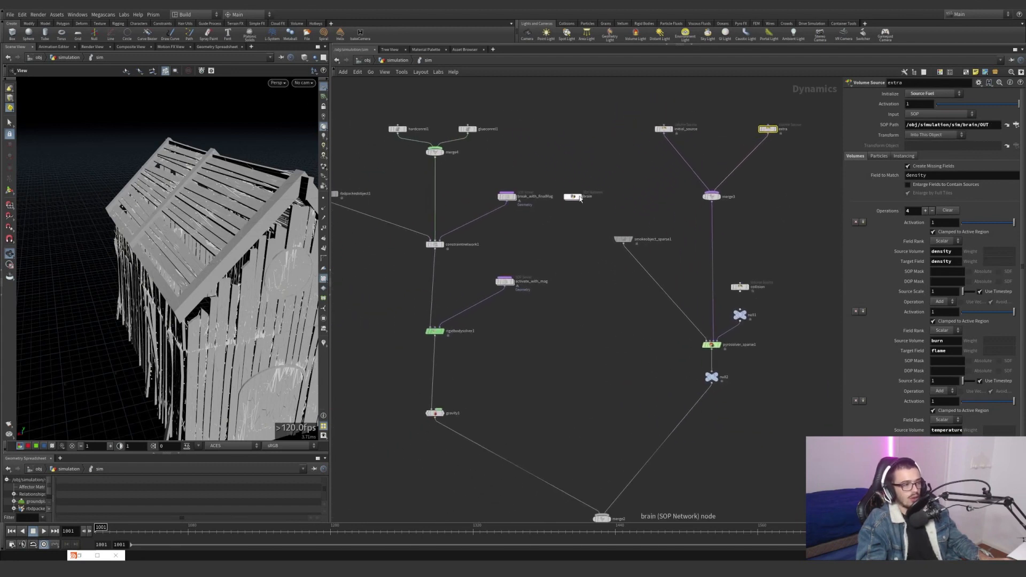
left_click_drag(550, 217, 627, 176)
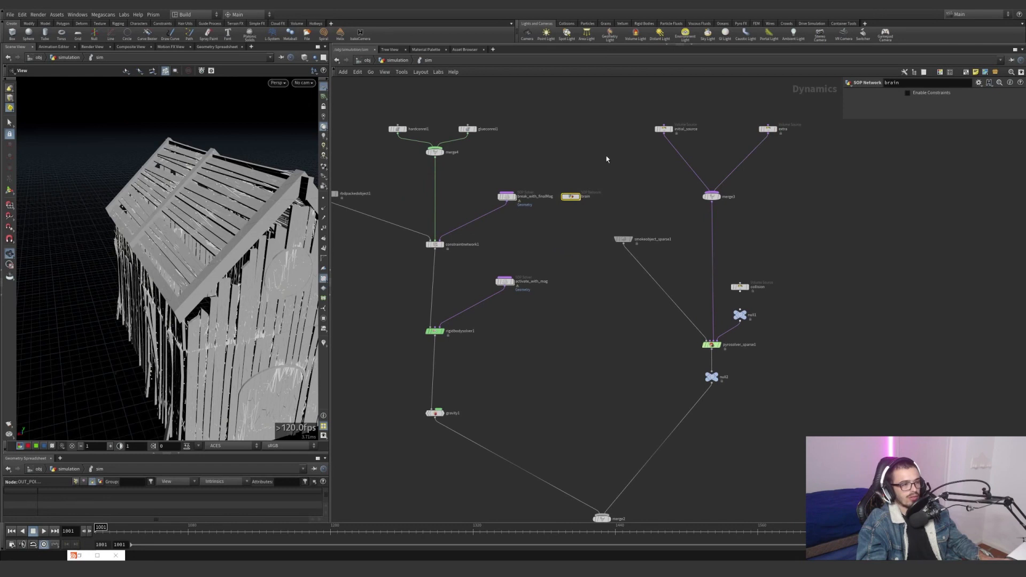
double_click(570, 196)
middle_click_drag(569, 200, 561, 274)
scroll(580, 248, "up", 4)
scroll(490, 212, "up", 4)
middle_click_drag(470, 163, 470, 221)
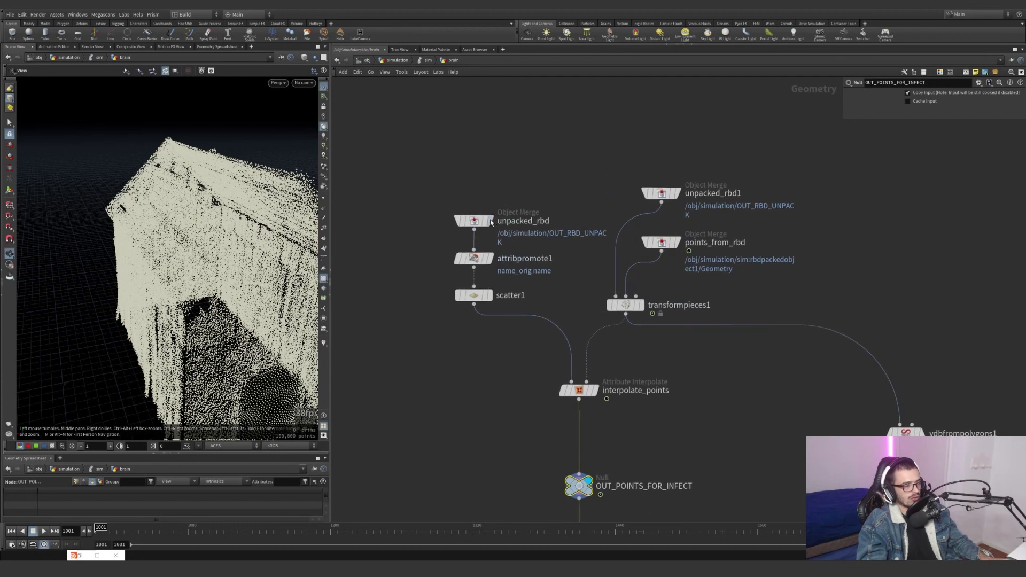
left_click(470, 220)
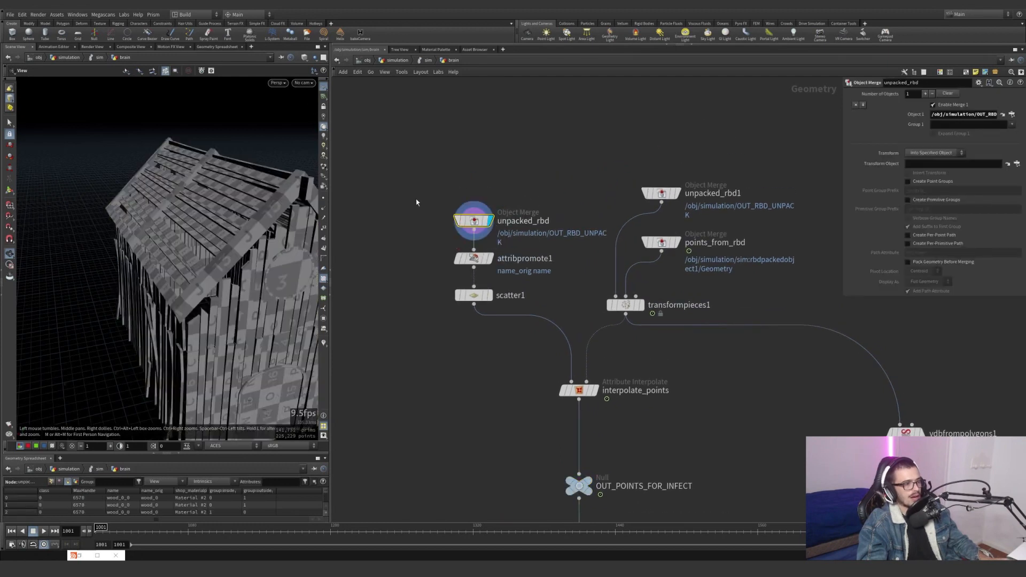
Switch the viewport's shading mode to flat shading and examine the house's wood pieces up close.
left_click_drag(214, 230, 154, 227)
left_click(305, 57)
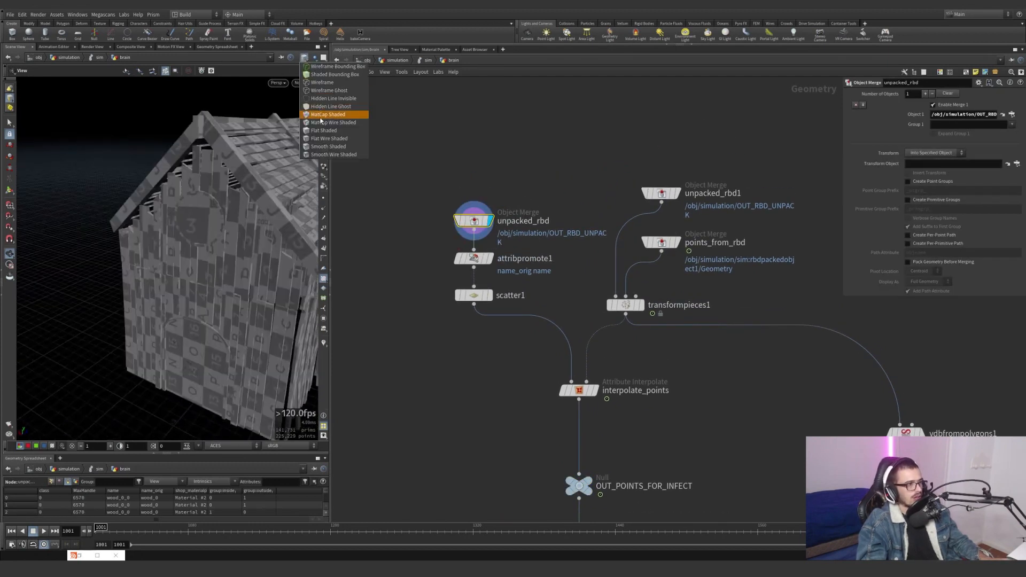
left_click(319, 138)
middle_click_drag(214, 203, 205, 197)
left_click_drag(205, 196, 238, 232)
right_click_drag(238, 231, 314, 185)
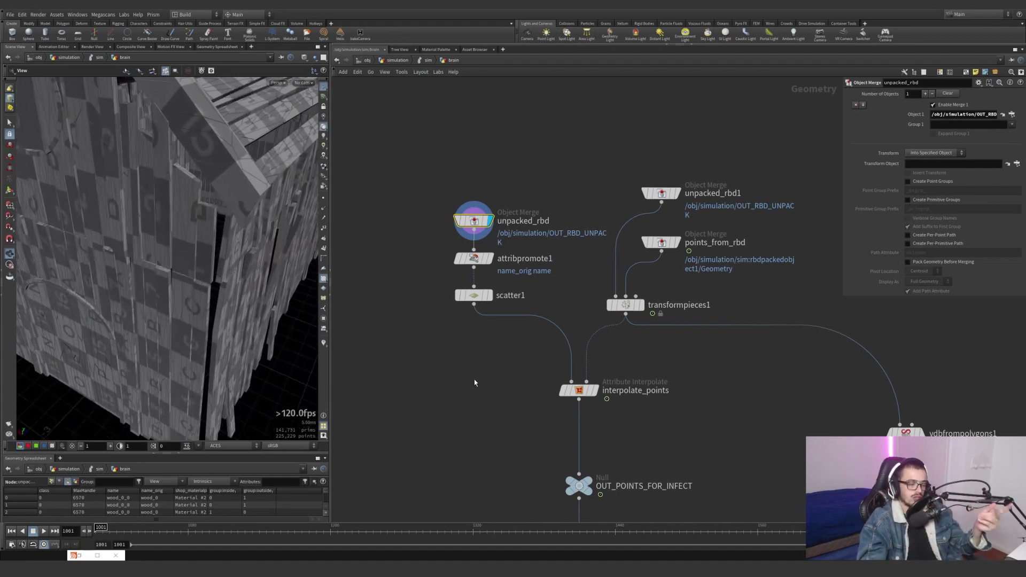
Check the parameters of interpolate_points and inspect unpacked_rbd's point attributes in the Geometry Spreadsheet.
left_click_drag(517, 417, 687, 354)
left_click_drag(692, 351, 504, 439)
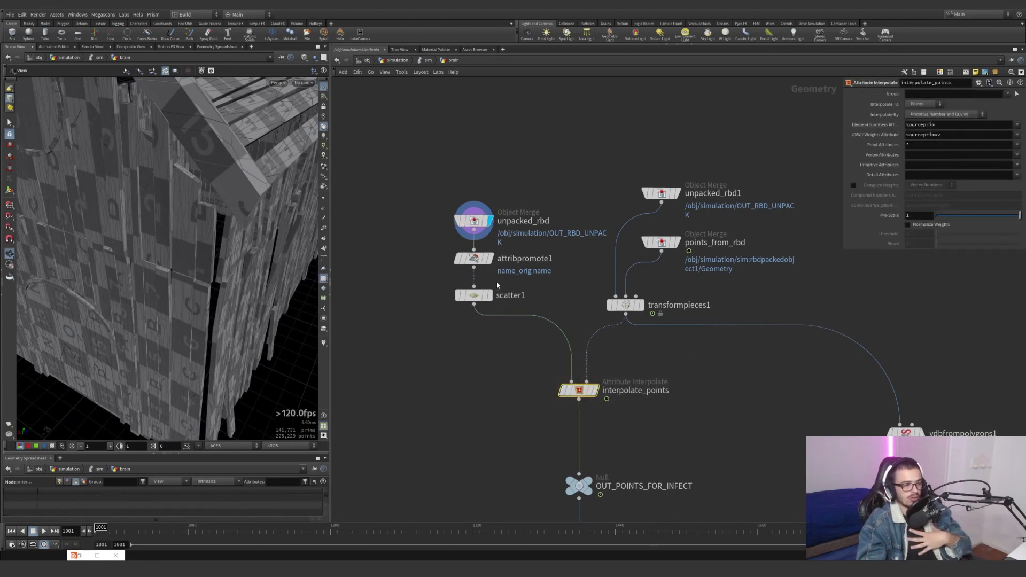
left_click(489, 229)
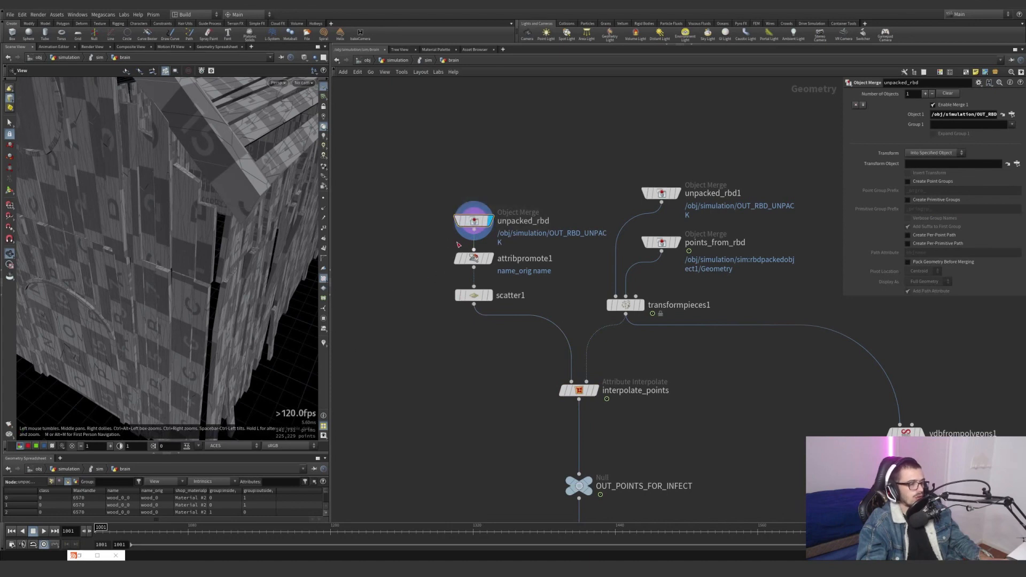
left_click(52, 482)
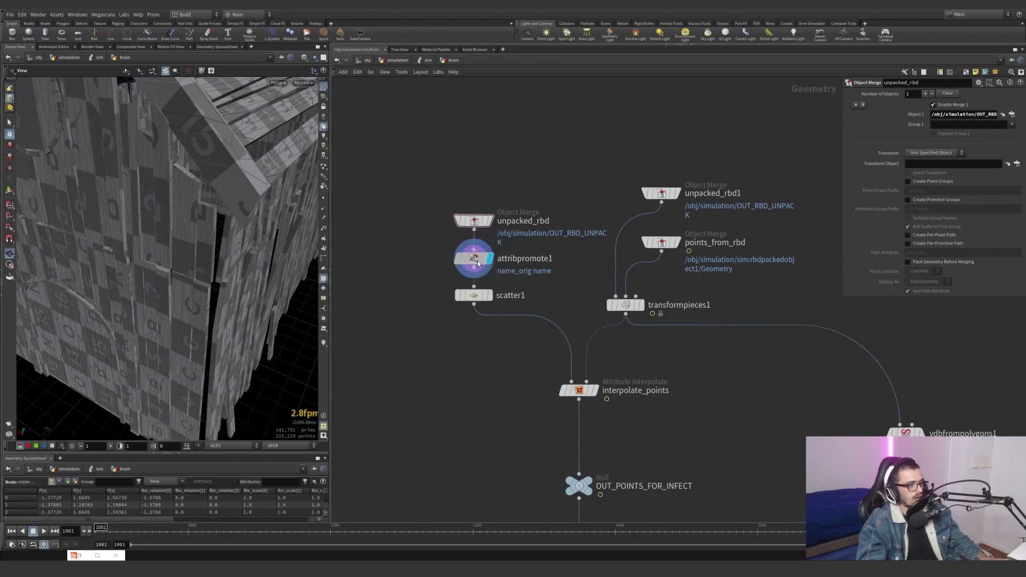
Display attribpromote1 and scatter1 in turn, and filter the Geometry Spreadsheet's attributes by "name".
left_click(477, 264)
left_click(490, 295)
left_click(476, 296)
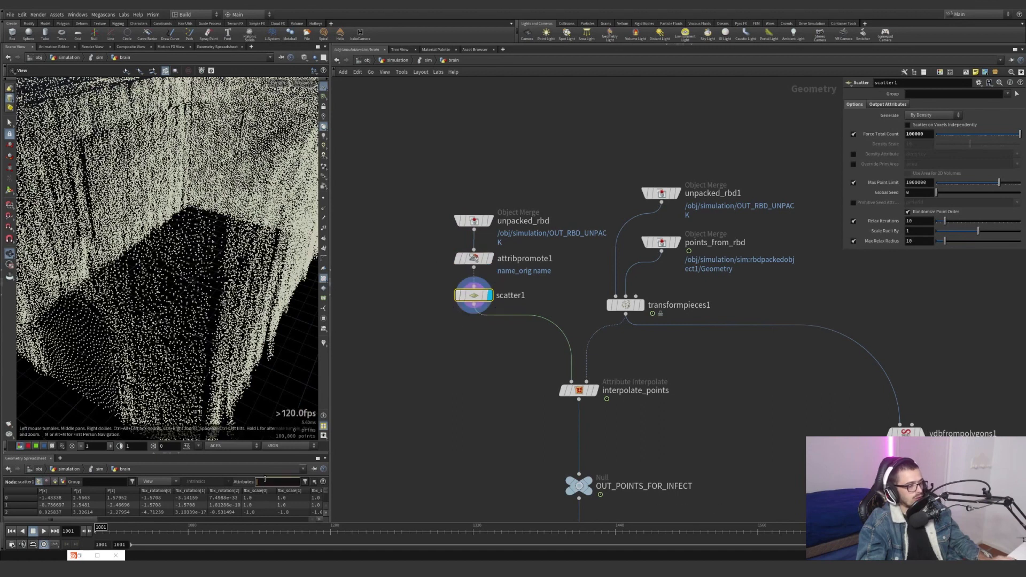
type("name")
key("Return")
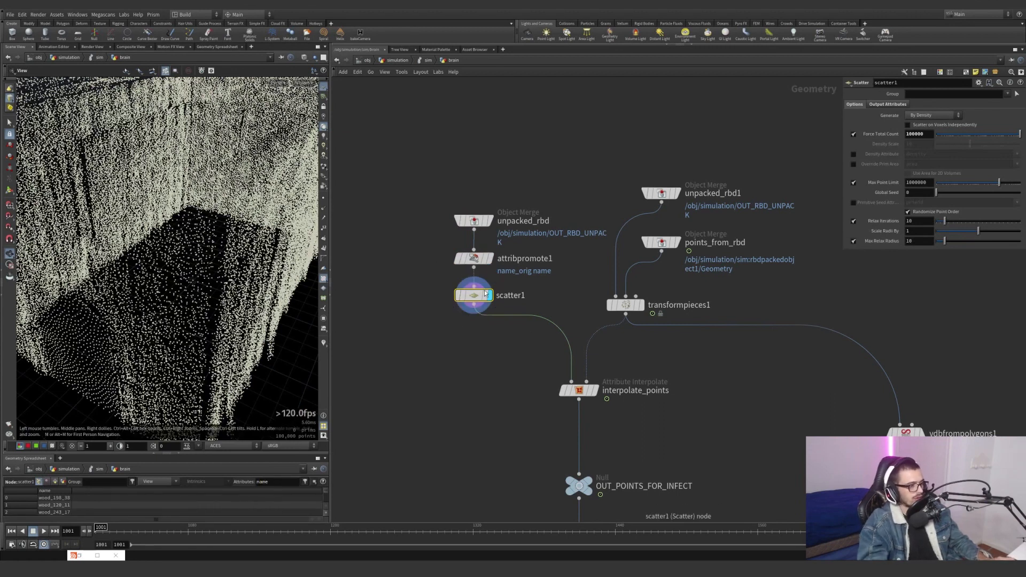
Bypass attribpromote1 briefly to compare scatter1's name attribute, and review scatter1's output attributes and point count options.
left_click(453, 243)
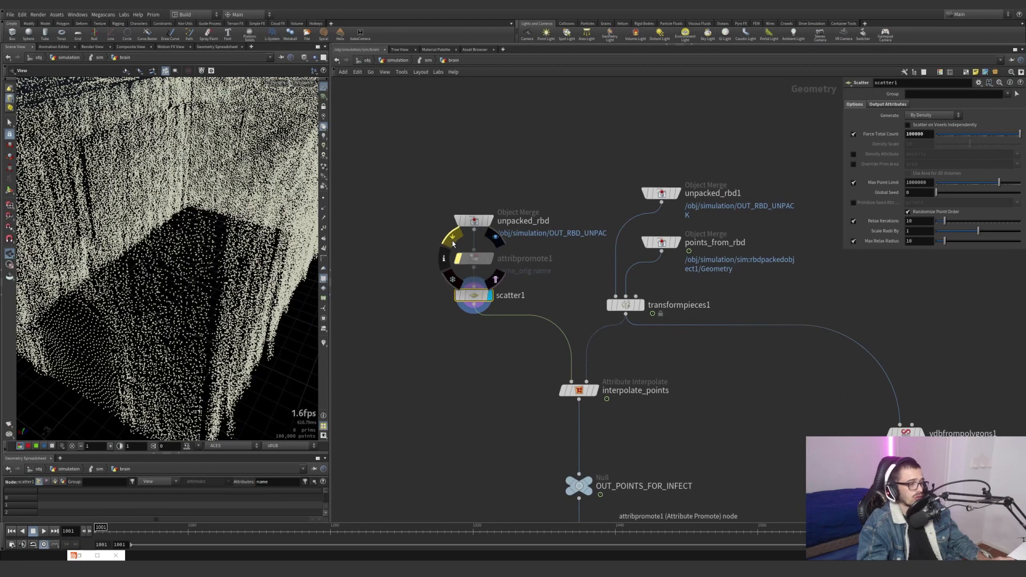
left_click(452, 243)
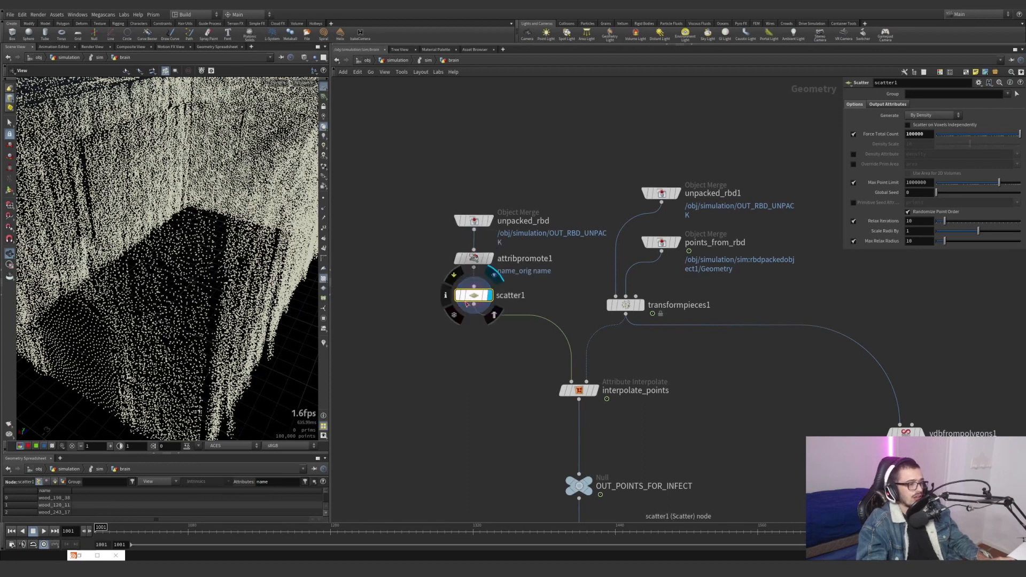
left_click(883, 105)
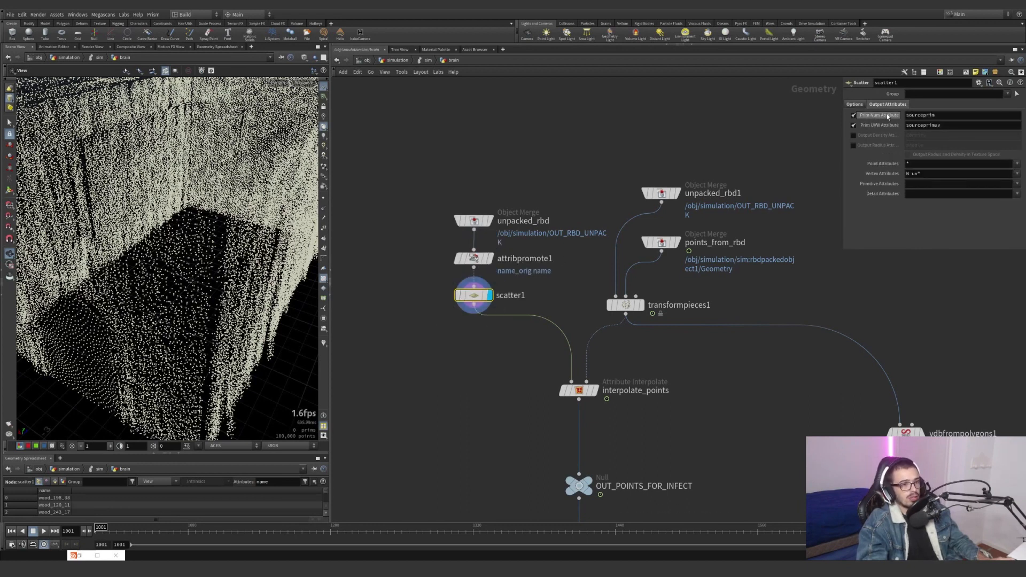
left_click(855, 105)
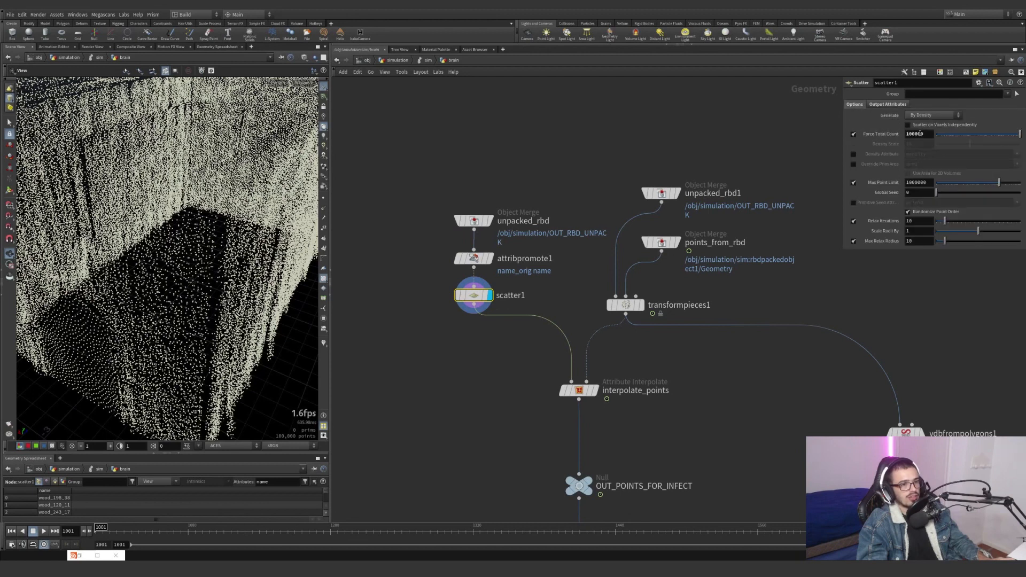
Display the unpacked_rbd1 and points_from_rbd object merges that feed transformpieces1.
scroll(828, 139, "up", 4)
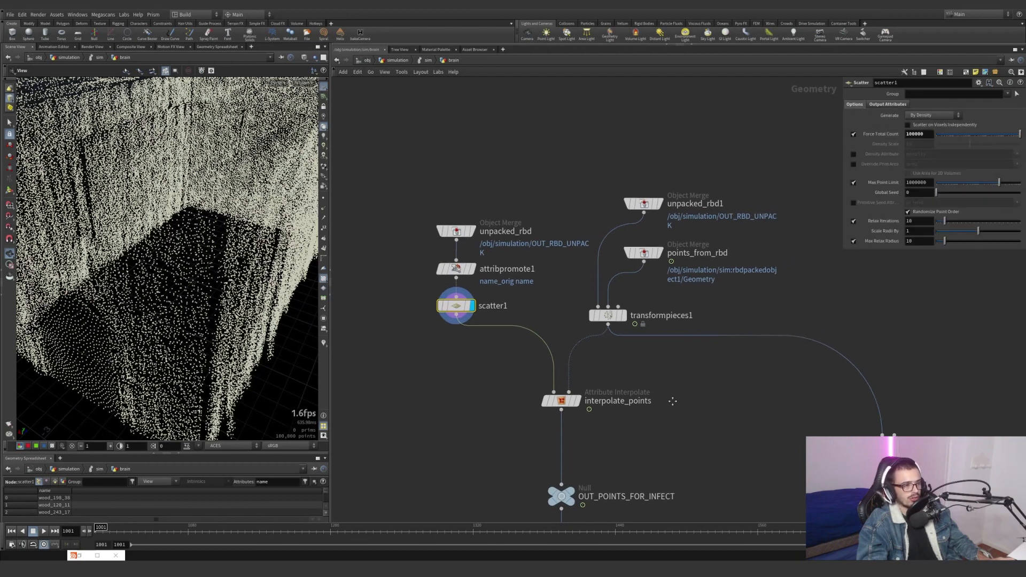
middle_click_drag(421, 247, 393, 289)
left_click(575, 238)
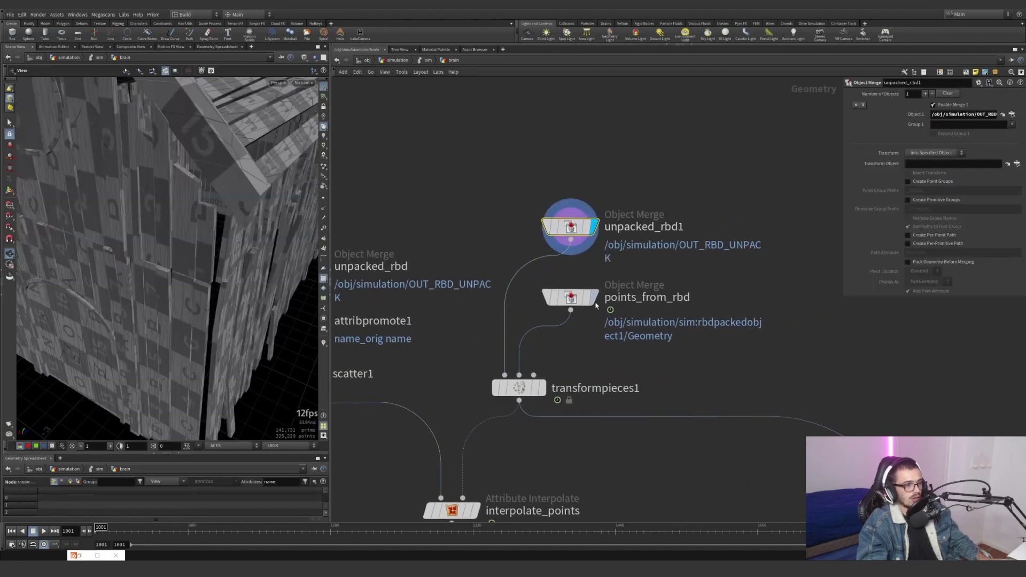
left_click(591, 298)
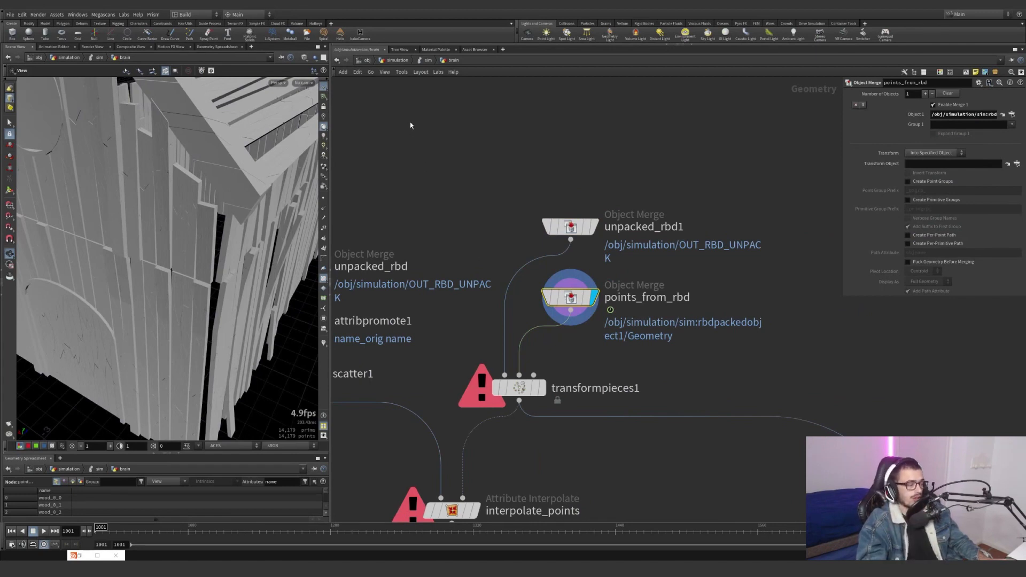
List the sim network's simulation data in the Geometry Spreadsheet with a wider object tree, and return inside the brain network.
left_click(425, 60)
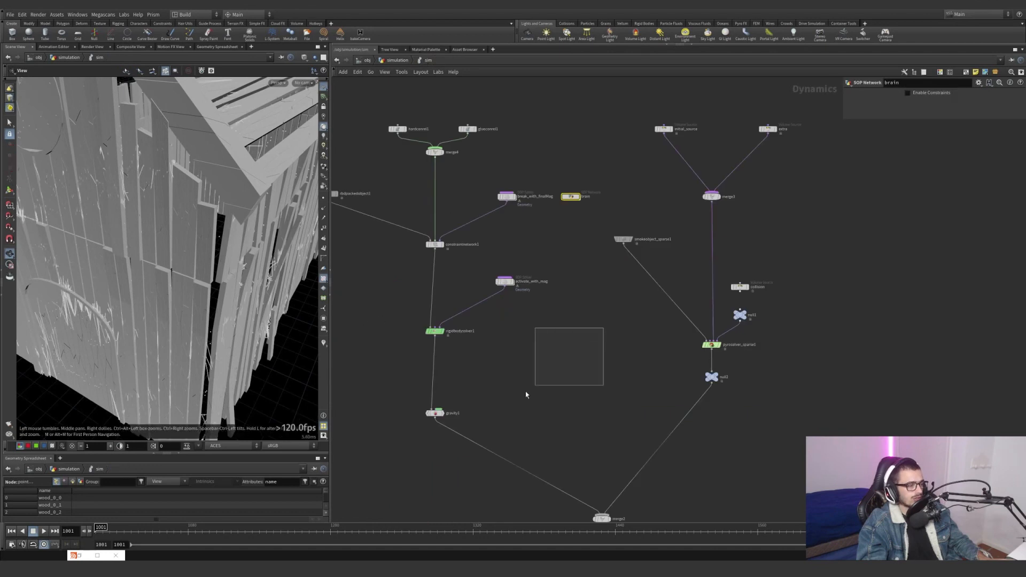
left_click_drag(525, 395, 365, 374)
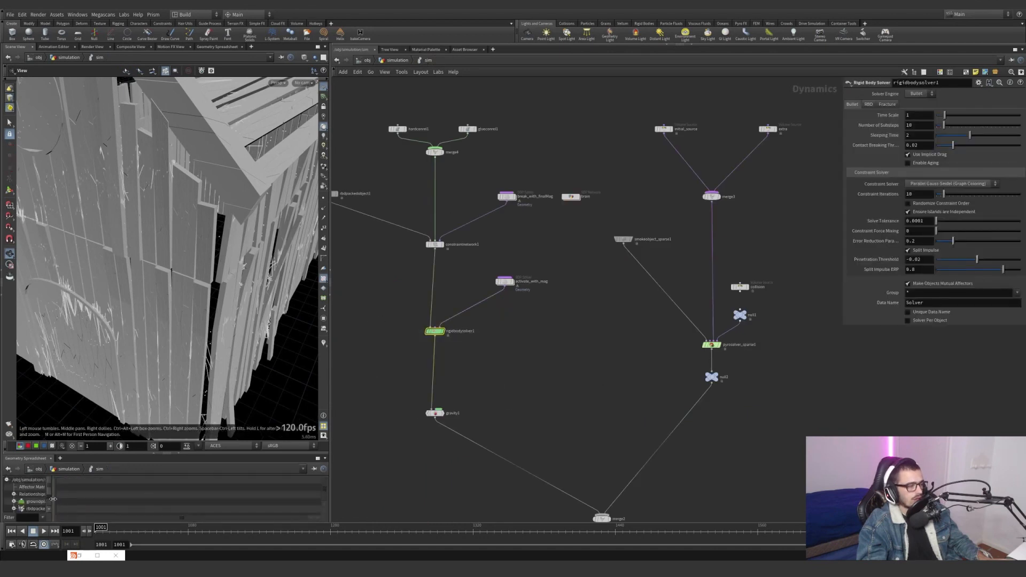
left_click_drag(53, 514, 172, 514)
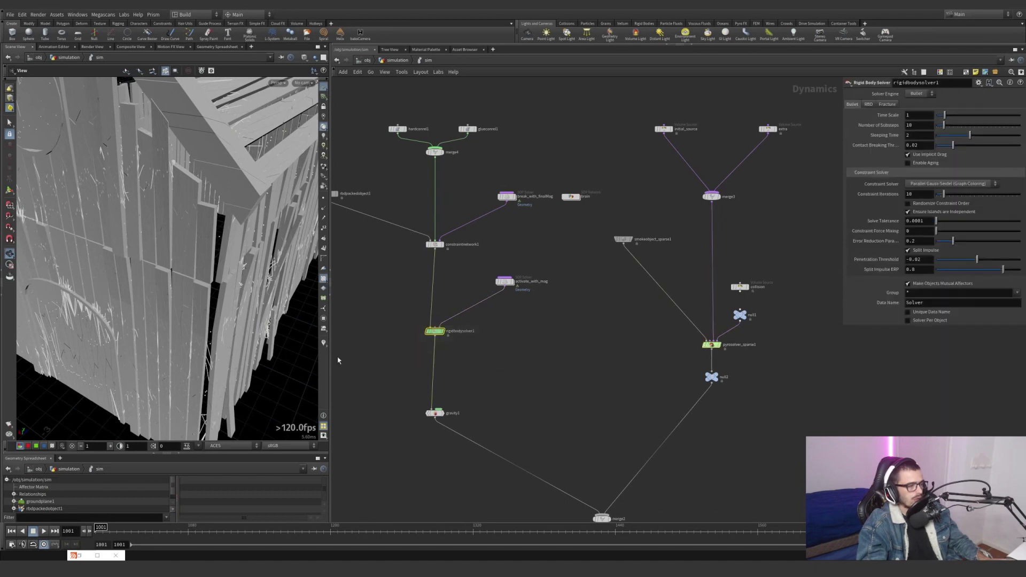
scroll(106, 507, "down", 1)
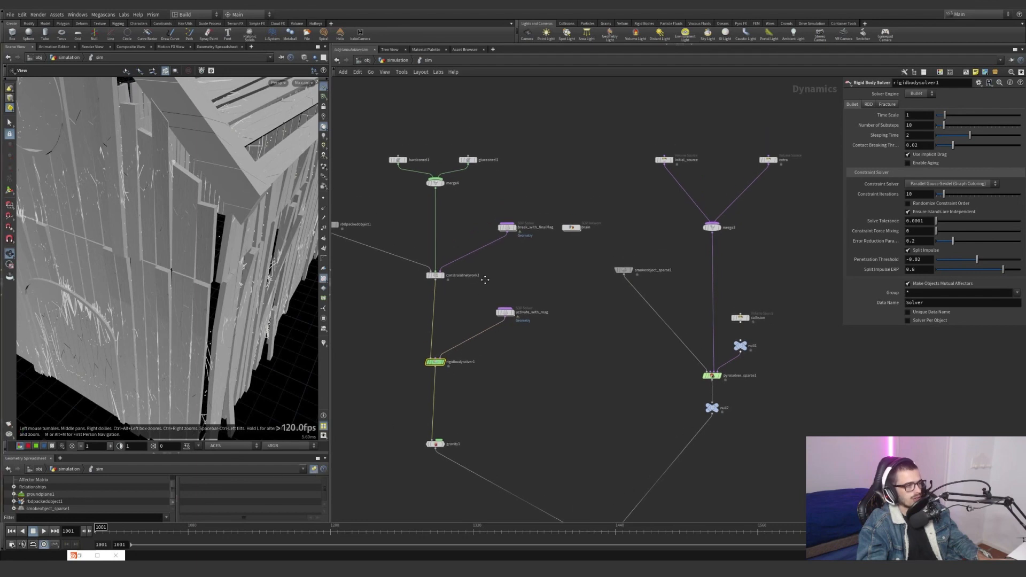
scroll(489, 128, "up", 3)
left_click(604, 229)
double_click(604, 229)
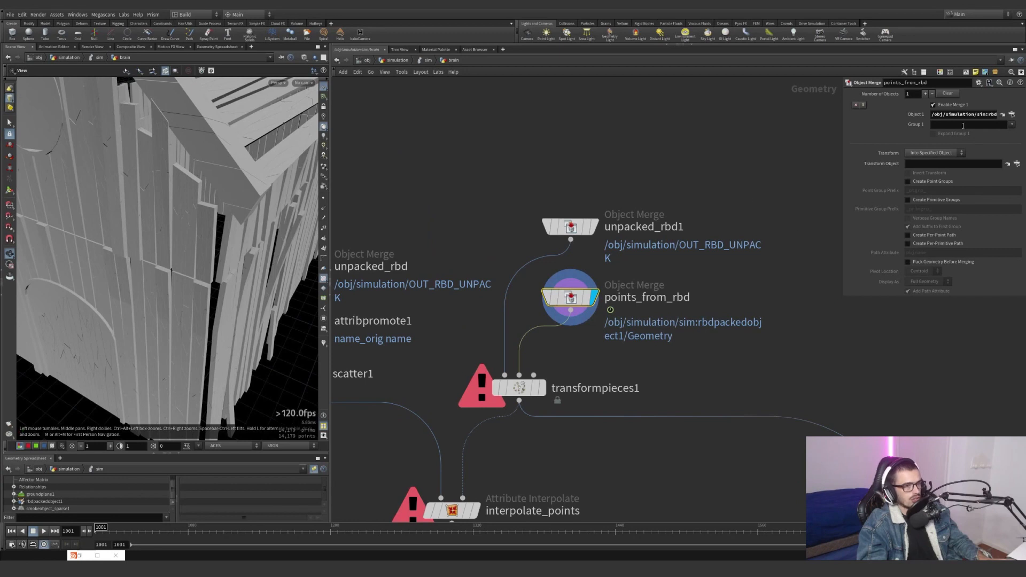
Expand rbdpackedobject1 in the spreadsheet's object tree and inspect its Geometry data.
left_click(14, 501)
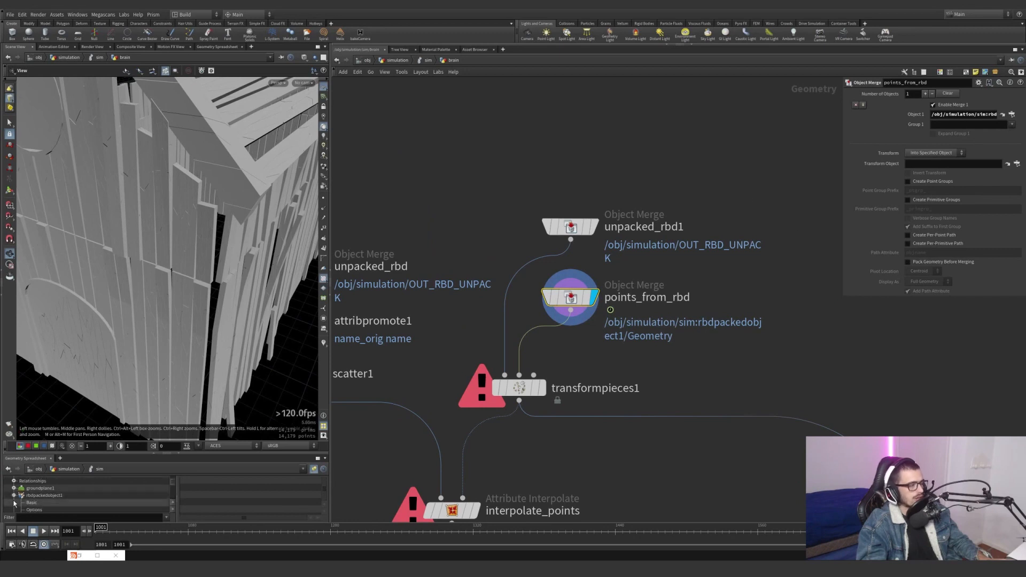
left_click(47, 497)
scroll(51, 499, "down", 3)
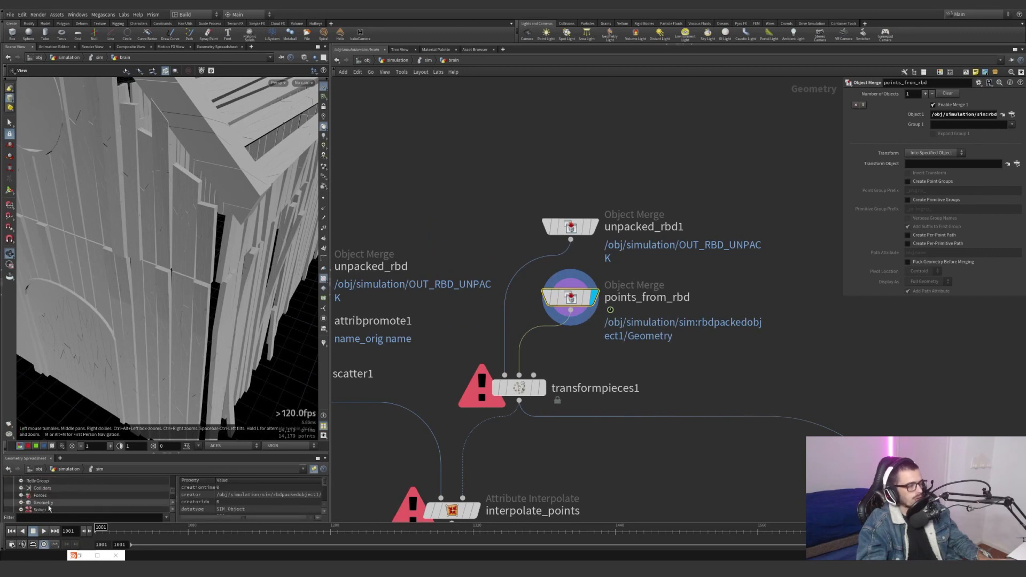
left_click(44, 503)
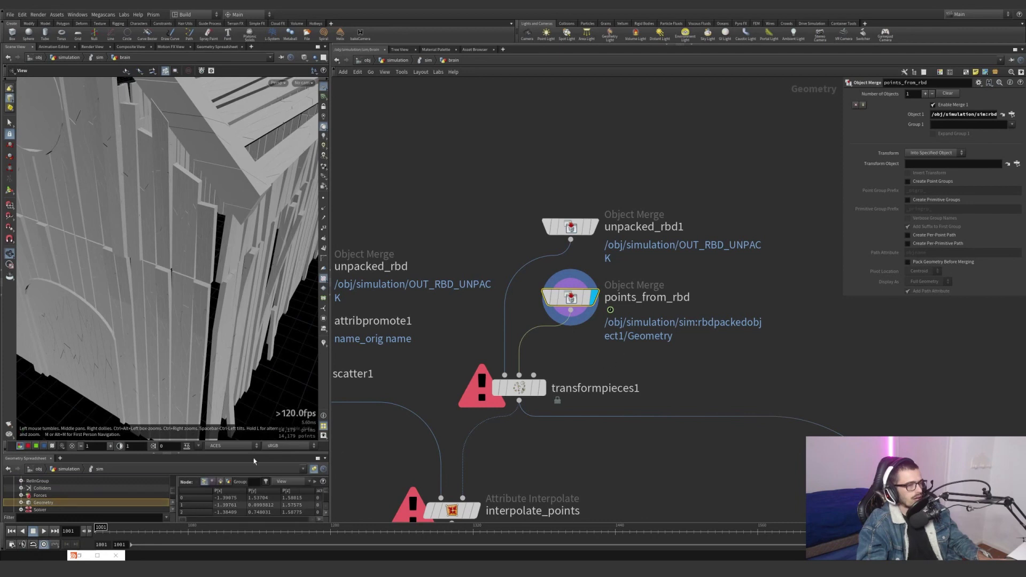
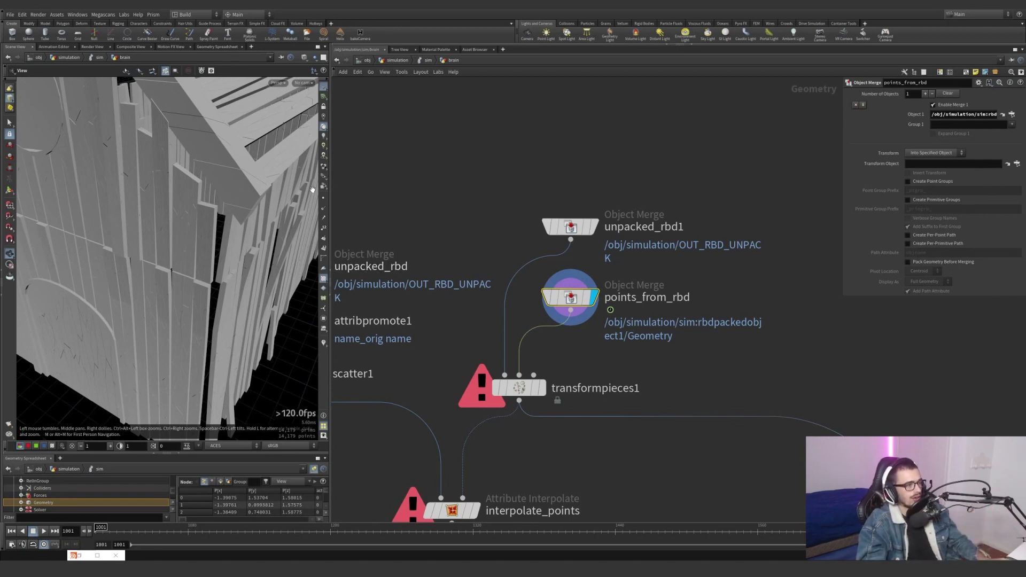
Turn on point display in the viewport, frame the whole house, and display the unpacked_rbd1 object merge.
left_click(324, 198)
scroll(229, 177, "down", 6)
left_click_drag(213, 256, 176, 198)
left_click(576, 228)
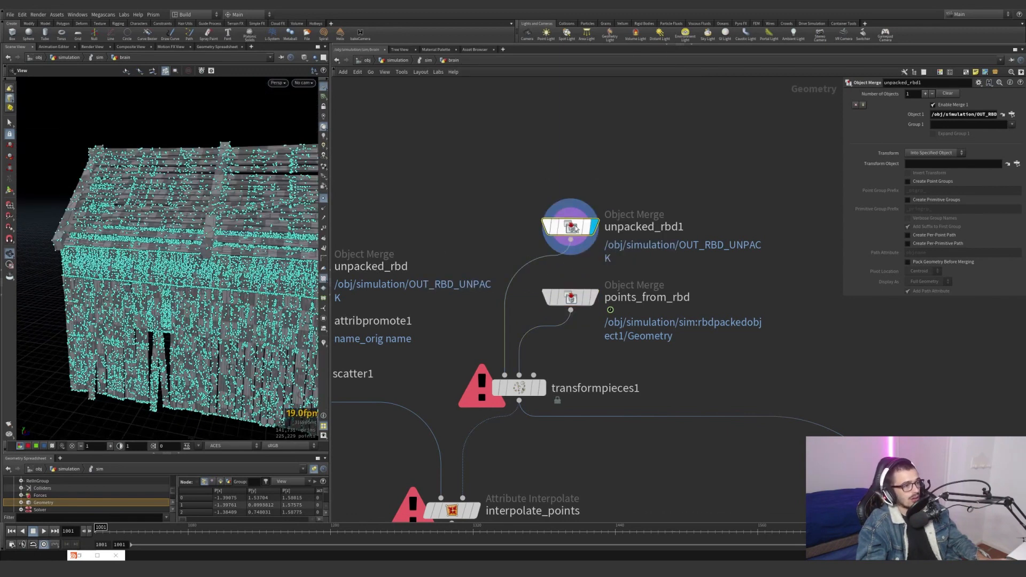
Display transformpieces1 in the viewport and select its points_from_rbd input for reference.
left_click(519, 397)
left_click_drag(580, 449, 466, 343)
mouse_move(466, 343)
left_mouse_down()
mouse_move(674, 449)
mouse_move(473, 343)
left_mouse_up()
left_click(582, 293)
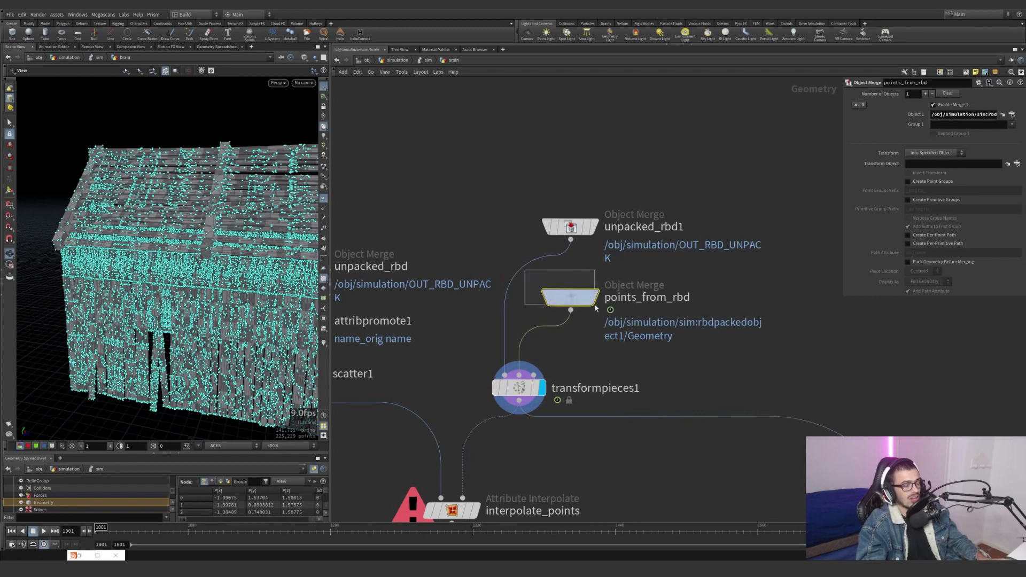
middle_click_drag(619, 379, 629, 293)
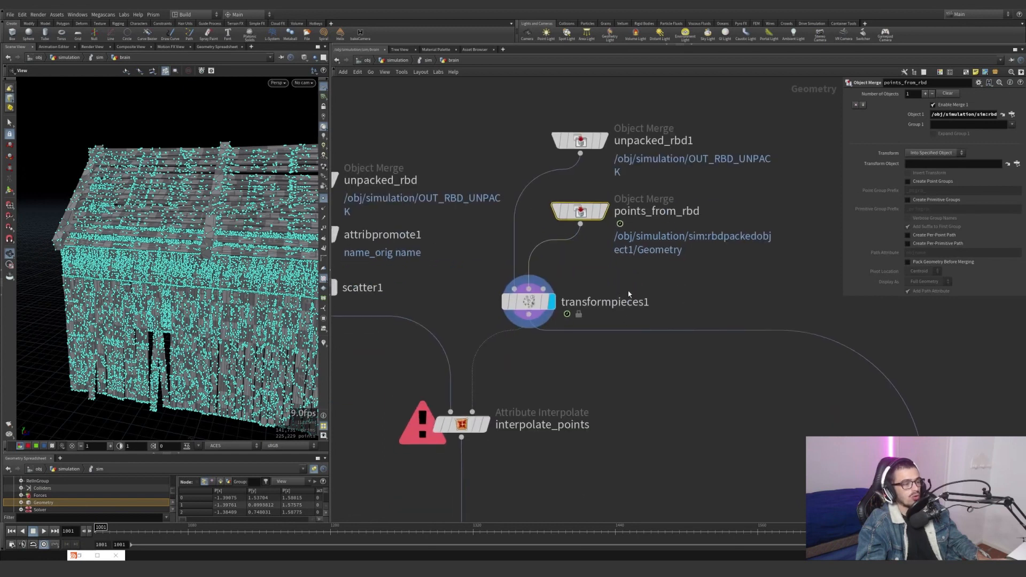
Display points_from_rbd, connect a trial Unpack node to its output, and delete that node again.
left_click(581, 230)
left_click(680, 367)
left_click(604, 211)
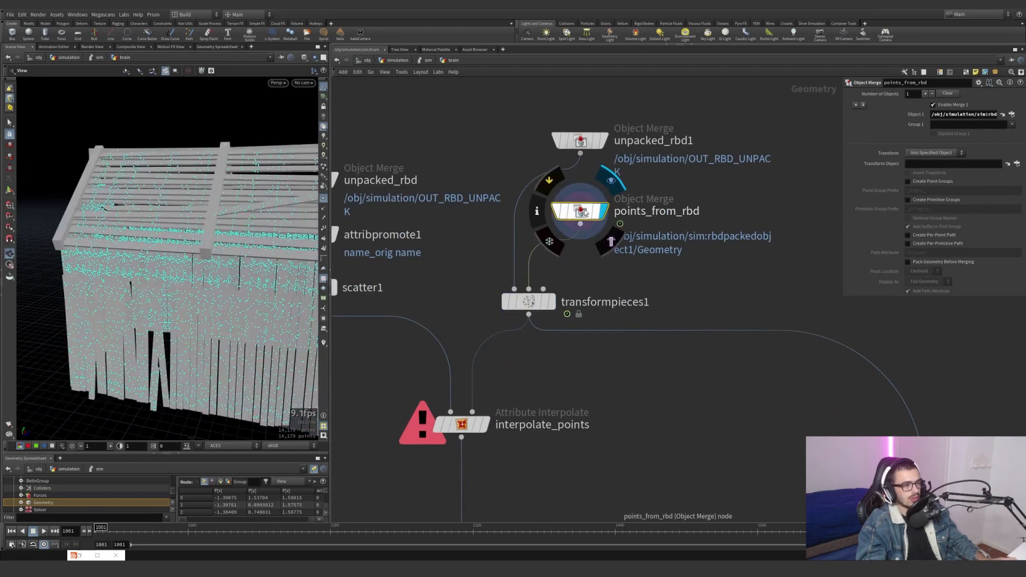
left_click(580, 224)
left_click(659, 380)
type("un")
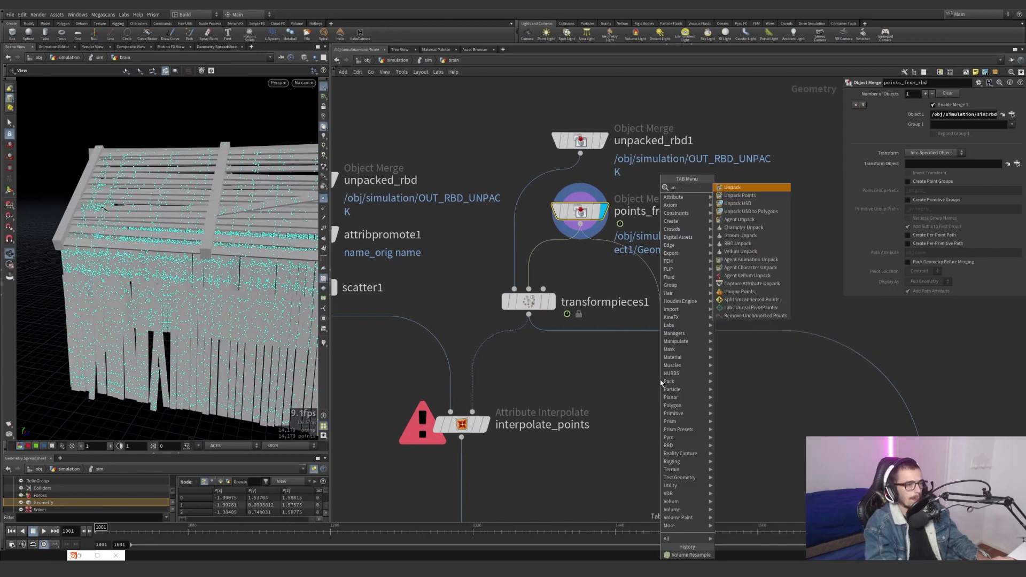
key("Return")
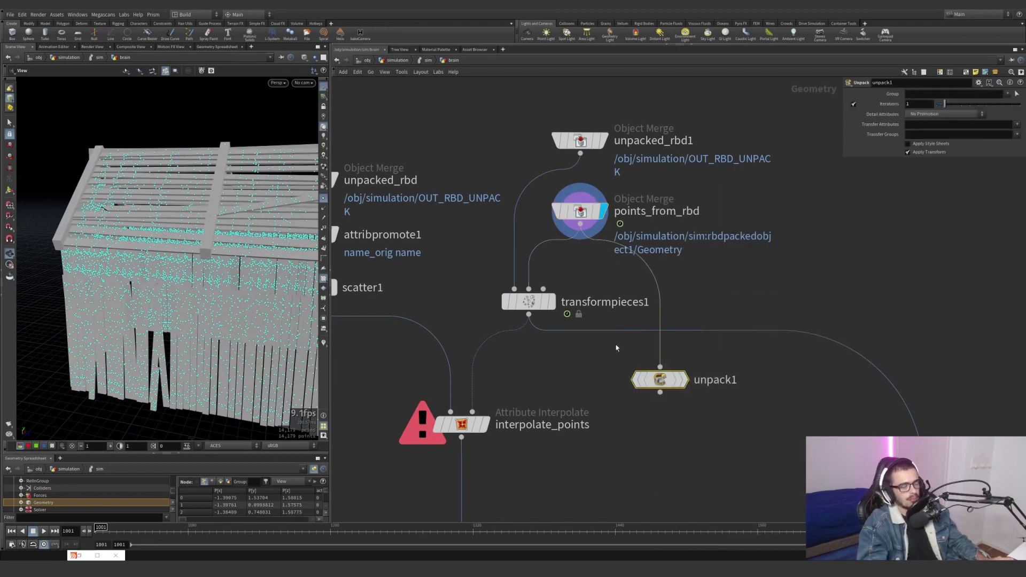
key("Delete")
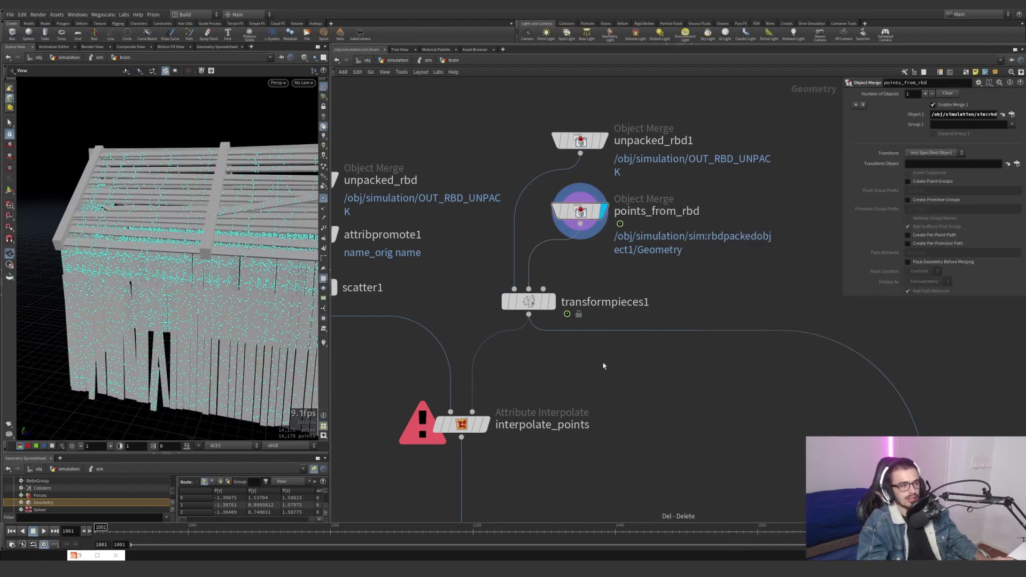
Display transformpieces1 again and review its piece matching by the name attribute.
left_click_drag(602, 362, 467, 262)
left_click(551, 302)
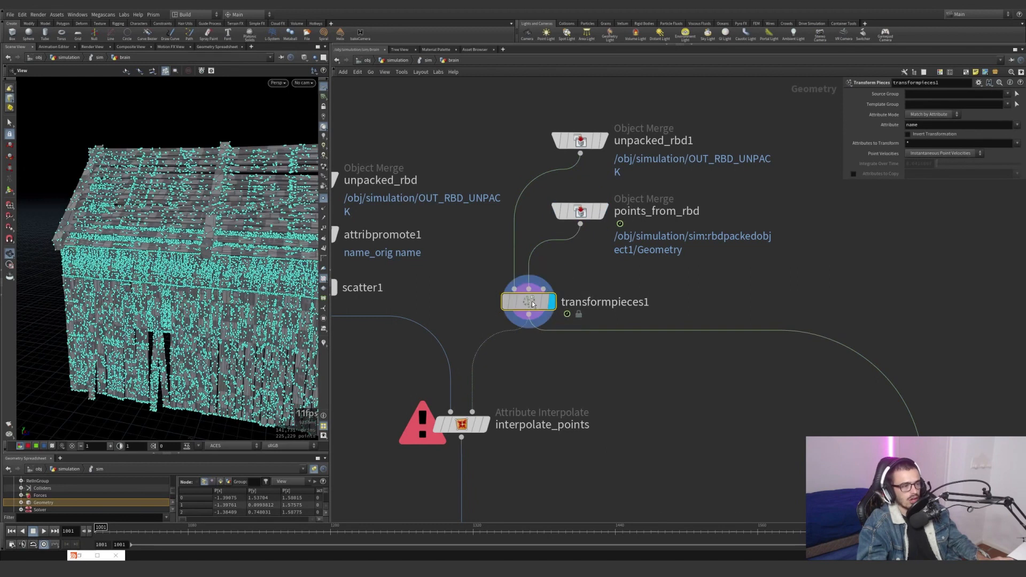
left_click_drag(614, 390, 501, 275)
Display the scattered points of scatter1 and view the node's output attribute settings.
middle_click_drag(585, 381, 681, 355)
left_click_drag(681, 352, 610, 283)
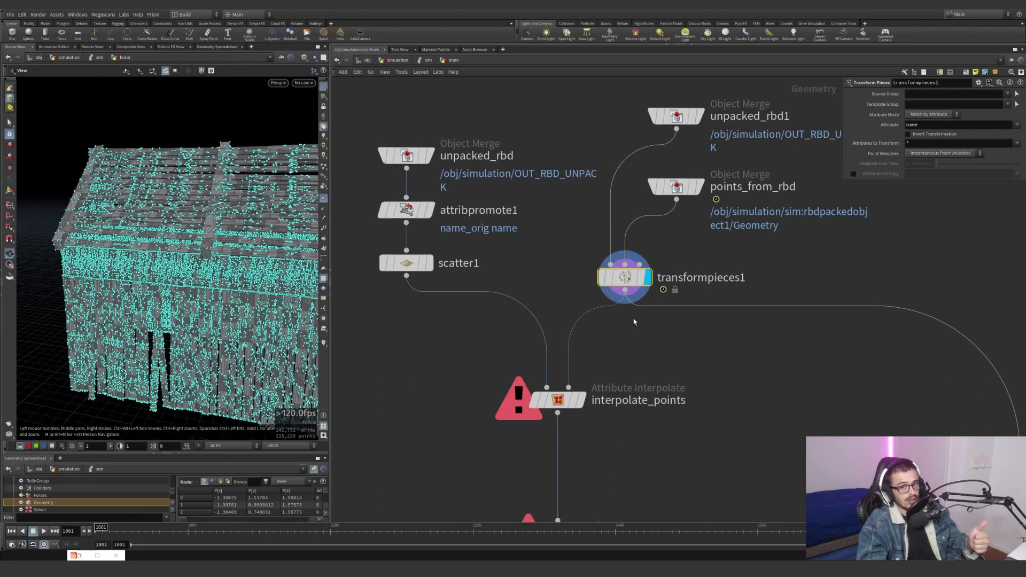
left_click(432, 264)
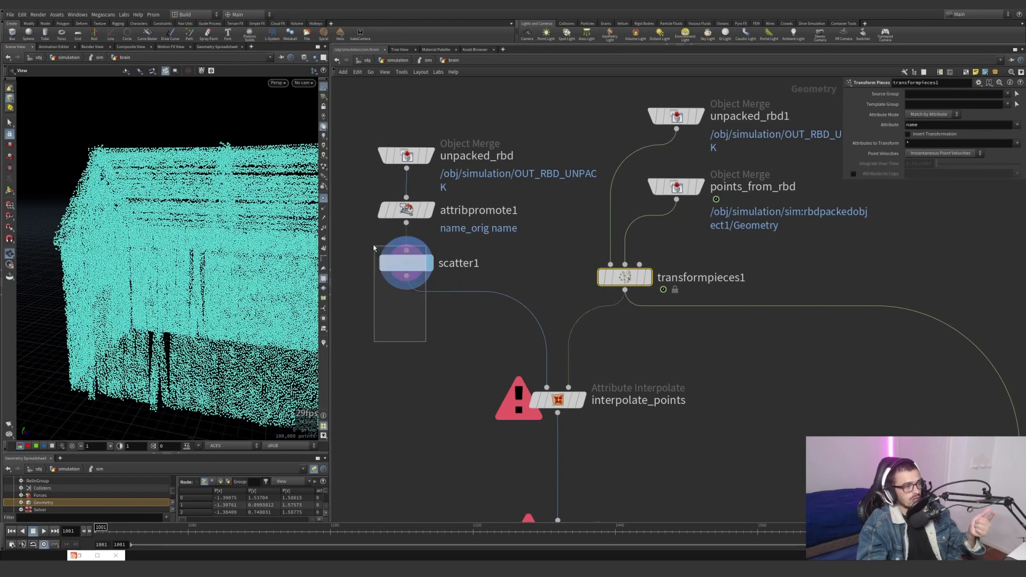
left_click(888, 104)
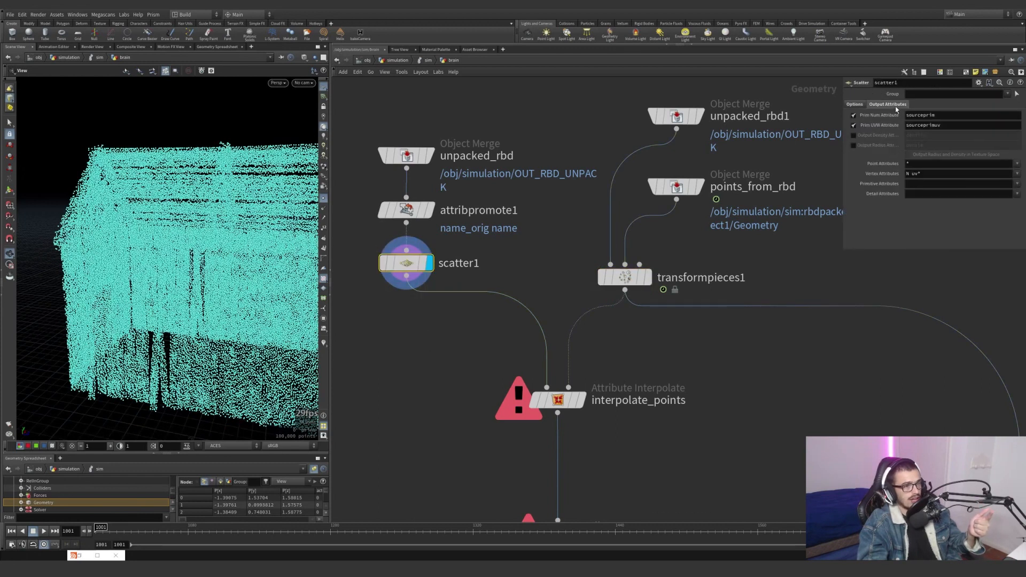
Advance the simulation past frame 1001 and compare the points_from_rbd geometry with the interpolate_points result in the brain network.
left_click(583, 400)
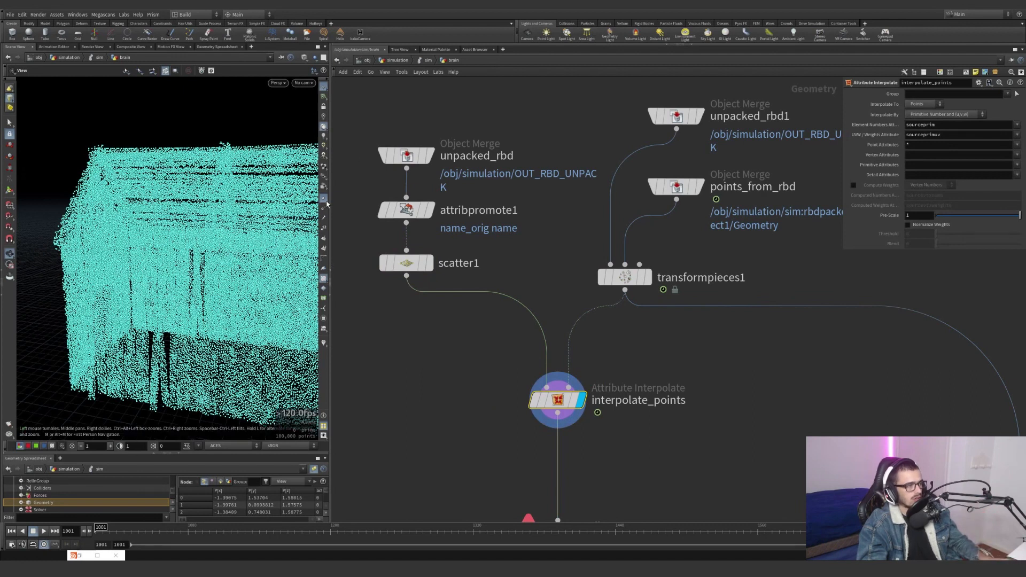
left_click(424, 61)
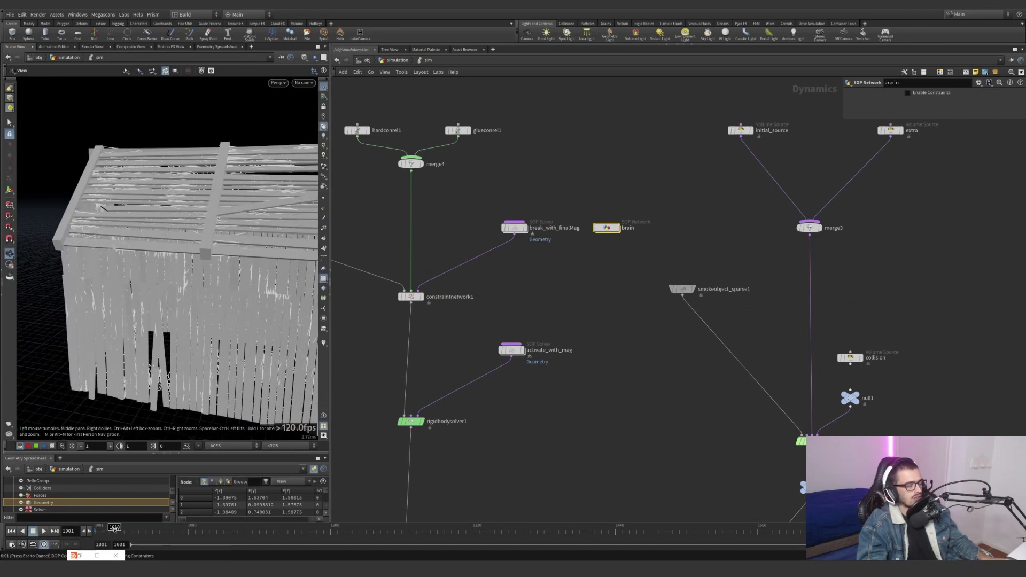
double_click(606, 229)
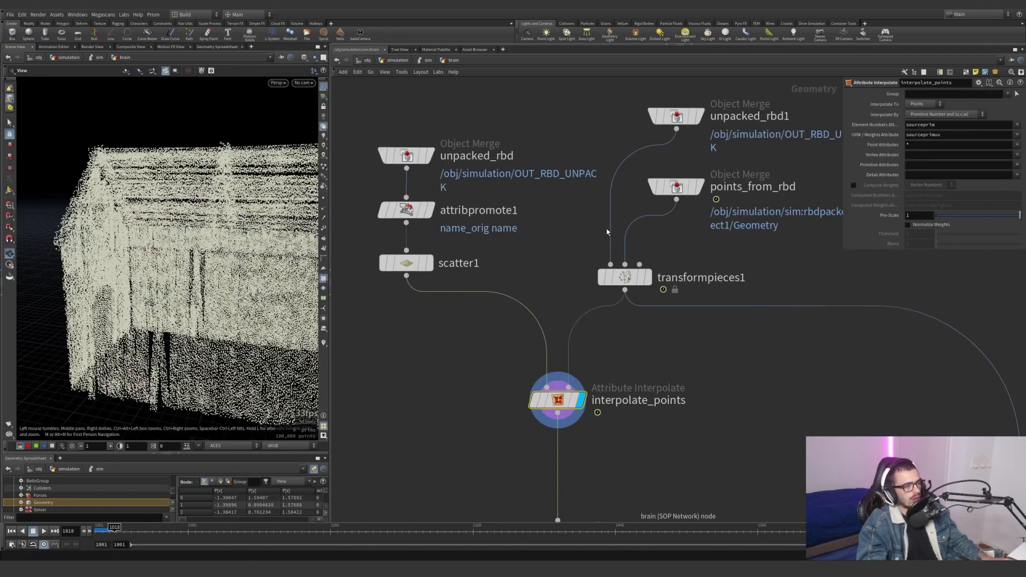
left_click(699, 186)
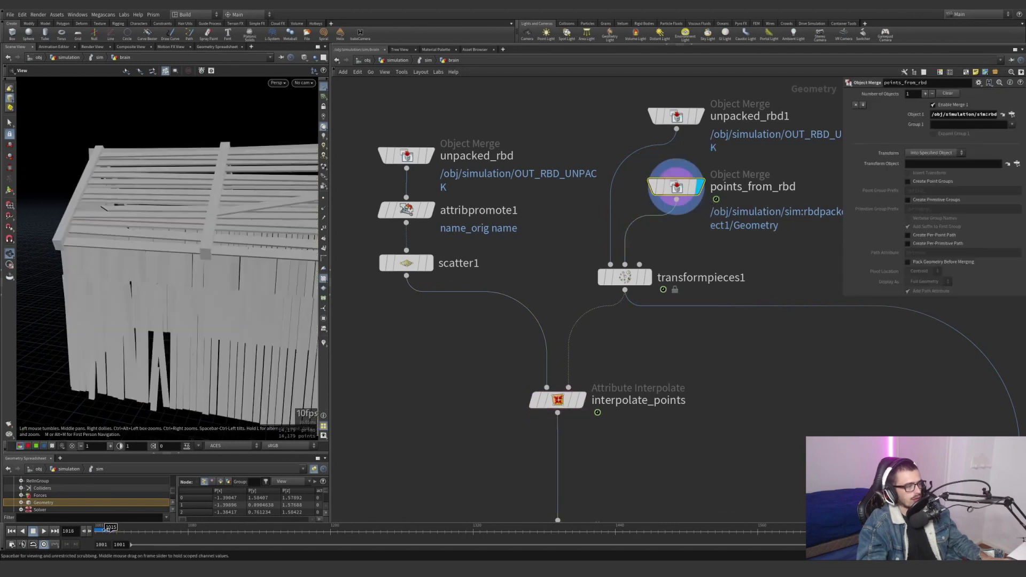
left_click_drag(214, 299, 355, 326)
left_click(581, 400)
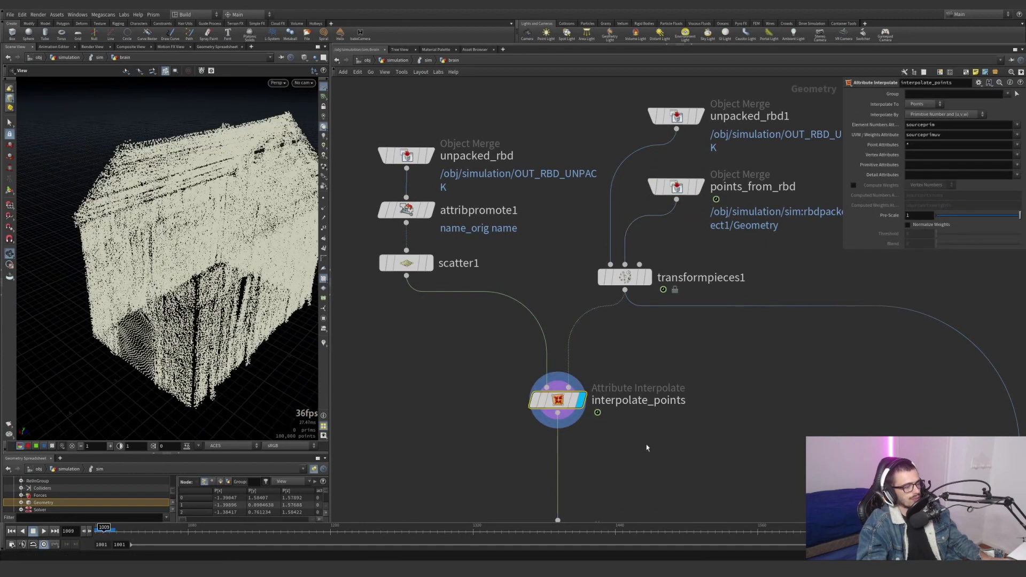
Display the OUT_POINTS_FOR_INFECT null below interpolate_points and inspect its point cloud.
scroll(566, 342, "down", 5)
scroll(566, 363, "up", 3)
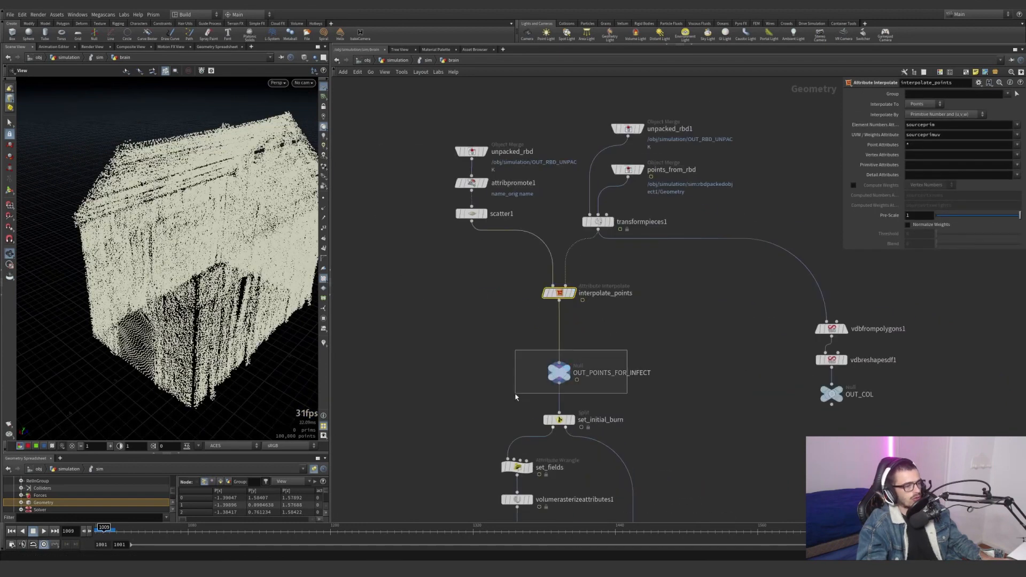
left_click(567, 373)
left_click_drag(160, 299, 191, 354)
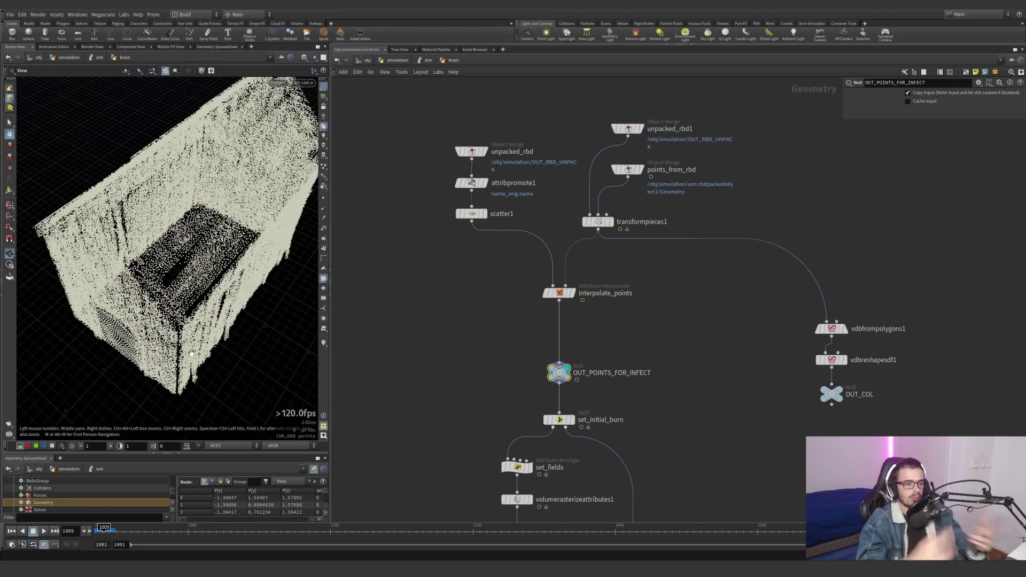
Inspect the collision branch by displaying vdbfrompolygons1 and vdbreshapesdf1, ending with the OUT_COL null selected.
scroll(735, 335, "up", 4)
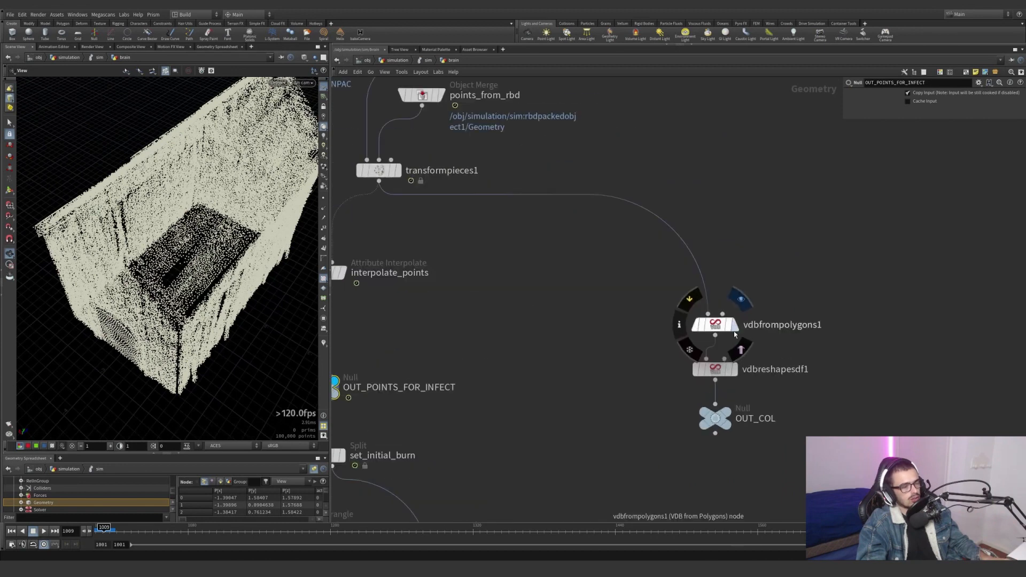
left_click(740, 299)
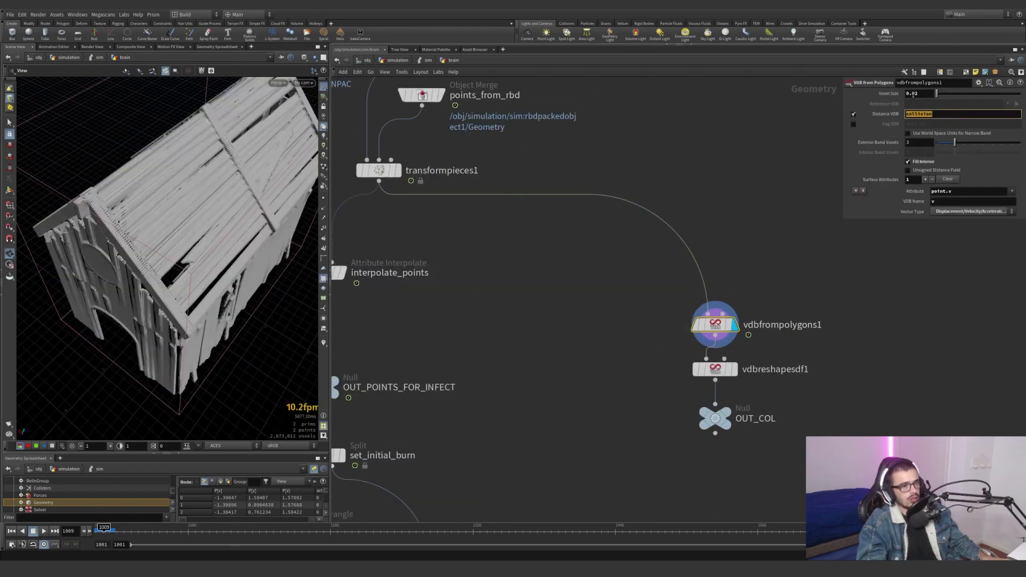
left_click(912, 94)
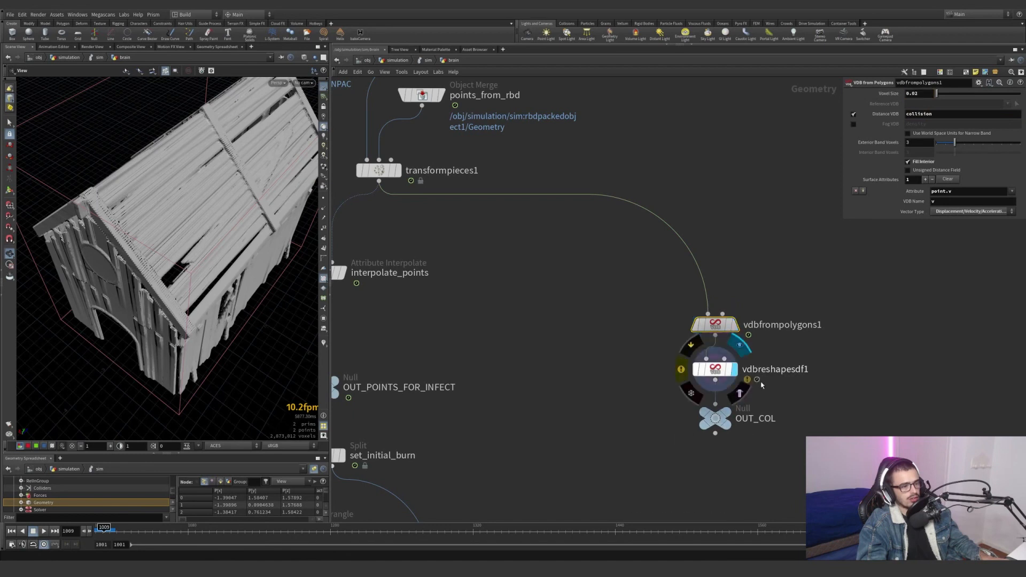
left_click(741, 343)
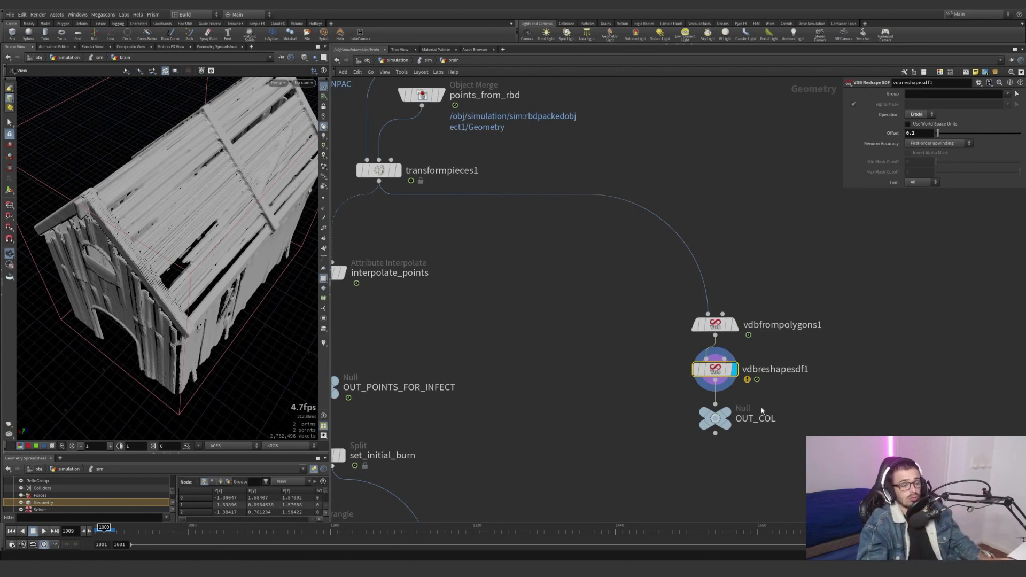
left_click(728, 414)
Switch from the collision branch back to the OUT_POINTS_FOR_INFECT null feeding the set_initial_burn split.
middle_click_drag(538, 382, 691, 343)
left_click(492, 348)
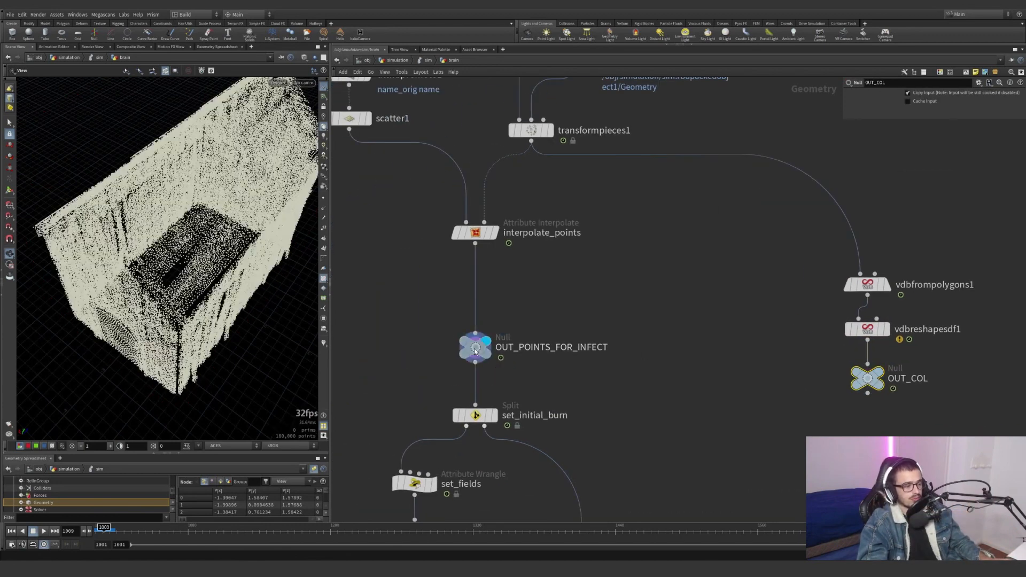
scroll(466, 262, "down", 3)
middle_click_drag(558, 331, 566, 301)
scroll(535, 342, "up", 5)
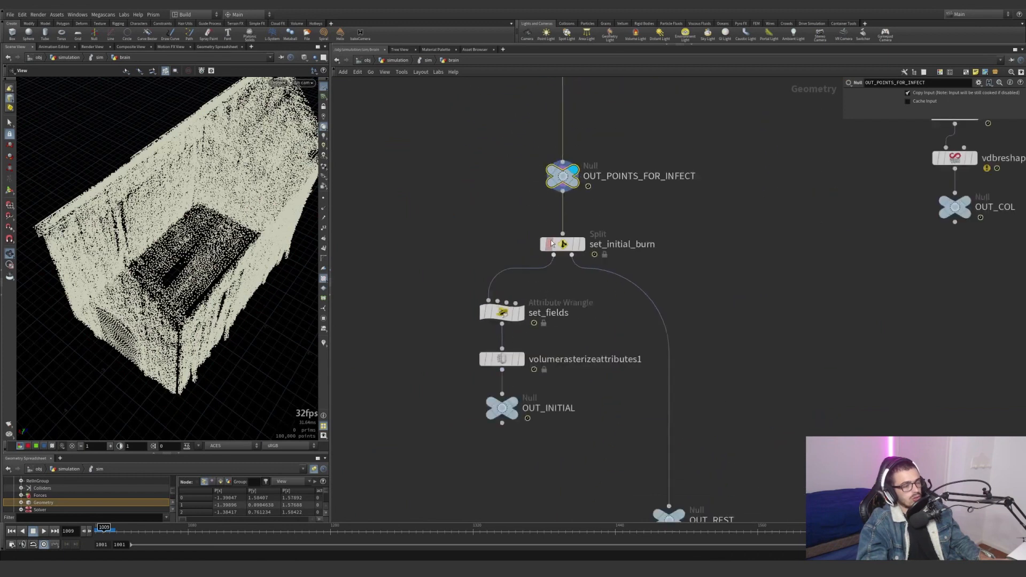
Try to reselect the point group of the set_initial_burn split interactively in the viewport.
left_click(544, 321)
left_click_drag(182, 368, 307, 293)
left_click(1016, 94)
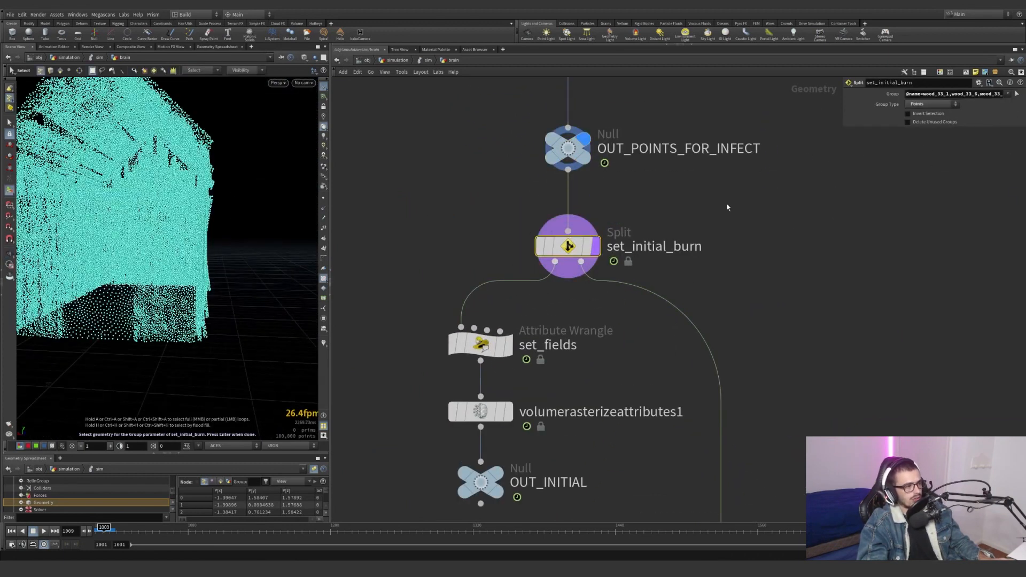
left_click_drag(155, 378, 230, 300)
key("Return")
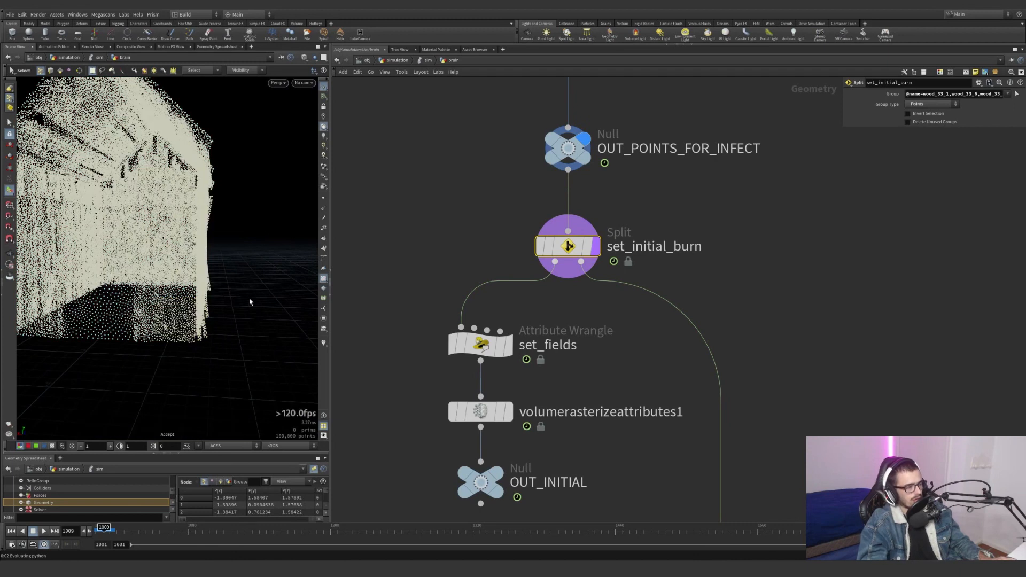
Undo the changed group selection on the set_initial_burn split.
left_click(99, 533)
left_click_drag(167, 344, 255, 275)
key("ctrl+z")
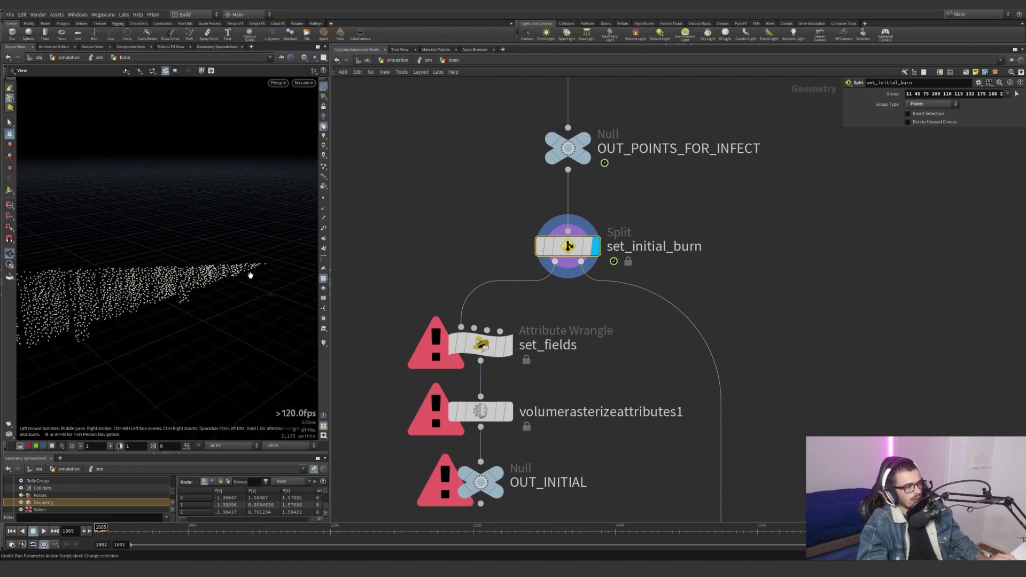
key("ctrl+z")
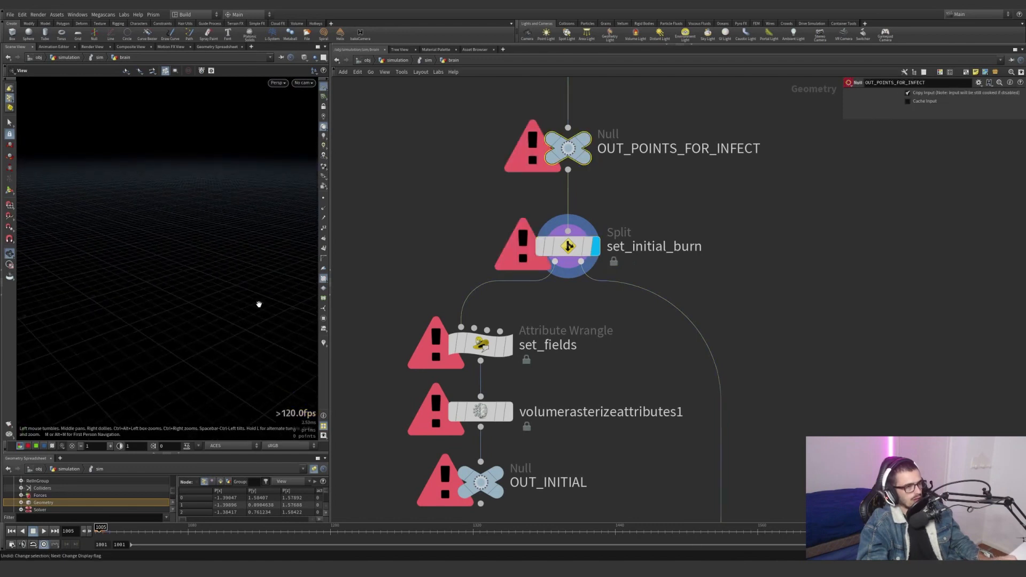
At frame 1004, compare the full OUT_POINTS_FOR_INFECT points with the subset kept by the set_initial_burn split.
left_click(83, 531)
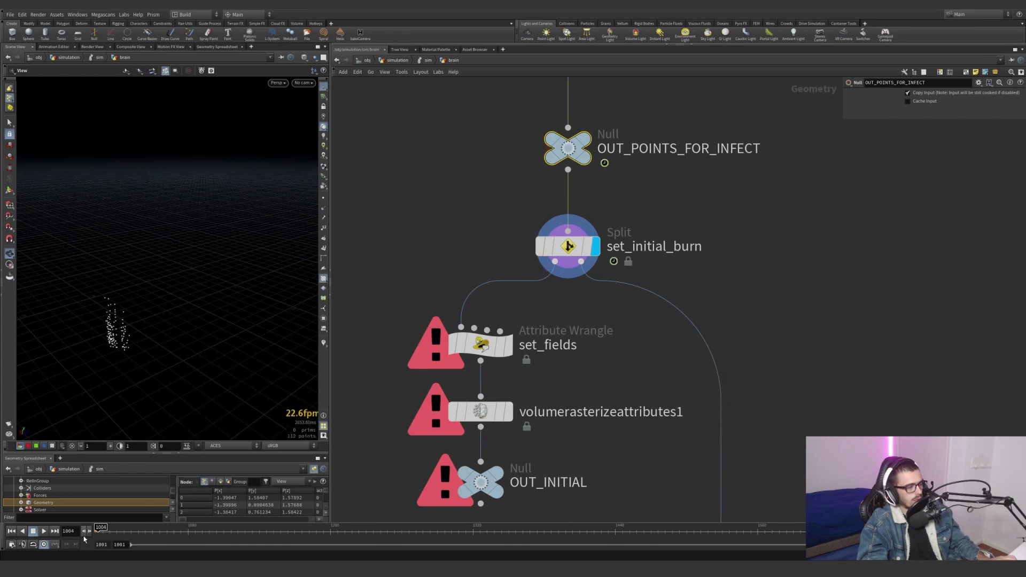
left_click_drag(142, 382, 171, 321)
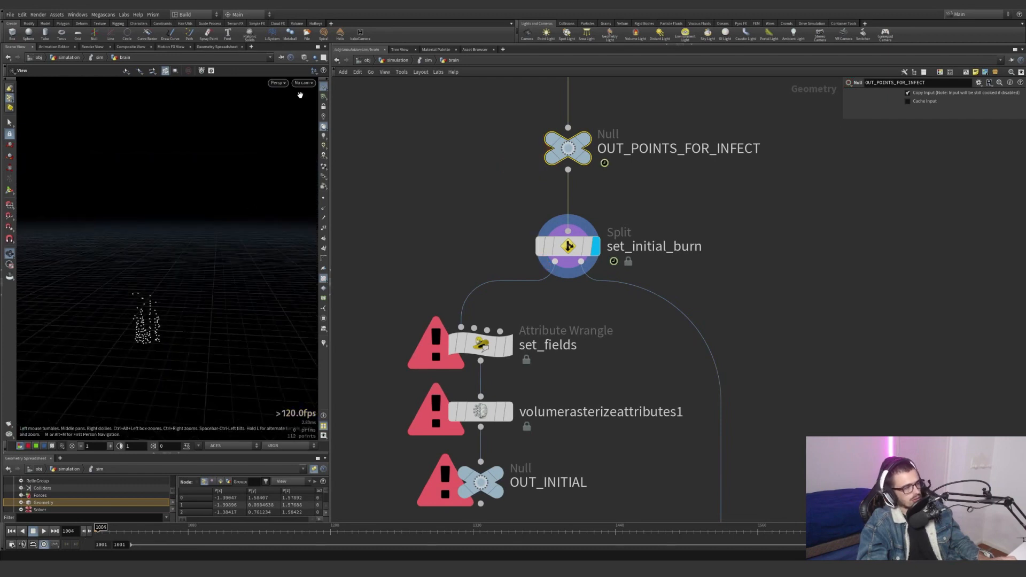
scroll(473, 198, "down", 1)
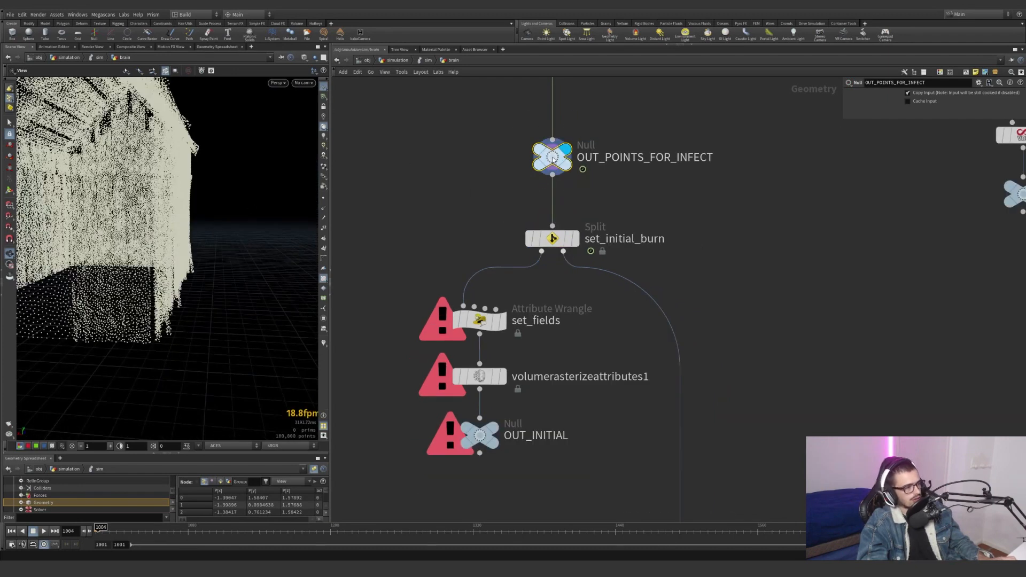
left_click(552, 239)
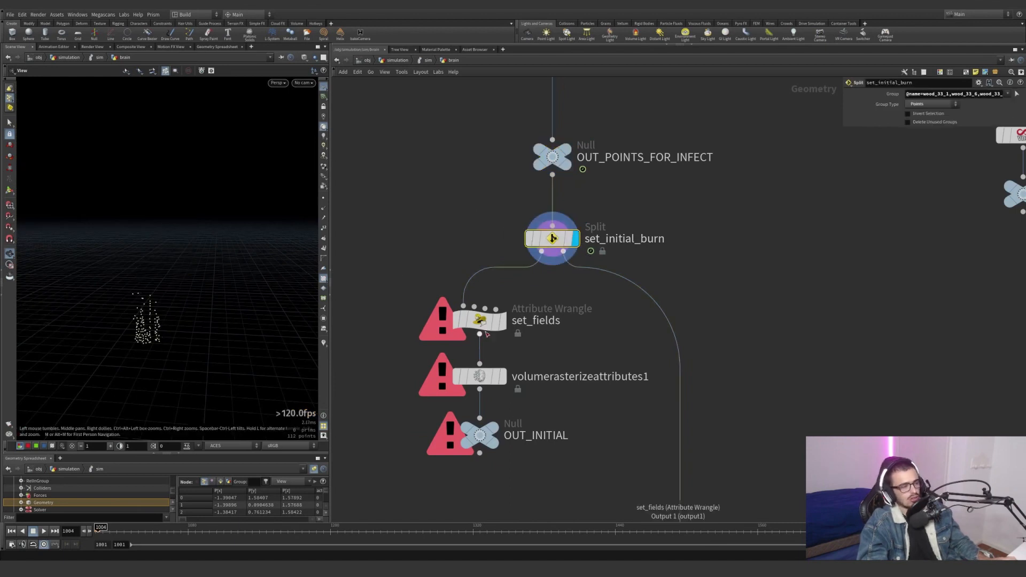
Display the set_fields wrangle and review its burn, temperature and density assignments.
left_click(503, 320)
left_click(477, 323)
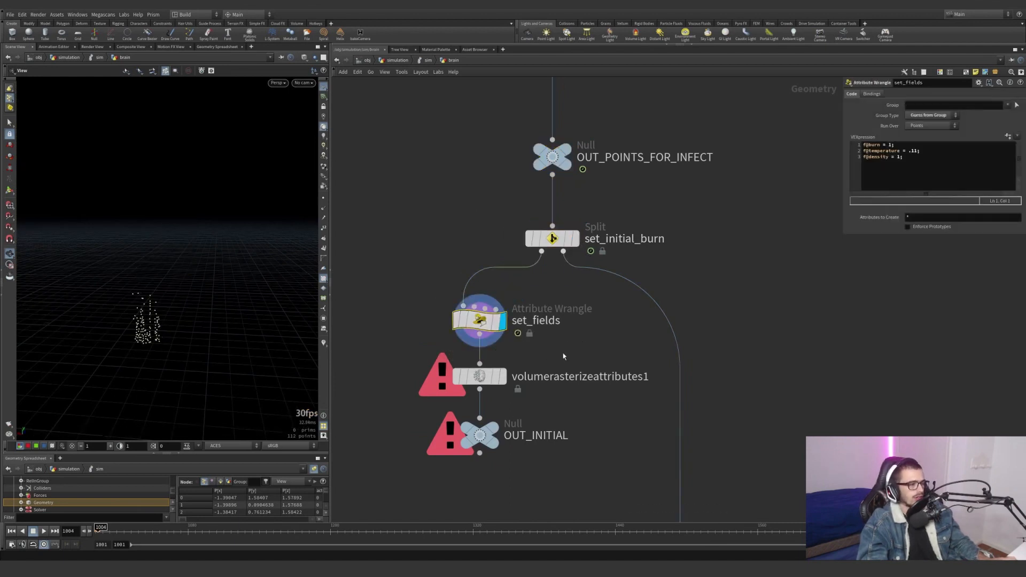
left_click(895, 145)
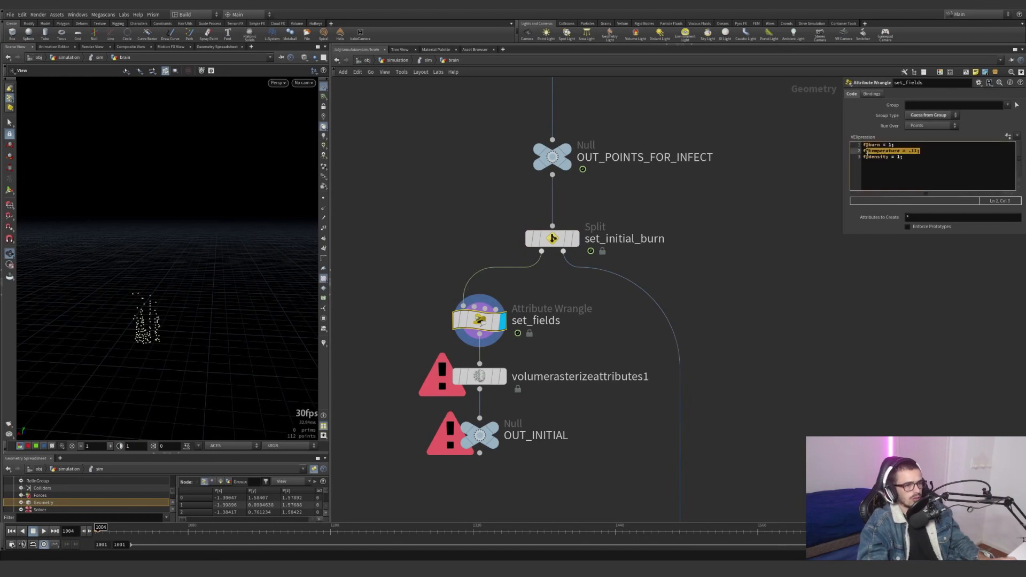
left_click_drag(909, 158, 856, 156)
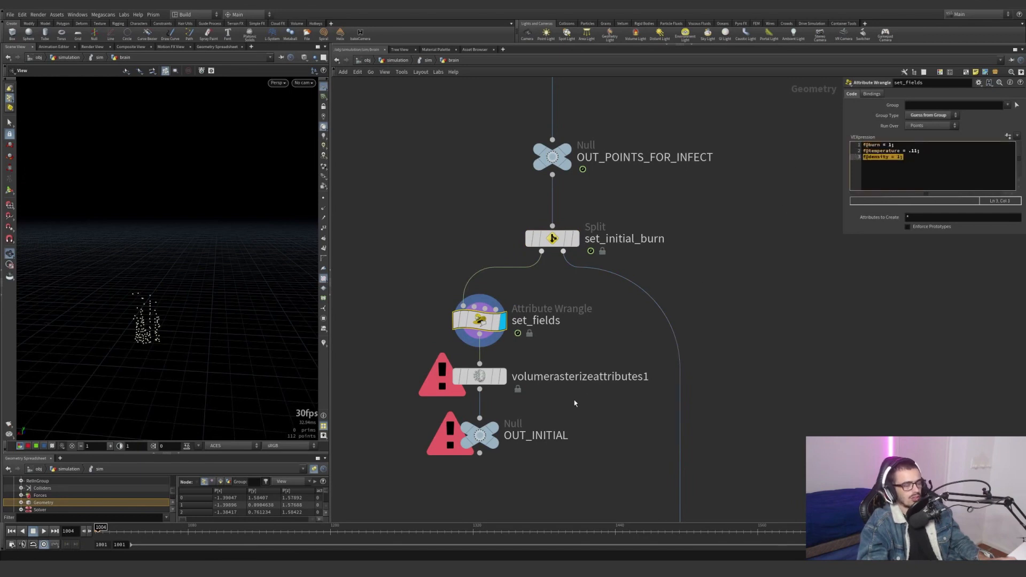
Display volumerasterizeattributes1 and review its attribute list, filter and coverage settings in a widened parameter area.
left_click(503, 377)
left_click_drag(594, 430, 397, 370)
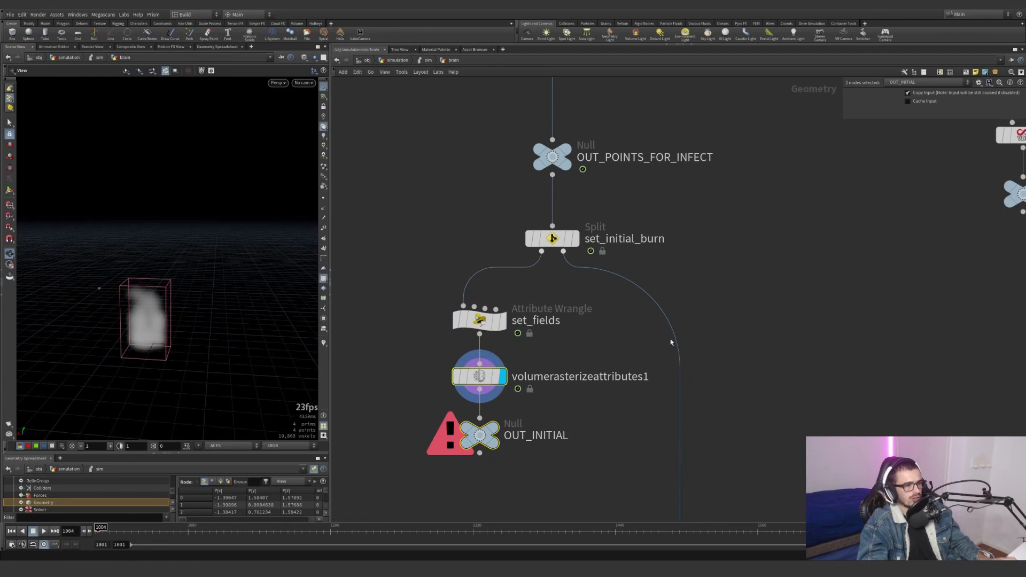
left_click(486, 378)
left_click_drag(841, 268, 679, 328)
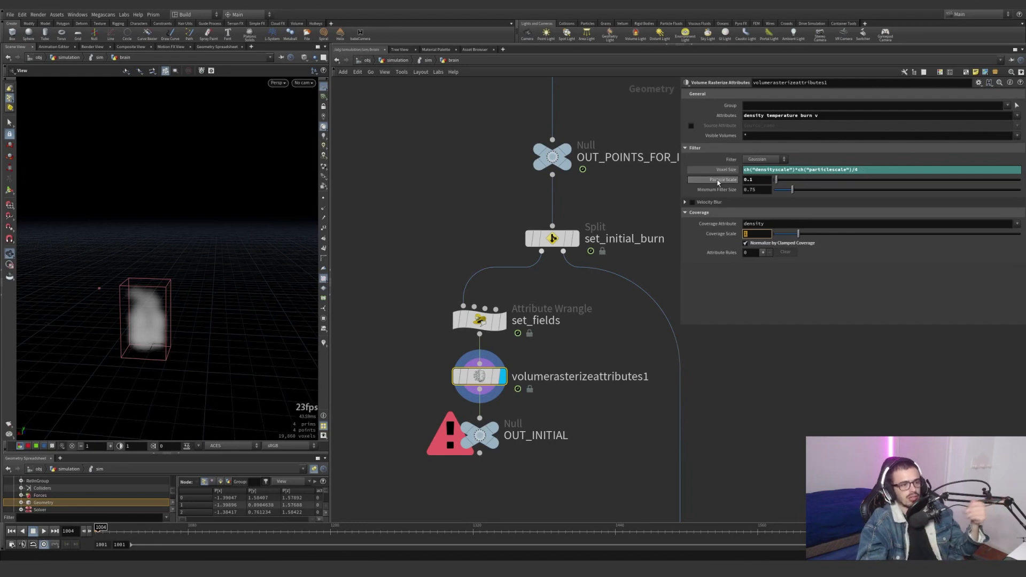
double_click(763, 115)
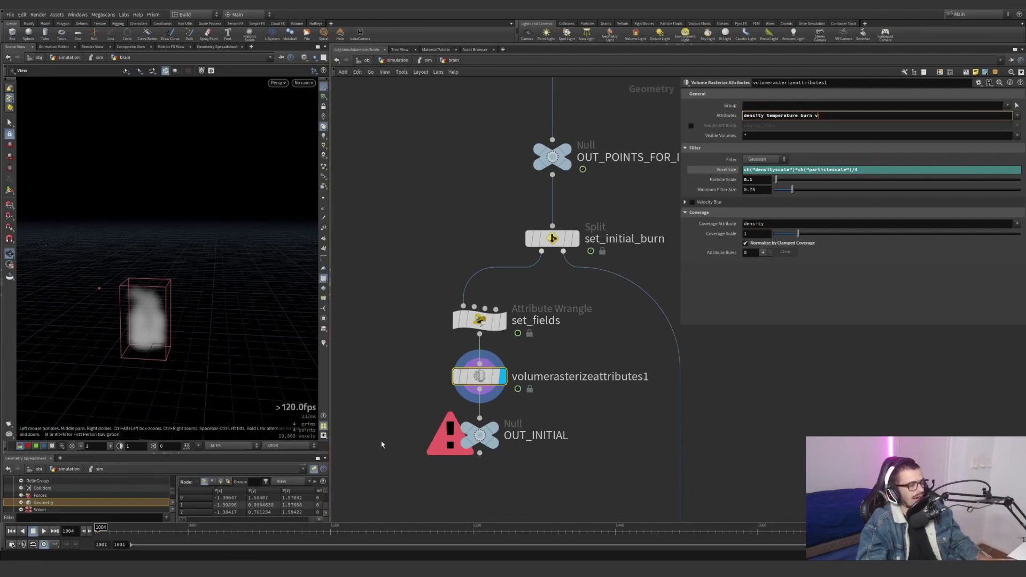
Display OUT_INITIAL at frame 1001 and review the field mappings of the initial_source volume source in the sim network.
left_click(492, 427)
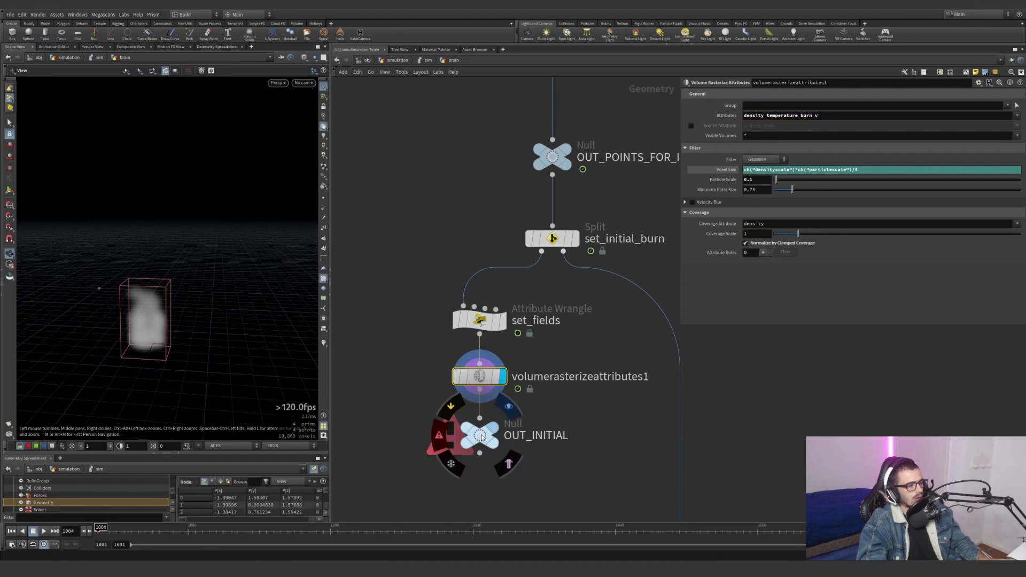
left_click(83, 533)
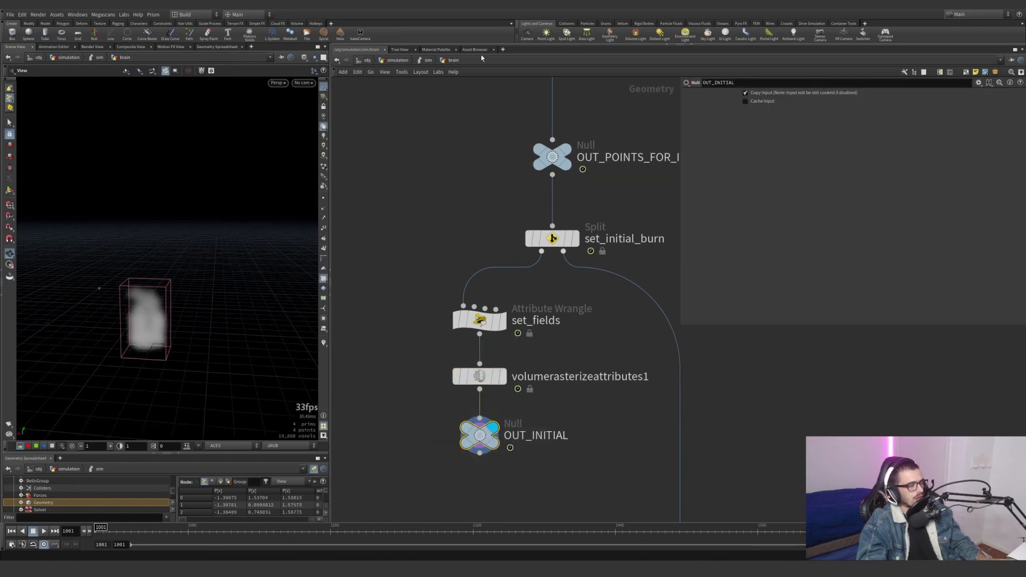
left_click(428, 60)
left_click(543, 167)
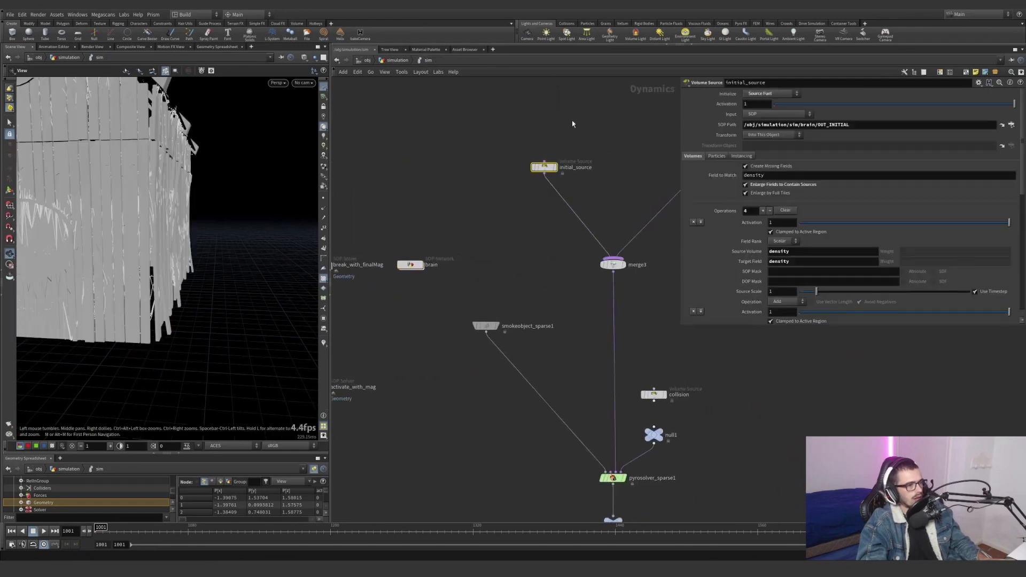
scroll(718, 264, "down", 5)
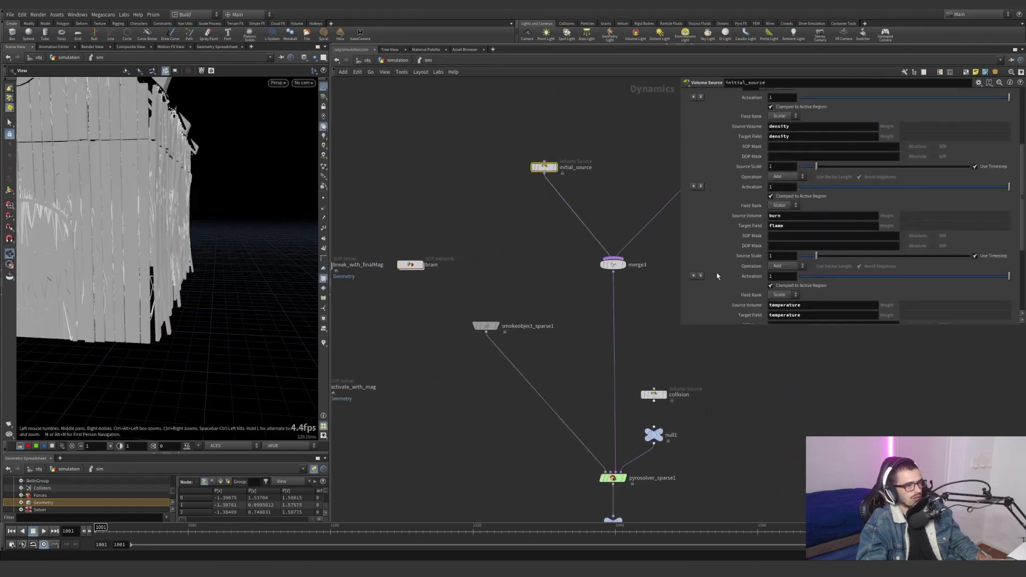
scroll(759, 214, "down", 5)
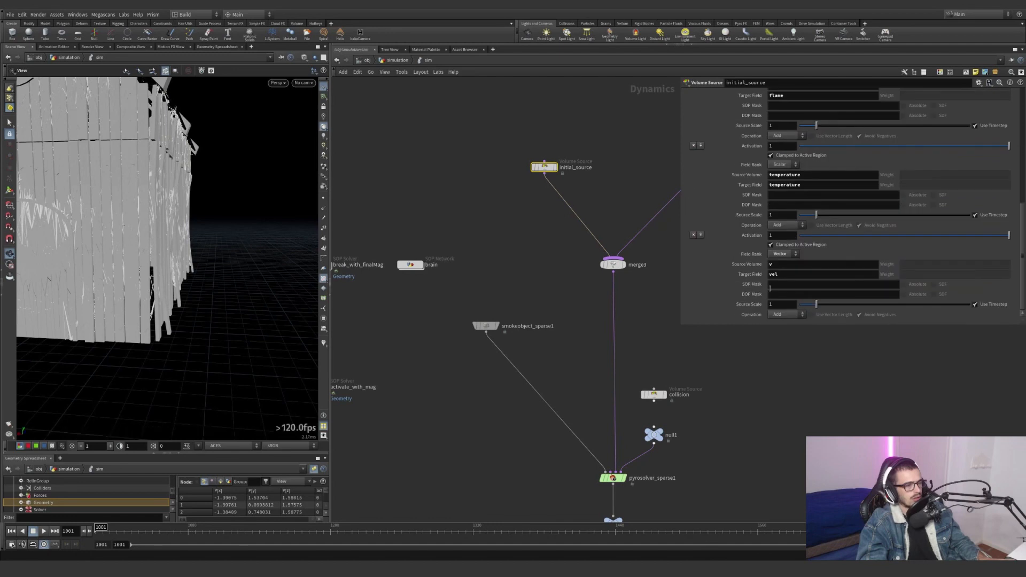
Reenter the brain network and display the OUT_REST null on the second output of set_initial_burn.
middle_click_drag(467, 257, 594, 265)
double_click(538, 276)
middle_click_drag(596, 419, 557, 366)
scroll(561, 441, "down", 4)
scroll(615, 481, "up", 4)
left_click(566, 435)
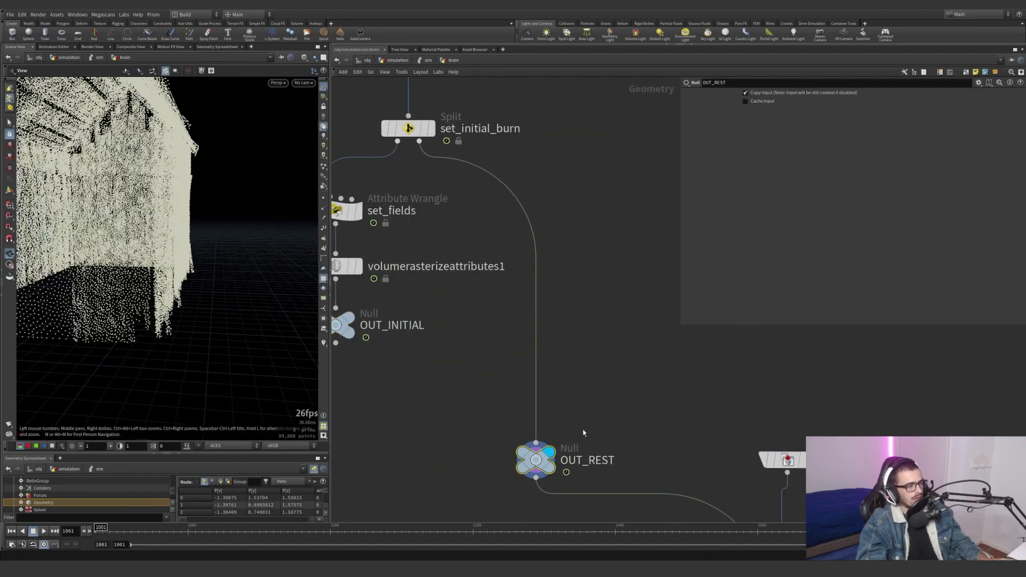
Inspect the OUT_REST points and display the low_res_smoke object merge feeding the spread_and_accumulate_fire solver.
scroll(584, 433, "down", 3)
middle_click_drag(584, 433, 566, 355)
left_click_drag(189, 262, 144, 203)
middle_click_drag(626, 362, 449, 309)
scroll(452, 319, "down", 5)
scroll(496, 205, "up", 2)
scroll(490, 361, "up", 4)
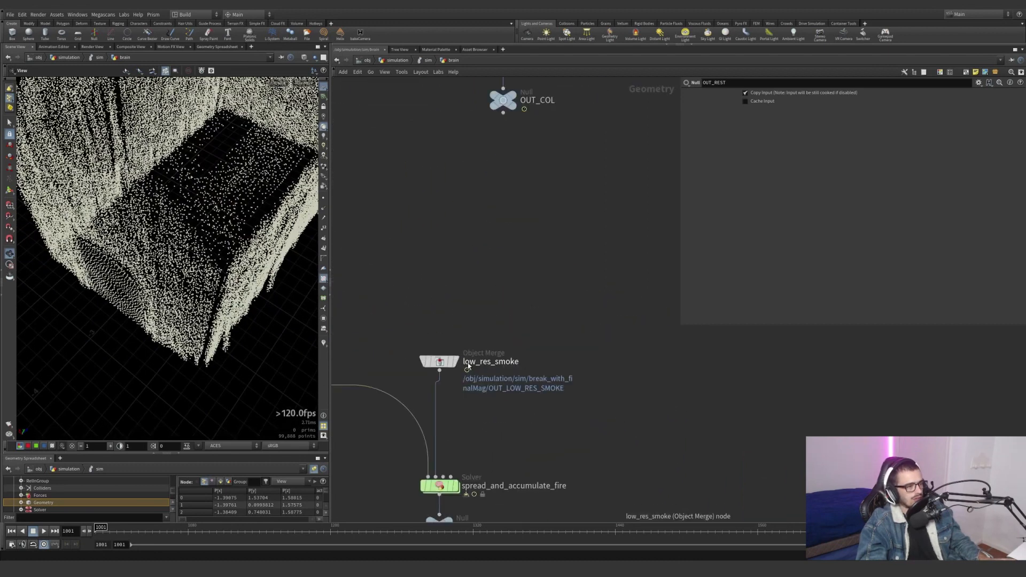
left_click(456, 366)
left_click(449, 364)
scroll(572, 265, "down", 5)
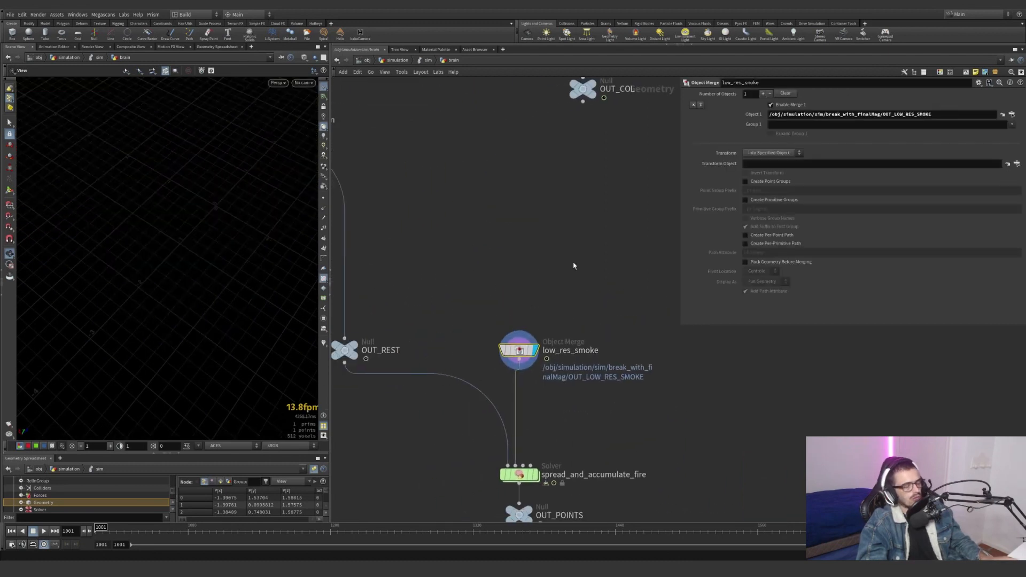
Follow the low_res_smoke reference to OUT_LOW_RES_SMOKE and reenter the break_with_finalMag solver from the sim network.
left_click(1001, 115)
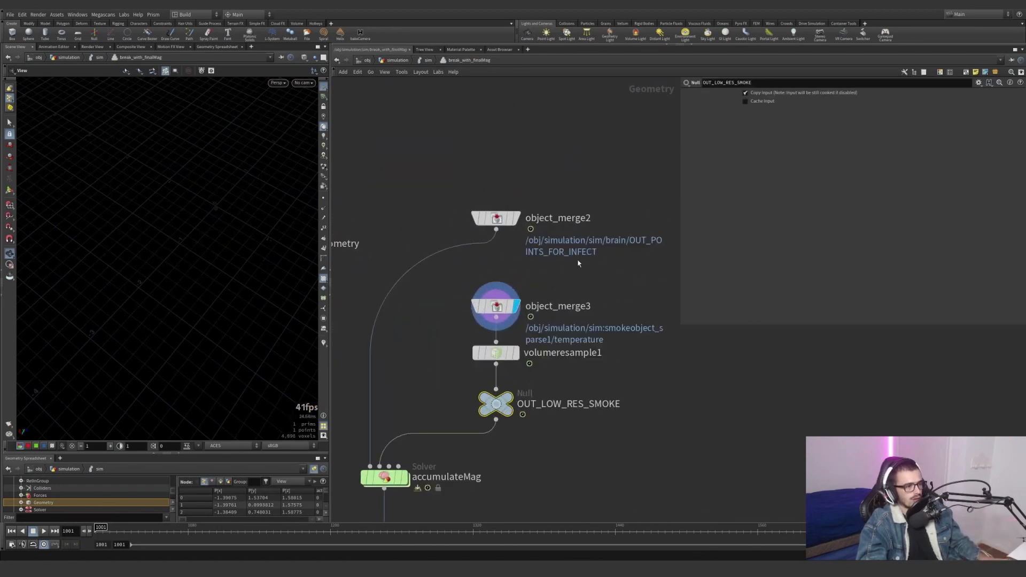
scroll(469, 265, "down", 2)
left_click(428, 62)
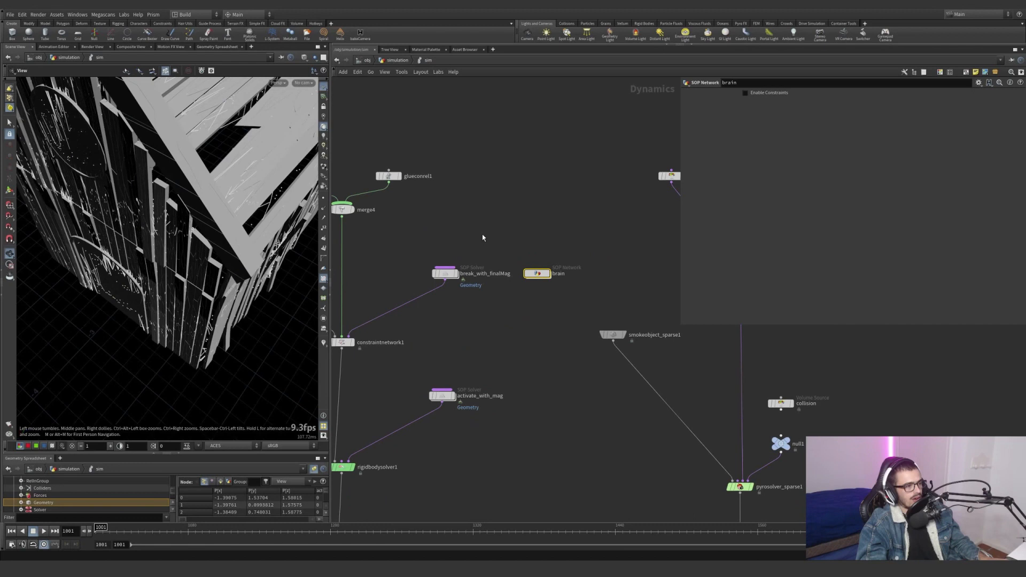
double_click(444, 275)
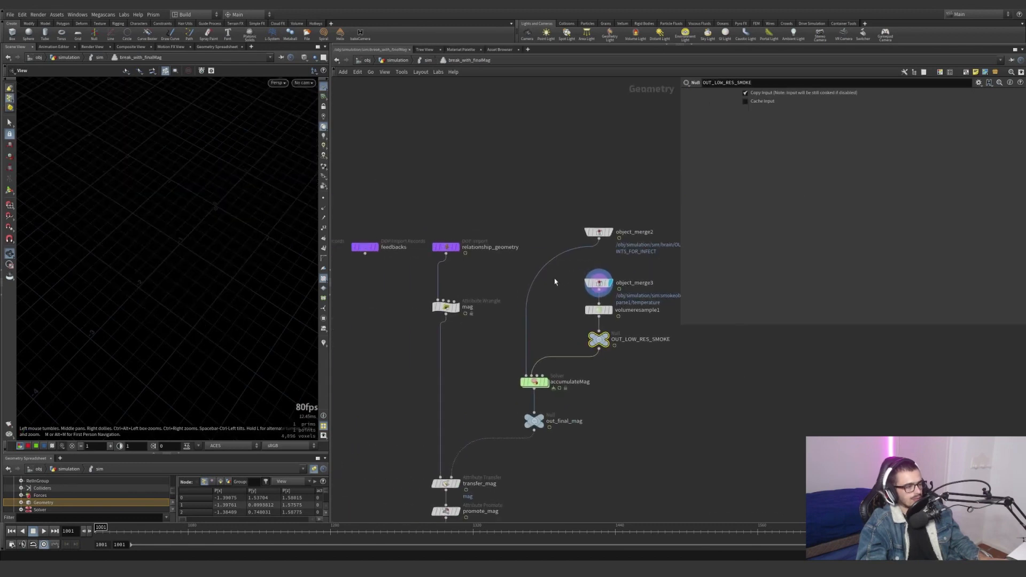
Display object_merge2 in break_with_finalMag and follow its reference to OUT_POINTS_FOR_INFECT in the brain network.
scroll(561, 251, "up", 2)
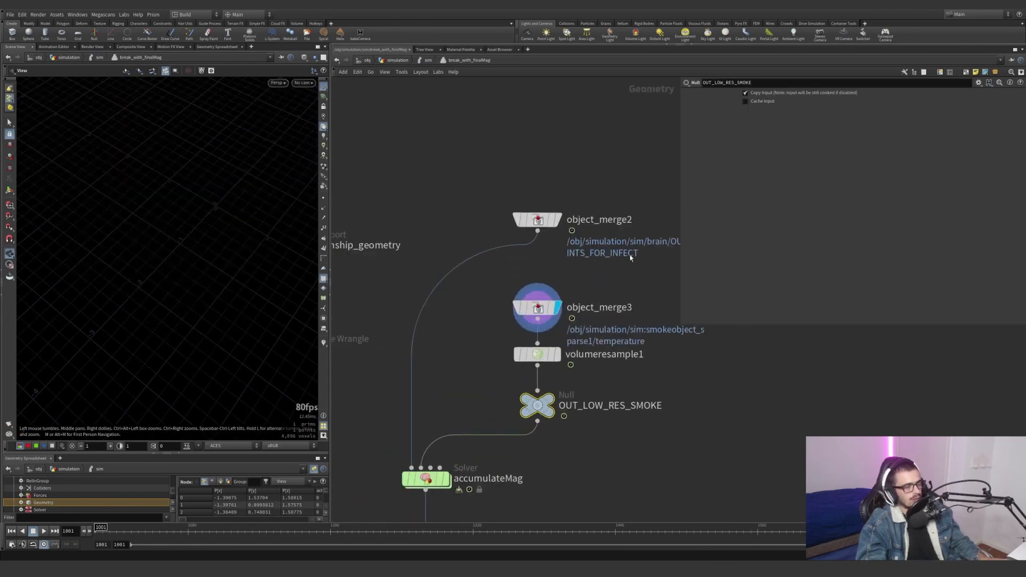
middle_click_drag(630, 258, 599, 271)
middle_click_drag(546, 251, 466, 254)
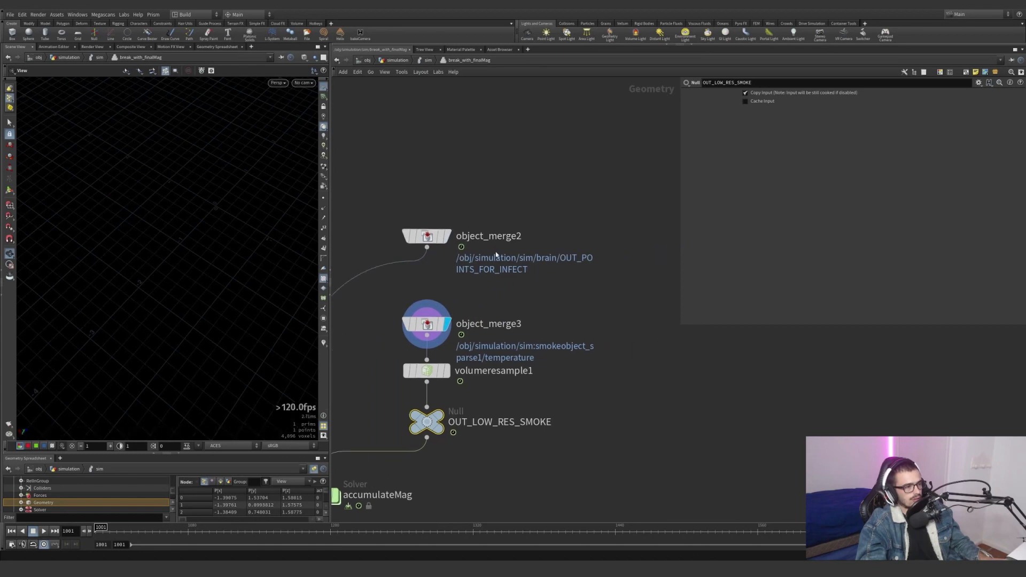
left_click(446, 236)
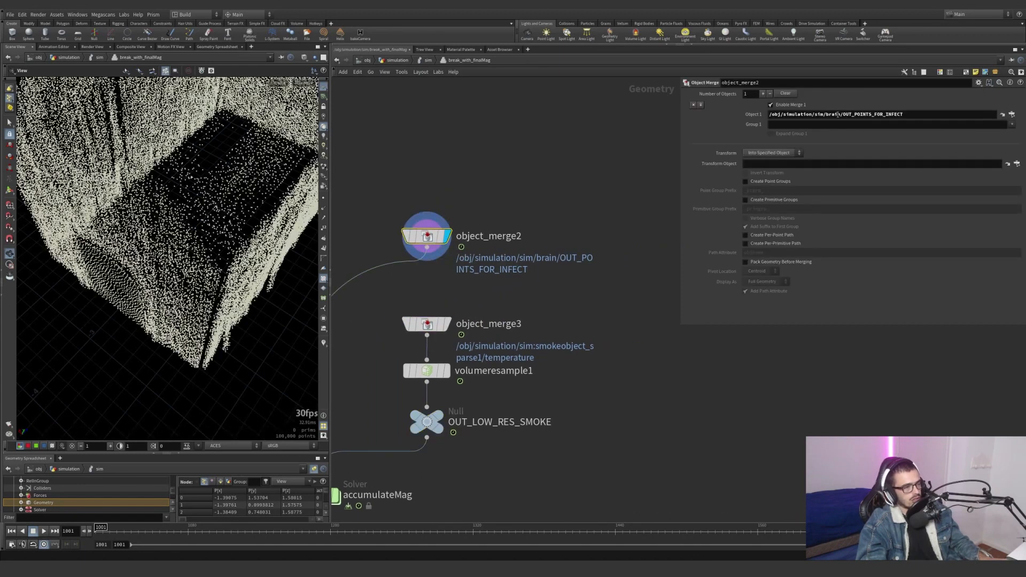
left_click(1002, 115)
left_click_drag(453, 157, 349, 127)
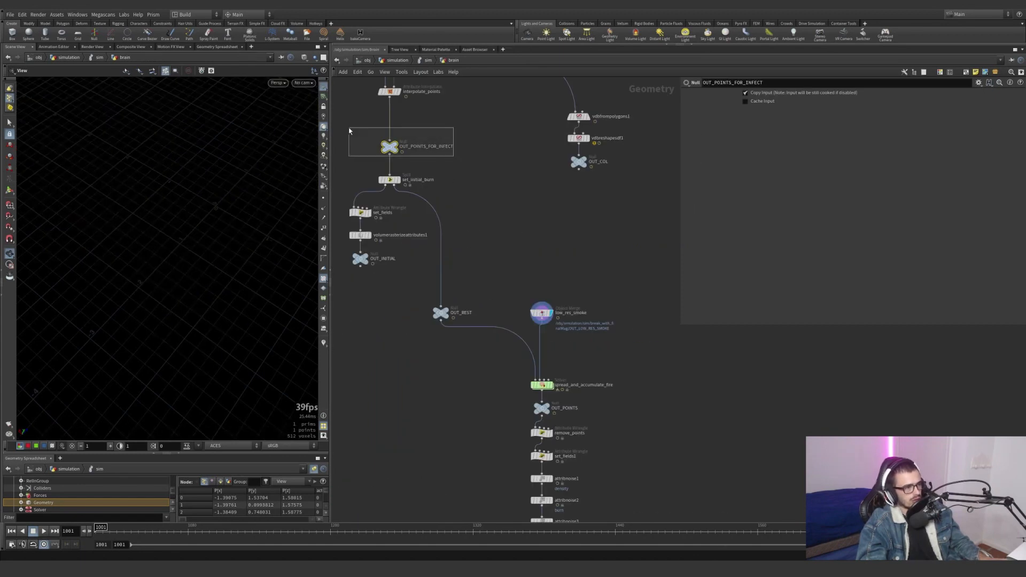
Return to break_with_finalMag, display object_merge3, and check the smoke object it references in the sim network.
left_click(426, 60)
double_click(445, 272)
middle_click_drag(521, 276, 625, 254)
left_click(554, 304)
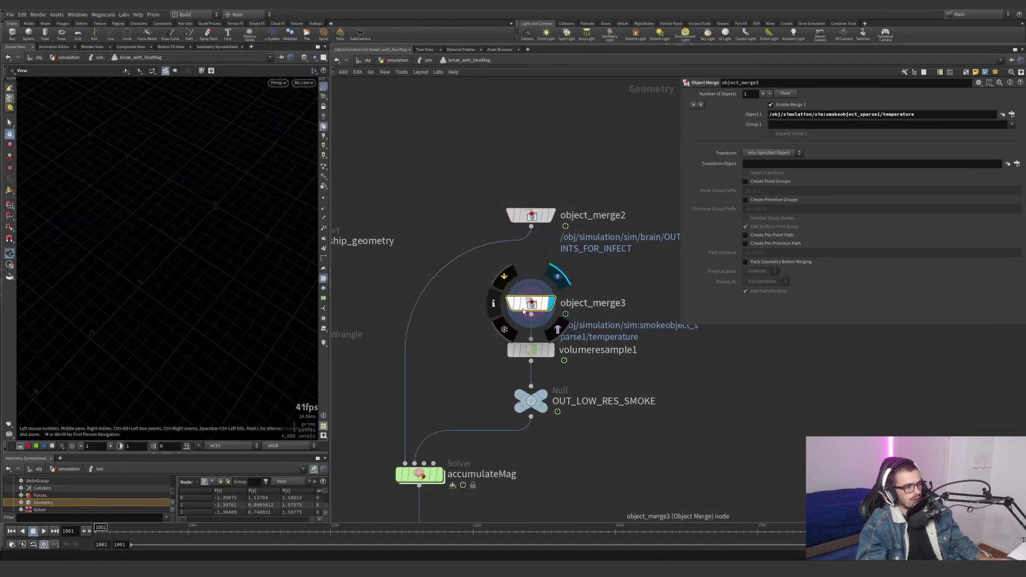
left_click(428, 60)
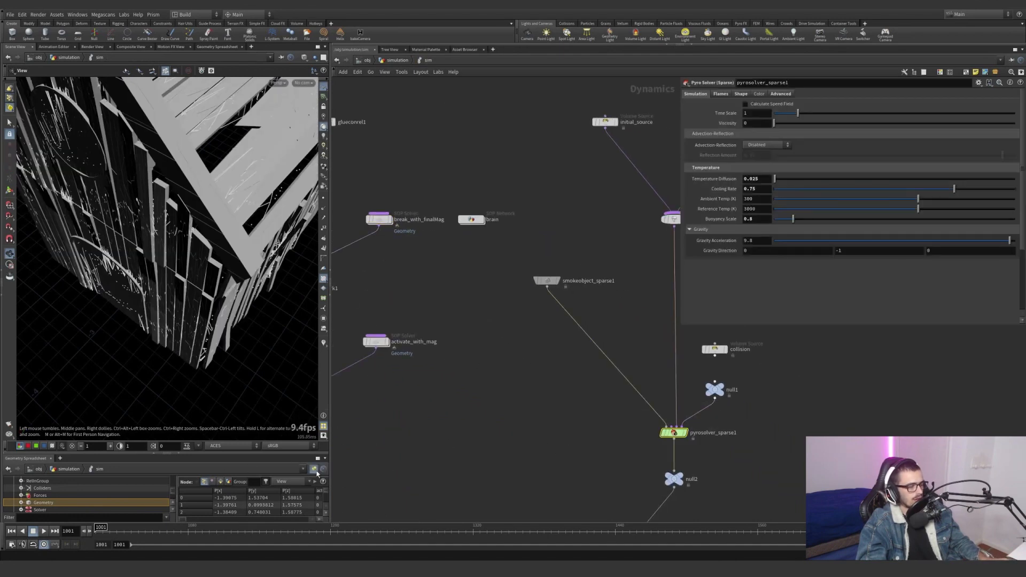
middle_click_drag(500, 320, 515, 338)
double_click(390, 239)
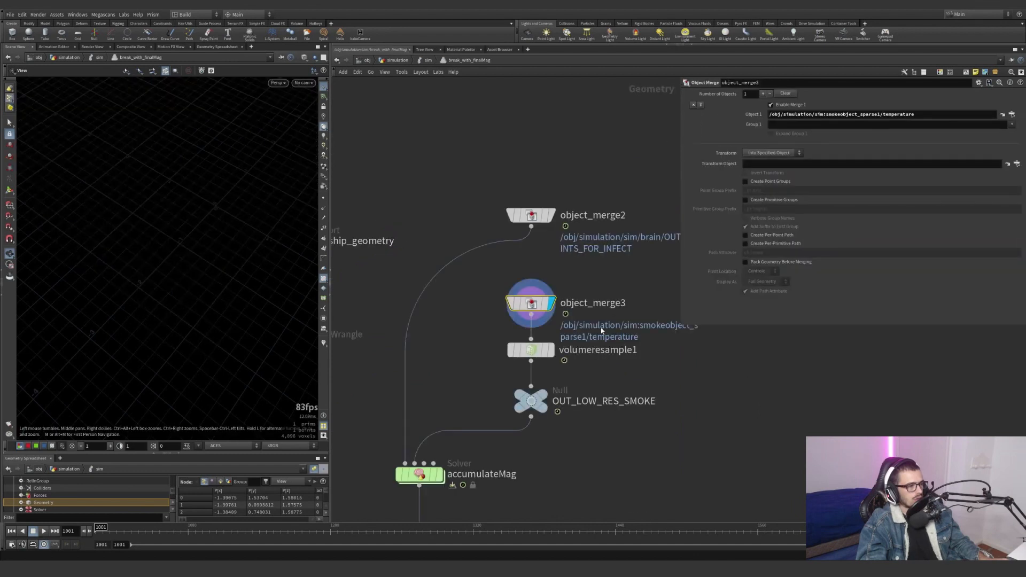
Expand smokeobject_sparse1 in the simulation data tree and locate its temperature field.
scroll(144, 496, "up", 3)
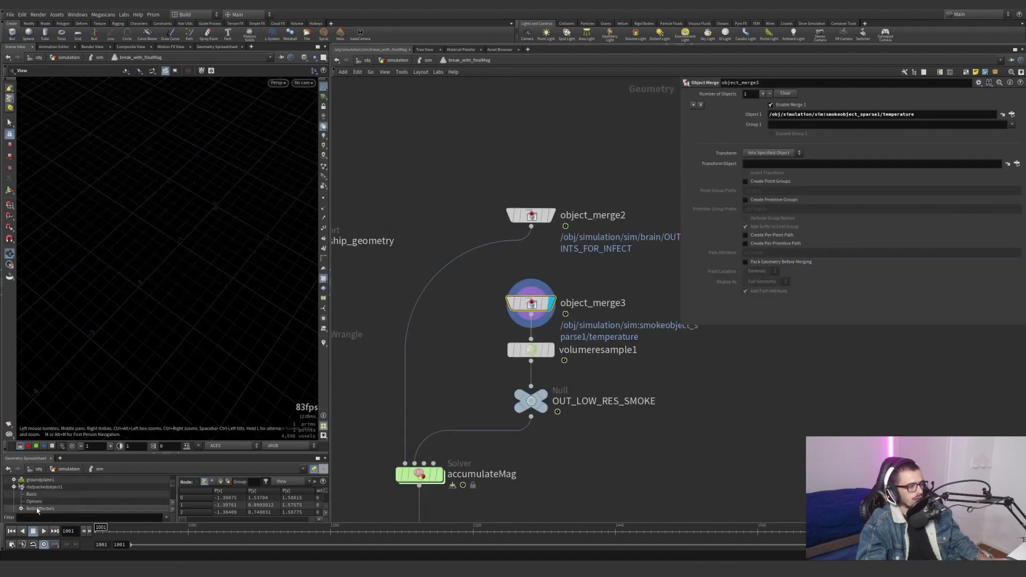
left_click(14, 487)
type("0")
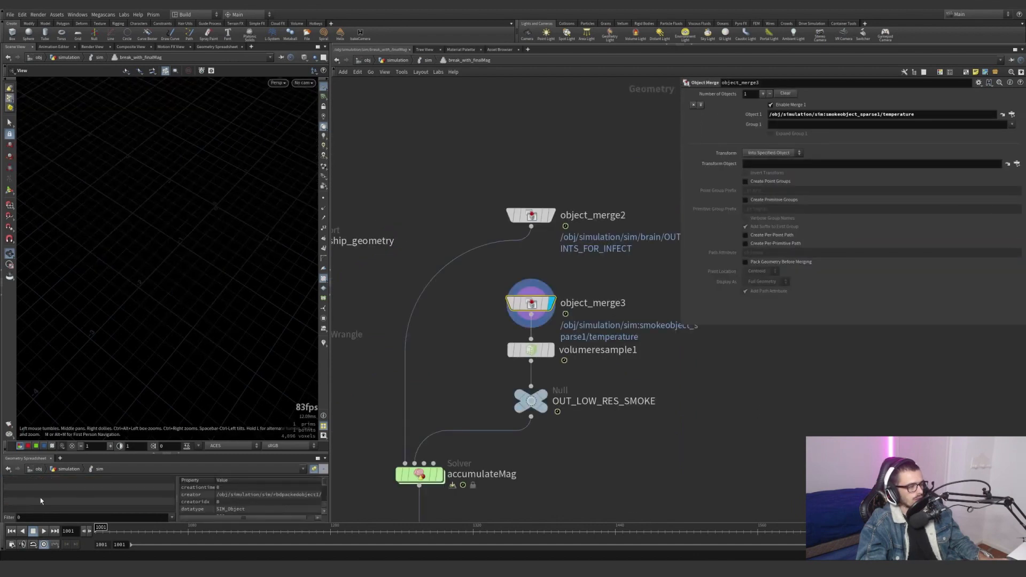
key("BackSpace")
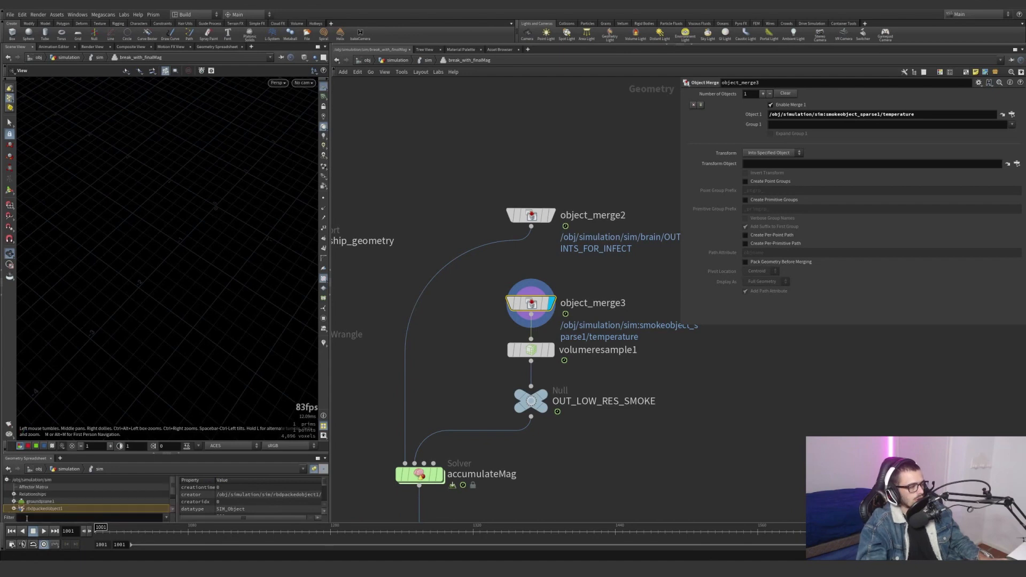
scroll(86, 503, "down", 1)
left_click(37, 509)
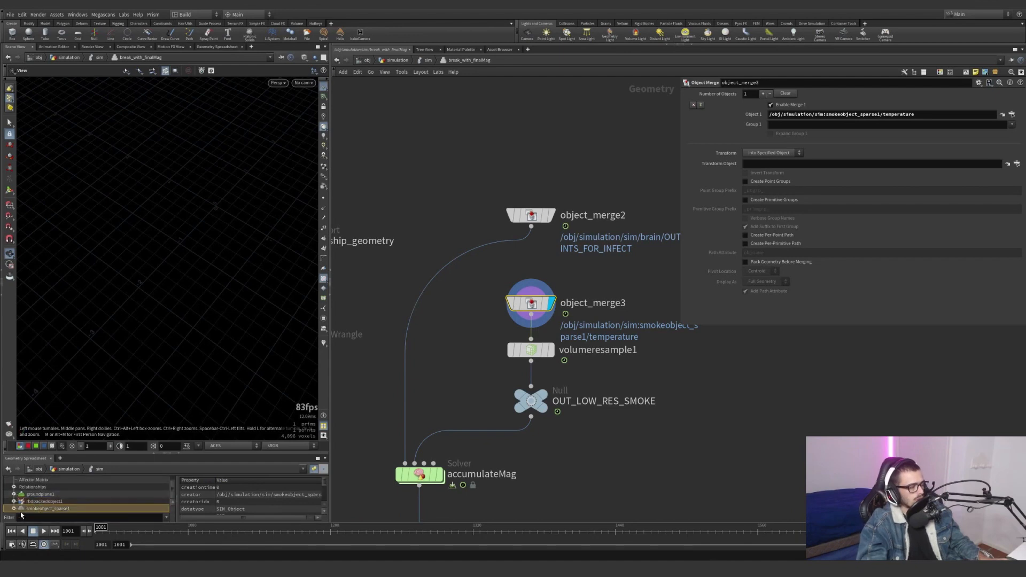
left_click(14, 508)
scroll(33, 507, "down", 3)
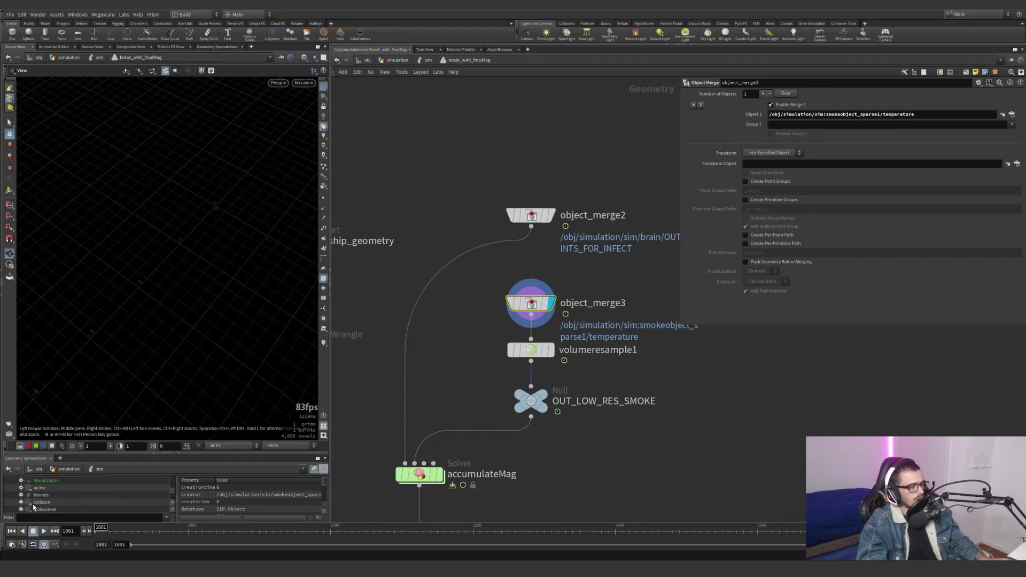
scroll(33, 507, "down", 3)
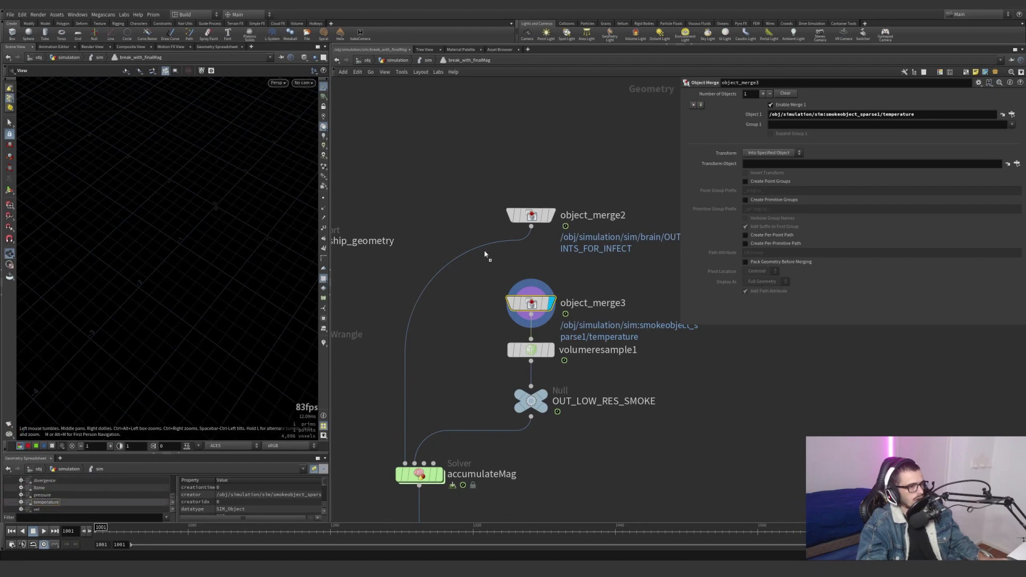
Display volumeresample1 and review its Resolution Scale setting.
left_click(550, 350)
left_click(531, 350)
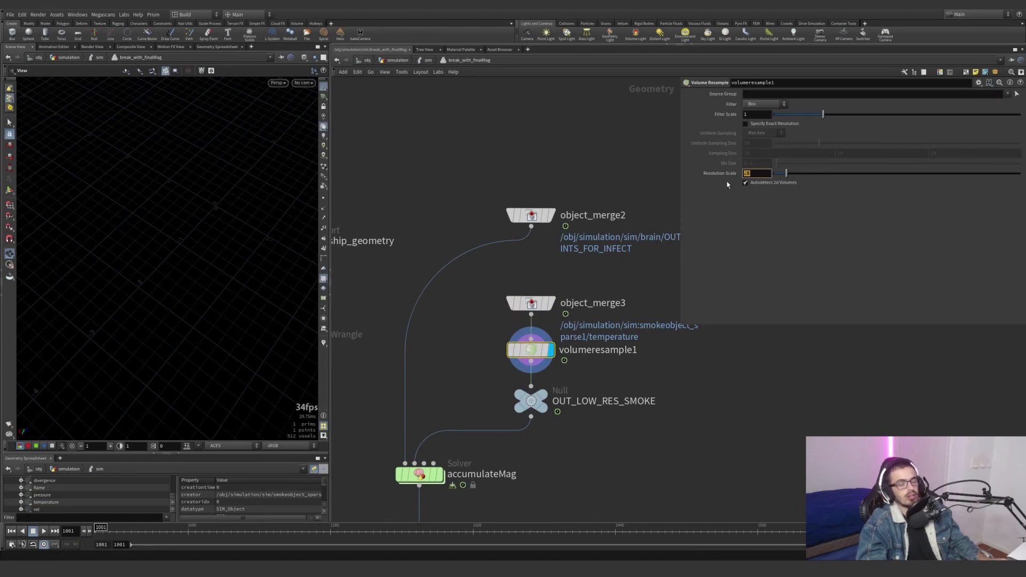
middle_click_drag(657, 405, 683, 348)
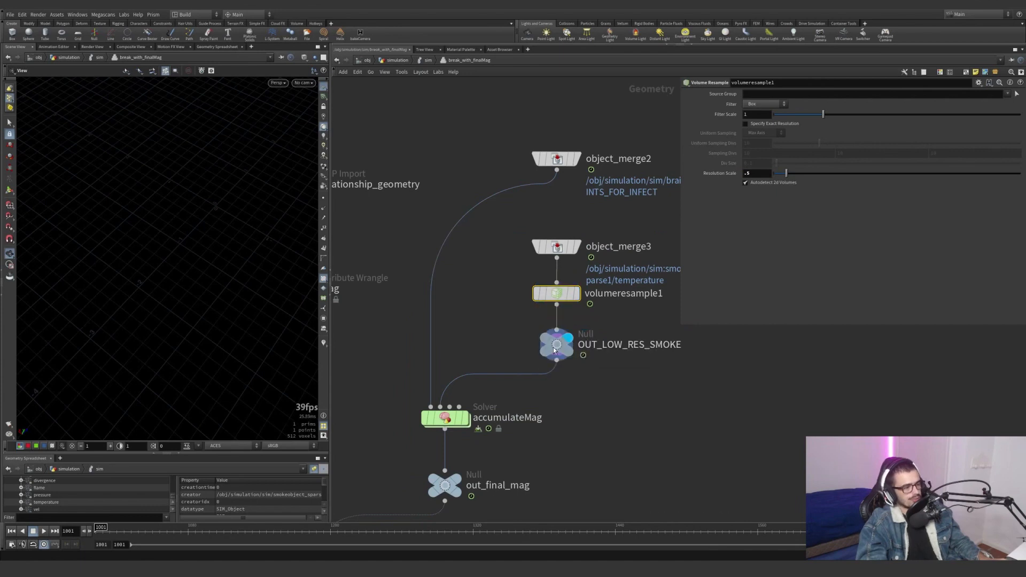
Copy the OUT_LOW_RES_SMOKE null and paste its path as Object 1 of low_res_smoke in the brain network.
left_click_drag(638, 389, 519, 326)
mouse_move(685, 408)
left_mouse_down()
mouse_move(517, 328)
mouse_move(701, 407)
mouse_move(503, 324)
mouse_move(556, 346)
left_mouse_up()
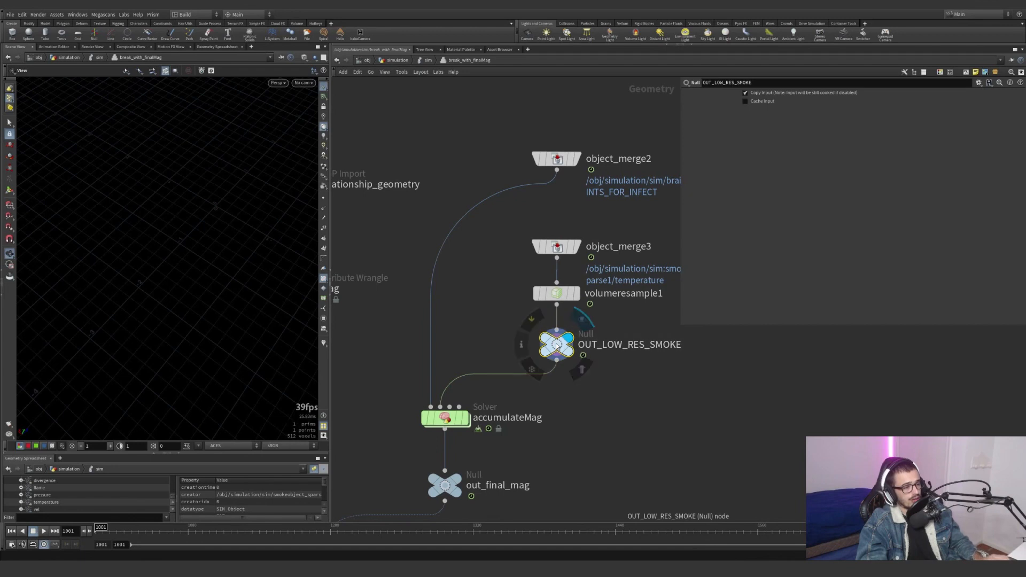
key("ctrl+c")
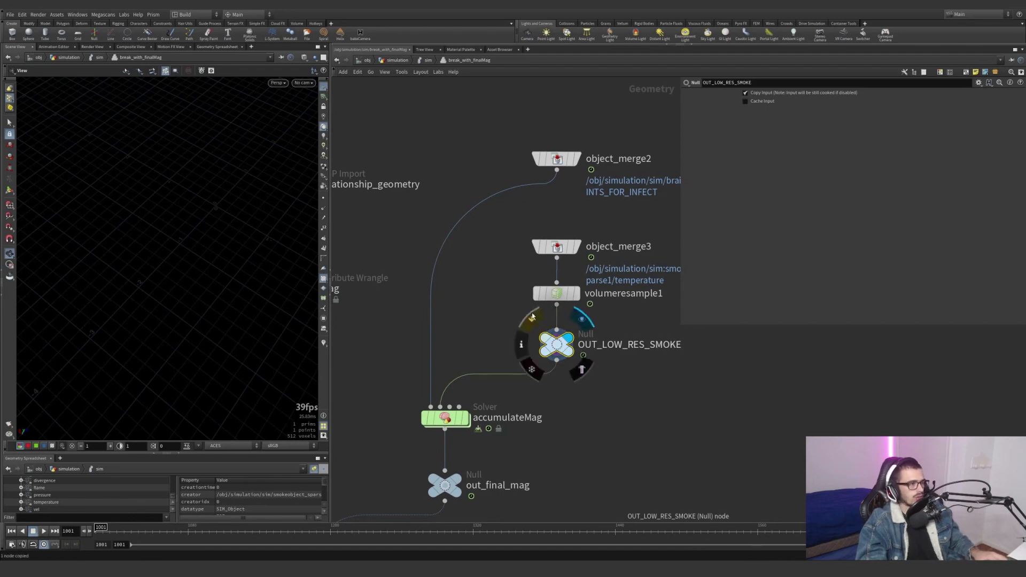
left_click(428, 60)
double_click(484, 239)
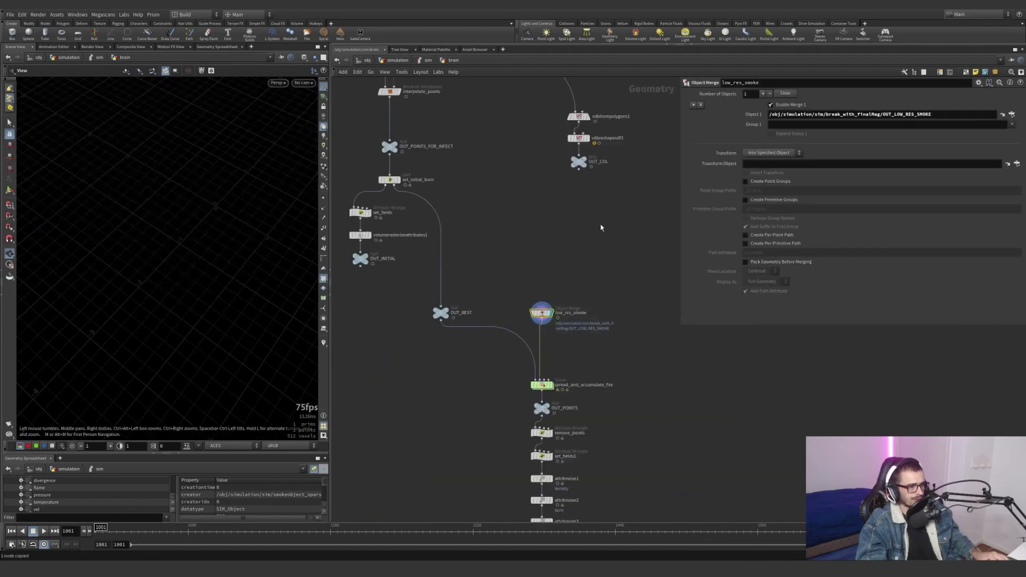
double_click(827, 116)
key("ctrl+v")
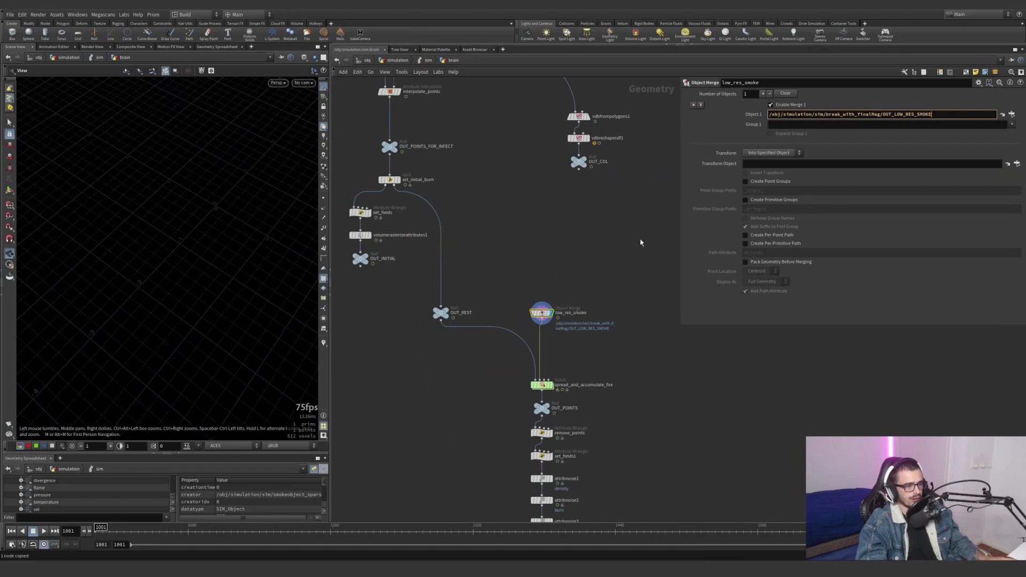
Display the OUT_REST null in the brain network and inspect the whole barn point cloud.
middle_click_drag(628, 288, 615, 195)
middle_click_drag(561, 282, 554, 274)
scroll(543, 302, "up", 3)
middle_click_drag(333, 141, 486, 304)
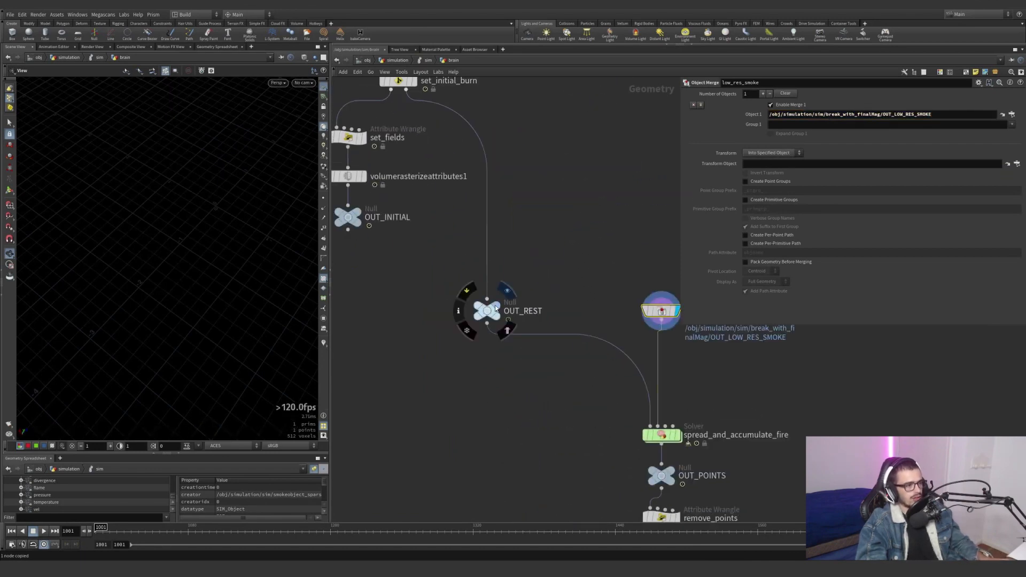
left_click(495, 309)
left_click_drag(251, 310, 175, 349)
scroll(184, 214, "down", 5)
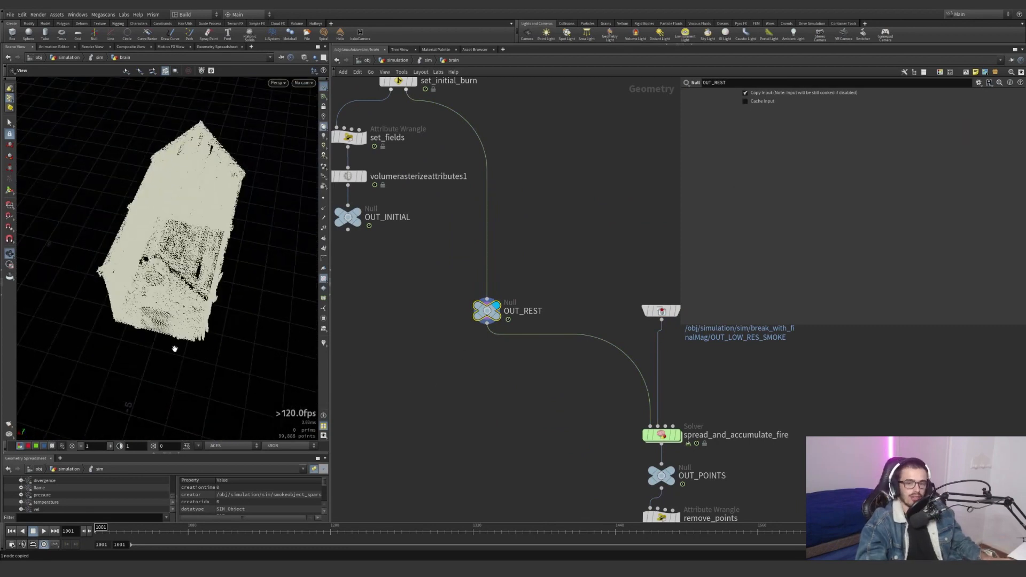
Enter the spread_and_accumulate_fire solver and bring its input nodes into focus.
middle_click_drag(597, 277, 484, 198)
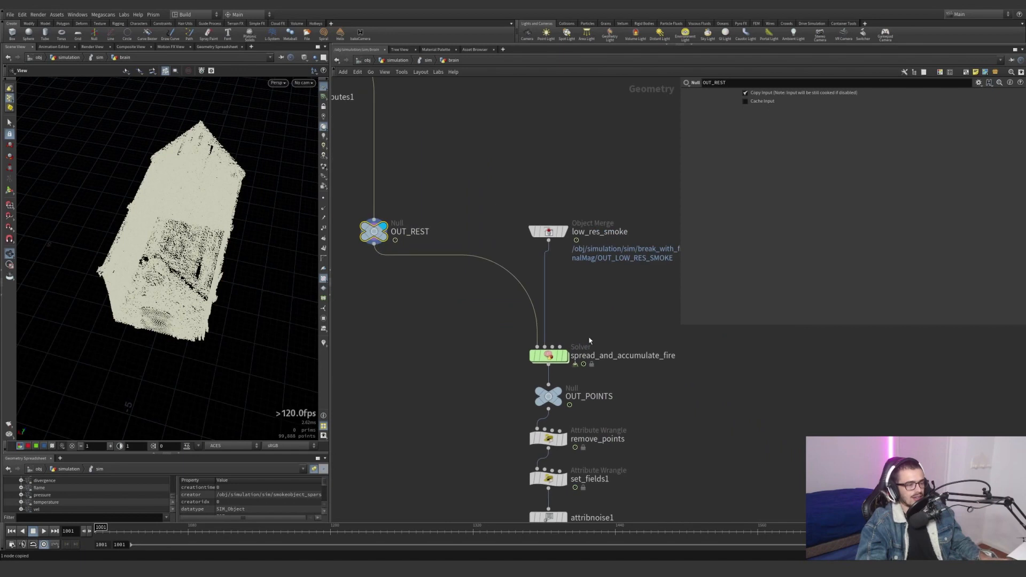
scroll(588, 345, "up", 2)
left_click(532, 354)
double_click(532, 354)
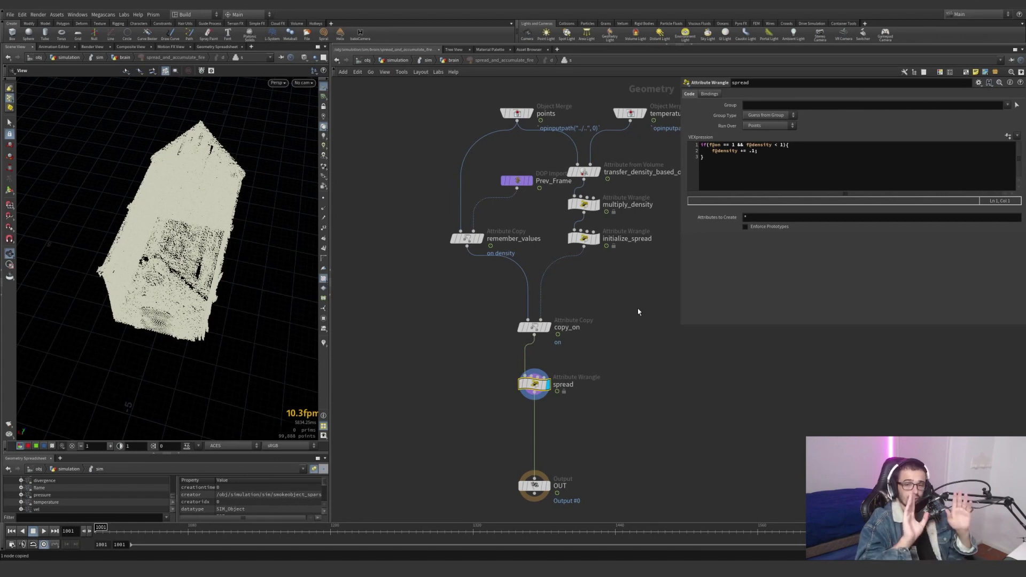
middle_click_drag(630, 311, 576, 433)
Display the points and temperature object merges in turn to review the solver inputs they reference.
mouse_move(478, 232)
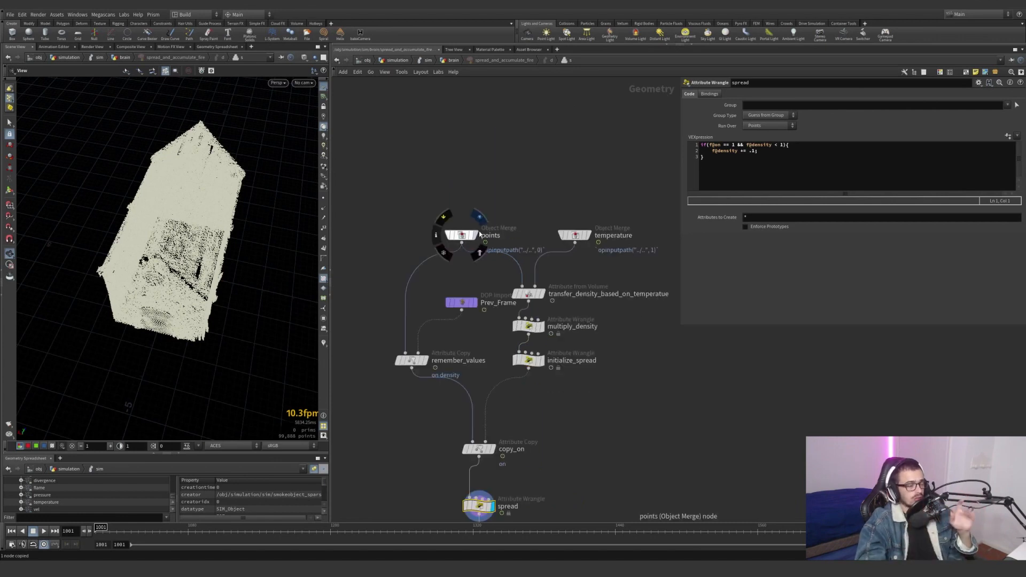
scroll(481, 225, "up", 3)
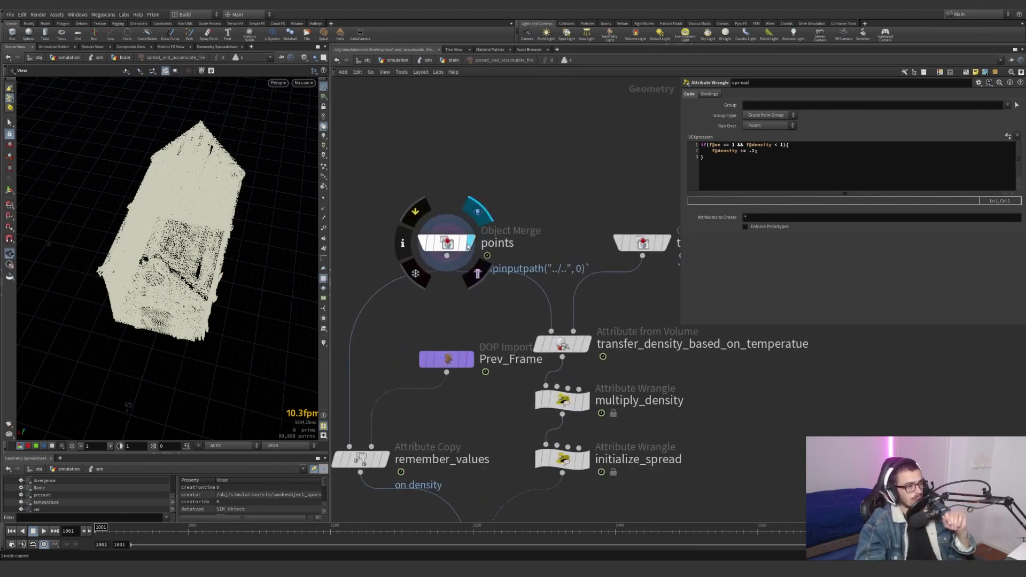
left_click(460, 235)
scroll(426, 290, "down", 3)
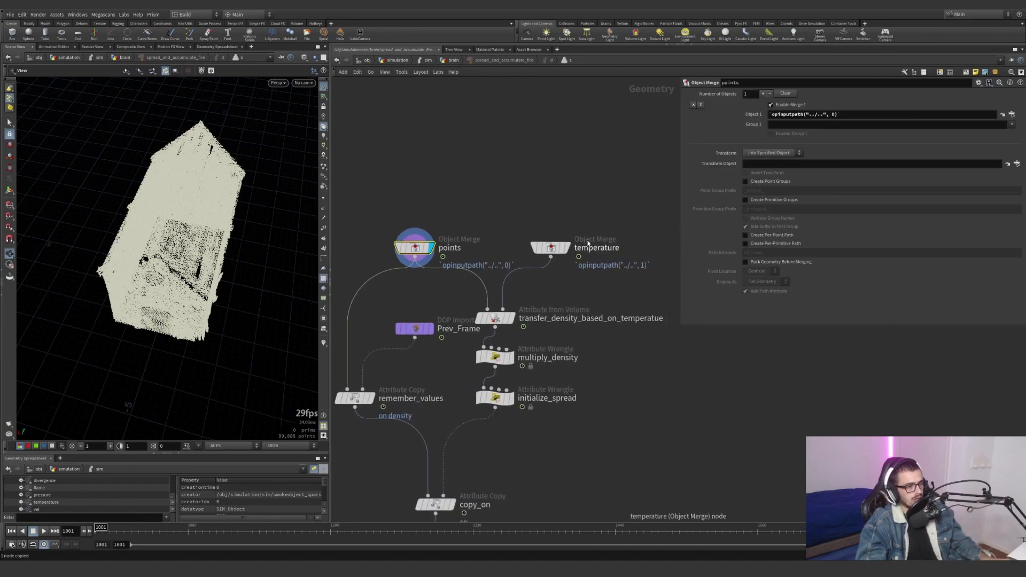
left_click(569, 249)
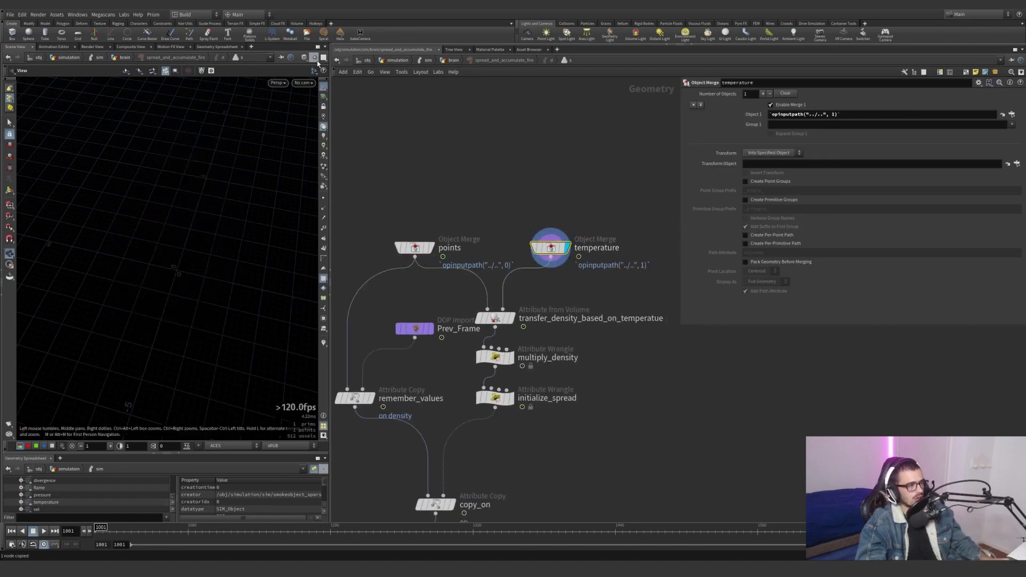
Return to the sim network, advance the simulation to frame 1020 and inspect the barn and smoke from a lower angle.
left_click(447, 61)
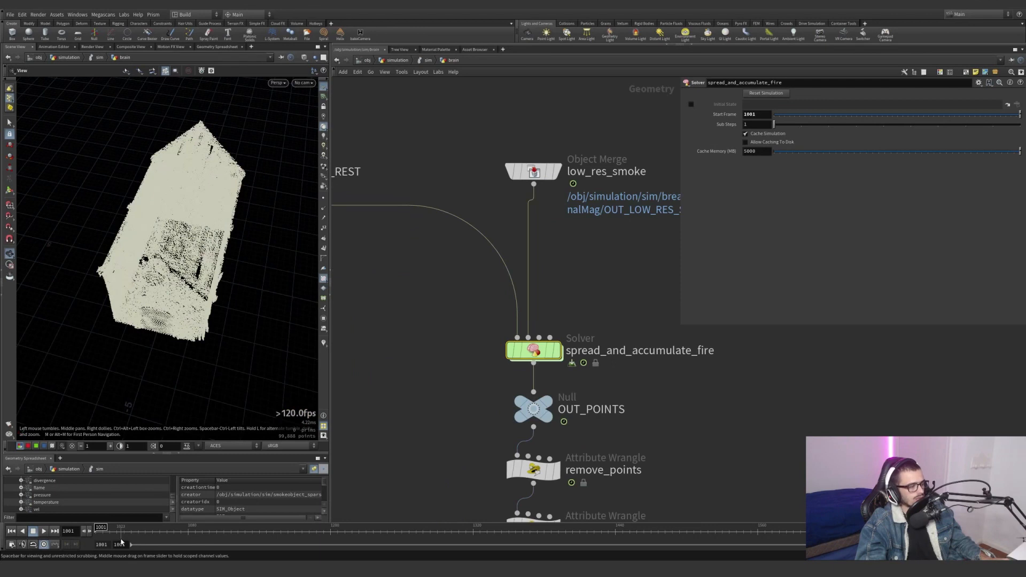
left_click(421, 62)
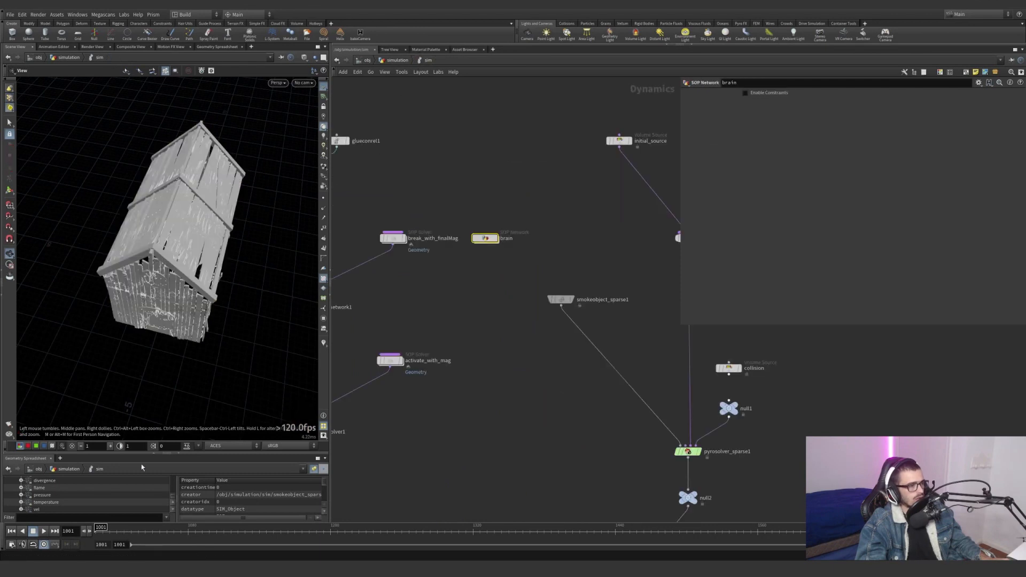
left_click(117, 531)
left_click_drag(219, 314, 200, 256)
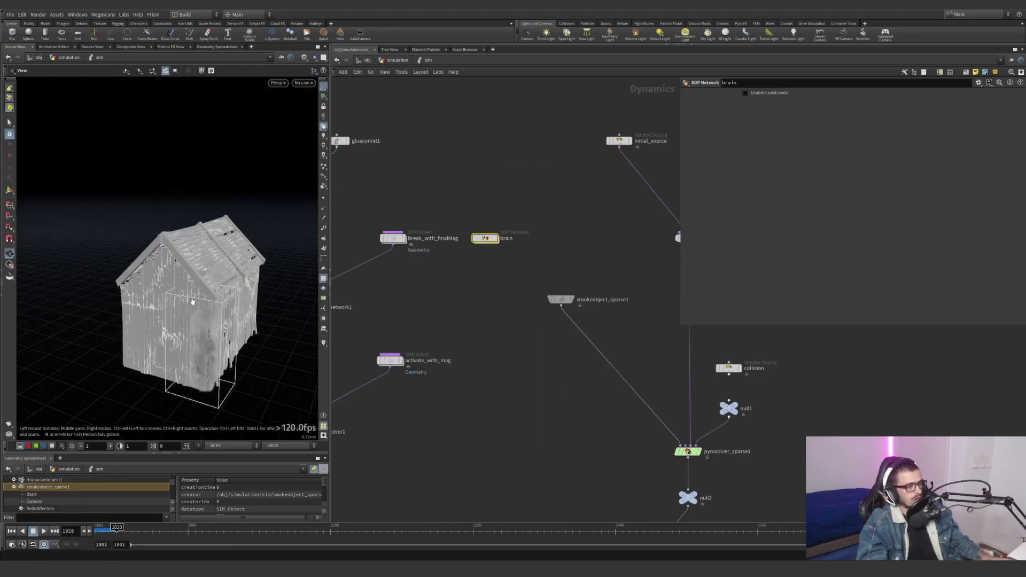
right_click_drag(200, 256, 228, 326)
left_click_drag(229, 326, 251, 235)
Reenter spread_and_accumulate_fire through the brain network and view the temperature volume at frame 1020.
double_click(485, 238)
scroll(588, 317, "down", 4)
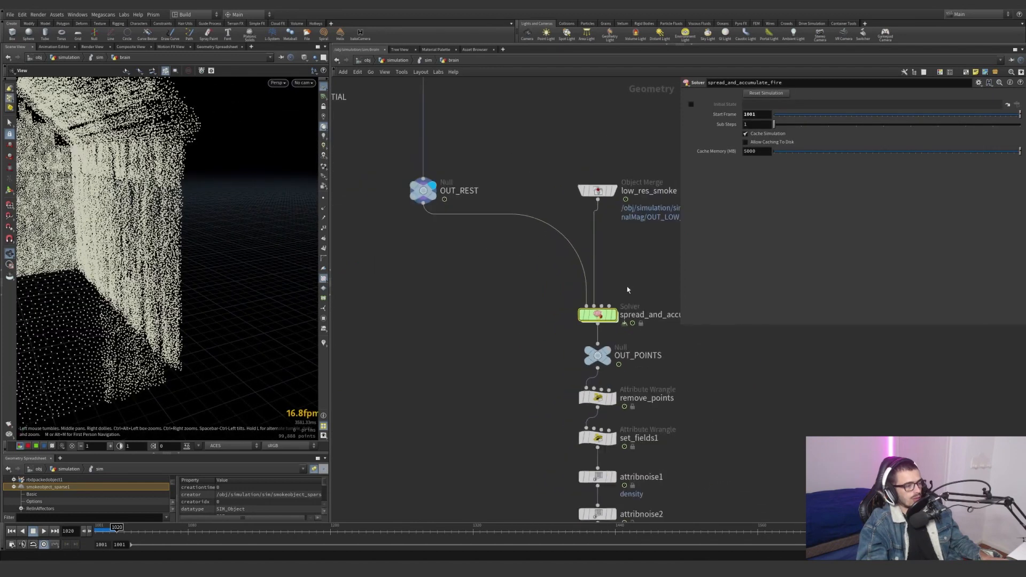
double_click(576, 336)
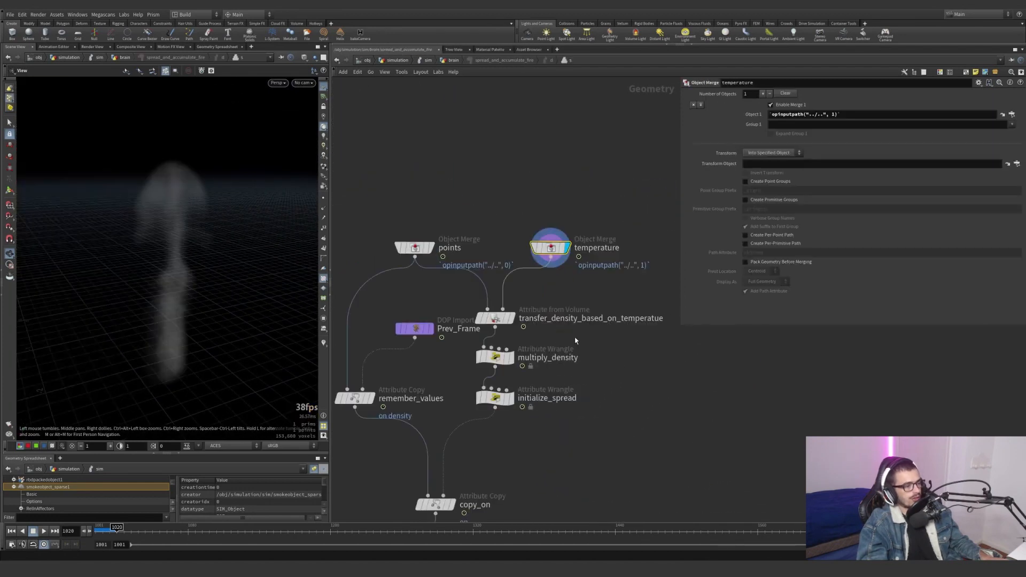
Display the points, temperature, transfer_density_based_on_temperature and multiply_density nodes in turn to review how density is transferred to the points.
left_click(459, 224)
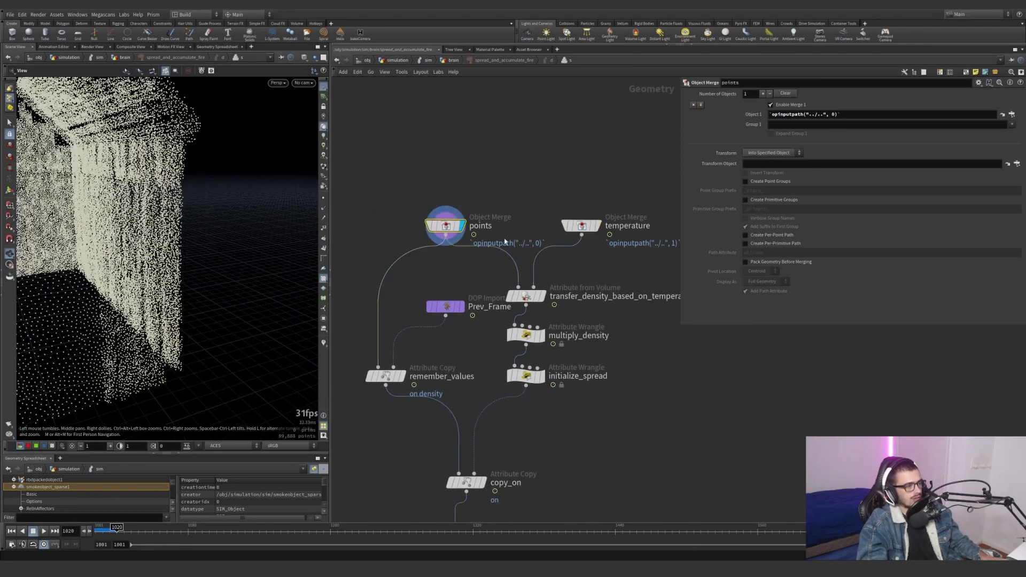
left_click(599, 226)
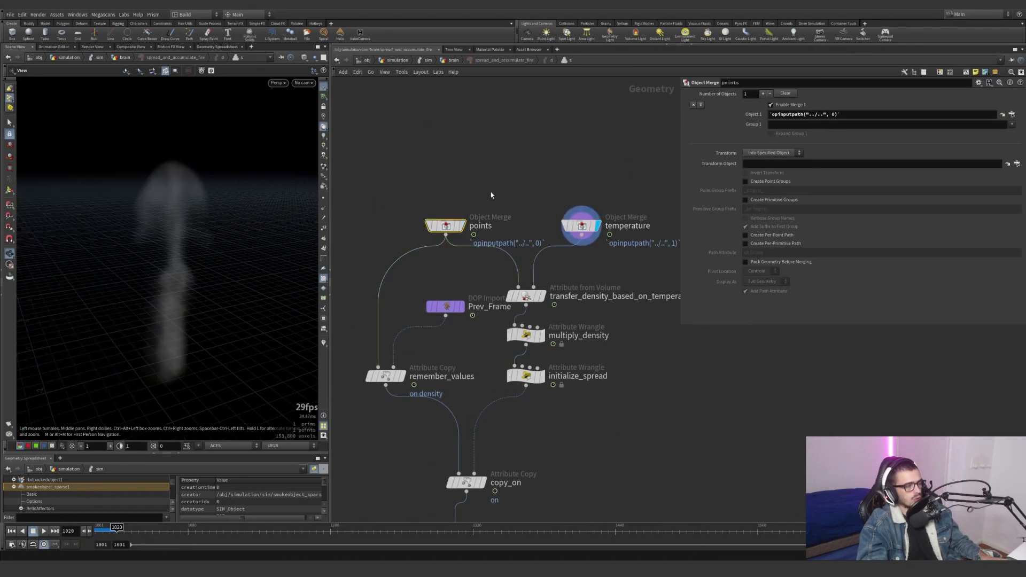
left_click(542, 297)
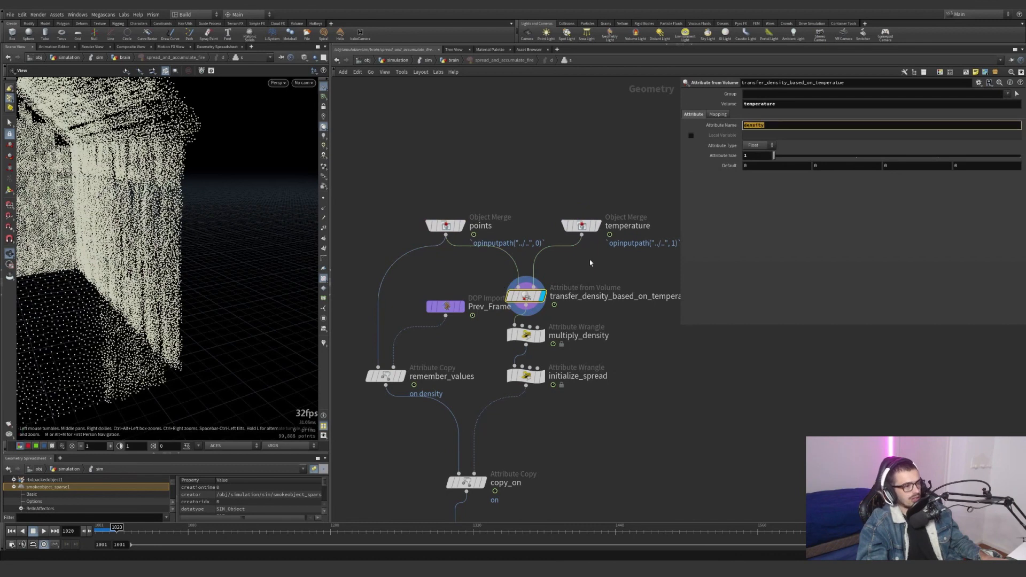
left_click(525, 335)
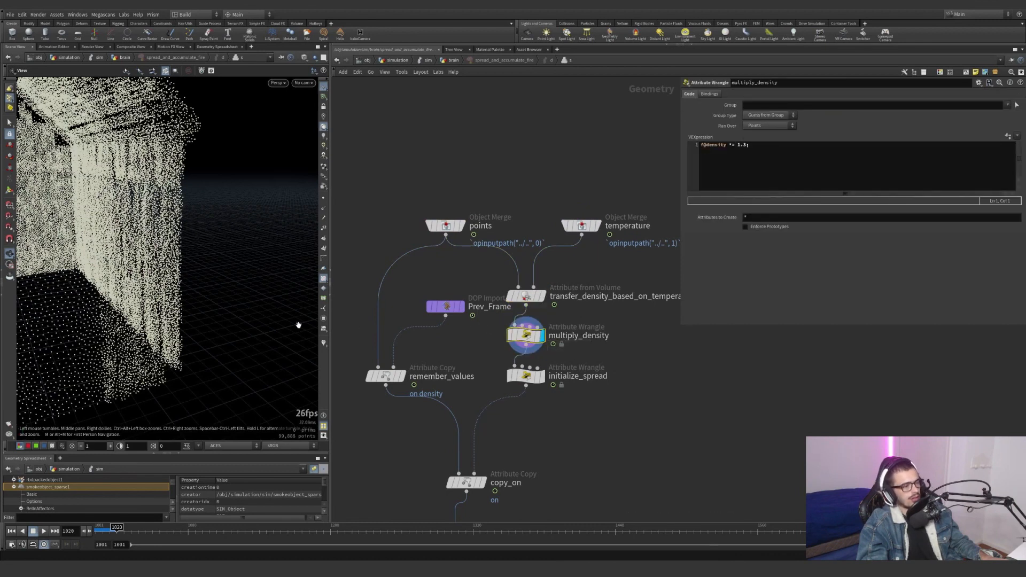
Enable the density visualizer and inspect the heated barn points up close at frame 1015.
left_click(325, 344)
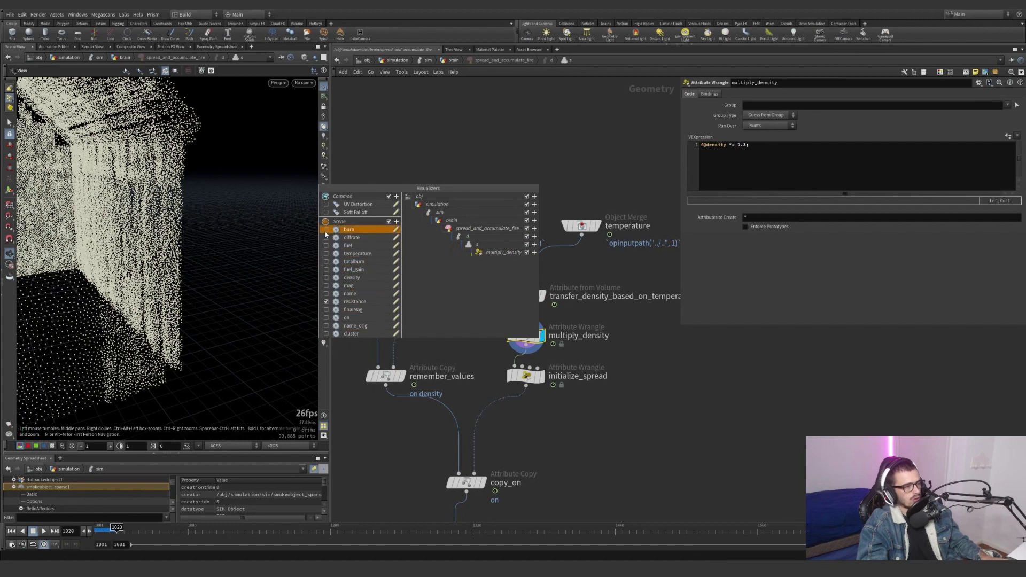
left_click(326, 278)
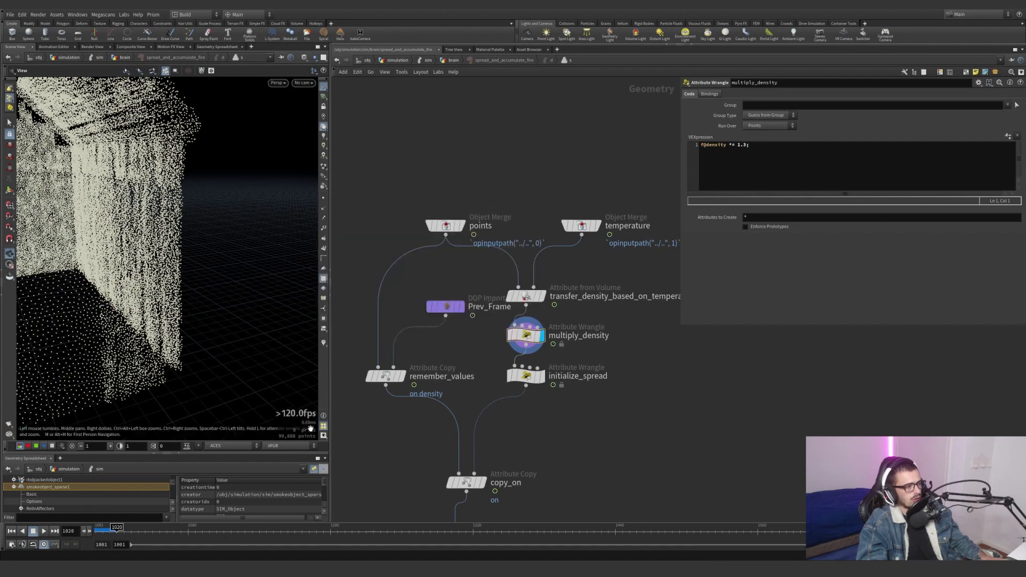
left_click(323, 344)
left_click_drag(130, 288, 50, 299)
left_click_drag(162, 292, 184, 368)
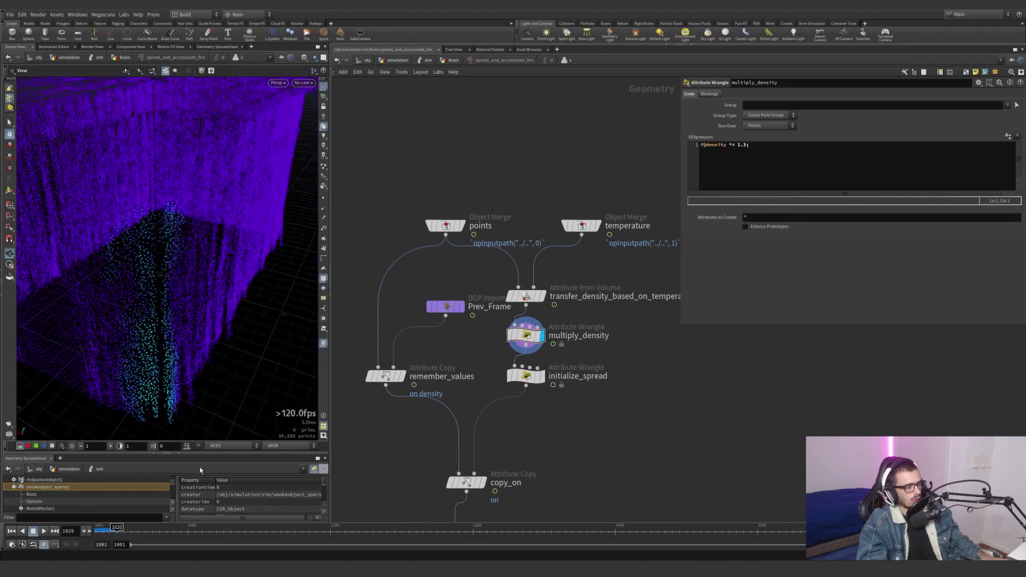
mouse_move(115, 529)
left_mouse_down()
mouse_move(103, 530)
mouse_move(111, 534)
left_mouse_up()
left_click_drag(136, 350, 196, 310)
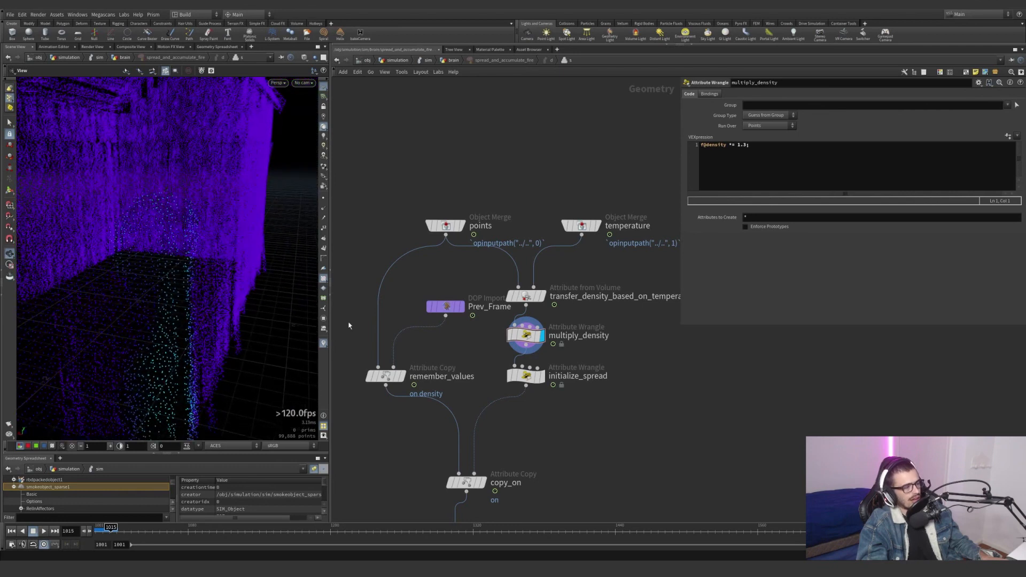
Display the initialize_spread wrangle and examine the density condition that sets the on attribute.
left_click(544, 379)
left_click(537, 376)
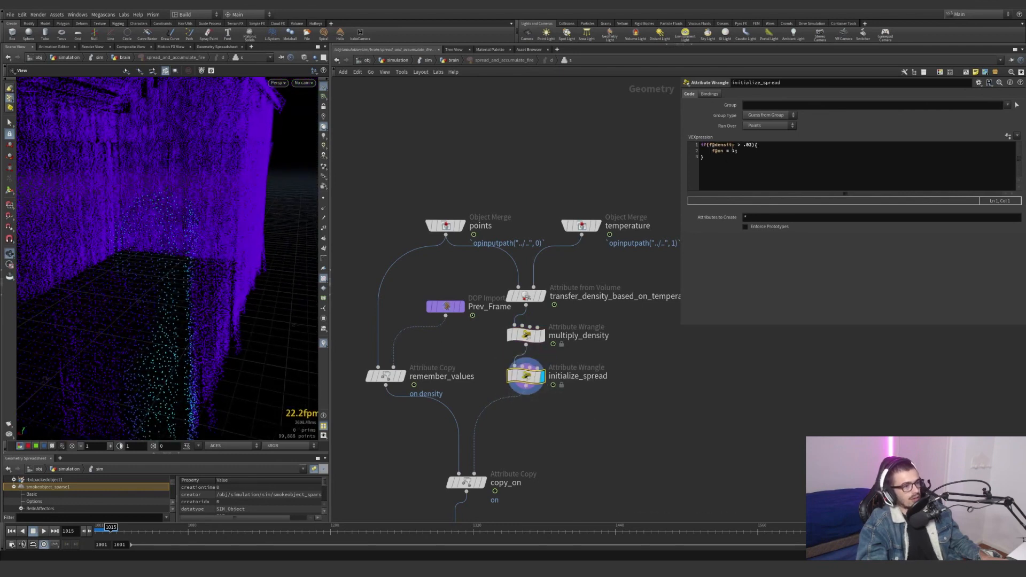
left_click_drag(742, 146, 689, 147)
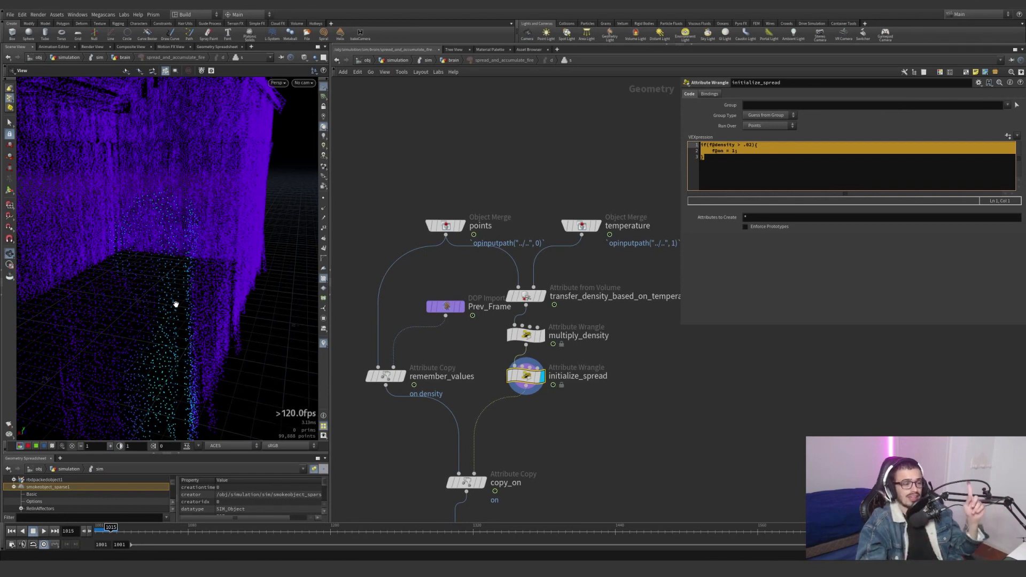
Examine how remember_values copies the on and density attributes from Prev_Frame onto the points input.
middle_click_drag(468, 367, 482, 305)
left_click_drag(460, 189, 540, 251)
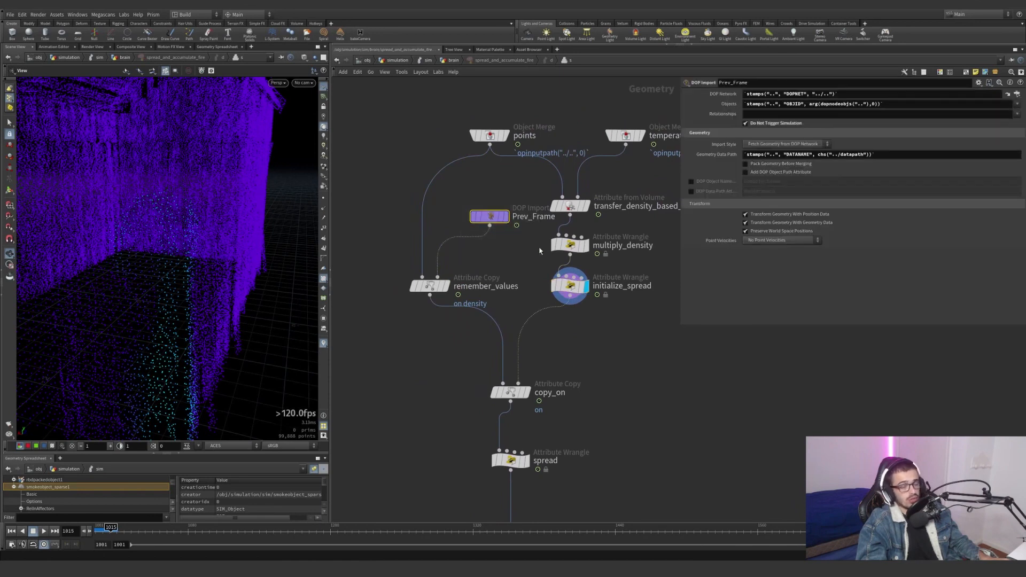
mouse_move(450, 287)
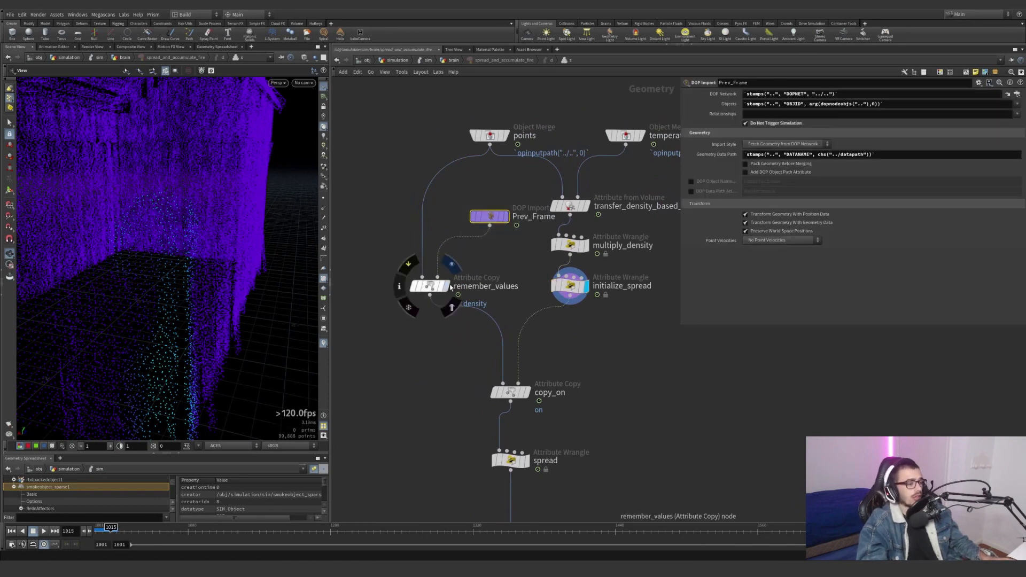
left_click(427, 286)
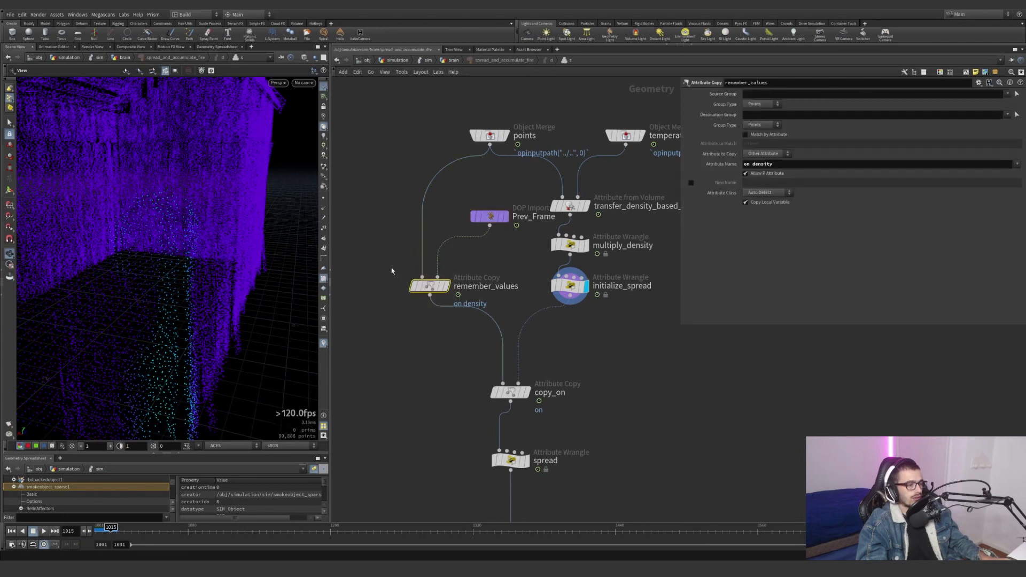
left_click_drag(778, 165, 707, 166)
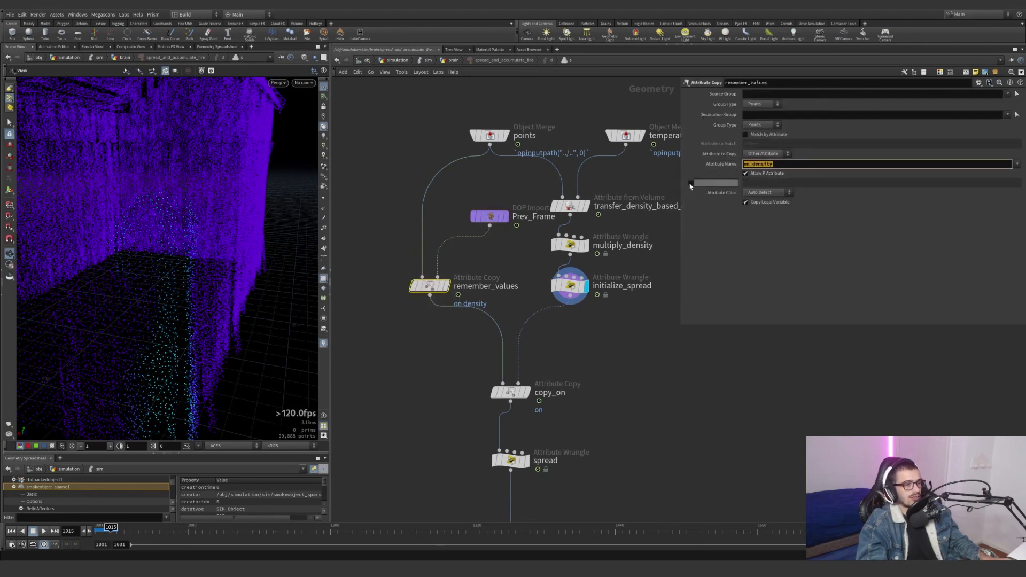
left_click_drag(562, 103, 486, 144)
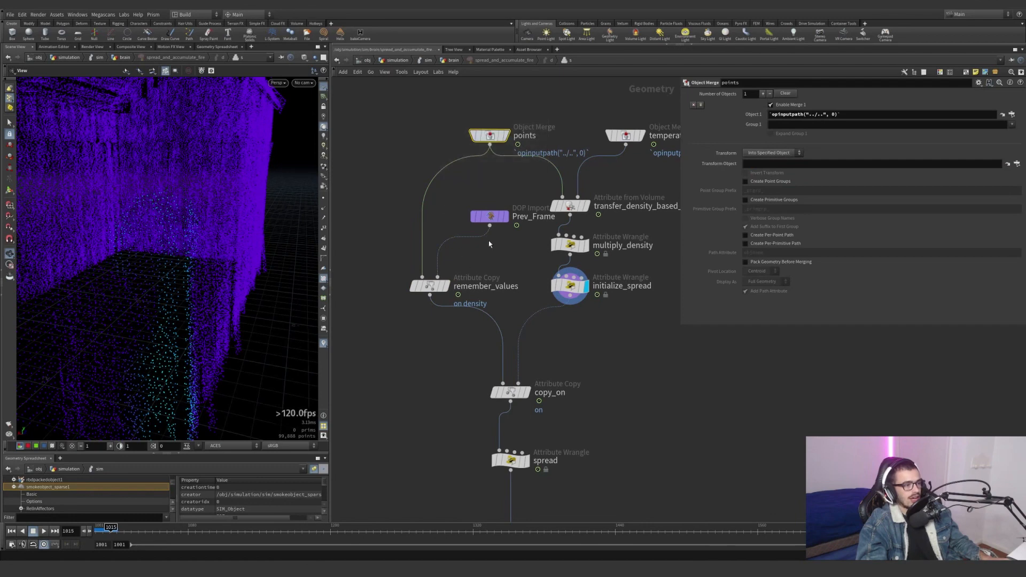
left_click_drag(493, 251, 535, 245)
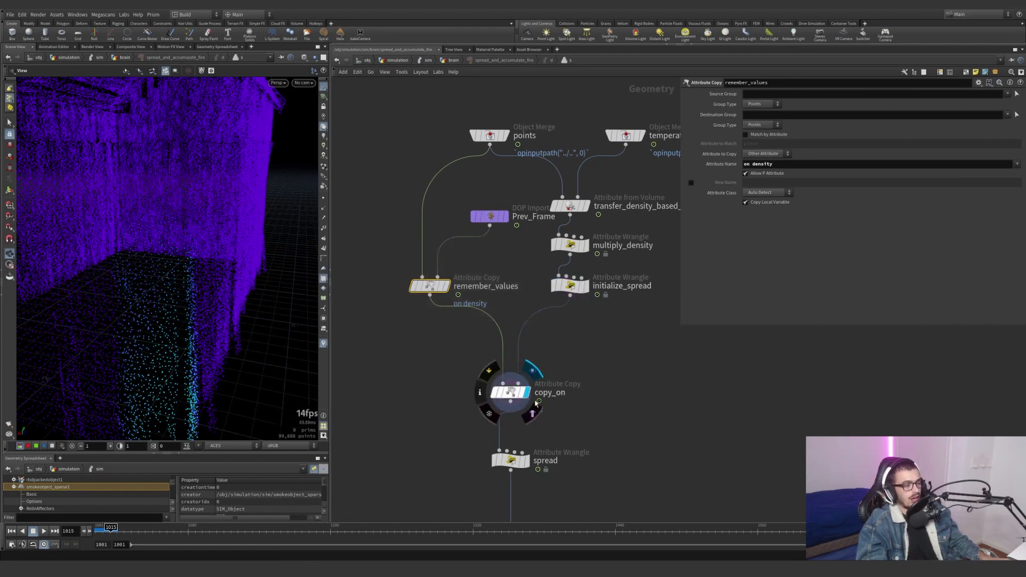
Review the copy_on node's attribute settings and highlight the two branches that feed it.
left_click(510, 392)
left_click_drag(447, 426, 584, 362)
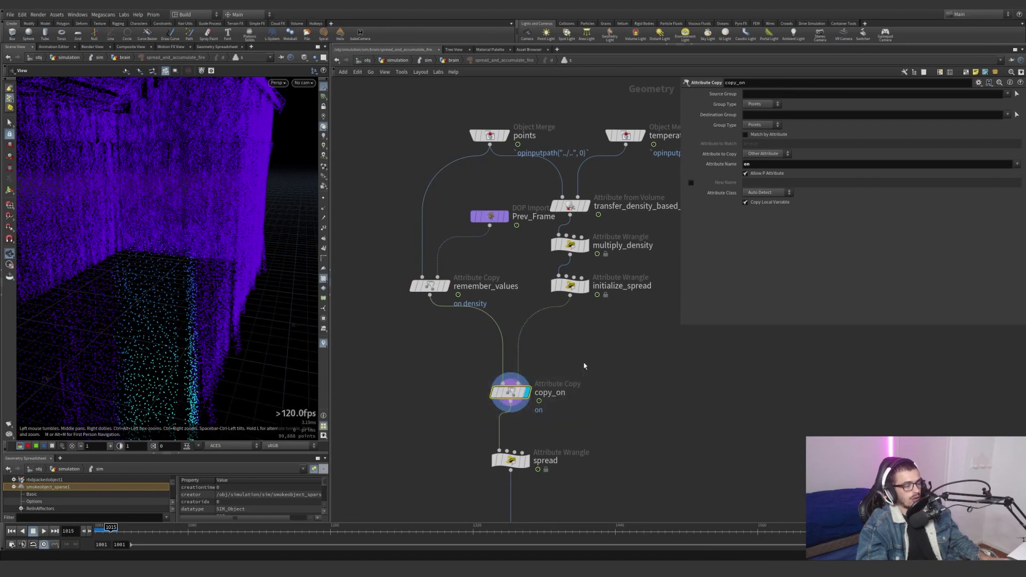
left_click_drag(655, 345, 549, 189)
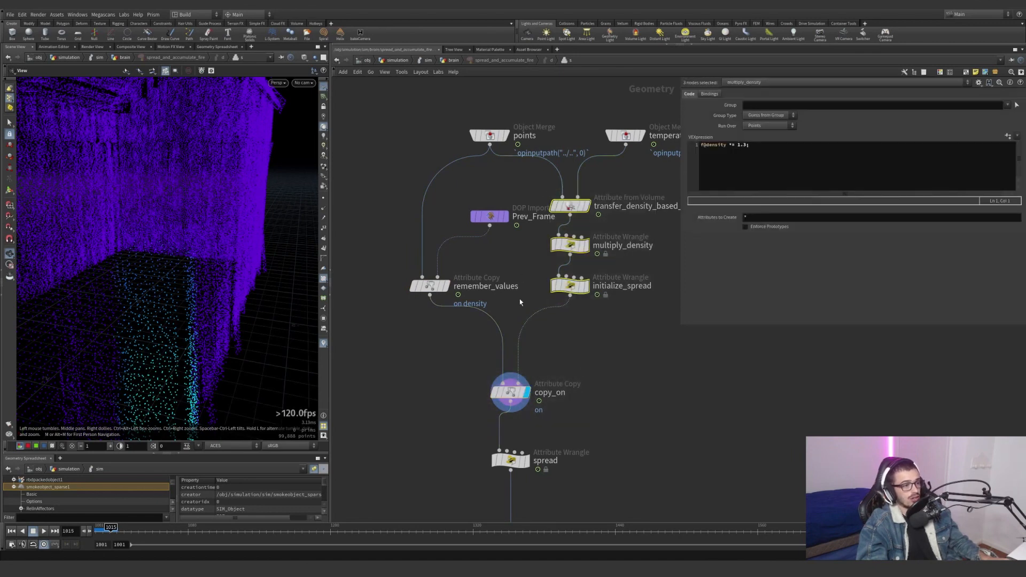
left_click_drag(517, 300, 397, 179)
left_click_drag(656, 346, 525, 174)
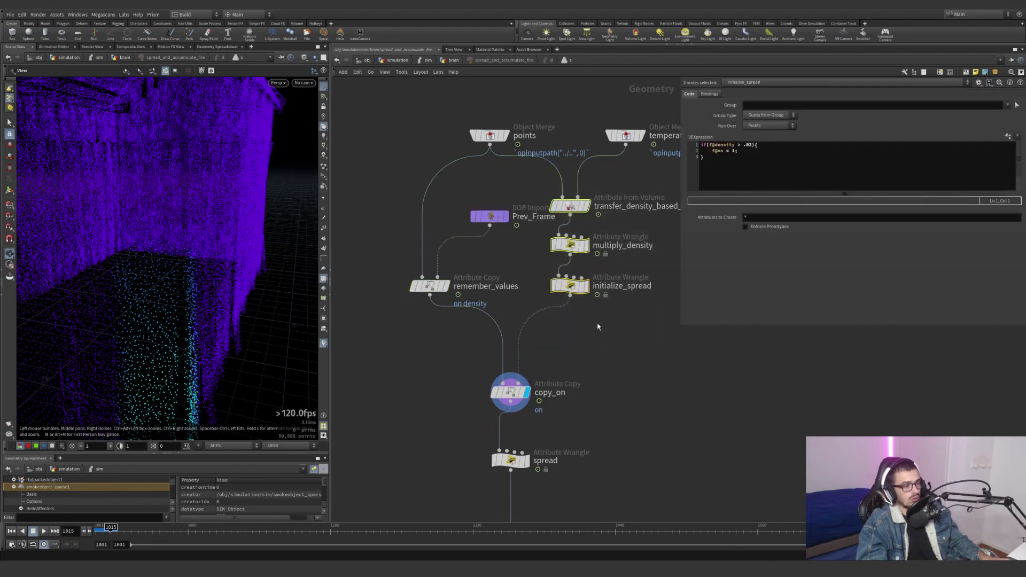
left_click_drag(610, 358, 464, 426)
Select the spread wrangle and examine its code for increasing density on active points.
middle_click_drag(464, 425, 432, 347)
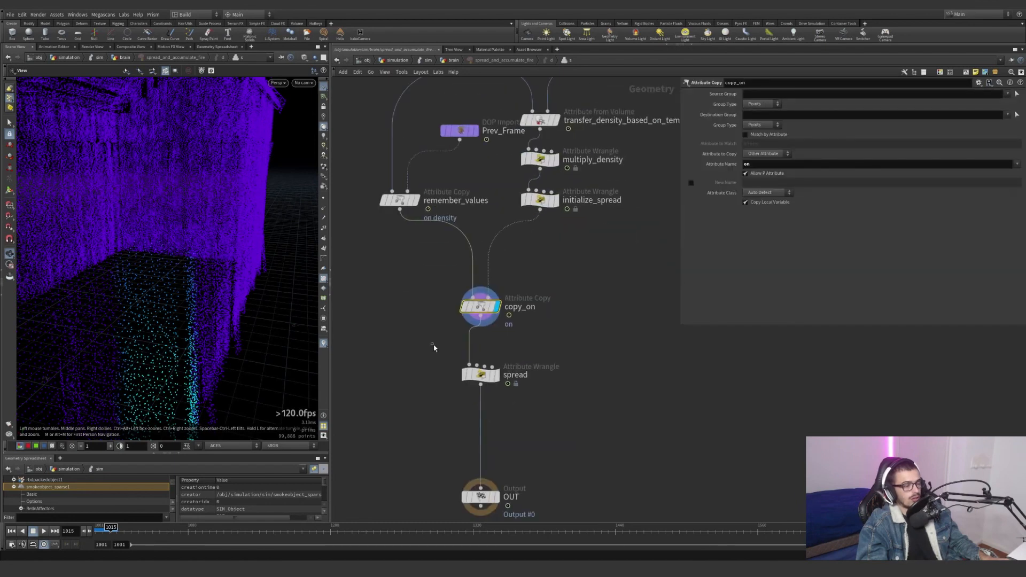
left_click_drag(432, 338, 566, 394)
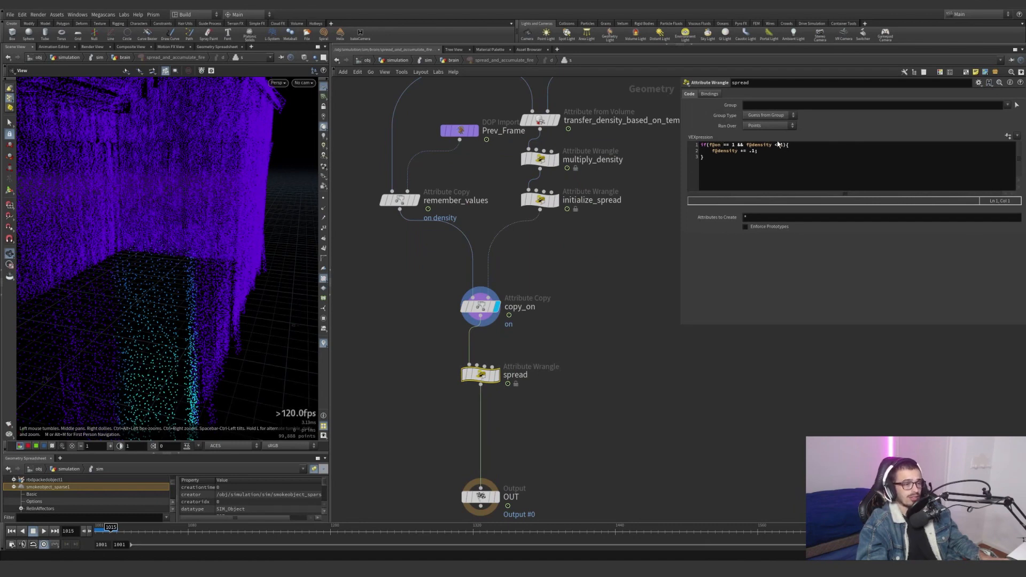
key("ctrl+a")
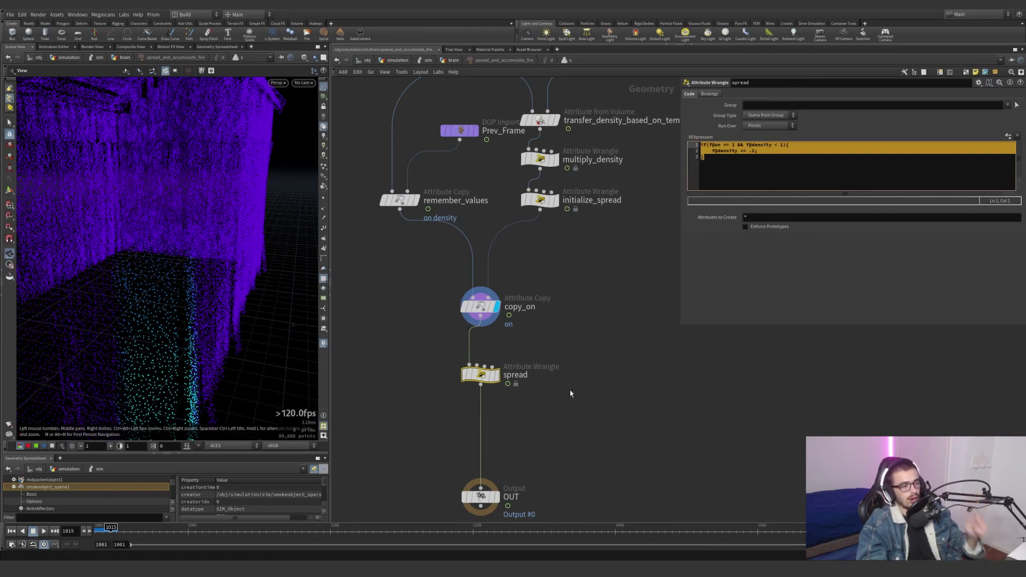
Compare the spread result with initialize_spread at frame 1016 and inspect the spread density across the whole barn.
scroll(556, 402, "down", 5)
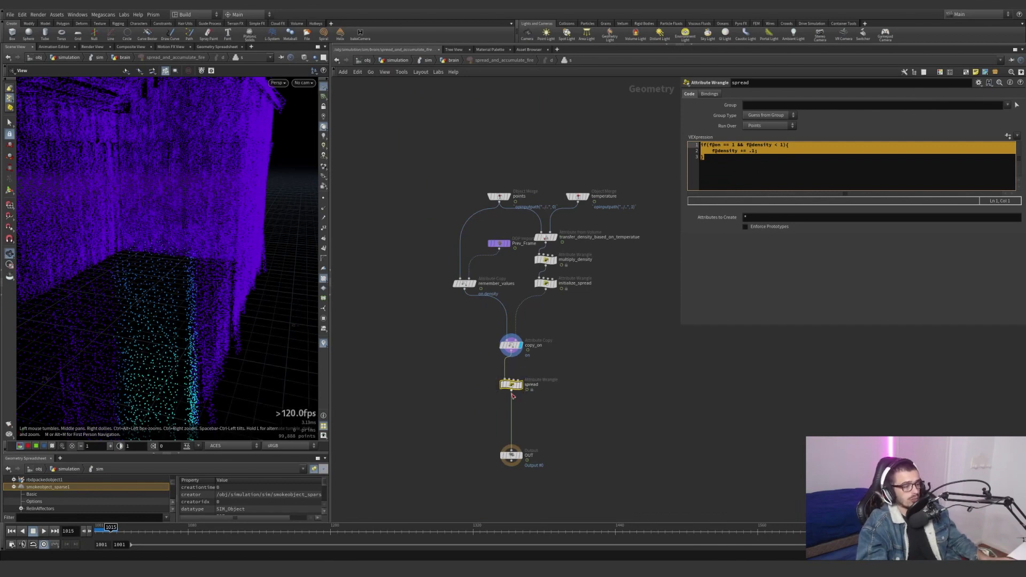
scroll(513, 396, "up", 3)
left_click(530, 380)
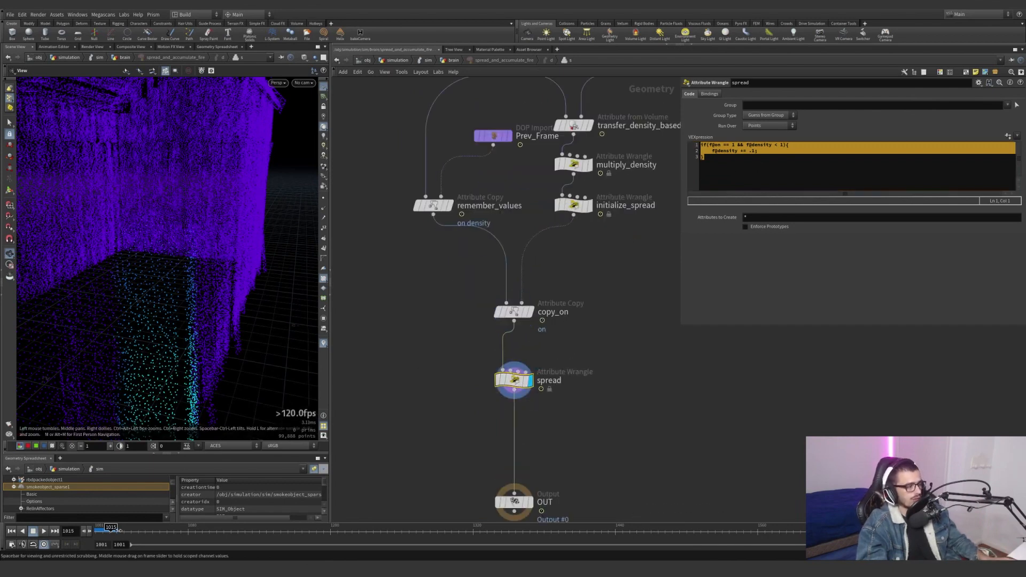
mouse_move(111, 531)
left_mouse_down()
mouse_move(100, 531)
mouse_move(112, 531)
left_mouse_up()
left_click(588, 205)
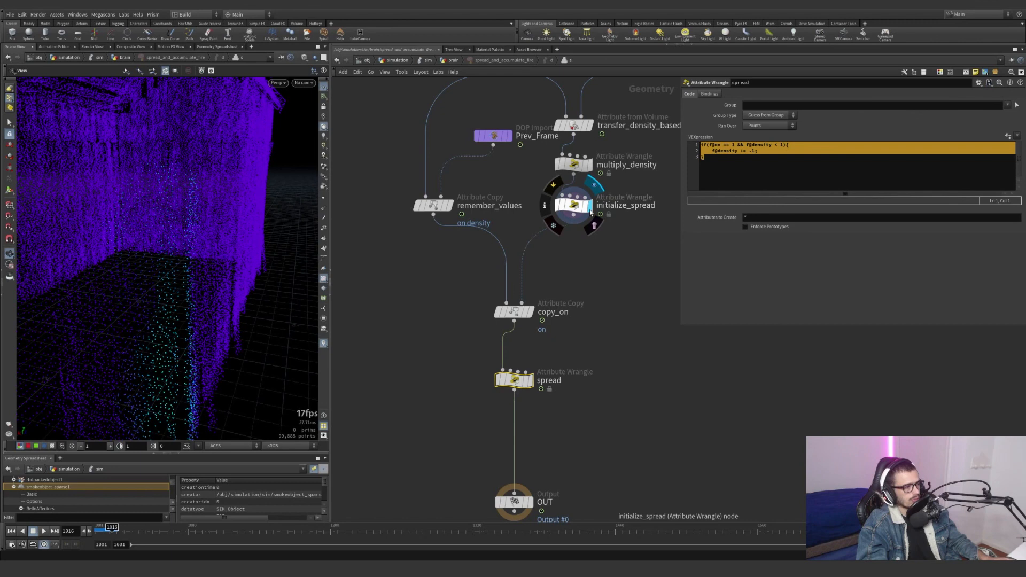
left_click(530, 380)
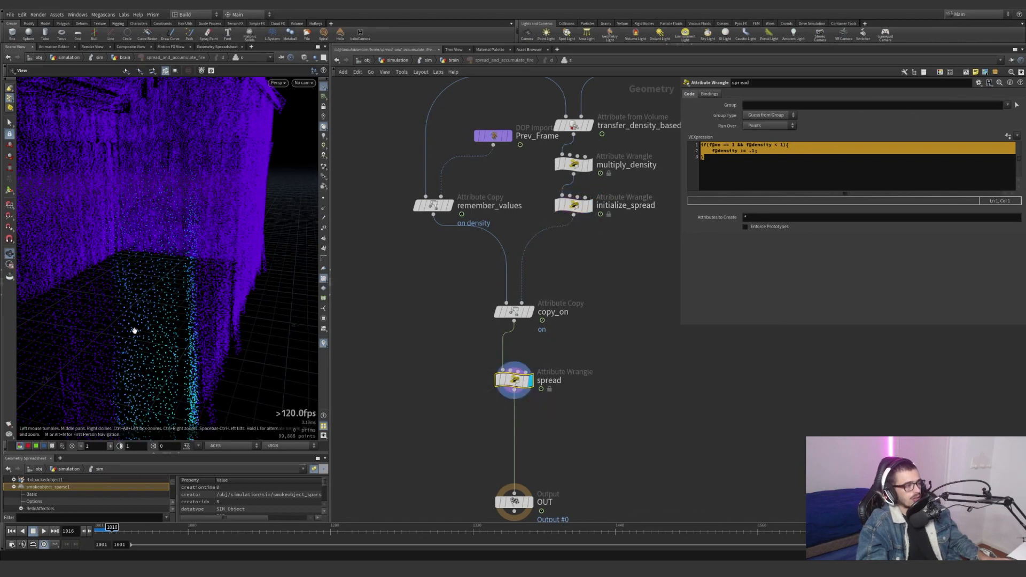
left_click_drag(133, 329, 246, 349)
scroll(133, 339, "down", 8)
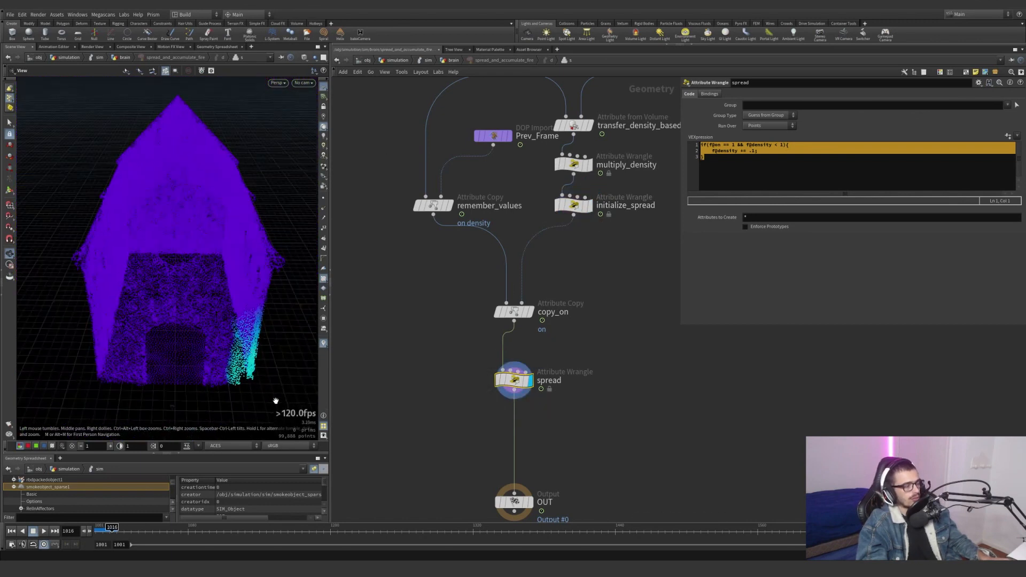
mouse_move(94, 166)
left_mouse_down()
mouse_move(153, 167)
mouse_move(94, 168)
left_mouse_up()
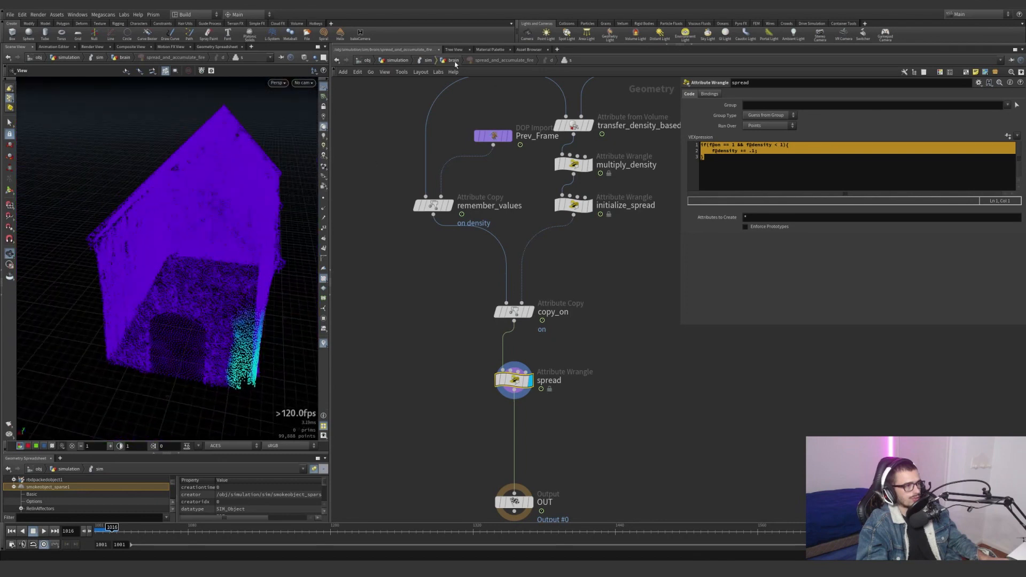
Return to the brain network and display OUT_POINTS, remove_points and set_fields1 in turn to review the wrangle code.
key("u")
scroll(660, 467, "up", 3)
left_click(526, 299)
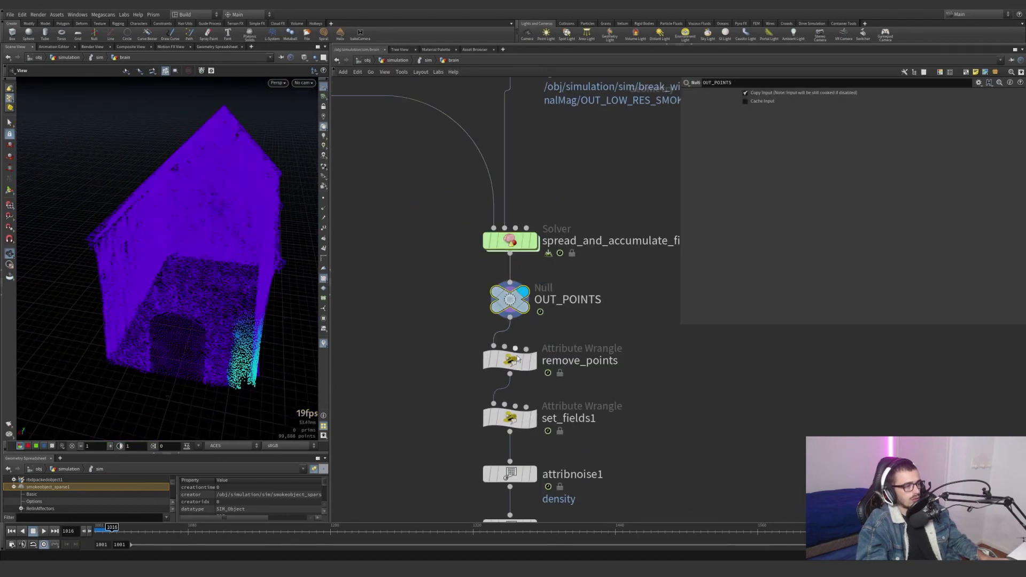
left_click(535, 366)
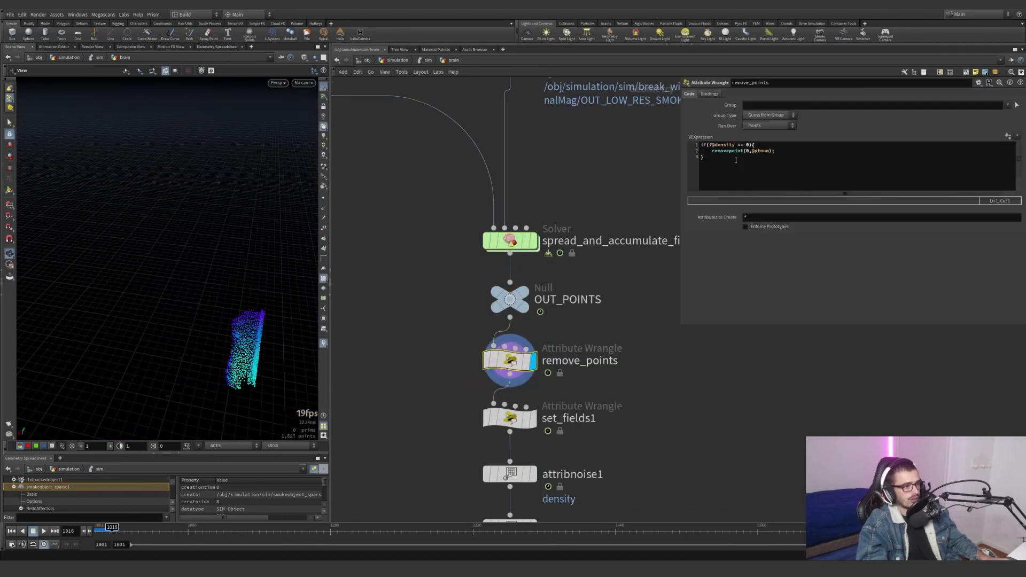
middle_click_drag(582, 369, 546, 290)
left_click(497, 339)
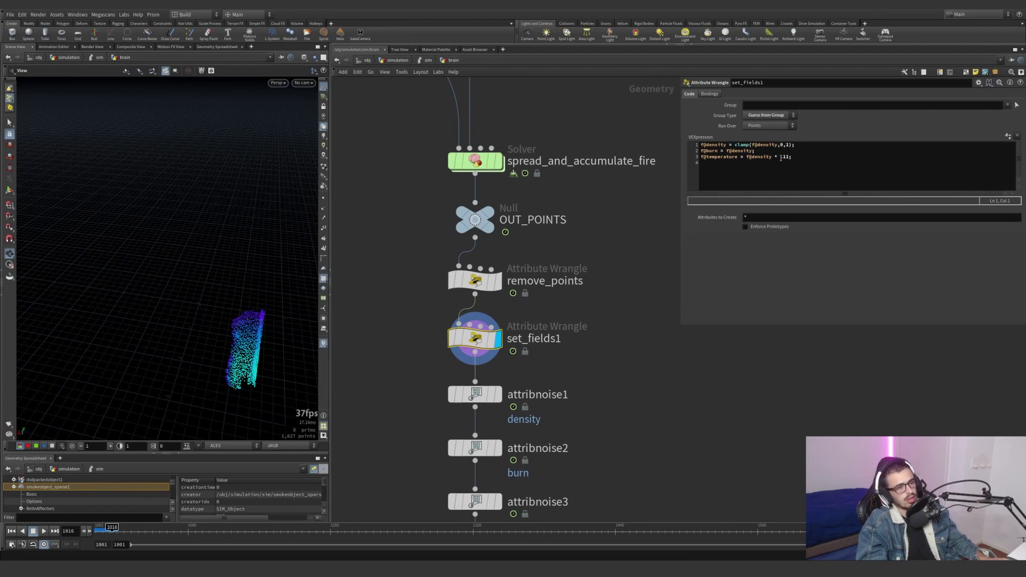
Display the density, burn and temperature attribute noise nodes in turn and review their settings, including the temperature noise offset.
middle_click_drag(599, 301, 614, 226)
middle_click_drag(565, 319, 533, 240)
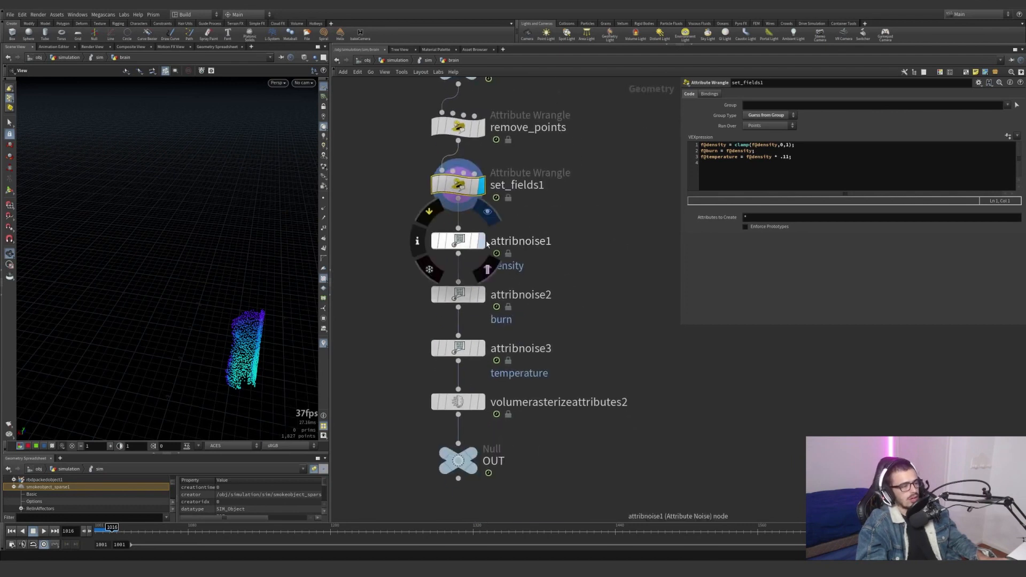
left_click(481, 241)
left_click(461, 236)
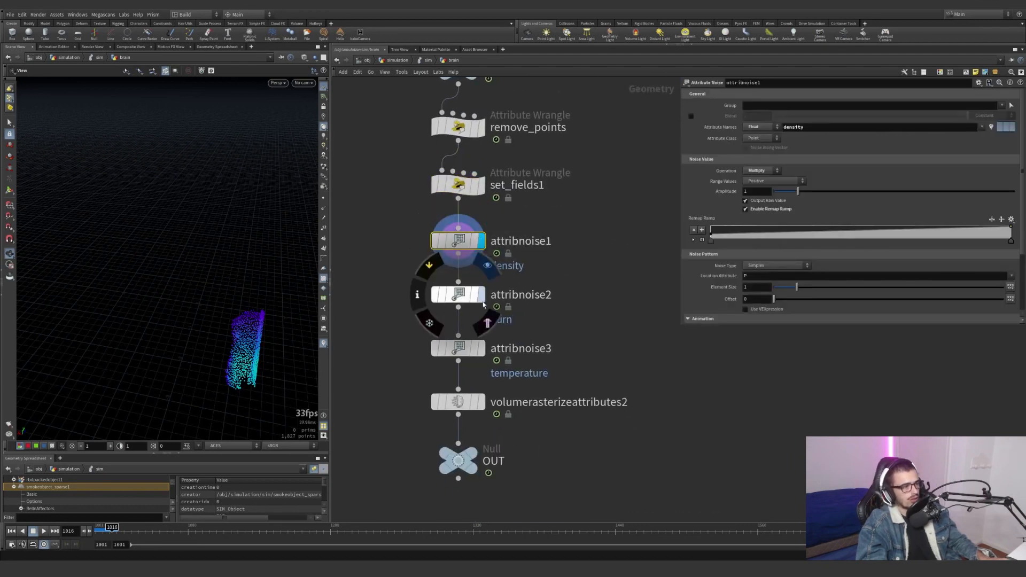
left_click(481, 294)
left_click(460, 294)
left_click(480, 348)
left_click(460, 348)
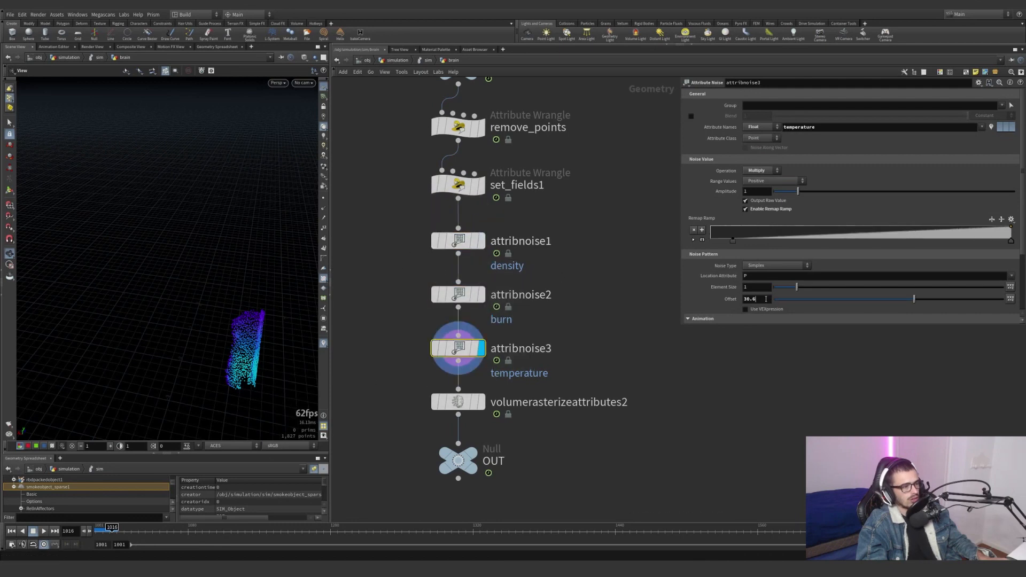
left_click_drag(767, 298, 734, 292)
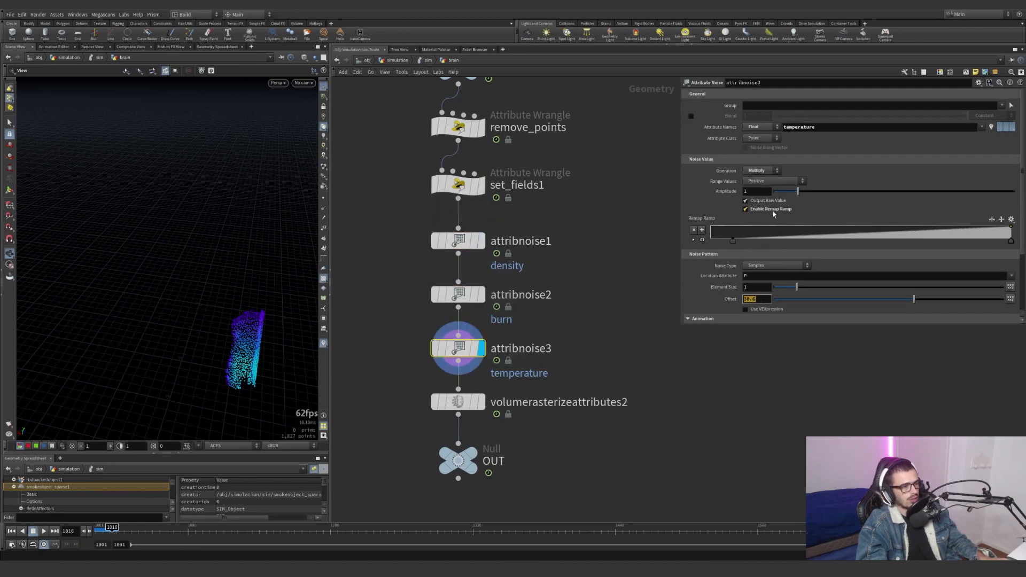
Display the burn noise node and the density noise node again to review their settings.
left_click(481, 294)
left_click(459, 295)
left_click(481, 241)
left_click(490, 243)
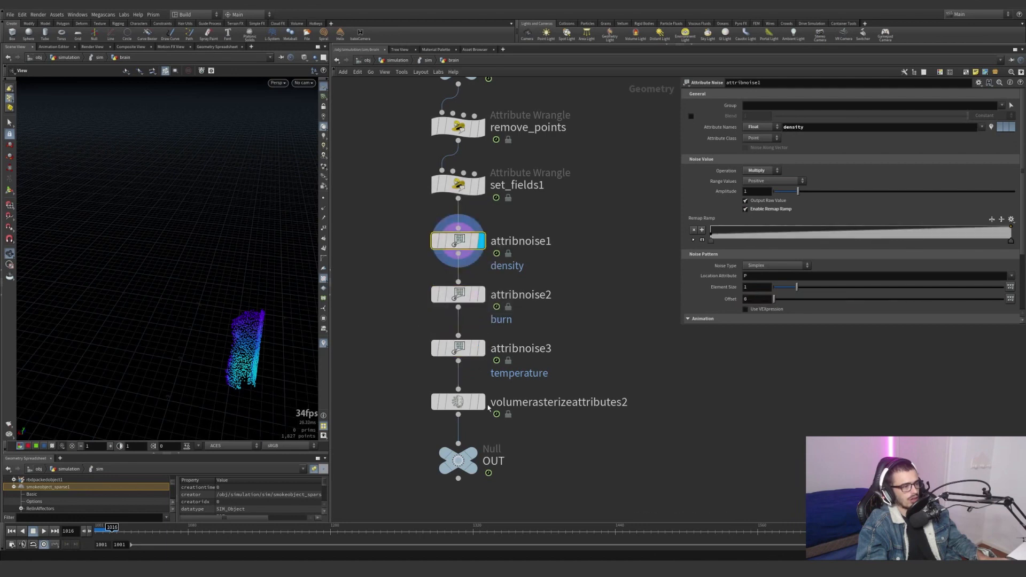
Display volumerasterizeattributes2 and inspect the rasterized volume at frame 1017 from another angle.
left_click(482, 402)
left_click(459, 402)
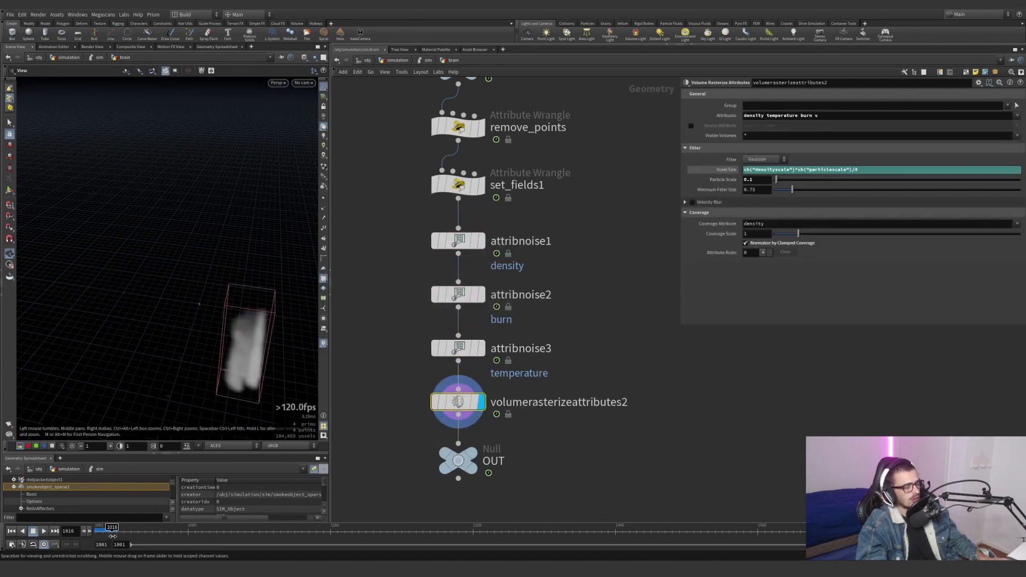
left_click_drag(113, 535, 112, 533)
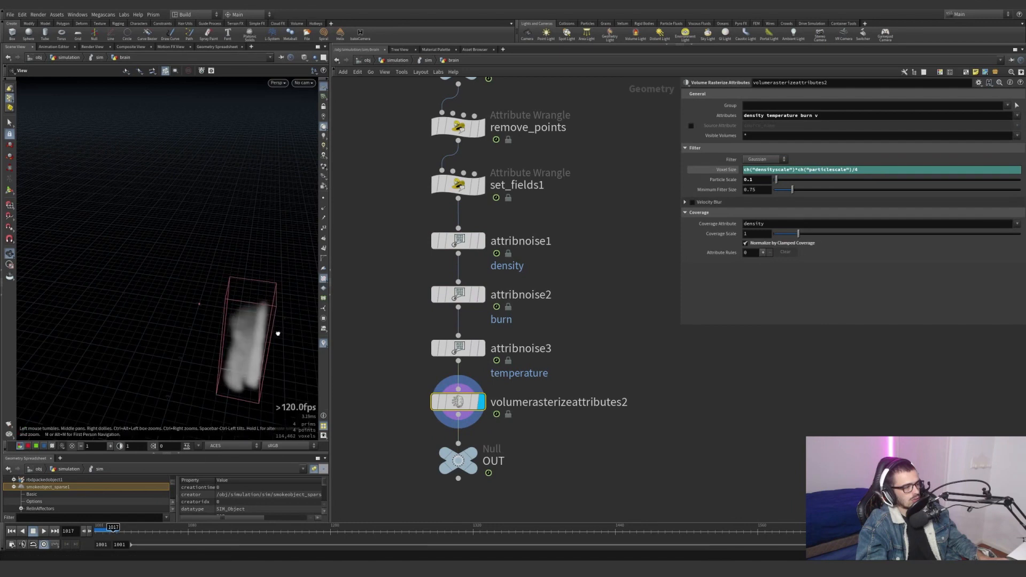
left_click_drag(277, 335, 252, 316, "alt")
middle_click_drag(252, 316, 217, 289, "alt")
scroll(572, 374, "down", 4)
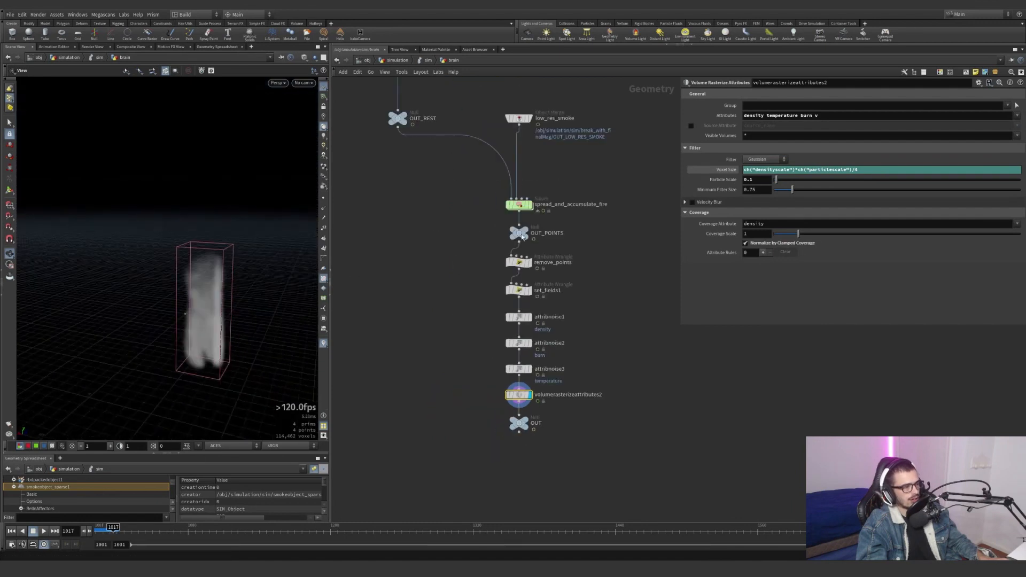
Return to the sim DOP network and open the break_with_finalMag SOP solver to view its OUT_LOW_RES_SMOKE branch.
left_click(427, 61)
left_click_drag(540, 194, 429, 282)
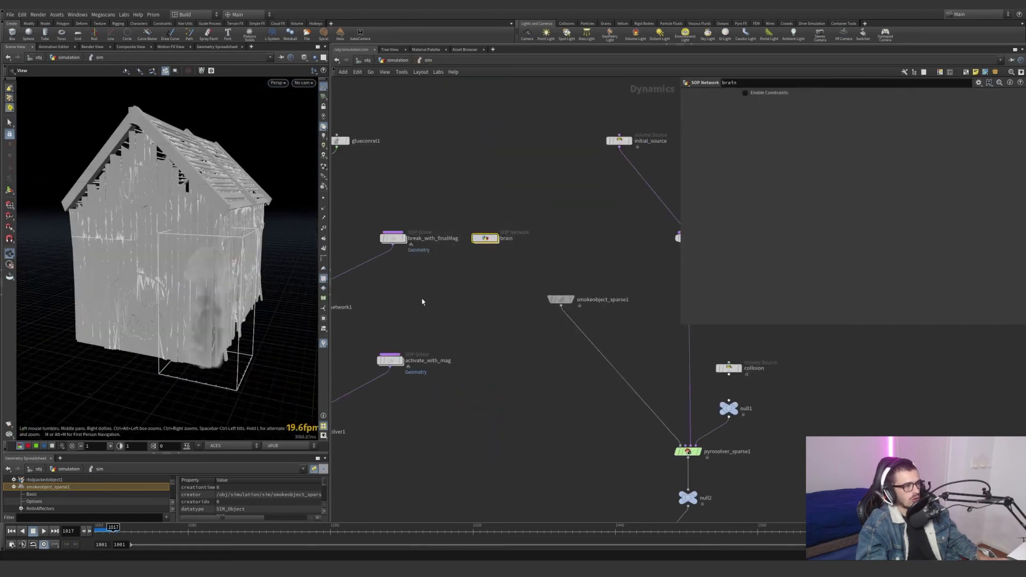
middle_click_drag(442, 318, 522, 260)
scroll(526, 264, "down", 2)
scroll(508, 219, "up", 3)
double_click(485, 208)
scroll(500, 292, "down", 5)
scroll(522, 260, "up", 3)
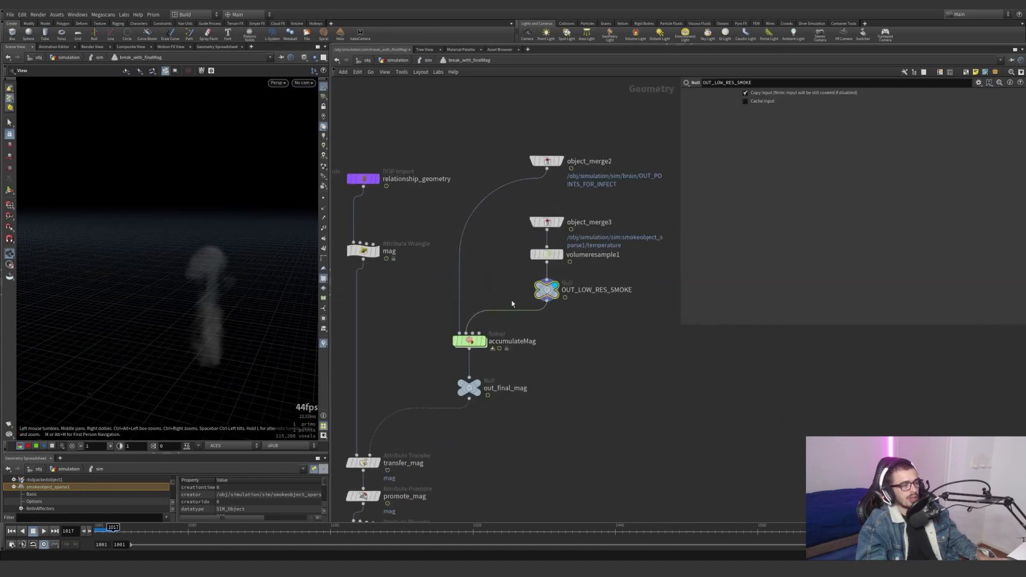
Open the accumulateMag solver and review its temperature transfer, multiply_mag, remember_values and accumulate_mag nodes.
double_click(469, 341)
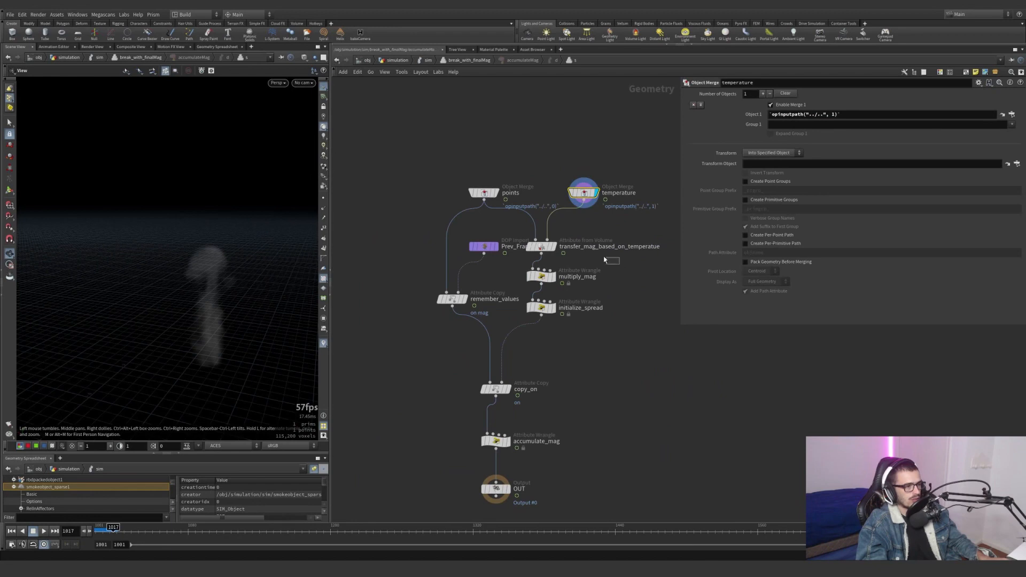
left_click_drag(606, 261, 495, 238)
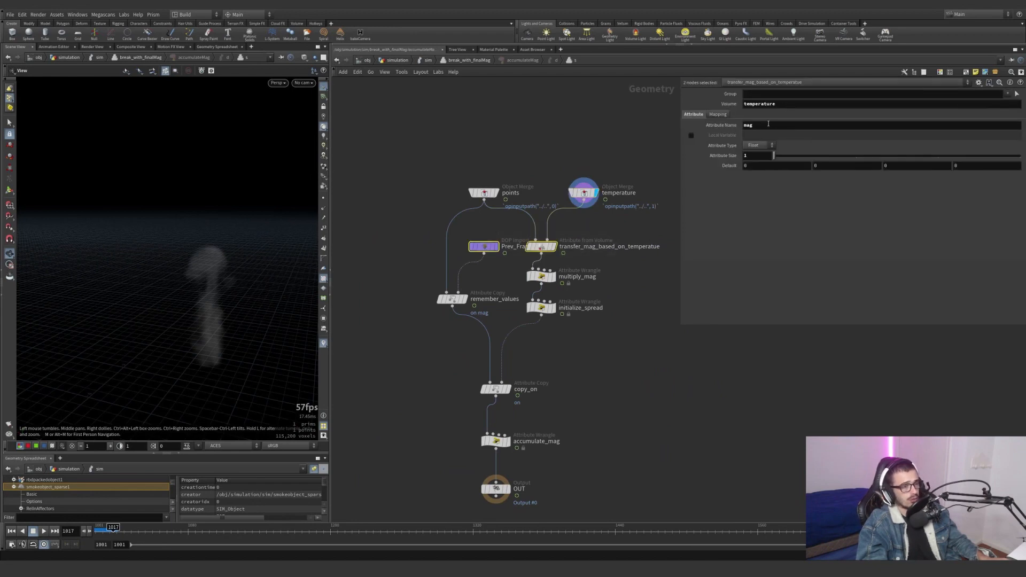
left_click_drag(595, 289, 546, 274)
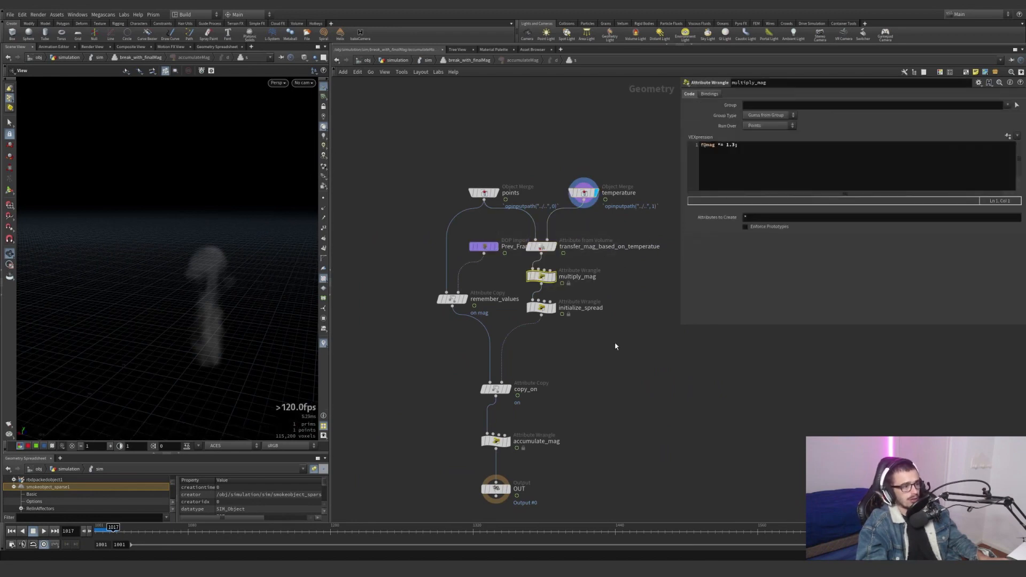
left_click_drag(614, 345, 522, 293)
left_click_drag(469, 352, 417, 283)
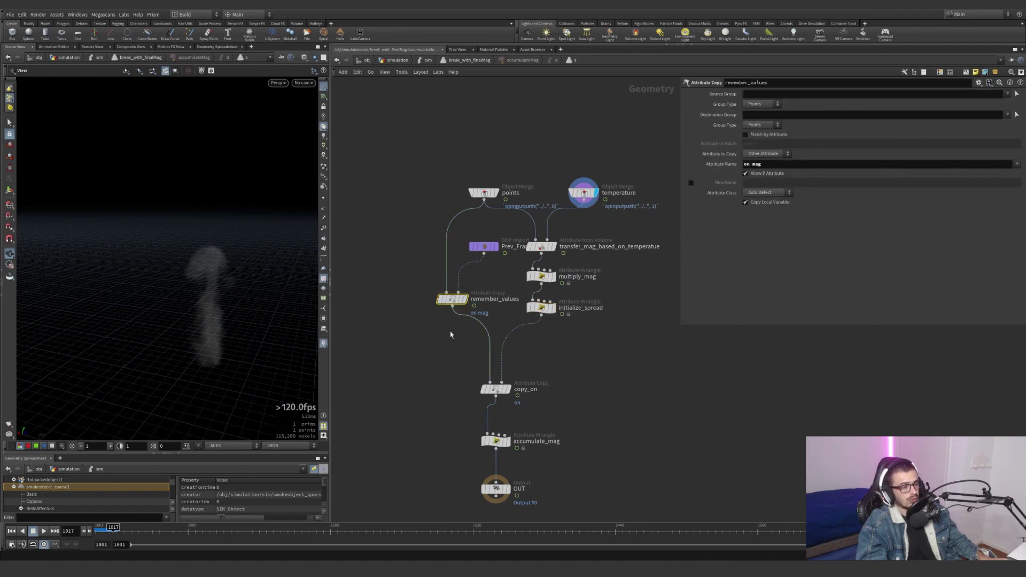
left_click_drag(449, 417, 529, 457)
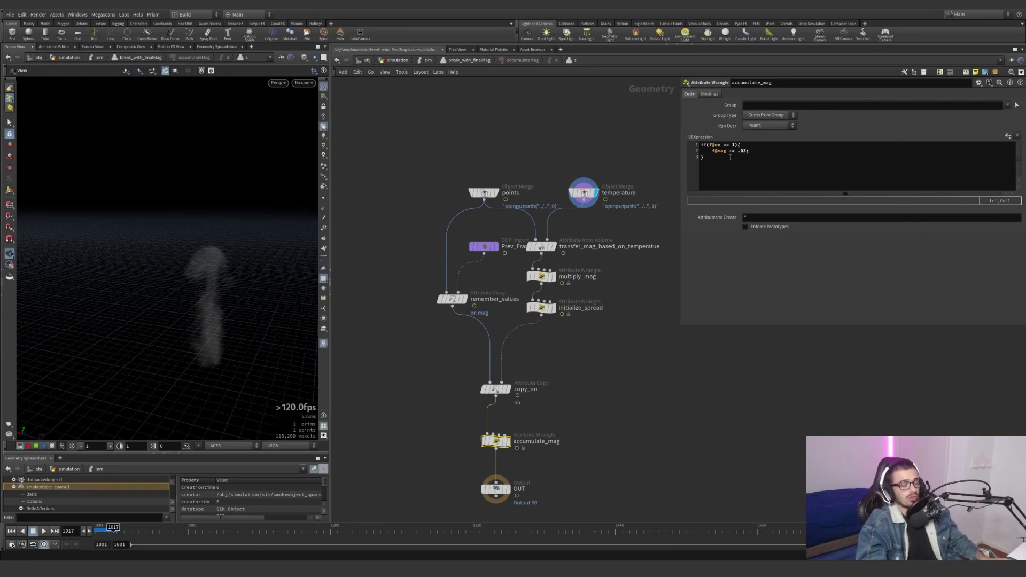
Go back to break_with_finalMag and examine the mag wrangle's code that initializes mag to 0.
left_click(338, 60)
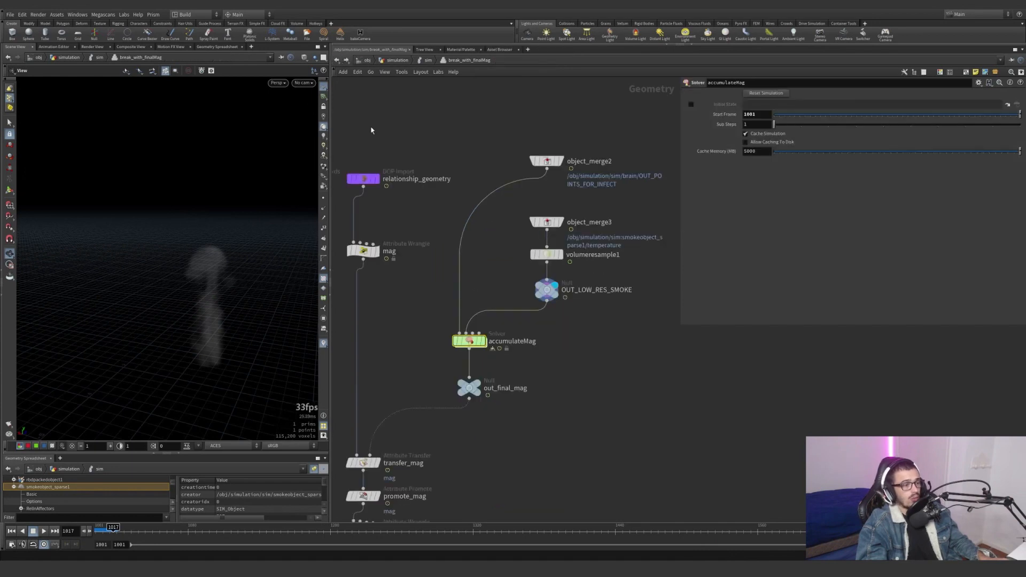
left_click(420, 191)
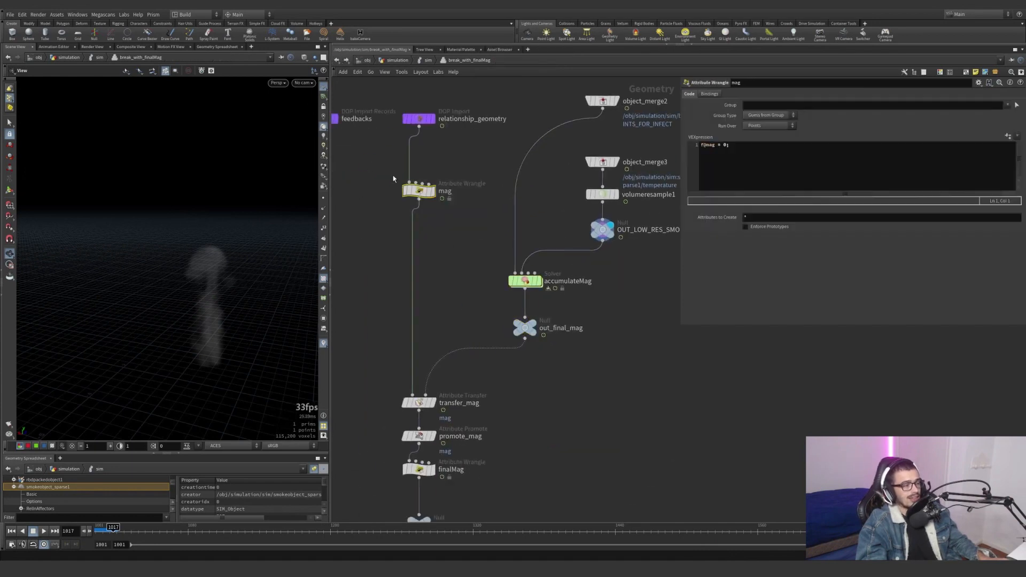
left_click_drag(737, 147, 663, 147)
left_click_drag(461, 144, 374, 220)
middle_click_drag(370, 367, 355, 282)
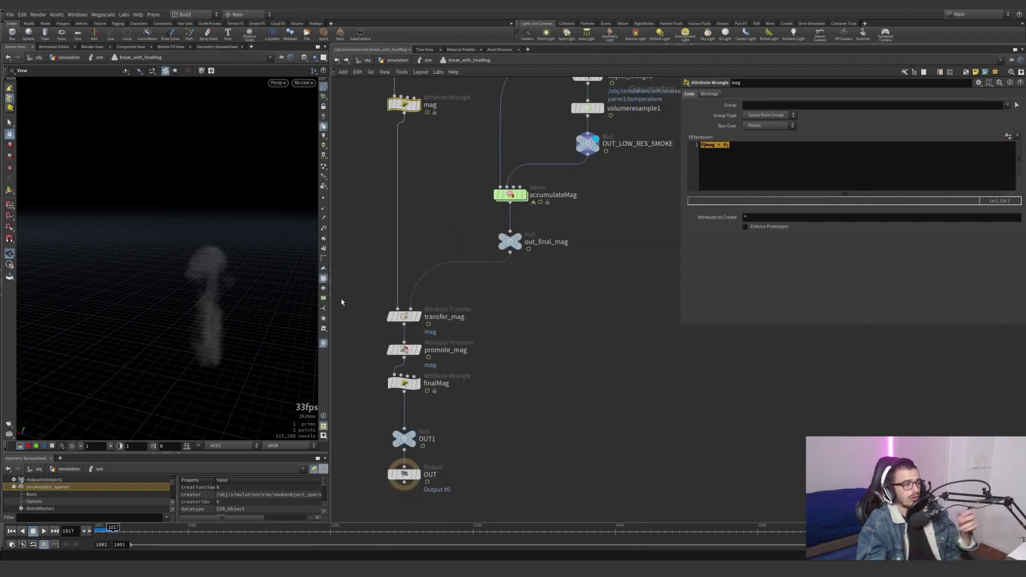
Review transfer_mag's attribute and distance conditions, and the promote_mag settings.
left_click_drag(354, 296, 432, 319)
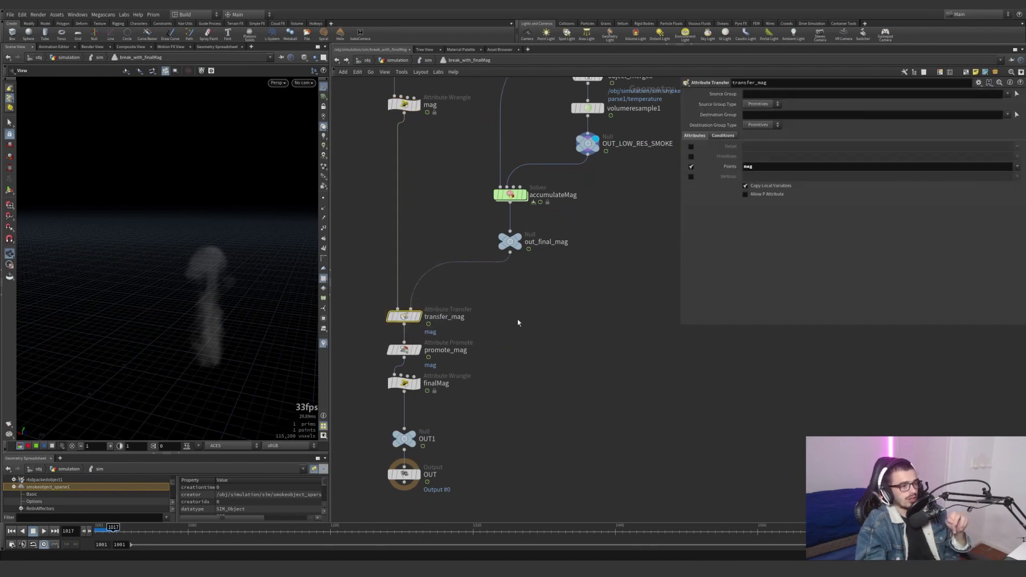
left_click(725, 137)
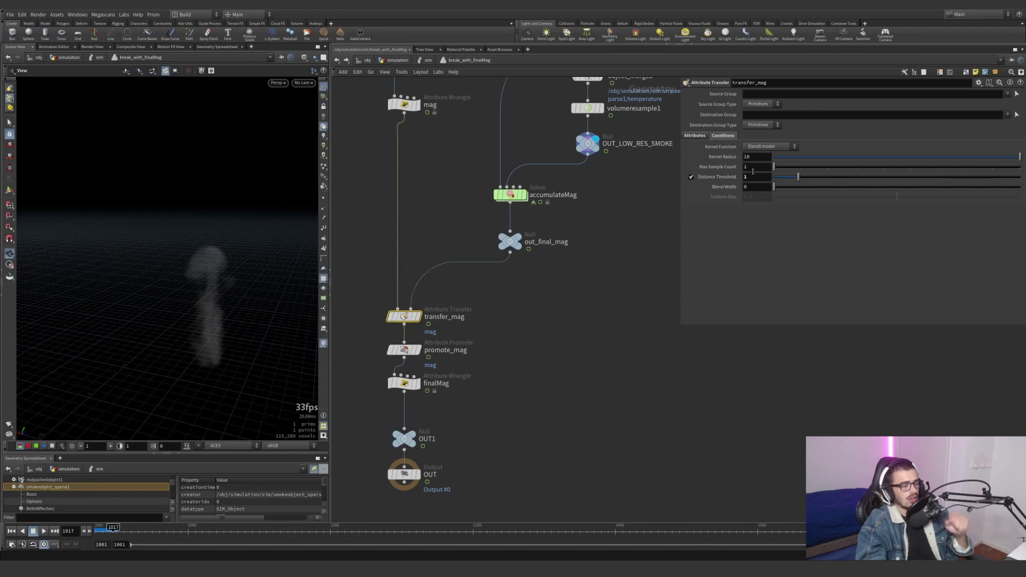
left_click_drag(480, 373, 484, 351)
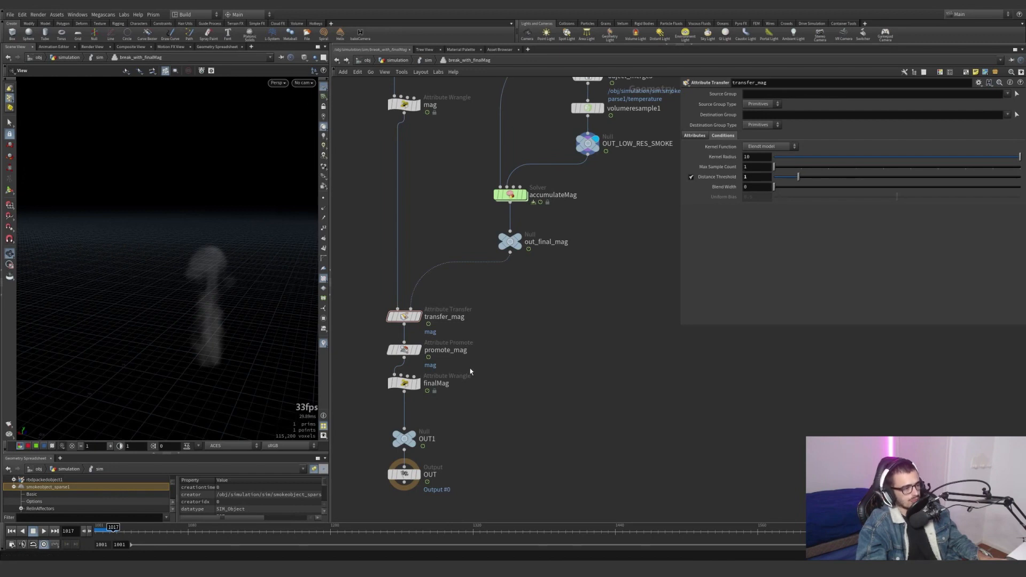
left_click(404, 350)
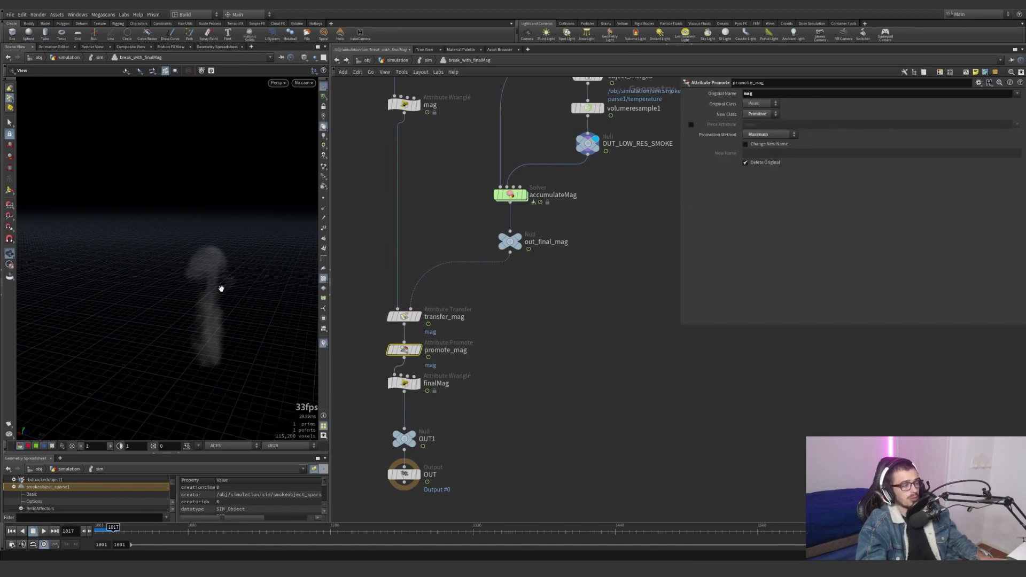
Display mag and finalMag in turn and examine finalMag's break_hard_time condition for removing constraint primitives.
left_click(418, 105)
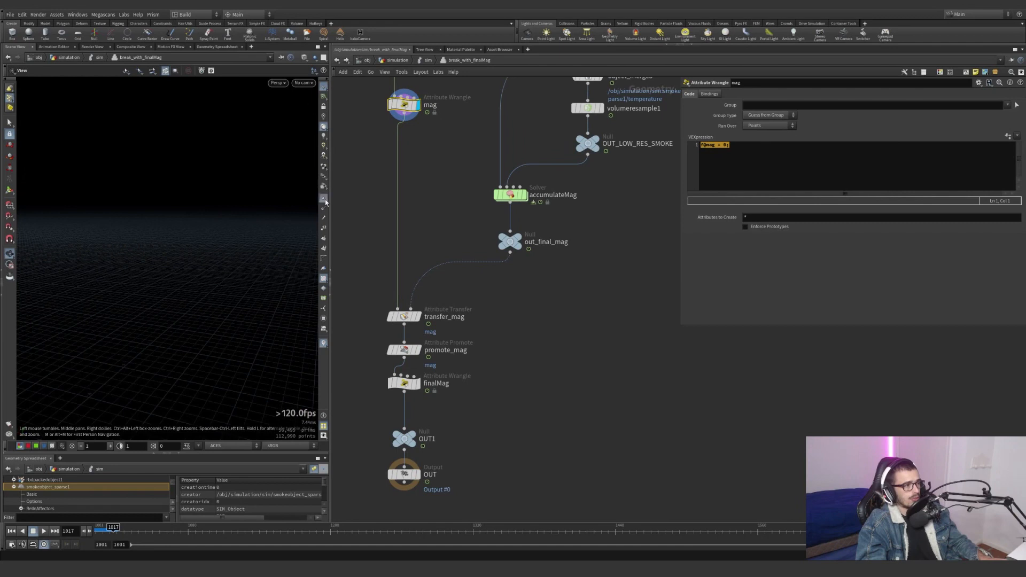
left_click(416, 383)
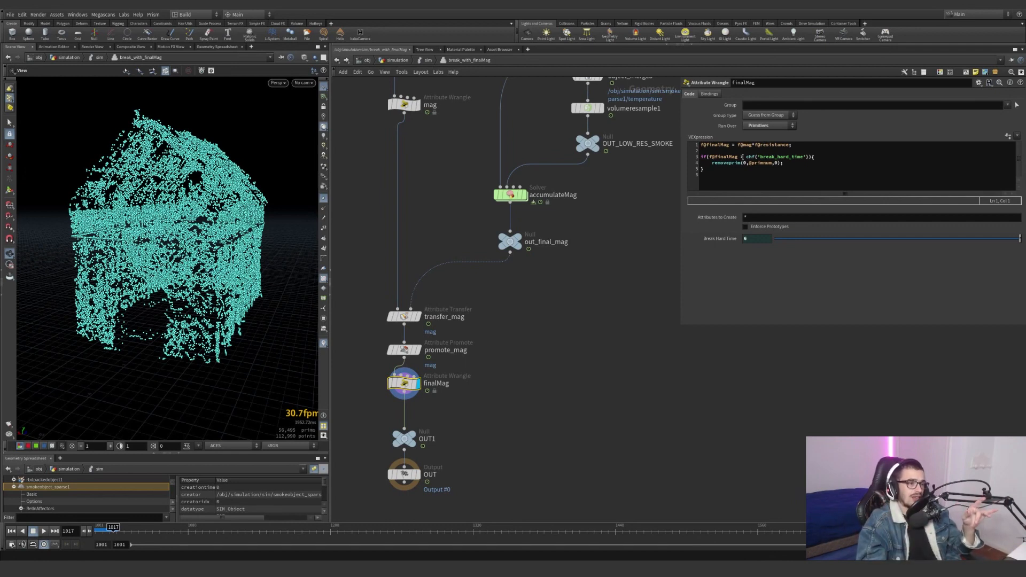
left_click_drag(743, 157, 808, 157)
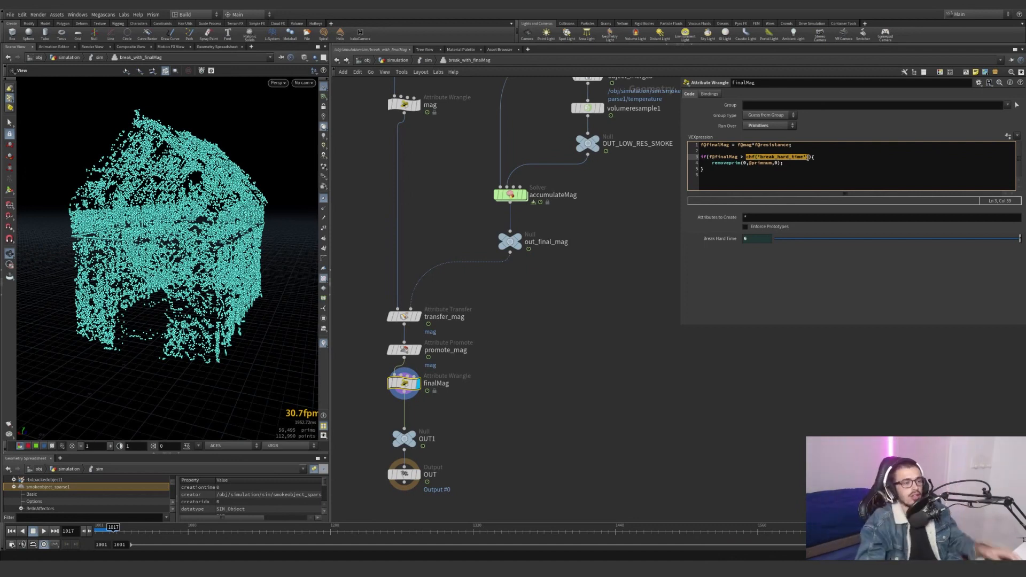
left_click(730, 170)
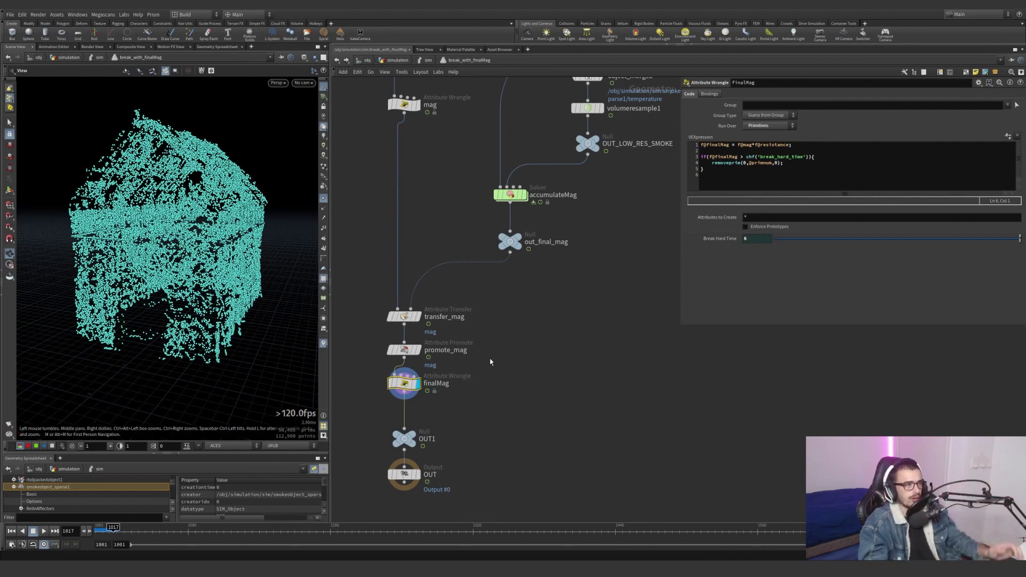
Return to the sim DOP network and open the activate_with_mag SOP solver.
key("u")
key("h")
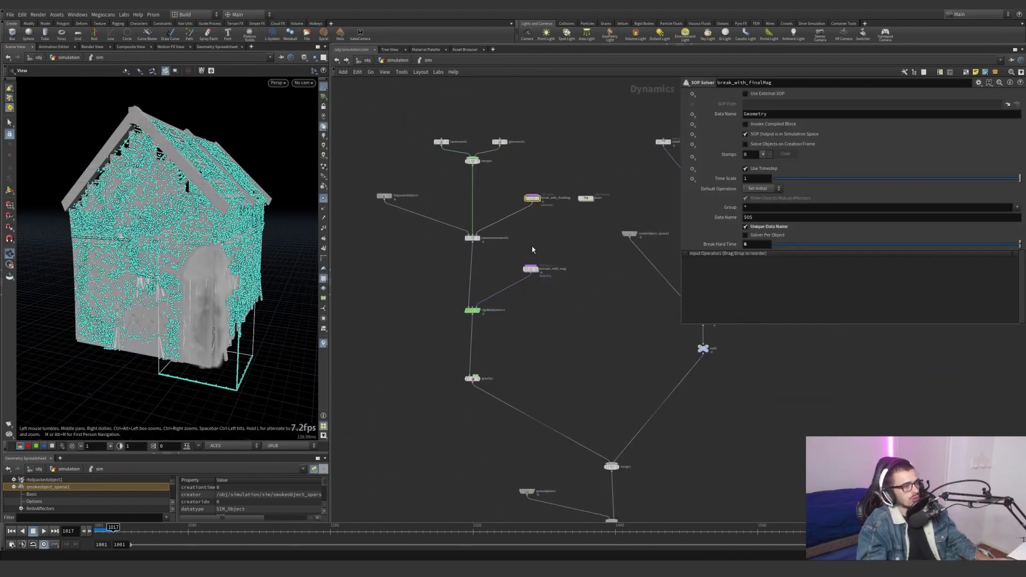
scroll(523, 278, "up", 4)
middle_click_drag(523, 278, 556, 291)
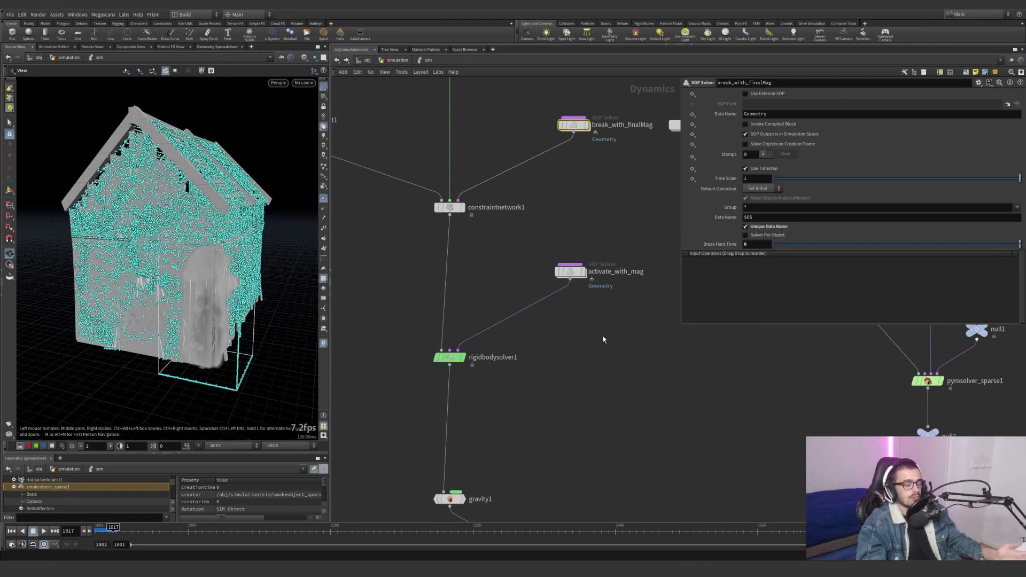
scroll(595, 329, "down", 4)
middle_click_drag(594, 329, 571, 298)
scroll(571, 297, "up", 3)
double_click(555, 259)
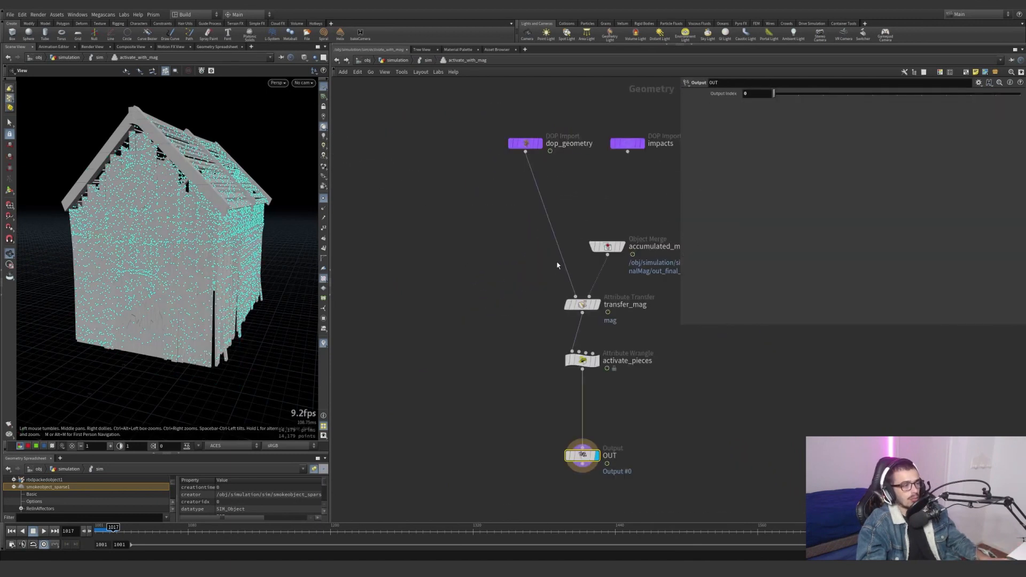
Review the dop_geometry import settings and display the accumulated_mag points at frame 1016.
left_click_drag(458, 149, 397, 211)
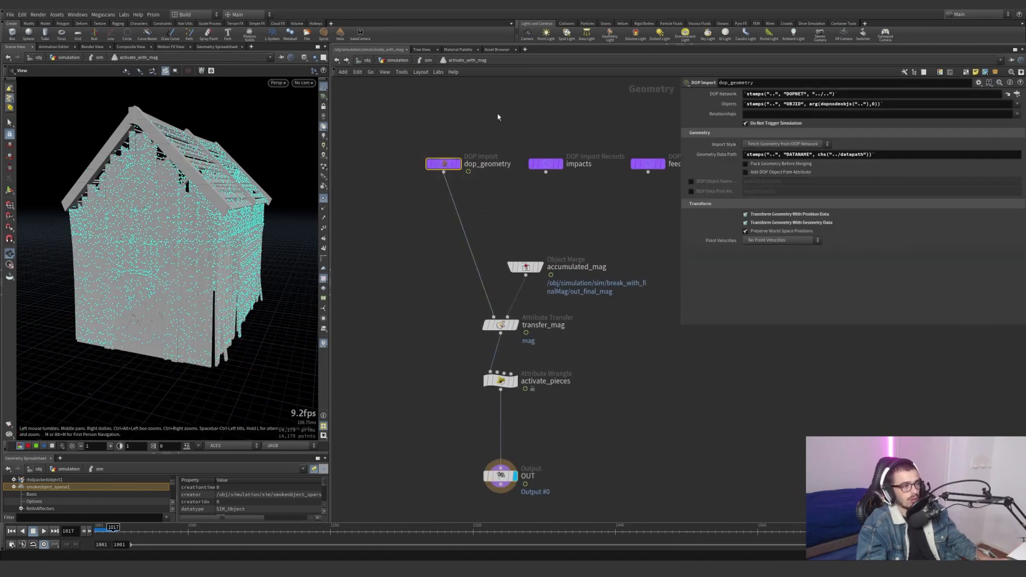
mouse_move(497, 114)
left_mouse_down()
mouse_move(433, 216)
mouse_move(420, 214)
left_mouse_up()
left_click_drag(415, 211, 514, 139)
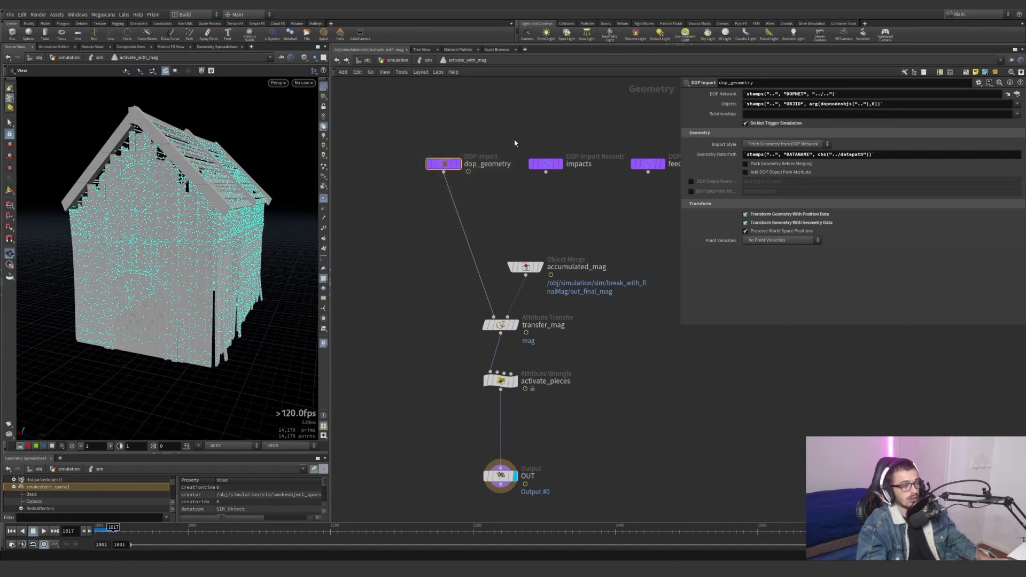
scroll(560, 290, "up", 2)
mouse_move(534, 261)
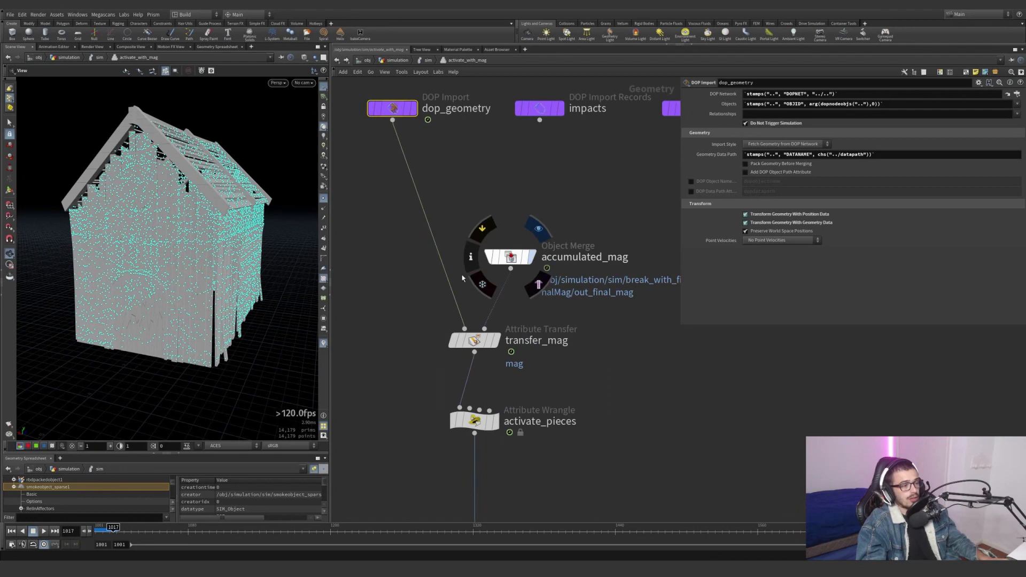
left_click(83, 530)
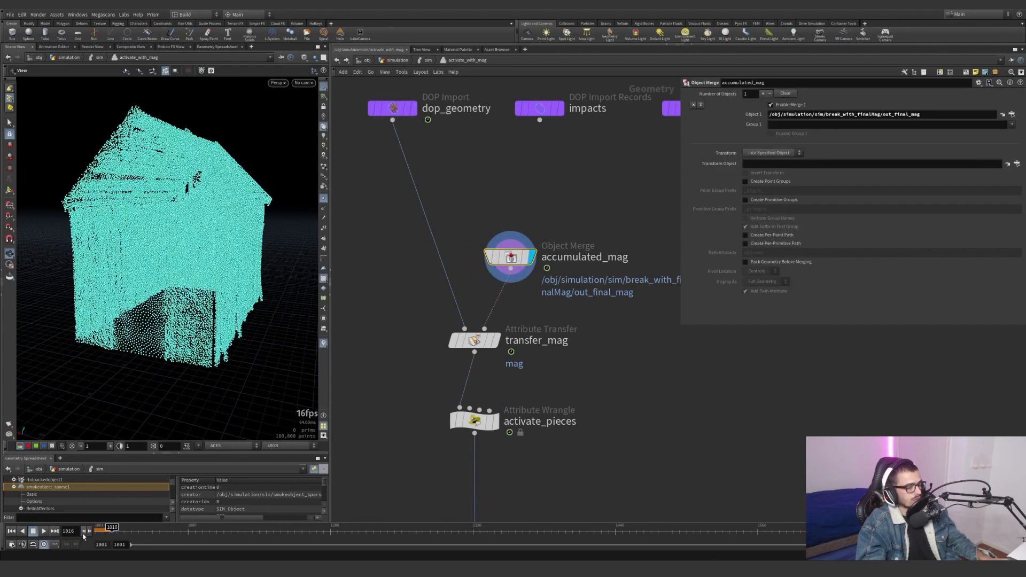
Follow accumulated_mag's reference to out_final_mag, and return to activate_with_mag to review the transfer_mag conditions.
left_click(1002, 116)
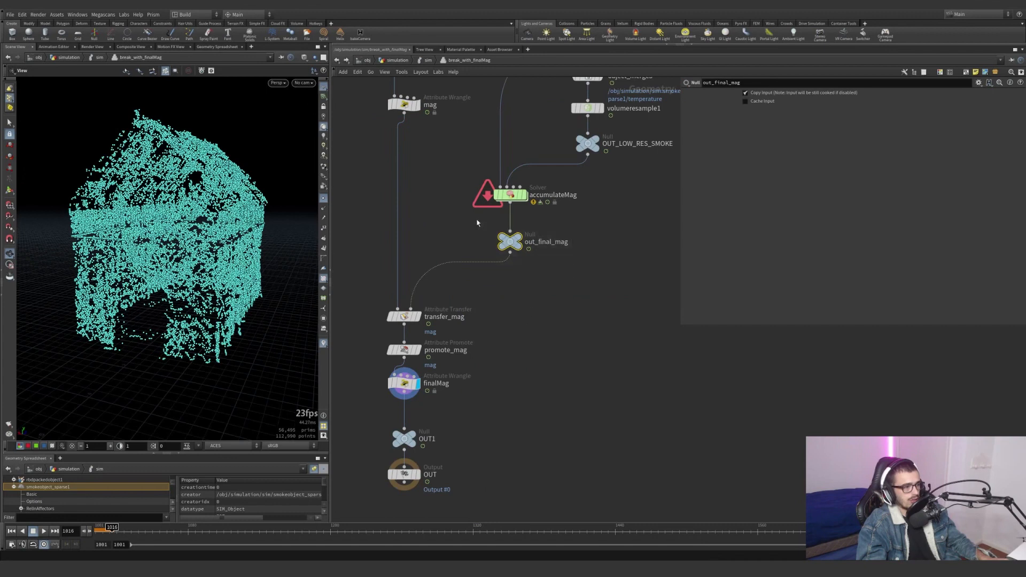
left_click(428, 60)
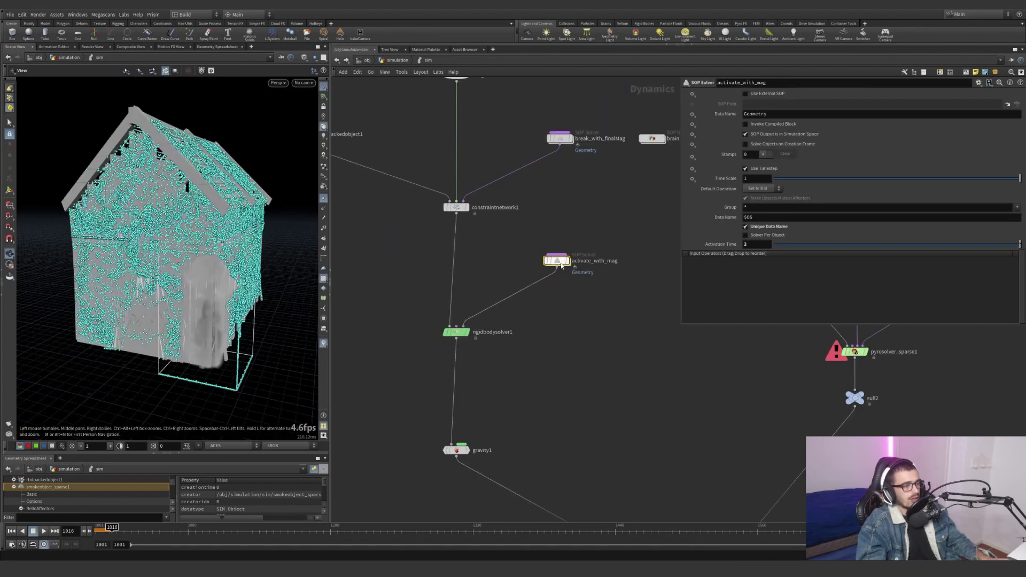
double_click(556, 259)
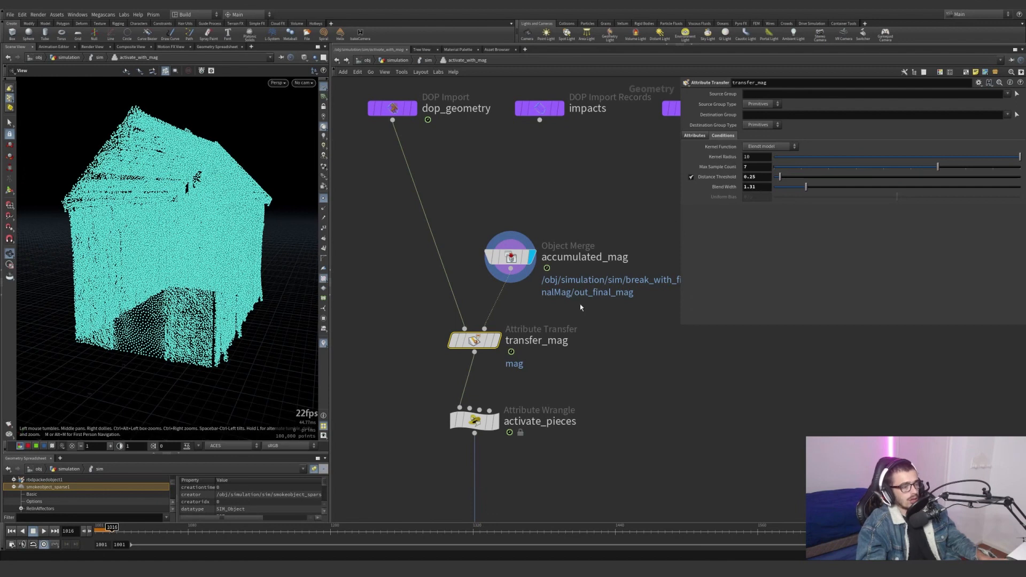
Compare dop_geometry with the accumulated_mag points in the viewport, and follow the object merge reference to its source null.
left_click(401, 109)
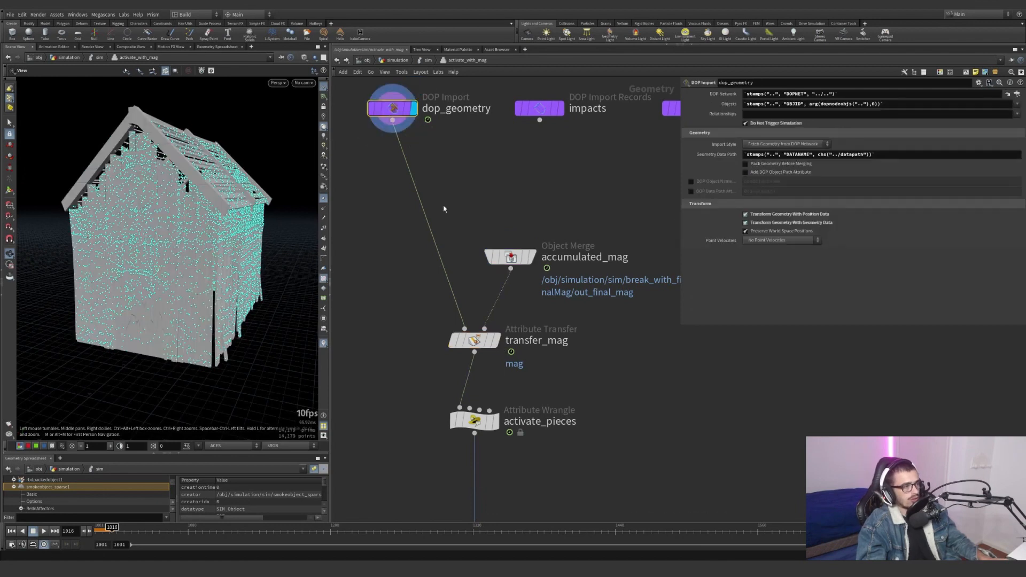
left_click(518, 259)
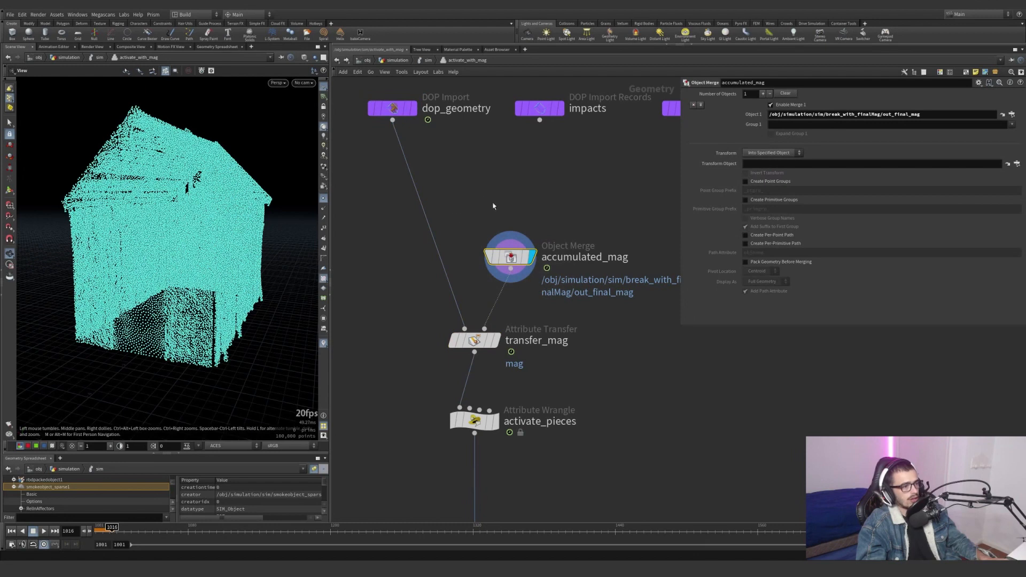
mouse_move(202, 273)
left_mouse_down()
mouse_move(217, 255)
mouse_move(209, 282)
left_mouse_up()
left_click_drag(588, 209, 489, 280)
left_click(1003, 114)
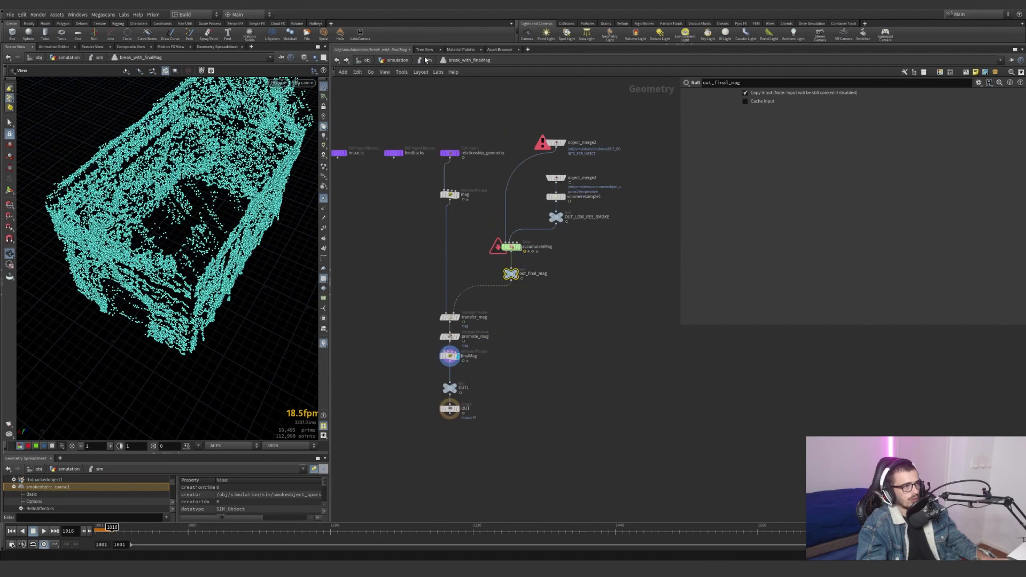
Return to activate_with_mag, display the activate_pieces wrangle, and review its VEX activation condition against the barn pieces.
left_click(427, 59)
double_click(556, 261)
middle_click_drag(530, 388, 530, 348)
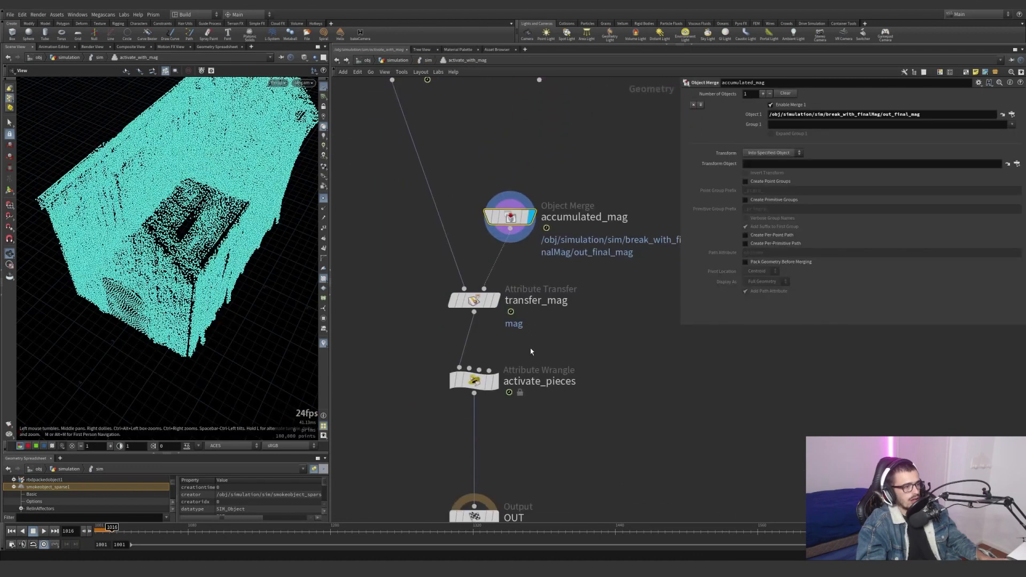
left_click(495, 381)
left_click(474, 381)
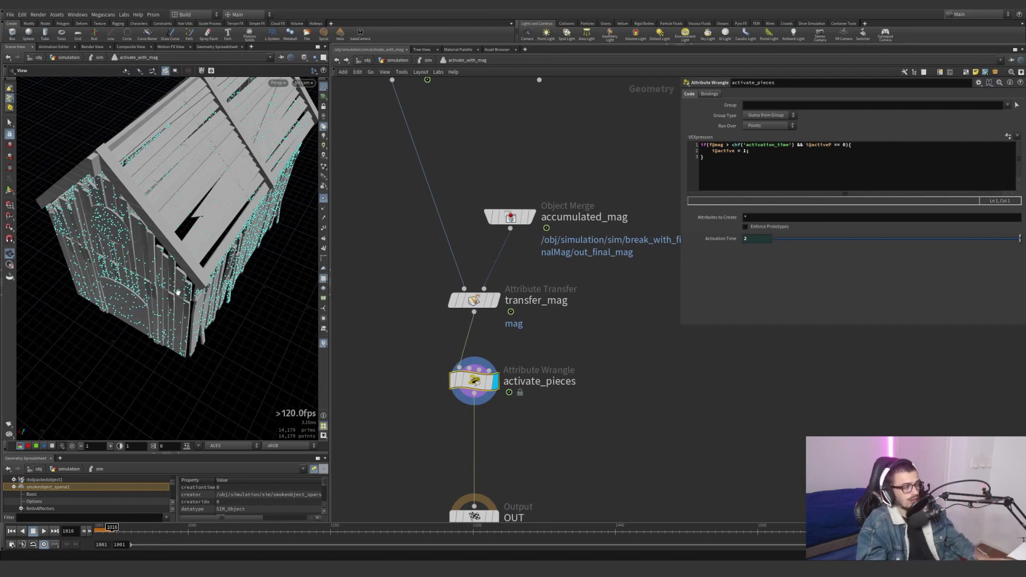
left_click_drag(169, 310, 189, 294)
left_click_drag(201, 251, 196, 243)
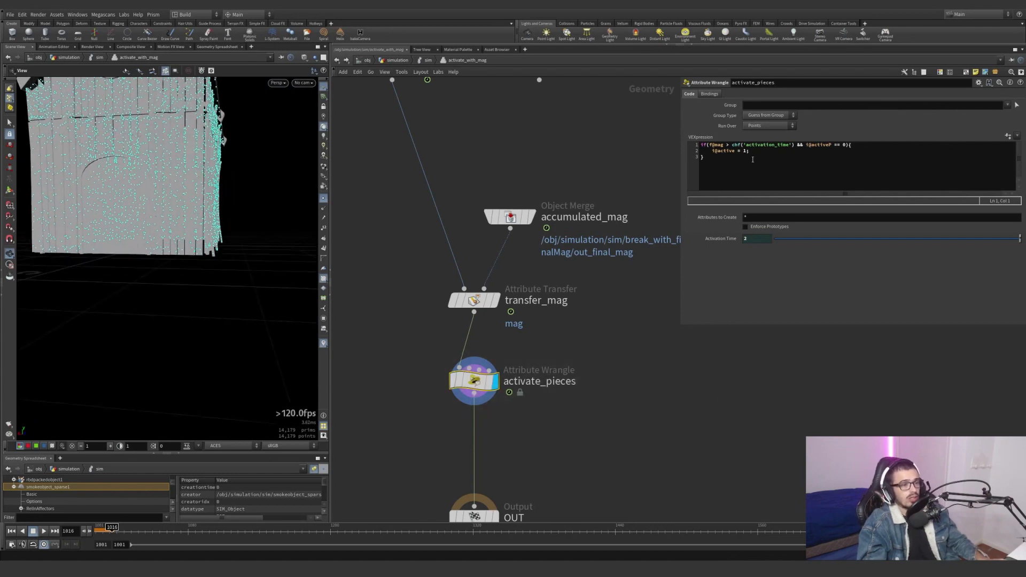
left_click_drag(752, 159, 697, 145)
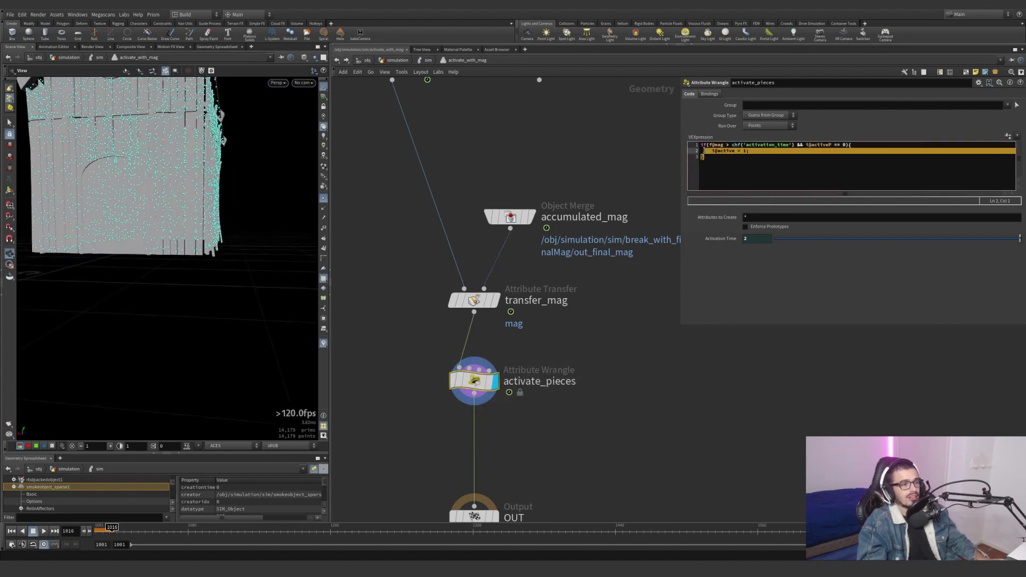
Go back to the sim DOP network and compare break_with_finalMag's Break Hard Time with activate_with_mag's Activation Time.
left_click(427, 60)
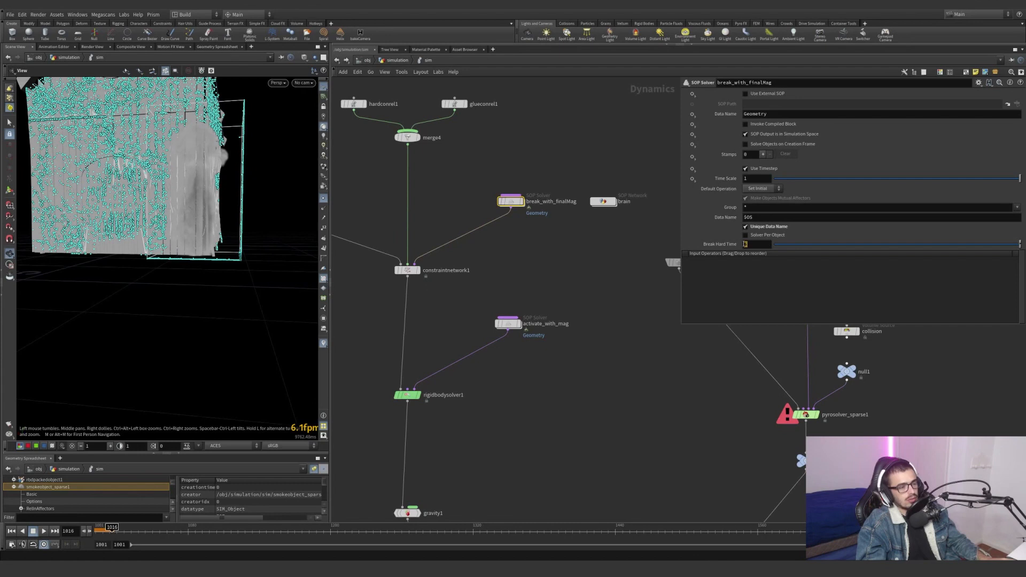
type("6")
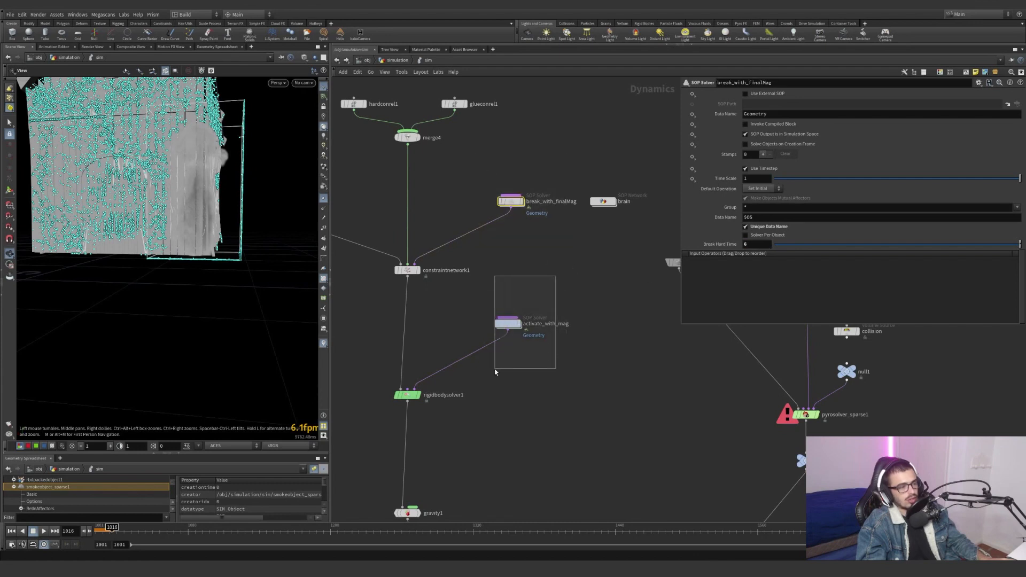
left_click_drag(495, 373, 495, 372)
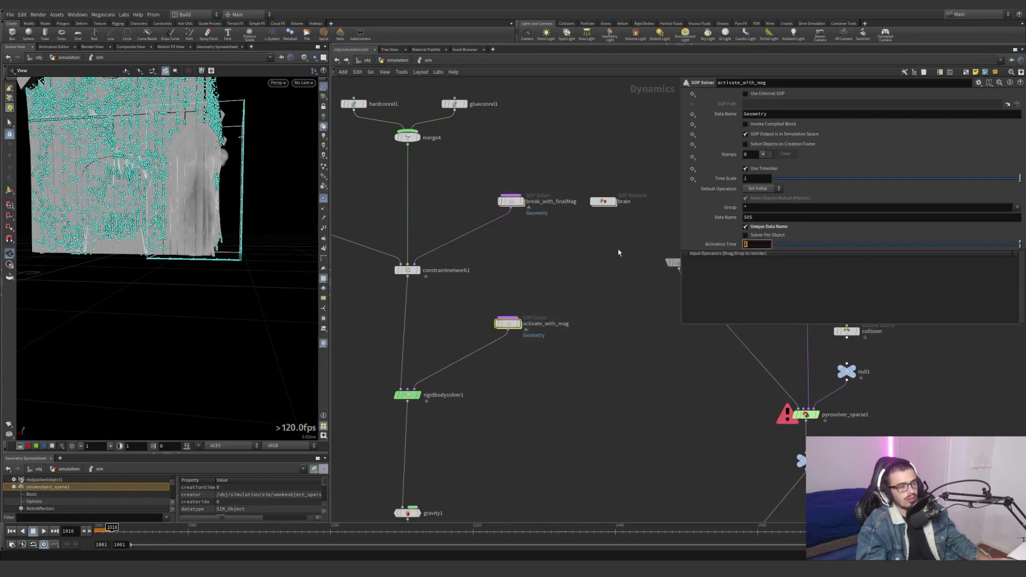
left_click_drag(558, 244, 579, 239)
scroll(582, 265, "down", 5)
scroll(499, 262, "up", 6)
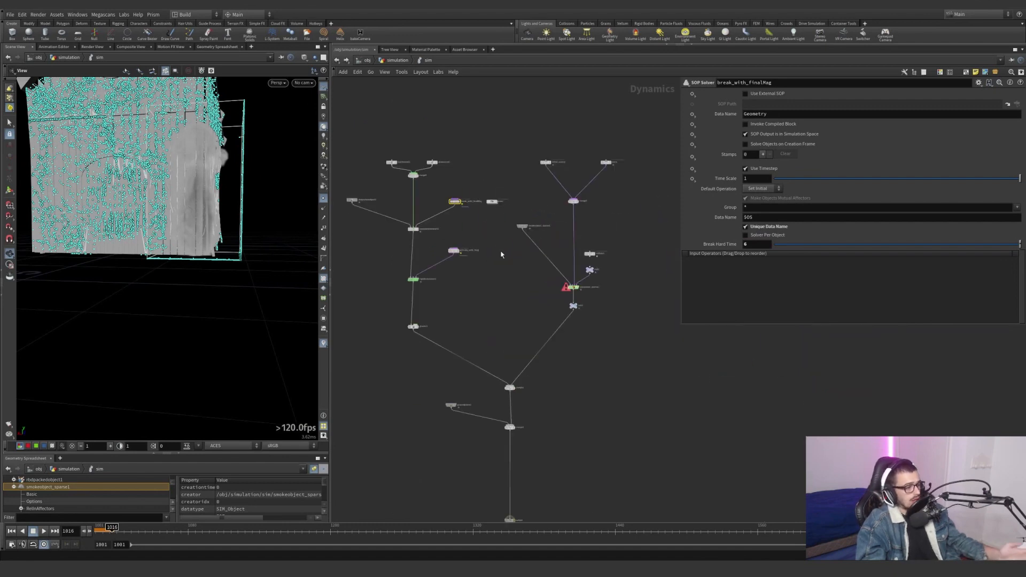
Inspect the gravity1 force settings and the smokeobject_sparse1 properties in the sim network.
left_click_drag(545, 304, 417, 370)
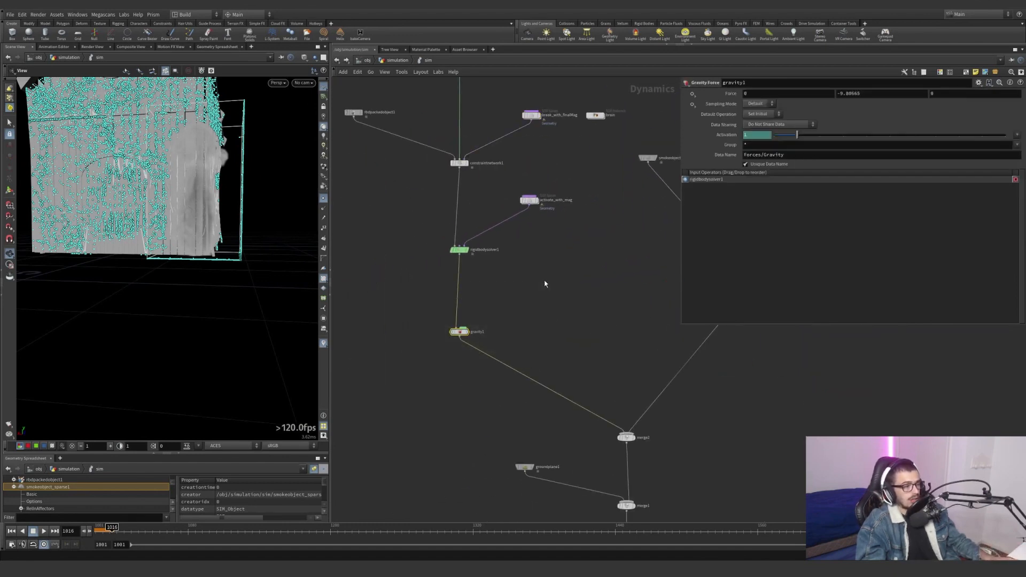
middle_click_drag(589, 263, 394, 415)
middle_click_drag(439, 330, 574, 258)
scroll(575, 257, "down", 5)
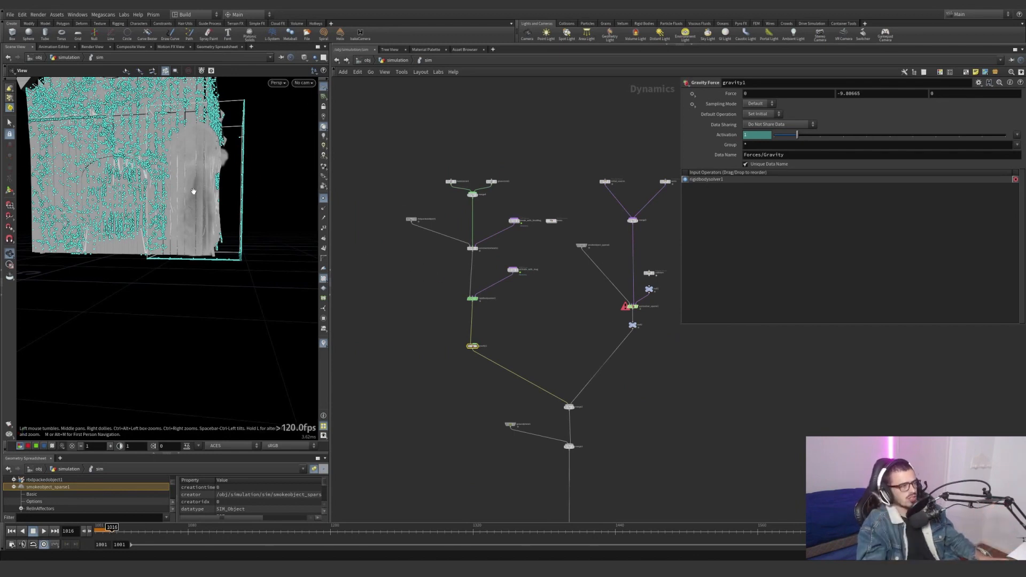
left_click_drag(193, 192, 166, 195)
scroll(564, 307, "up", 3)
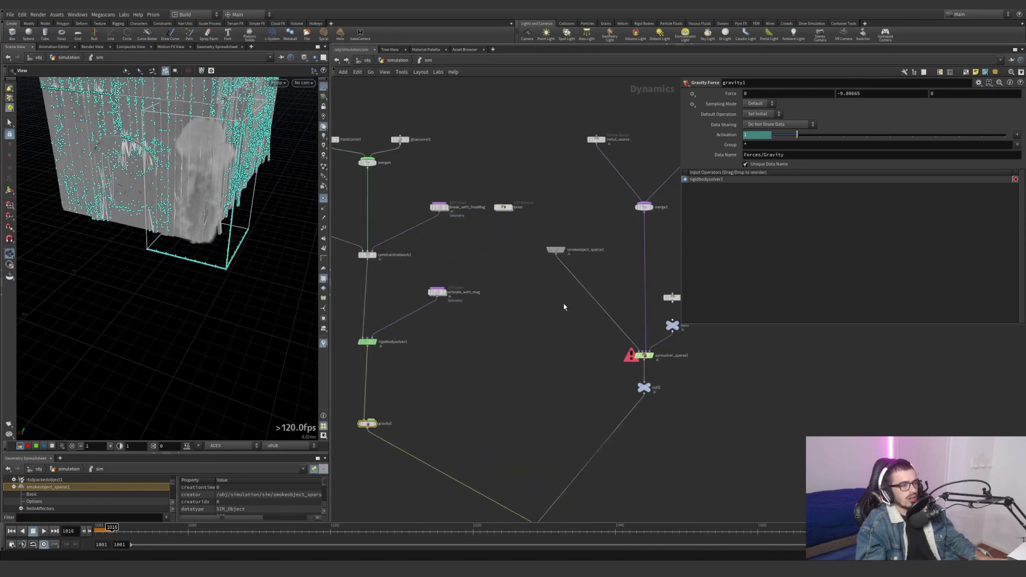
middle_click_drag(564, 307, 484, 322)
left_click_drag(451, 294, 499, 248)
middle_click_drag(535, 246, 482, 204)
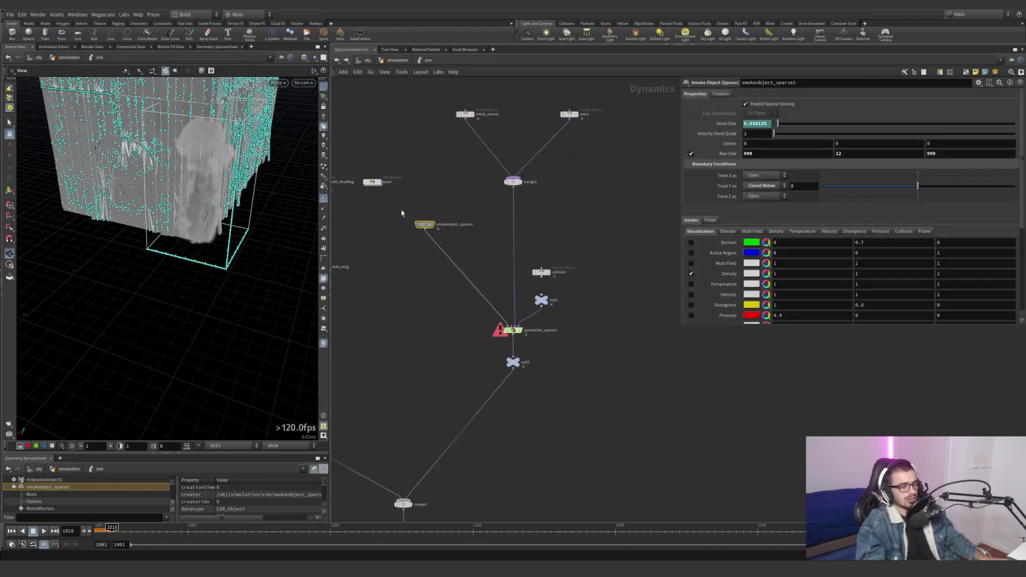
Examine the temperature settings and Buoyancy Scale in pyrosolver_sparse1's simulation parameters.
scroll(454, 208, "up", 3)
mouse_move(501, 452)
left_mouse_down()
mouse_move(463, 396)
mouse_move(630, 399)
left_mouse_up()
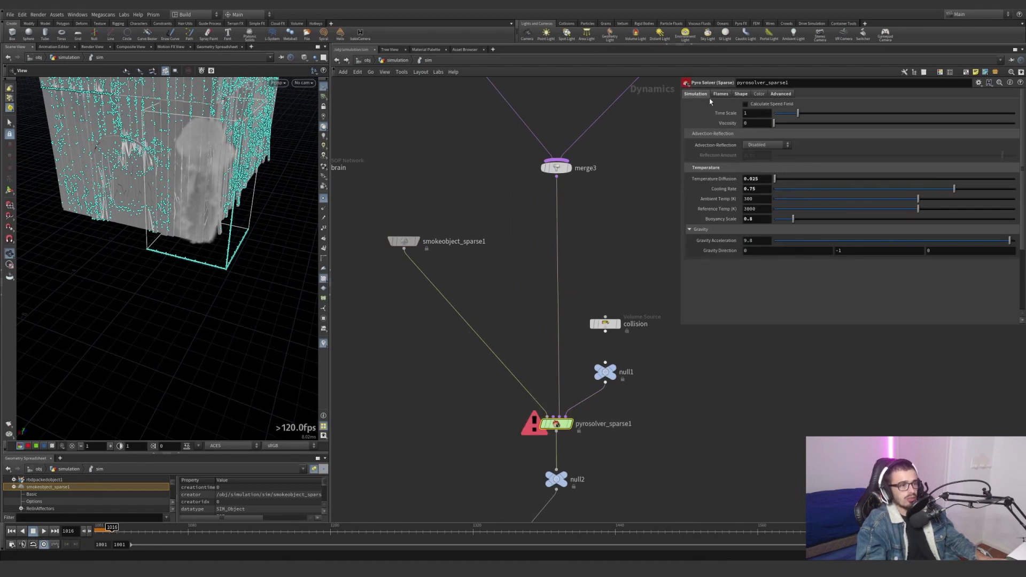
middle_click_drag(687, 375, 632, 382)
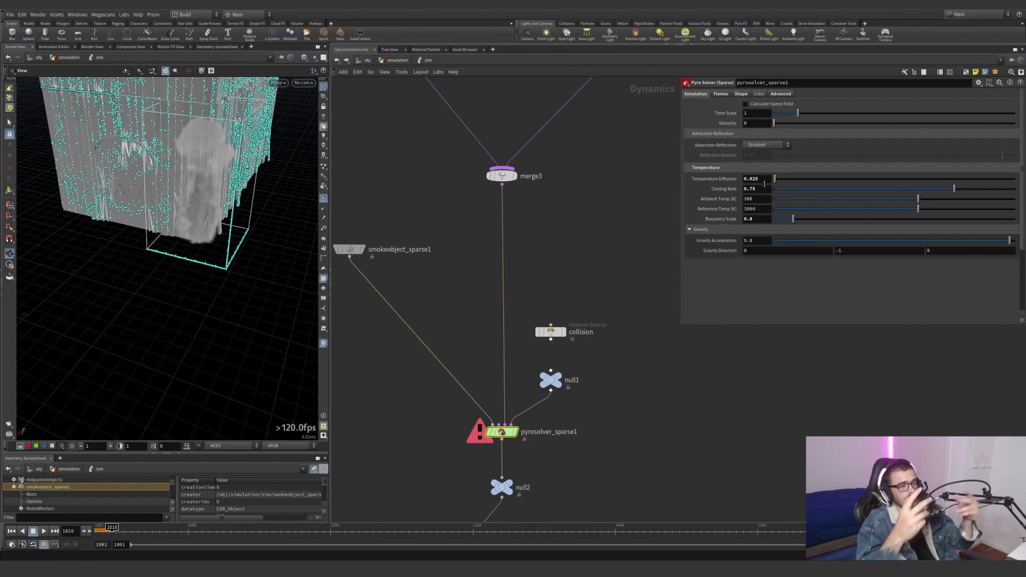
left_click(749, 219)
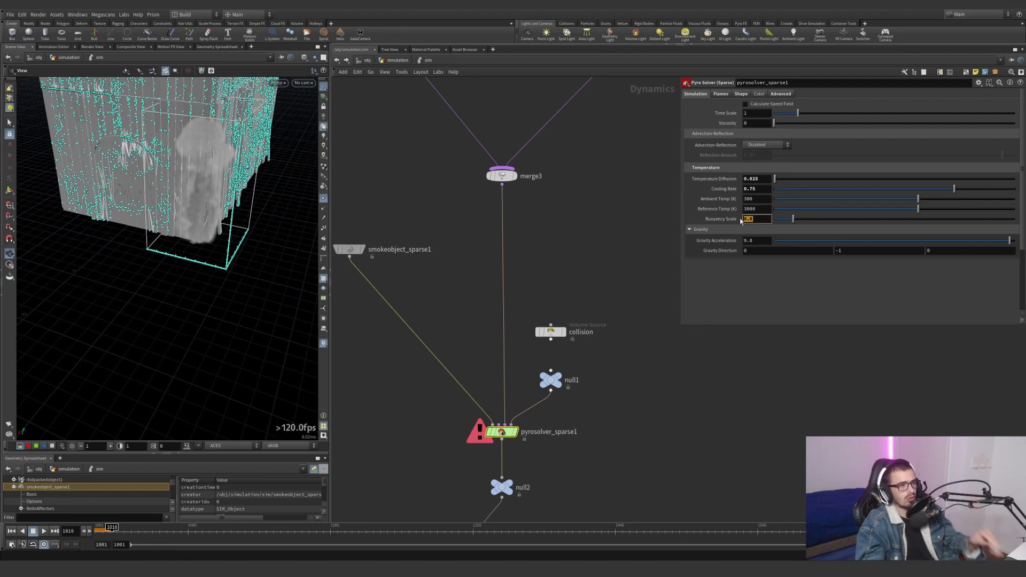
Review pyrosolver_sparse1's flame settings, covering Flame Lifespan, smoke emission, temperature and expansion.
left_click(718, 96)
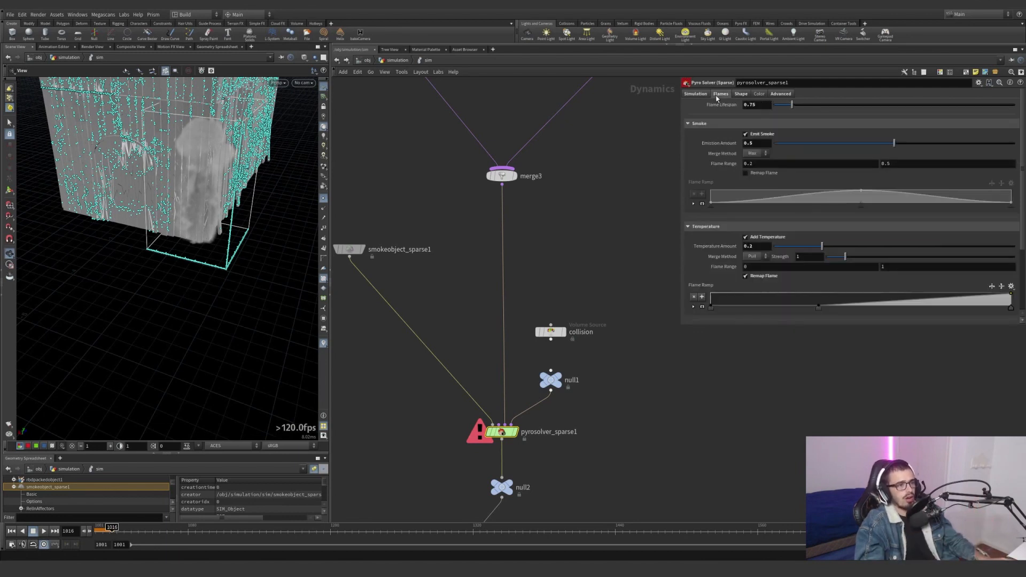
left_click(749, 105)
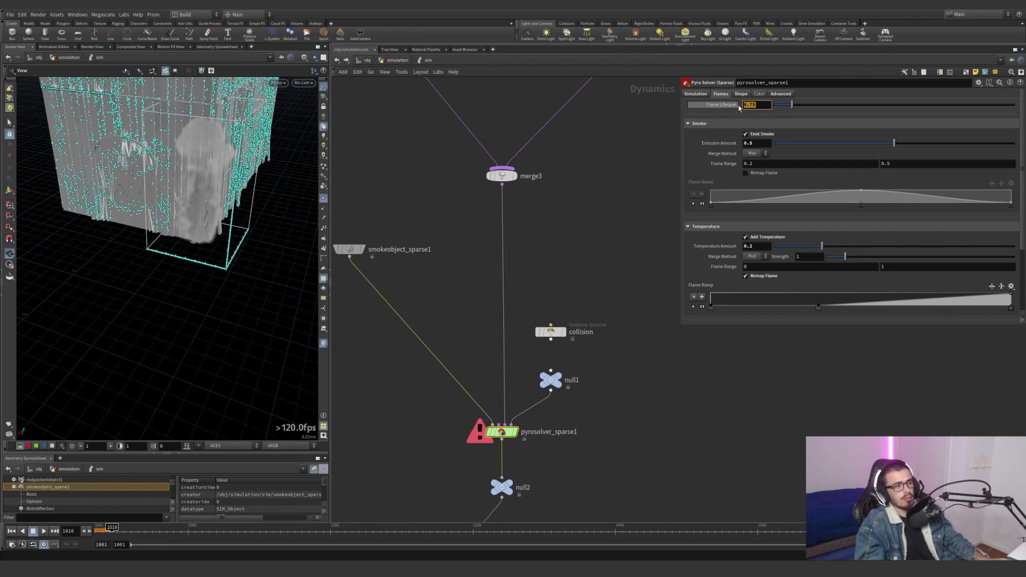
left_click(745, 134)
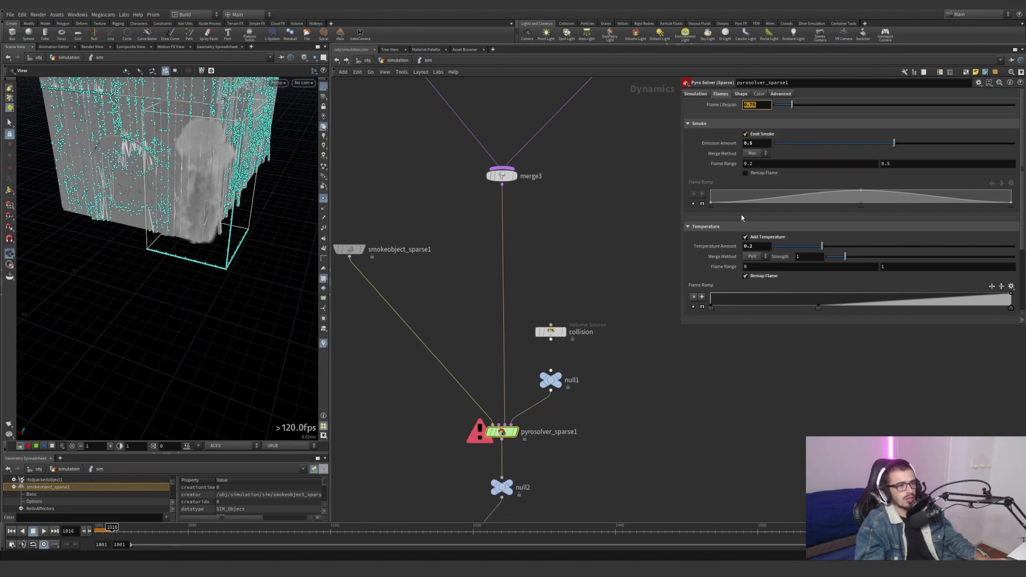
scroll(747, 242, "down", 1)
scroll(719, 267, "down", 1)
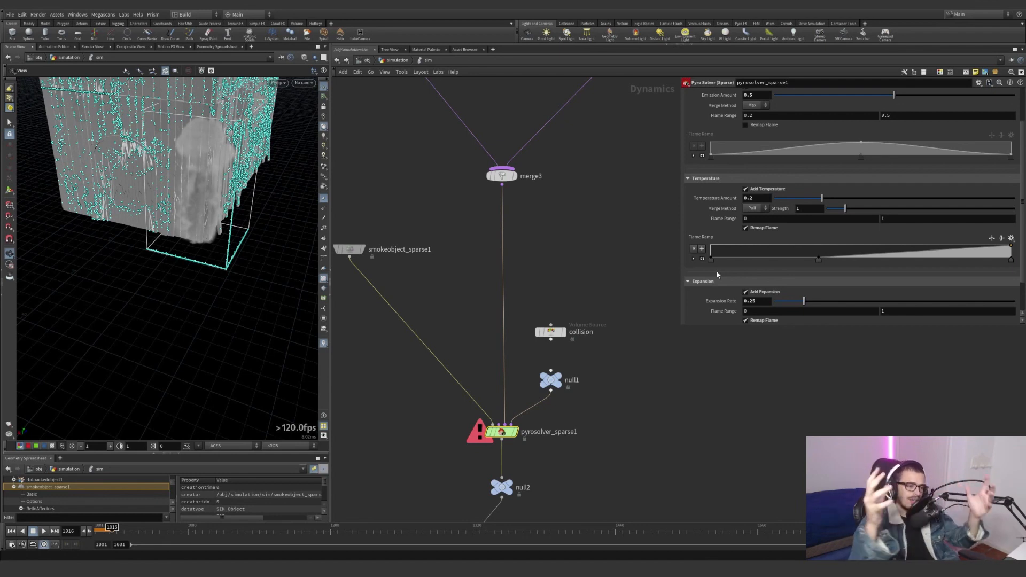
scroll(716, 272, "up", 3)
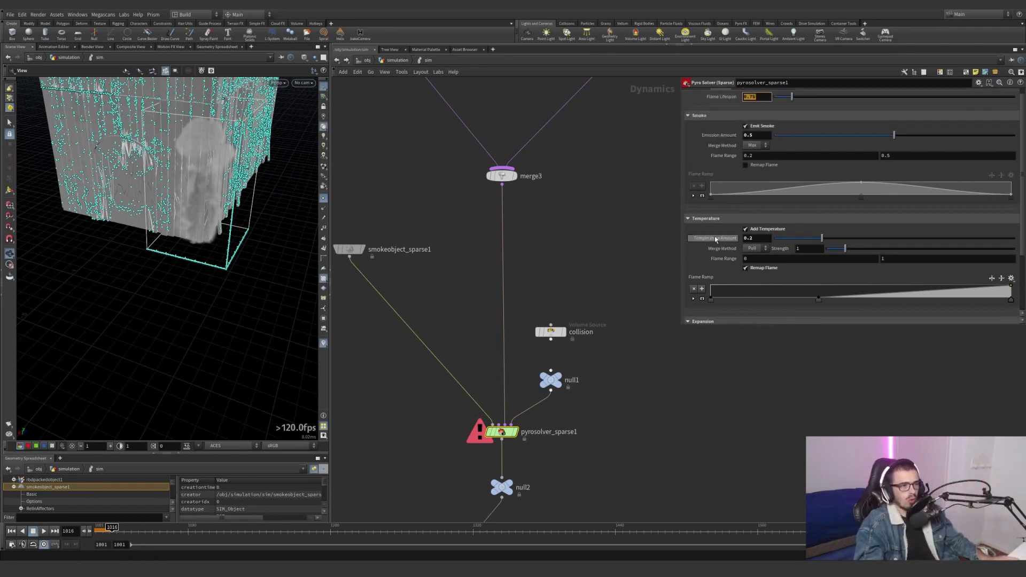
Review the solver's shape settings, including the Disturbance strength, block size and Max Octaves and the Turbulence options.
left_click(740, 94)
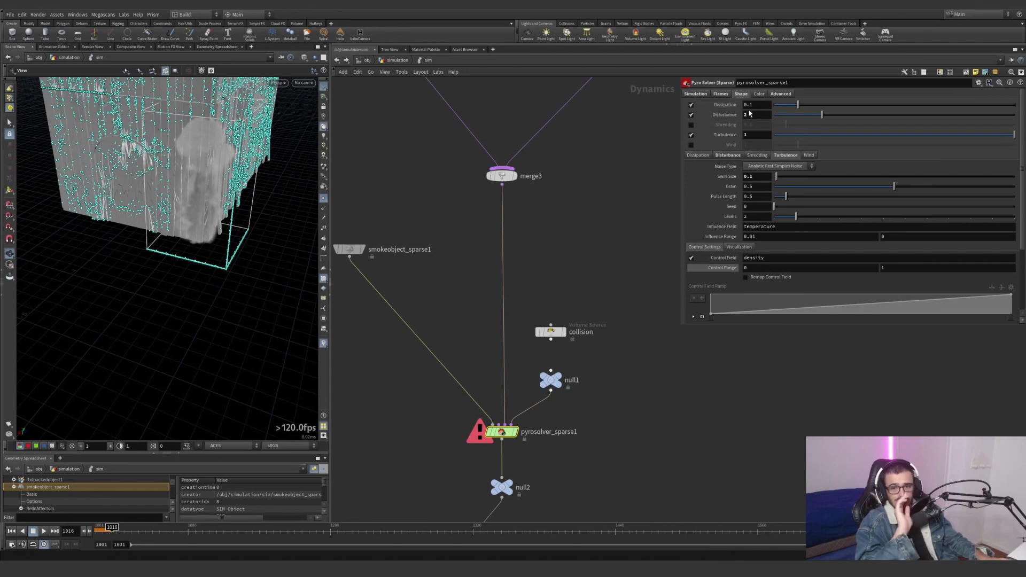
double_click(746, 114)
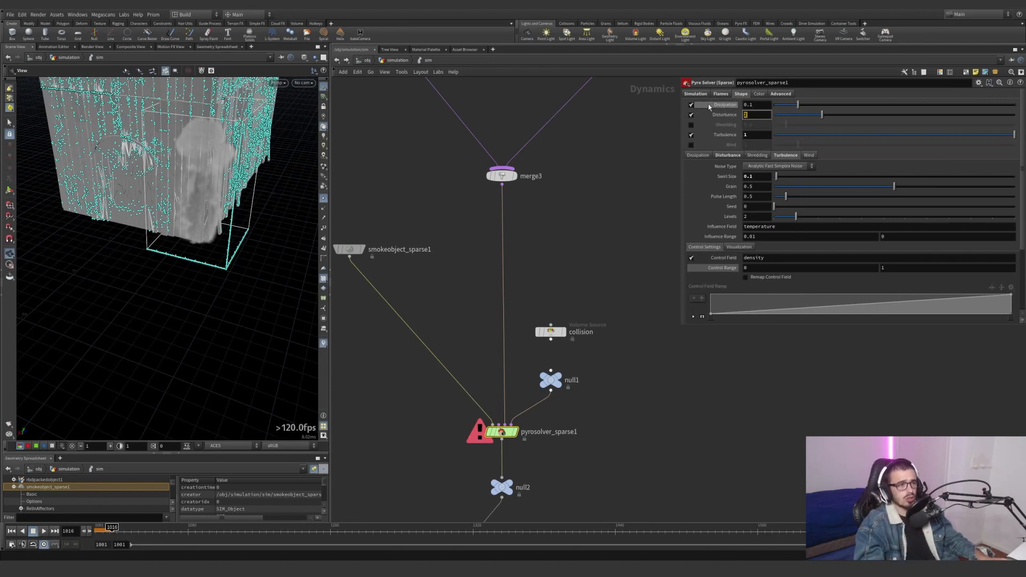
left_click(728, 155)
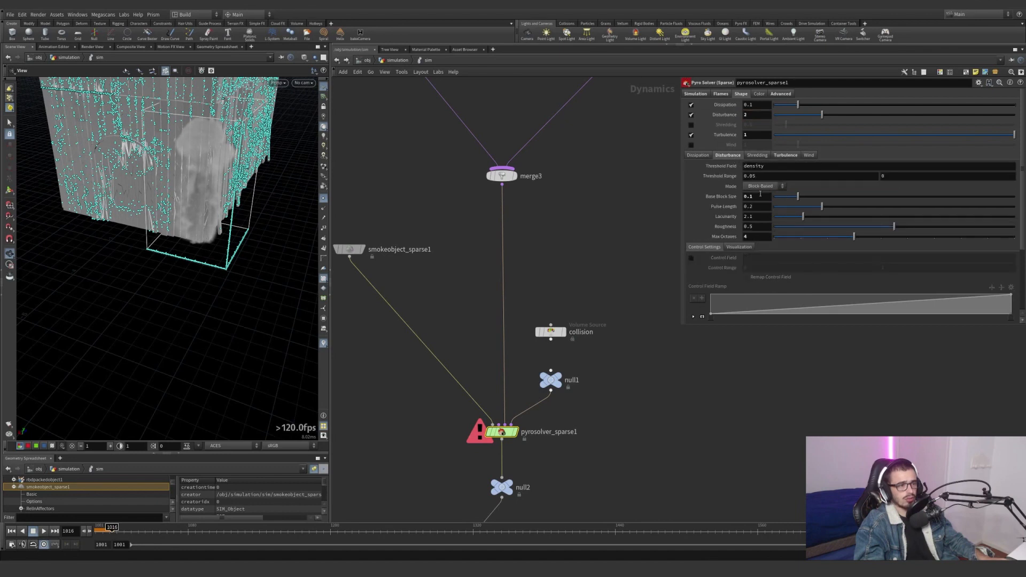
double_click(746, 236)
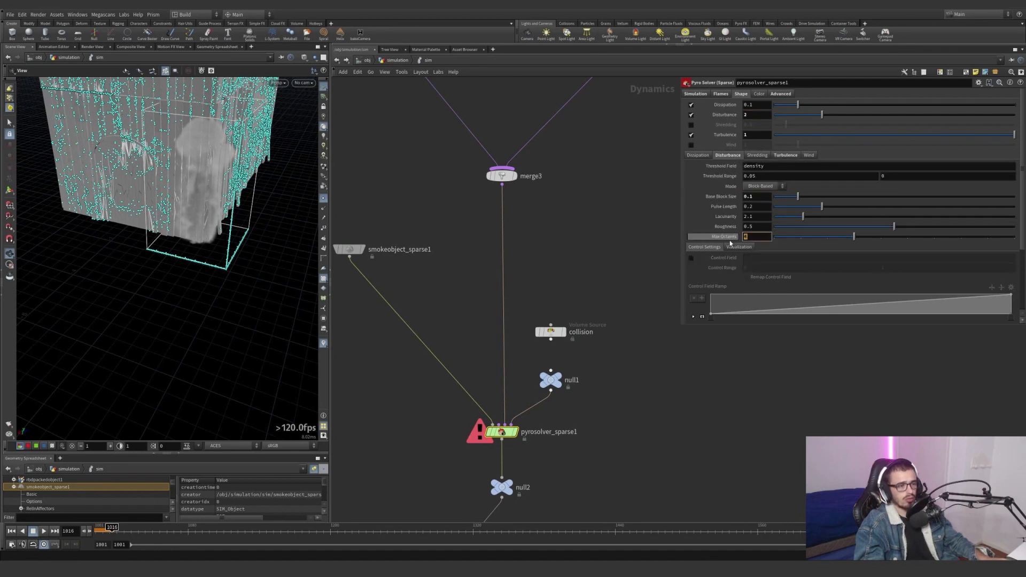
scroll(734, 289, "down", 2)
scroll(734, 288, "up", 2)
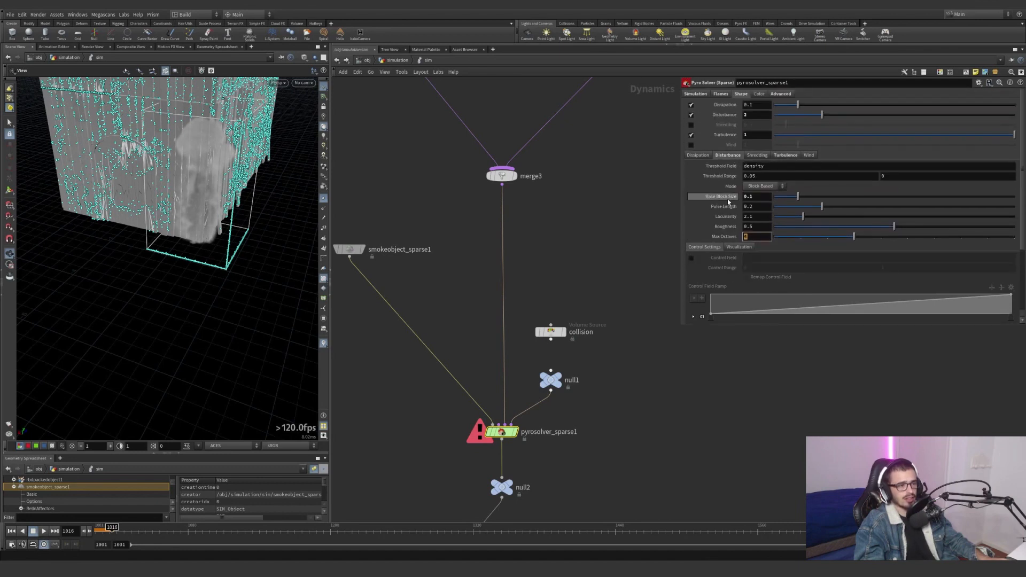
left_click(785, 155)
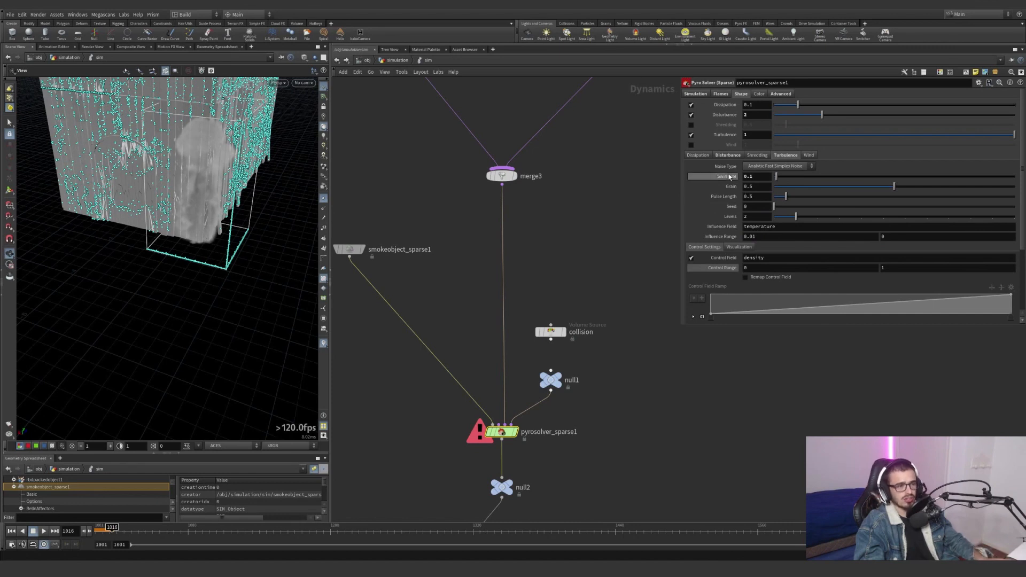
Check the solver's advanced Min and Max Substeps and the Padding of its resizing settings.
left_click(779, 94)
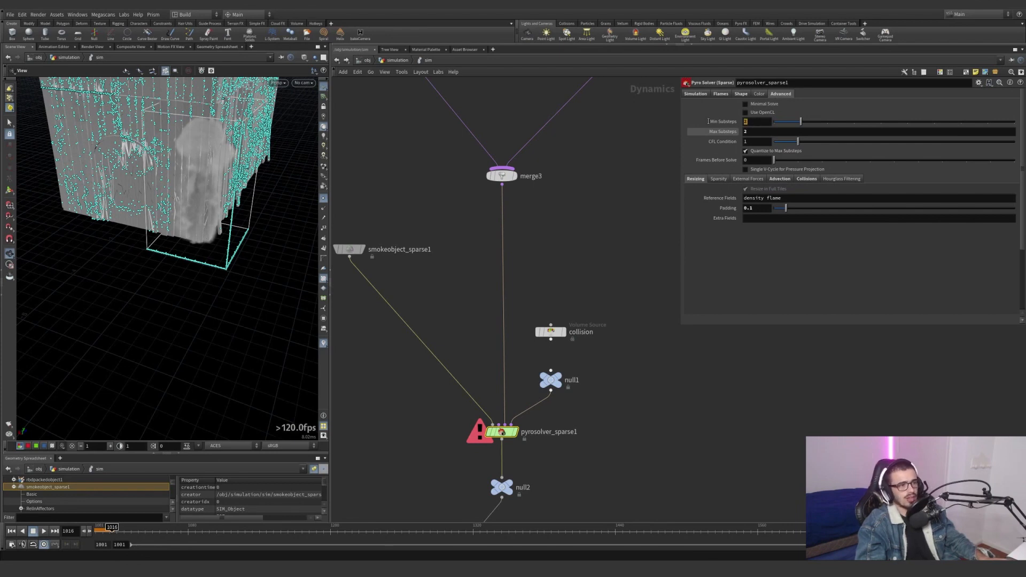
key("Tab")
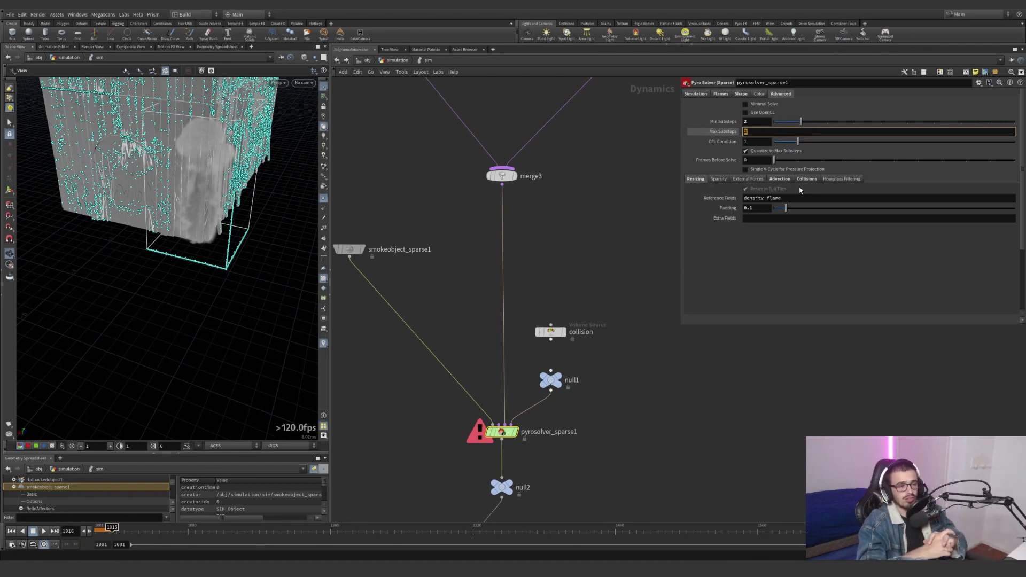
left_click(751, 208)
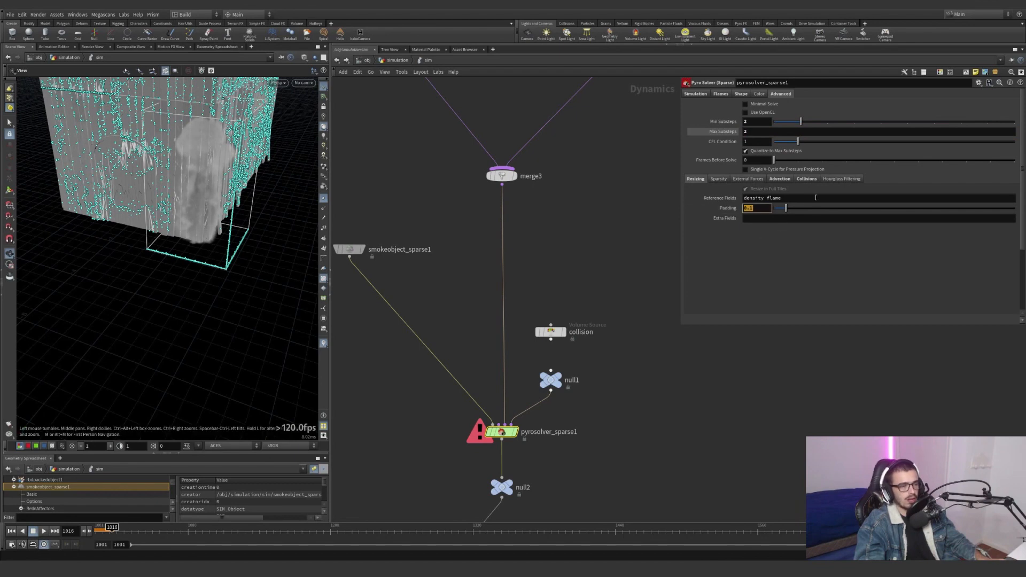
Inspect the field advection settings, looking through the Advection Scheme and Clamp Values choices.
left_click(777, 180)
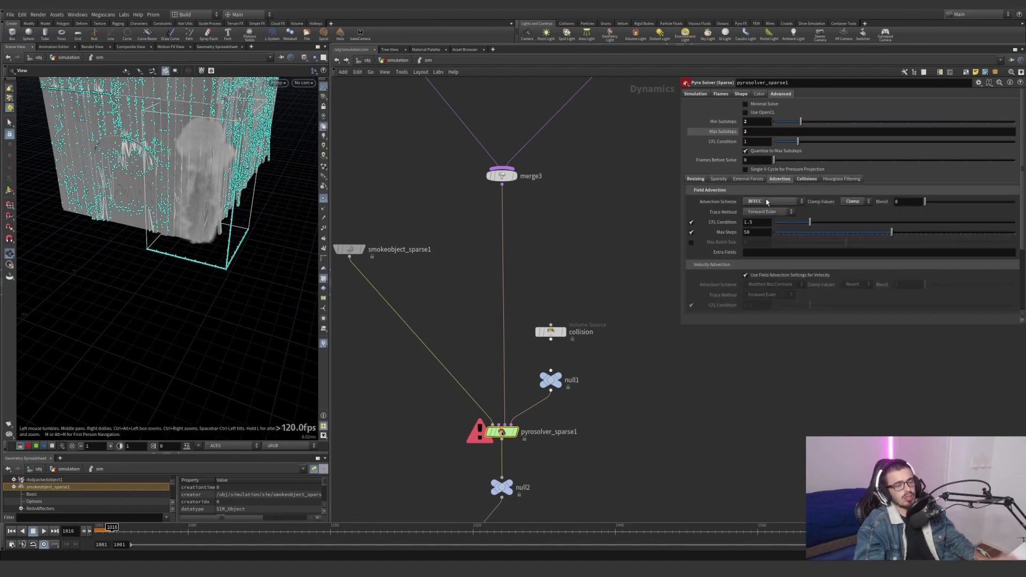
left_click(766, 201)
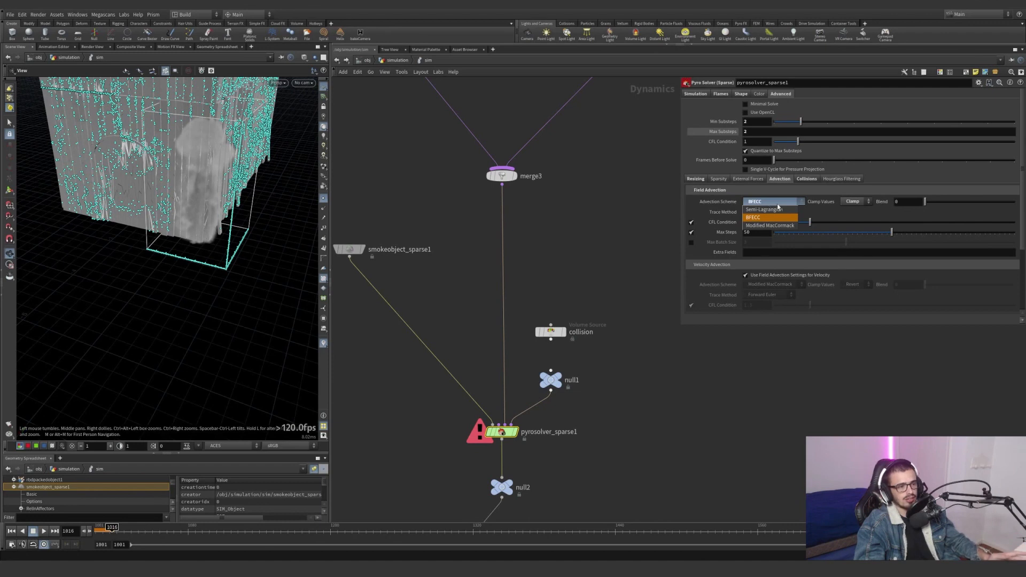
left_click(857, 202)
left_click(857, 202)
Examine the solver's collision settings, reading the Build Collision Mask description and locating the collision volume source.
left_click(806, 184)
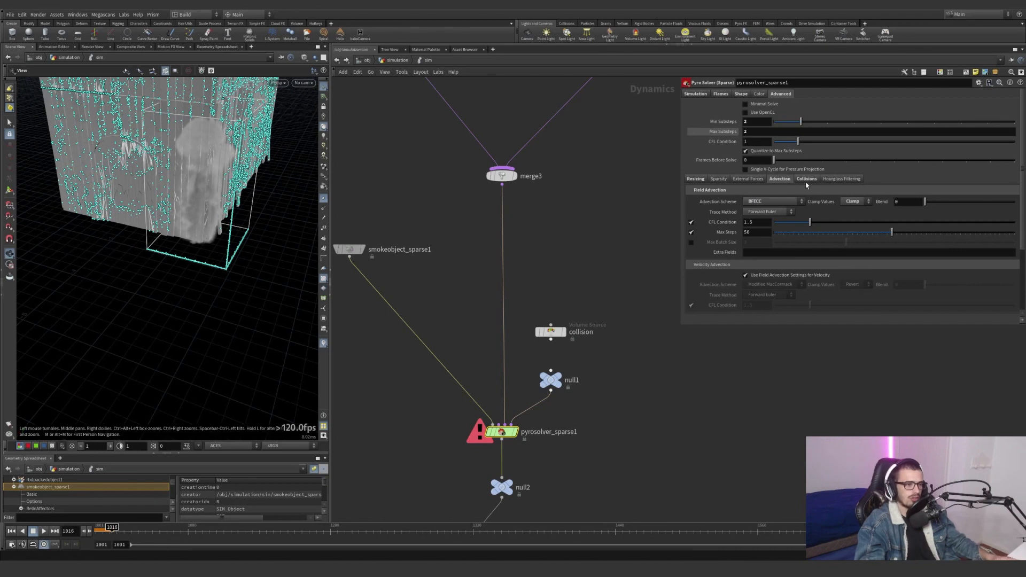
left_click(806, 182)
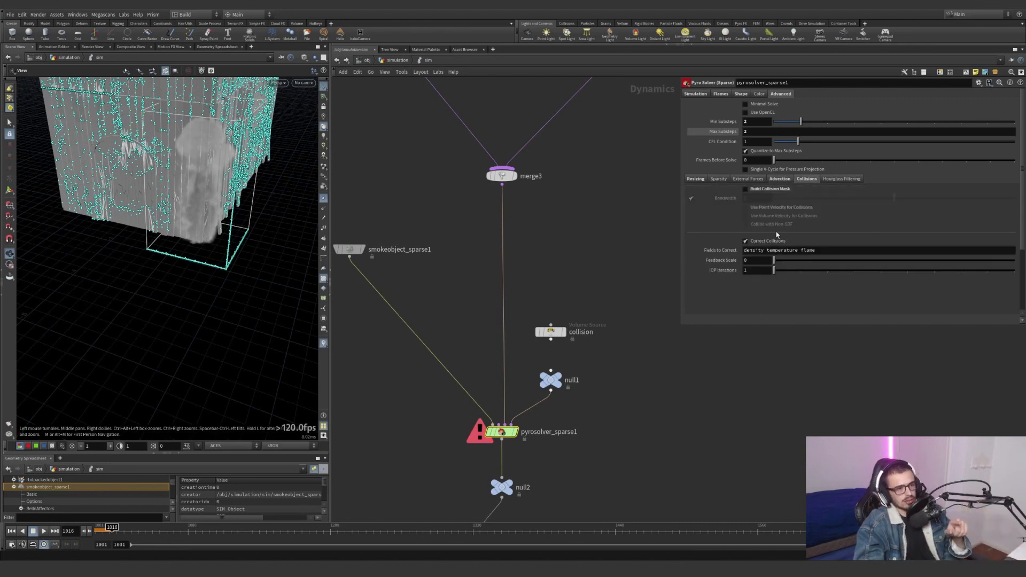
mouse_move(762, 194)
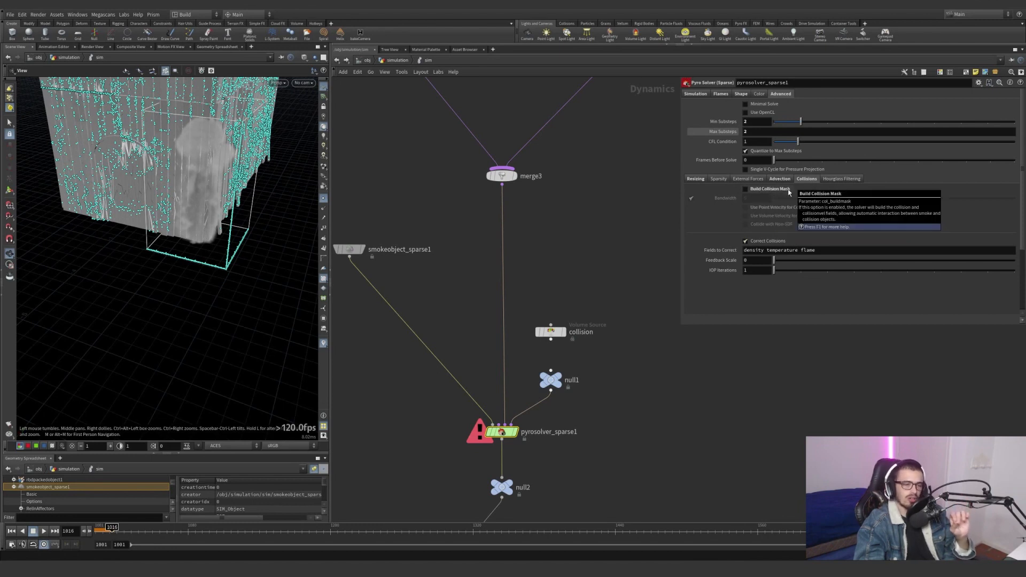
left_click_drag(556, 342, 594, 353)
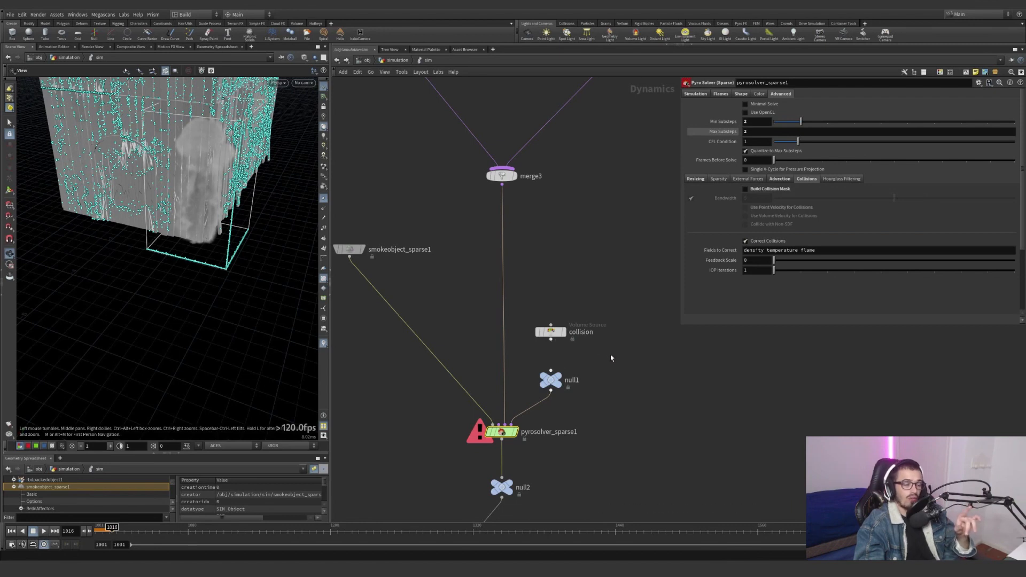
Inspect the collision volume source, checking the source volume and target fields of its collision and collisionvel operations.
left_click(610, 354)
left_click_drag(629, 280, 522, 410)
key("shift+o")
key("ctrl+z")
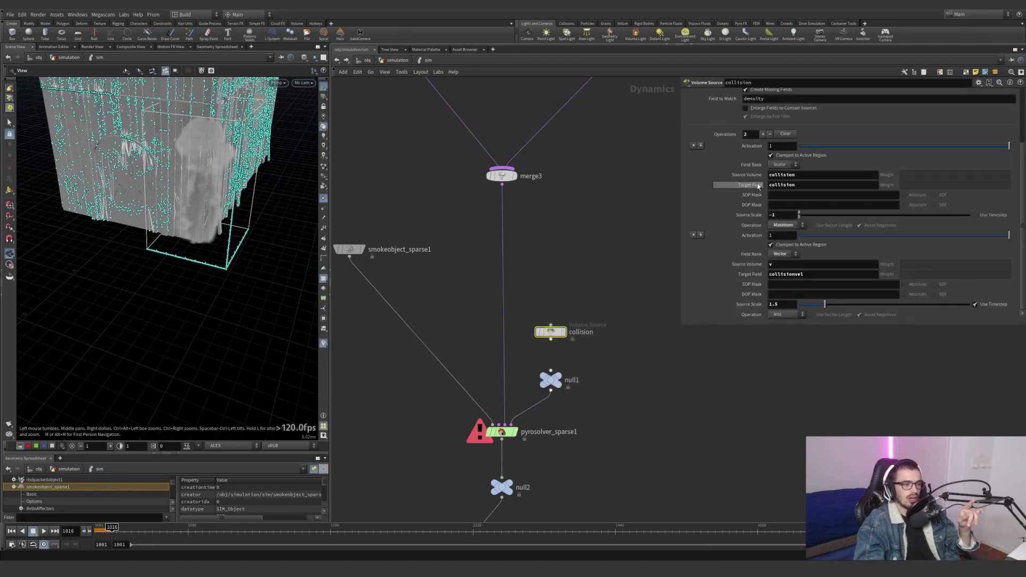
left_click_drag(796, 175, 759, 175)
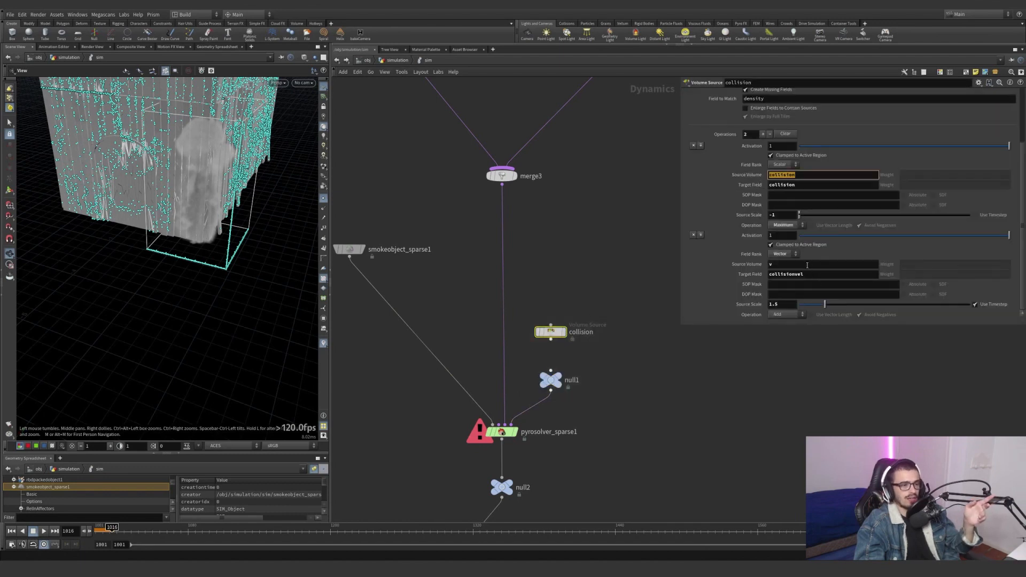
left_click_drag(807, 274, 763, 275)
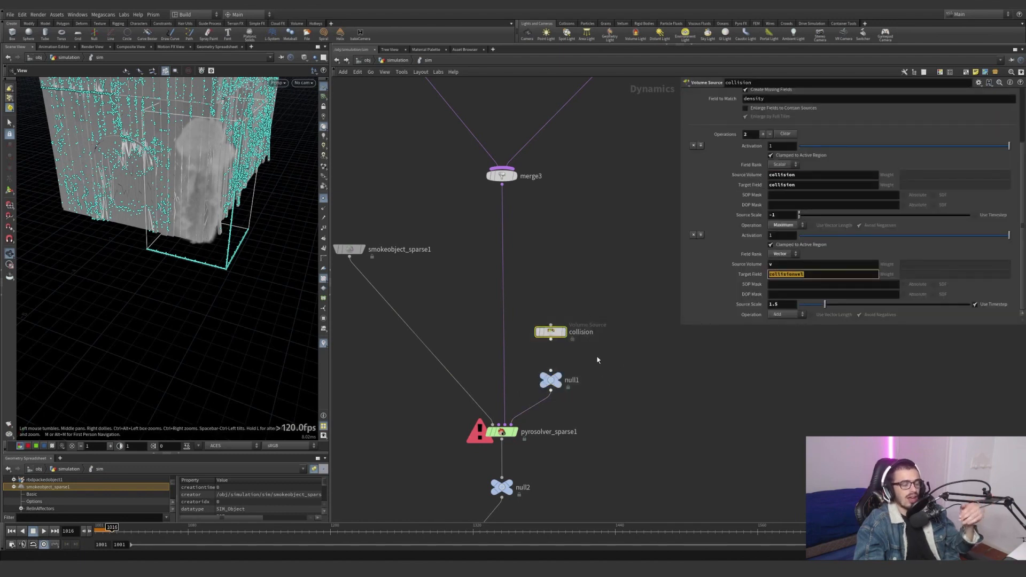
left_click(550, 339)
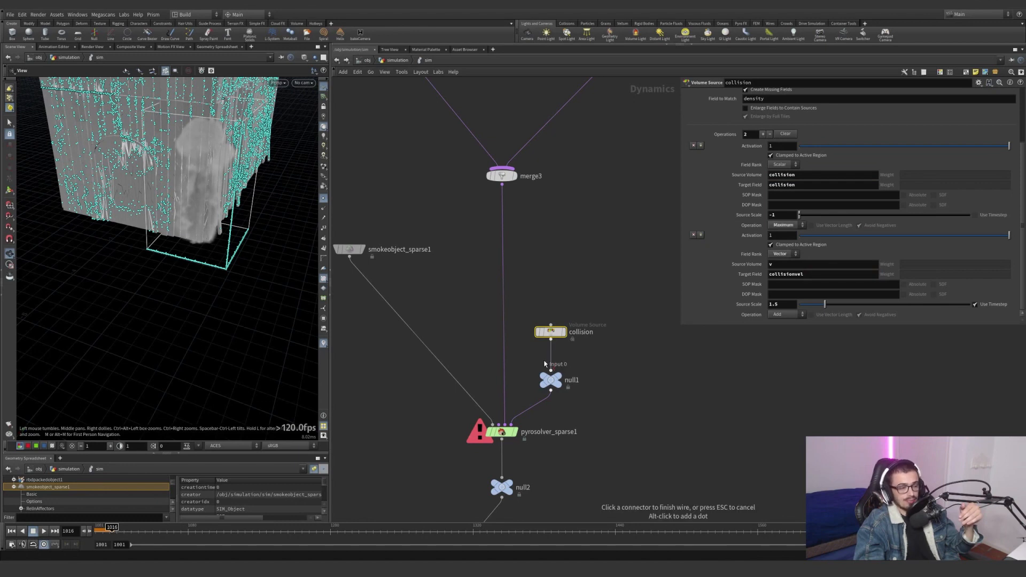
key("Escape")
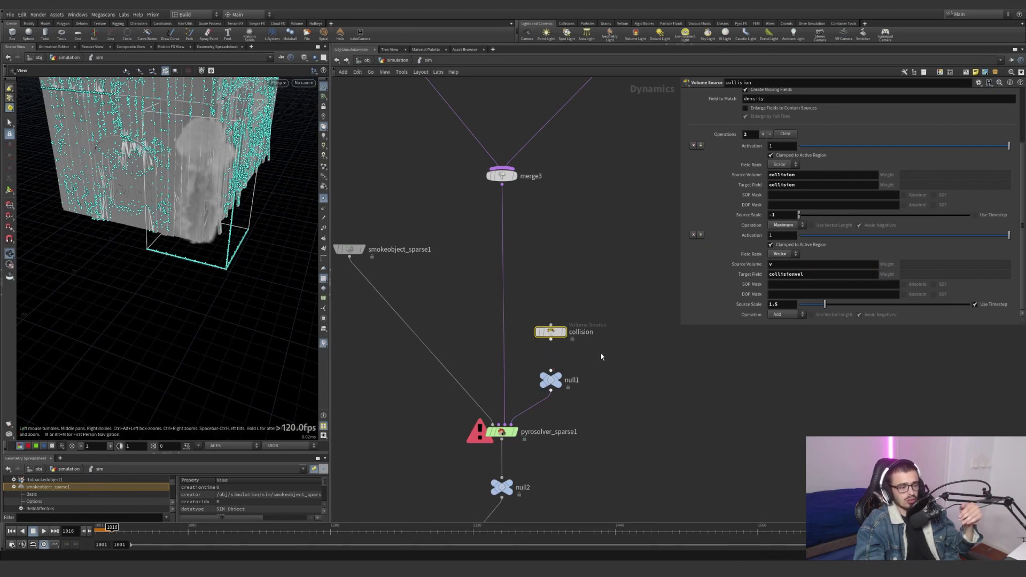
left_click_drag(625, 370, 523, 299)
left_click(550, 339)
left_click(622, 356)
Review the sparse pyro solver's Build Collision Mask description, and check the ground plane's settings within the overall dynamics network.
left_click(512, 431)
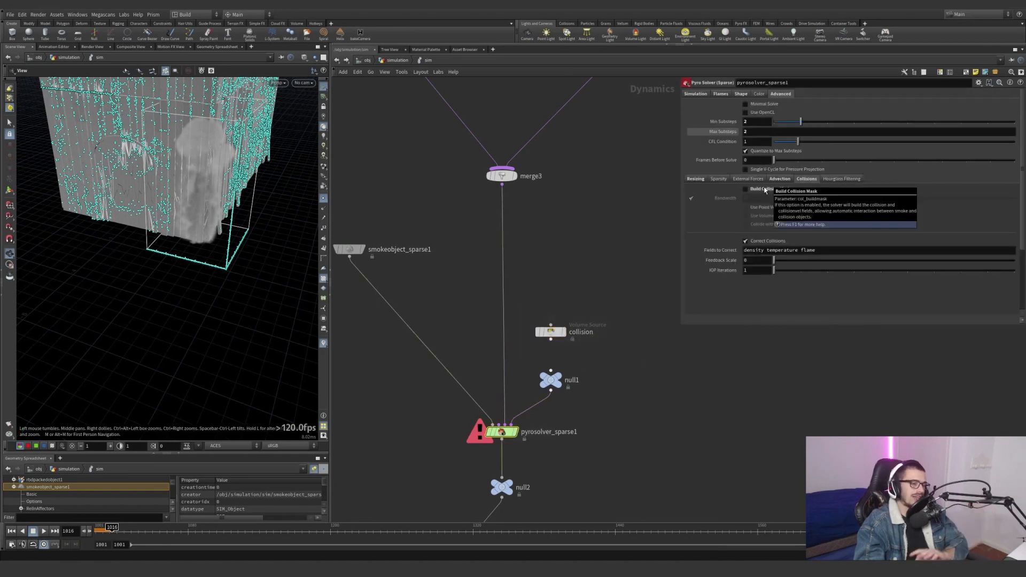
scroll(580, 242, "down", 3)
scroll(580, 242, "down", 3)
middle_click_drag(581, 241, 614, 189)
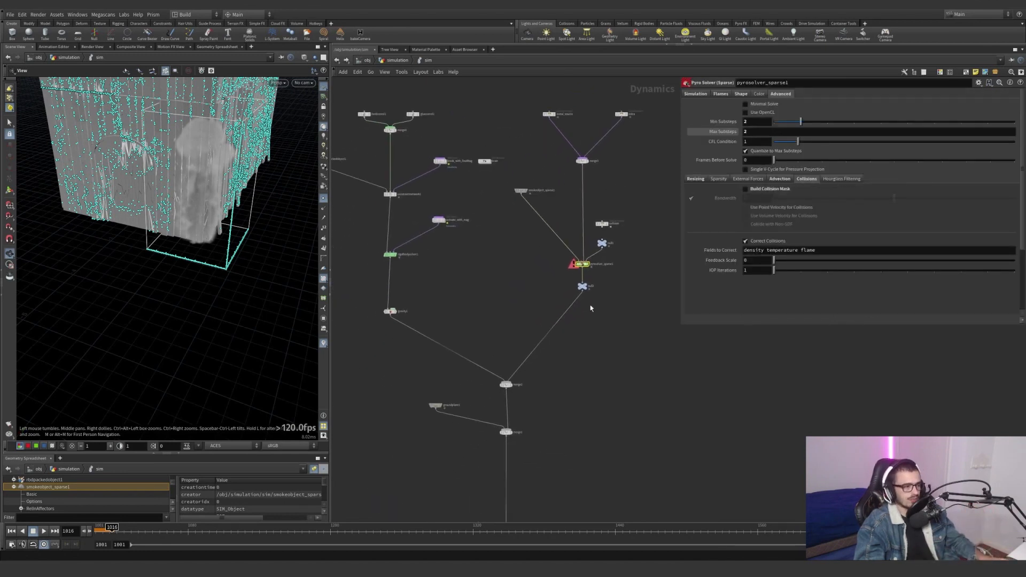
left_click(435, 405)
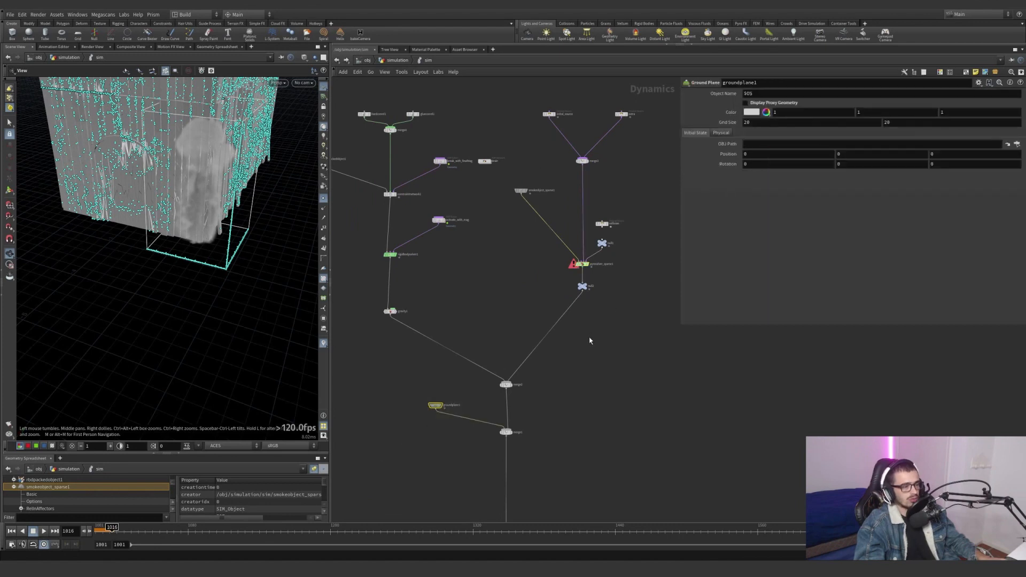
middle_click_drag(568, 373, 554, 422)
middle_click_drag(502, 277, 523, 256)
scroll(544, 292, "down", 3)
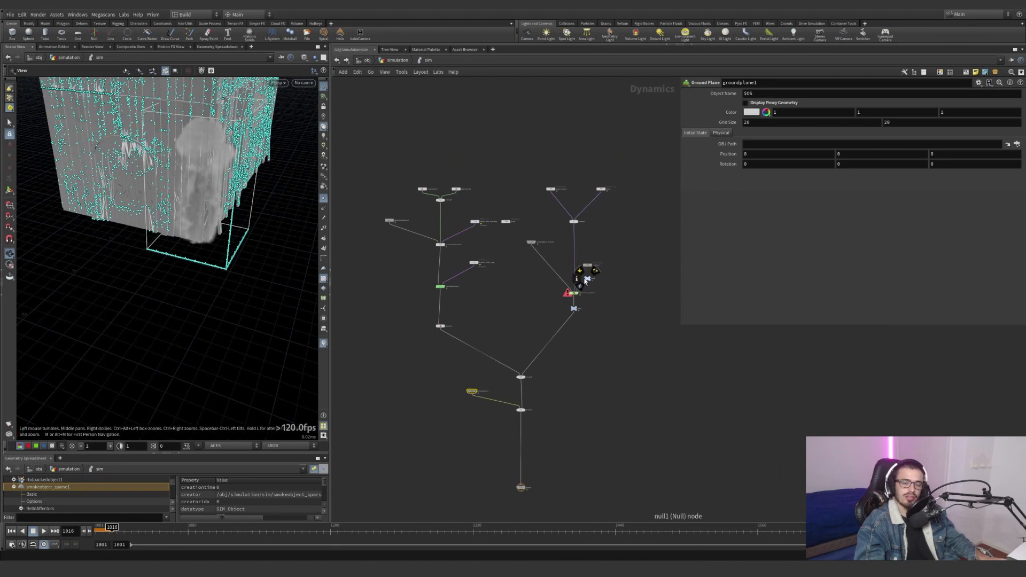
scroll(464, 298, "down", 1)
In the parent simulation network, display the sim node at frame 1001 and check its Object Merge and delete_geo settings.
left_click(398, 61)
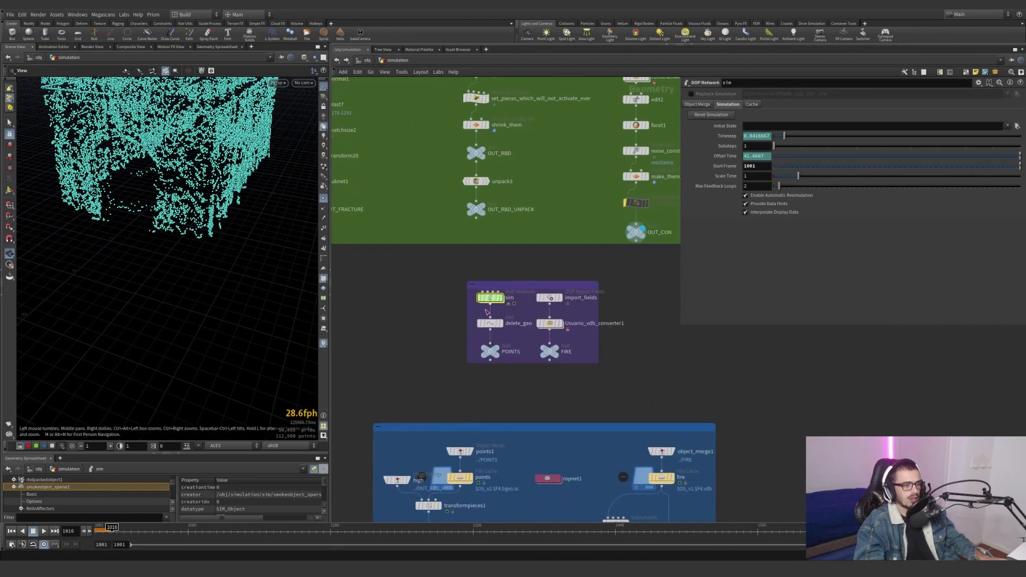
left_click(485, 247)
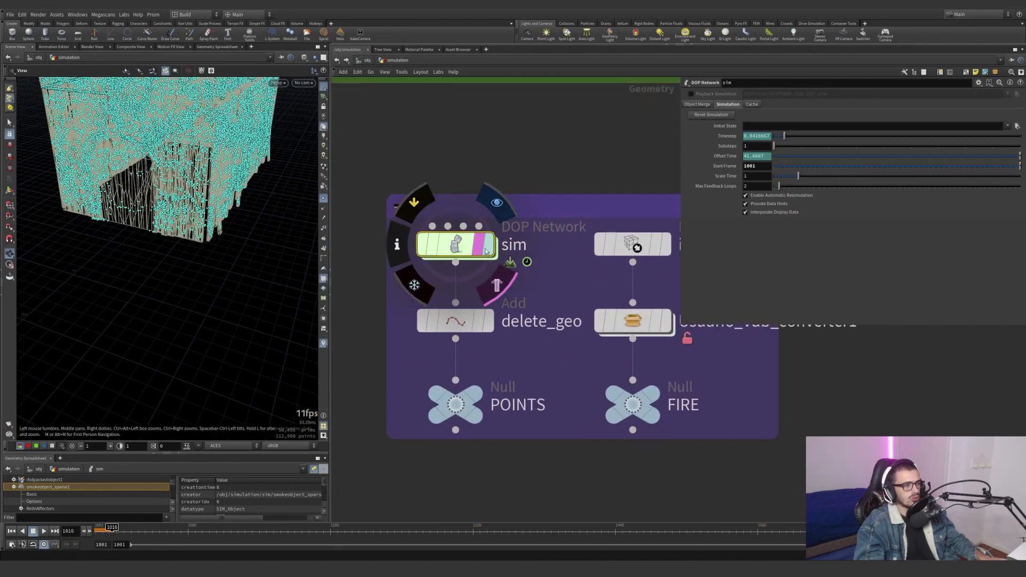
left_click(94, 530)
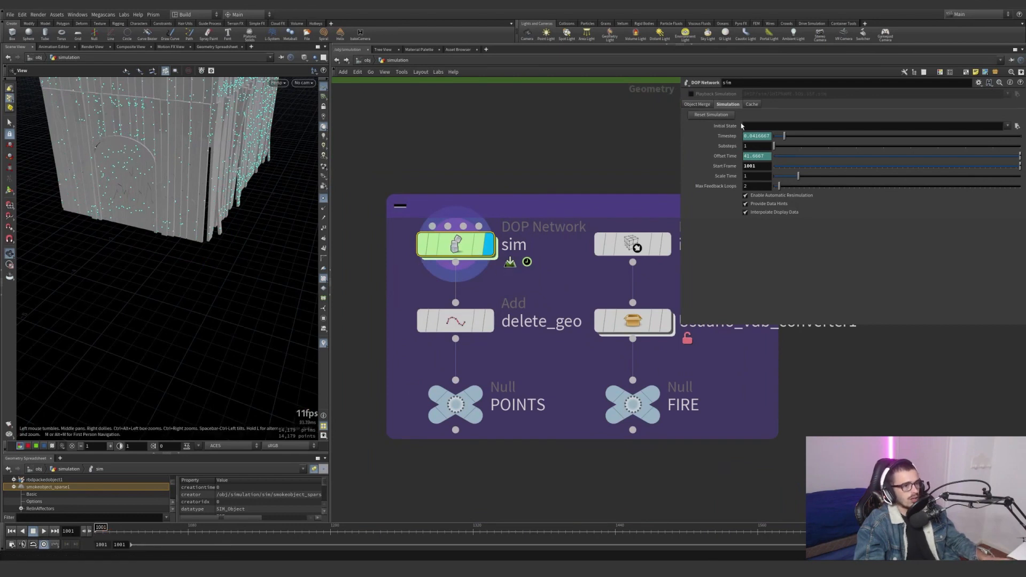
left_click(695, 105)
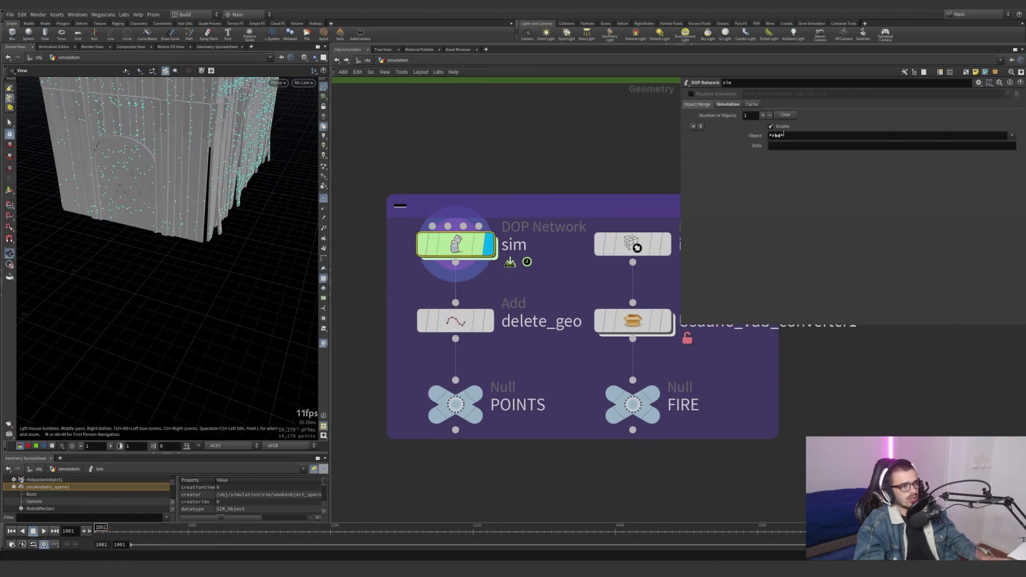
left_click(418, 310)
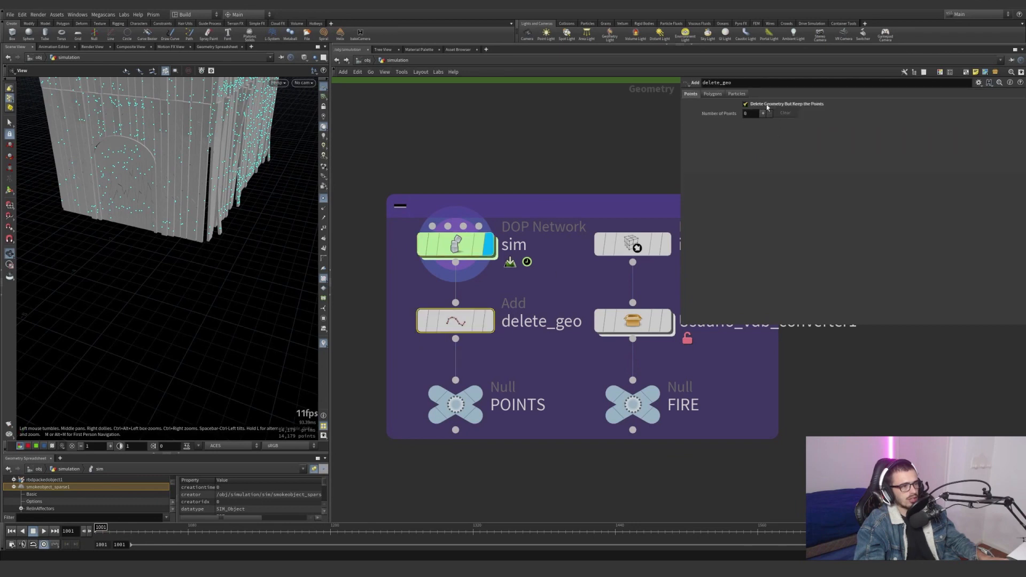
Display the import_fields node and examine its DOP Network path, DOP Node pattern and list of imported fields.
middle_click_drag(548, 307, 405, 326)
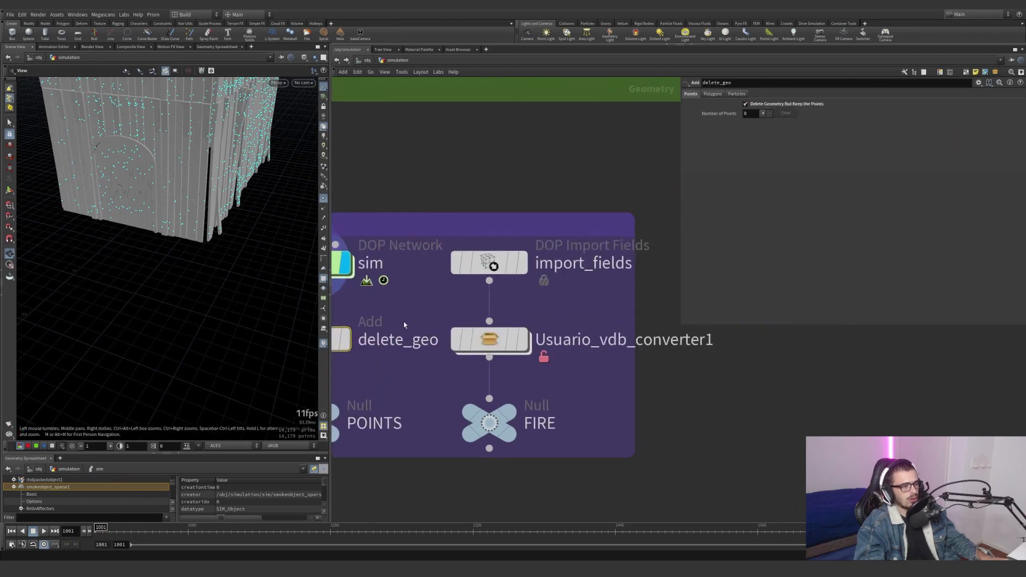
left_click(523, 263)
left_click_drag(559, 291, 448, 244)
scroll(623, 185, "down", 3)
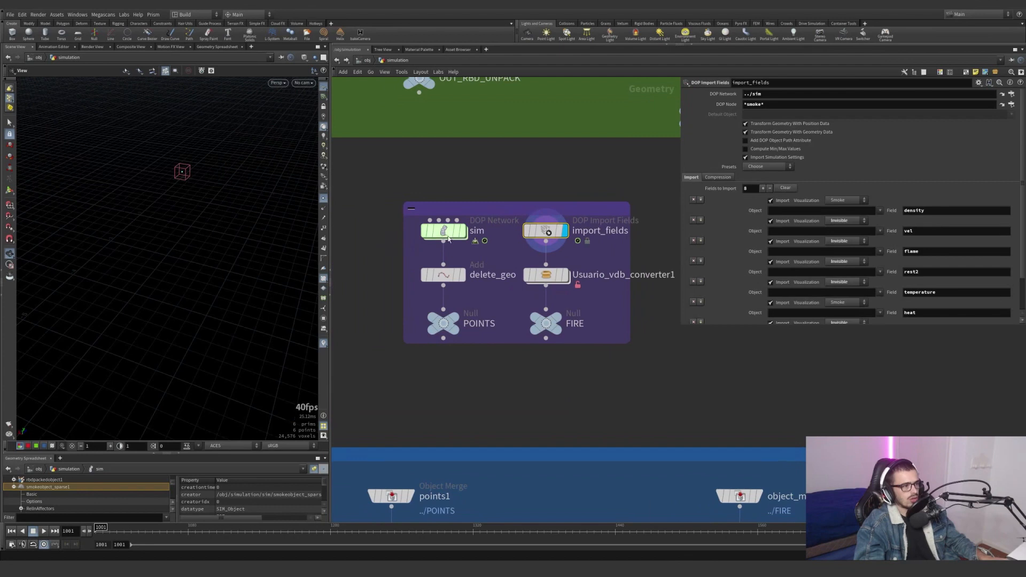
left_click(747, 105)
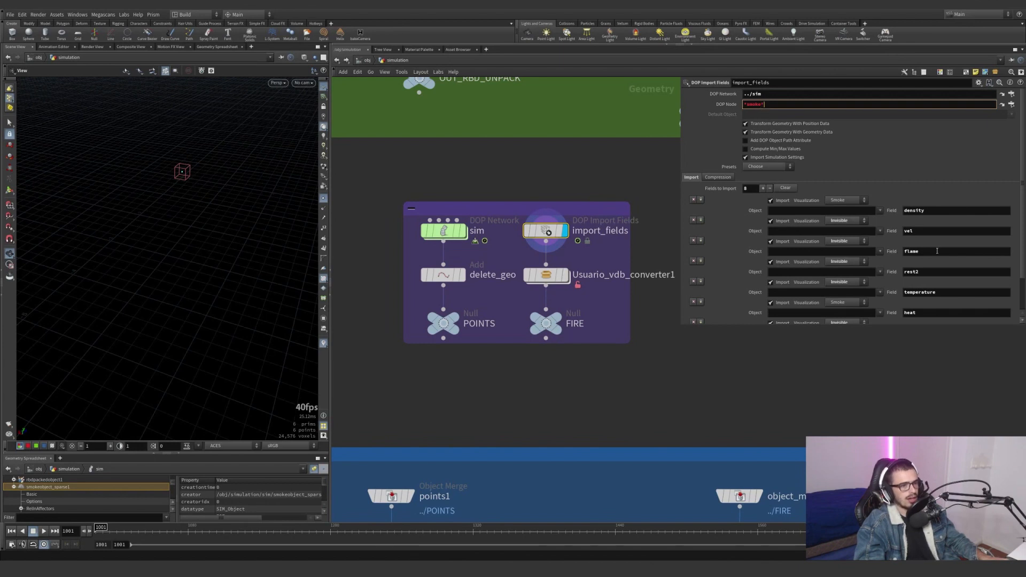
Try the Pyro preset on the field import, undo it, and point out the flame field.
left_click(766, 167)
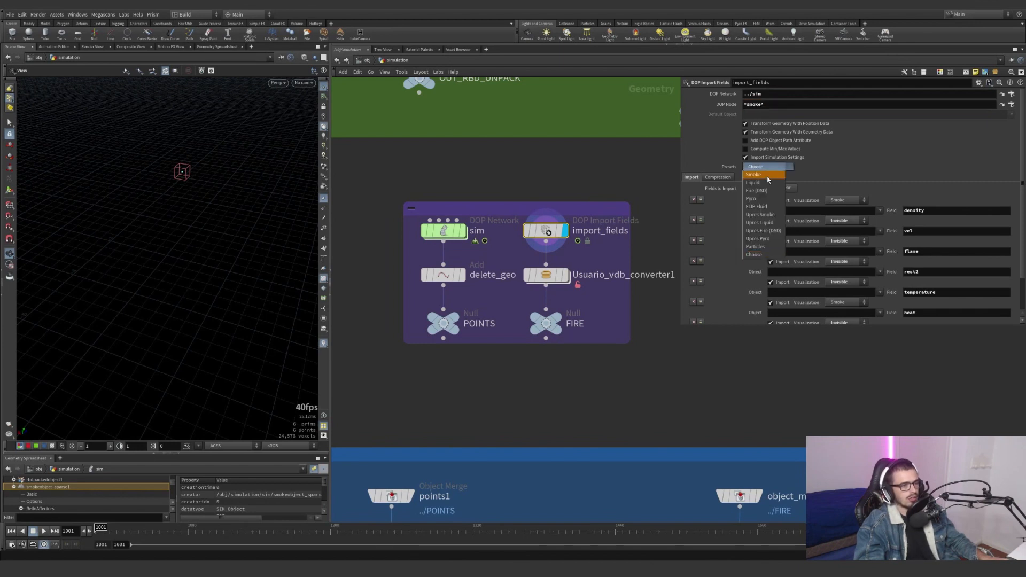
left_click(765, 199)
key("ctrl+z")
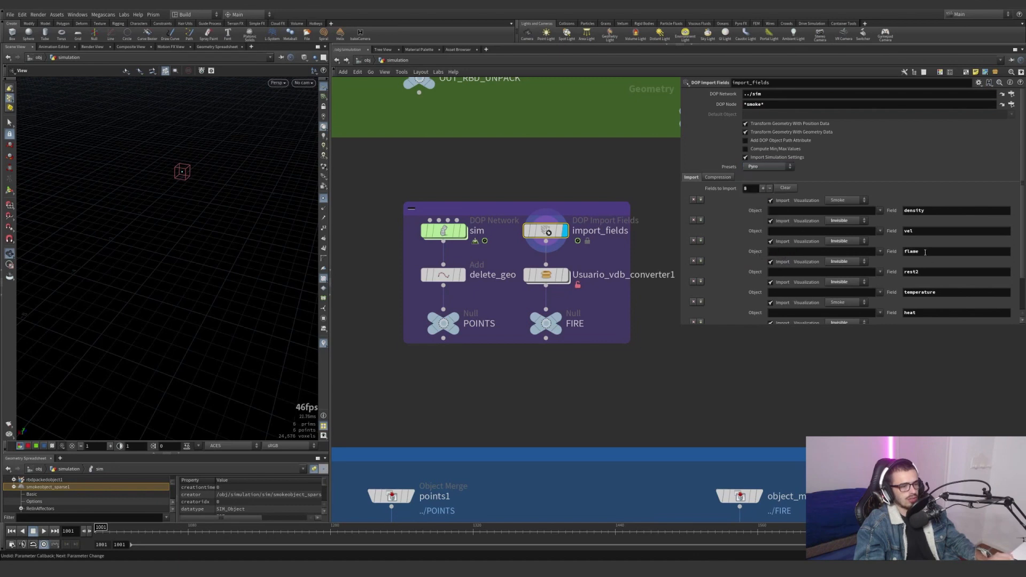
left_click_drag(925, 252, 901, 252)
left_click(611, 303)
Open the VDB converter's network and inspect its convert, vector merge and resample nodes, including the velocity group and Voxel Scale.
middle_click_drag(611, 302, 587, 333)
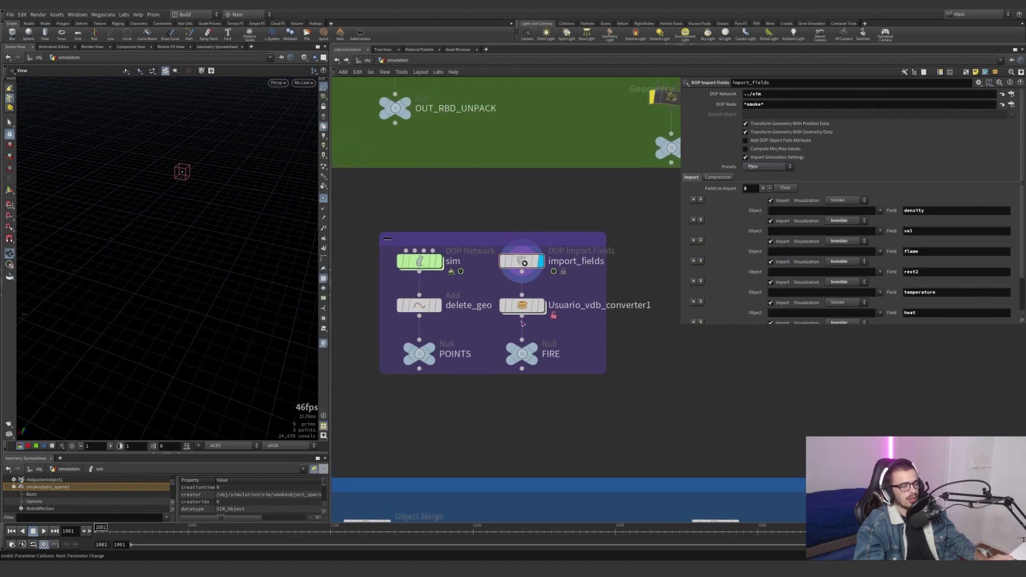
double_click(525, 313)
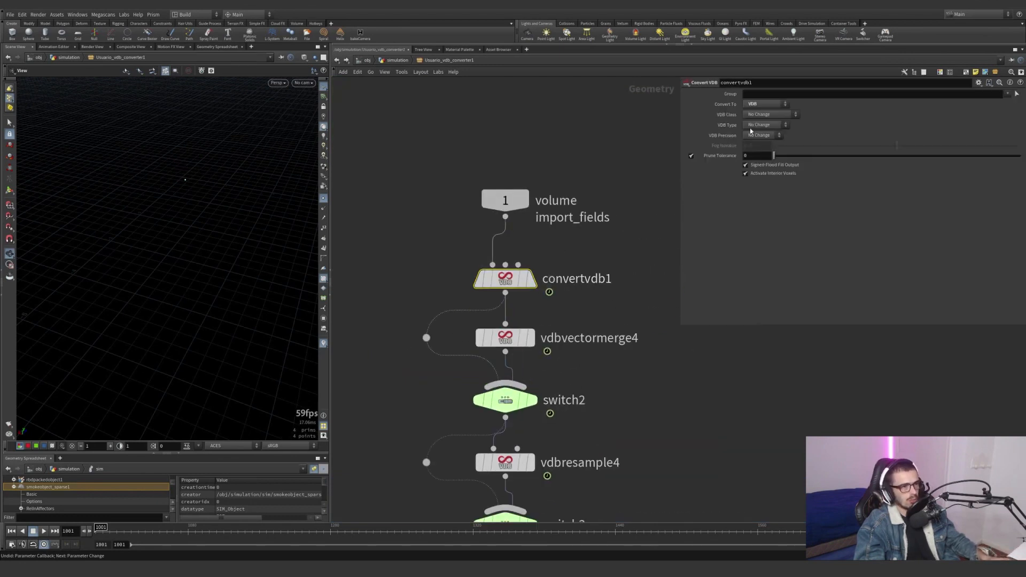
key("h")
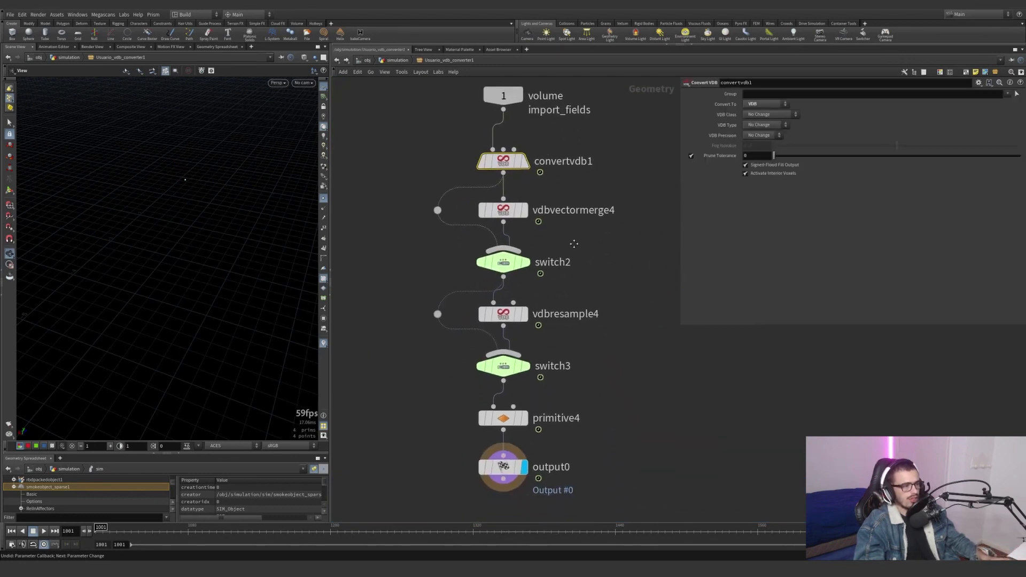
left_click_drag(574, 235, 484, 184)
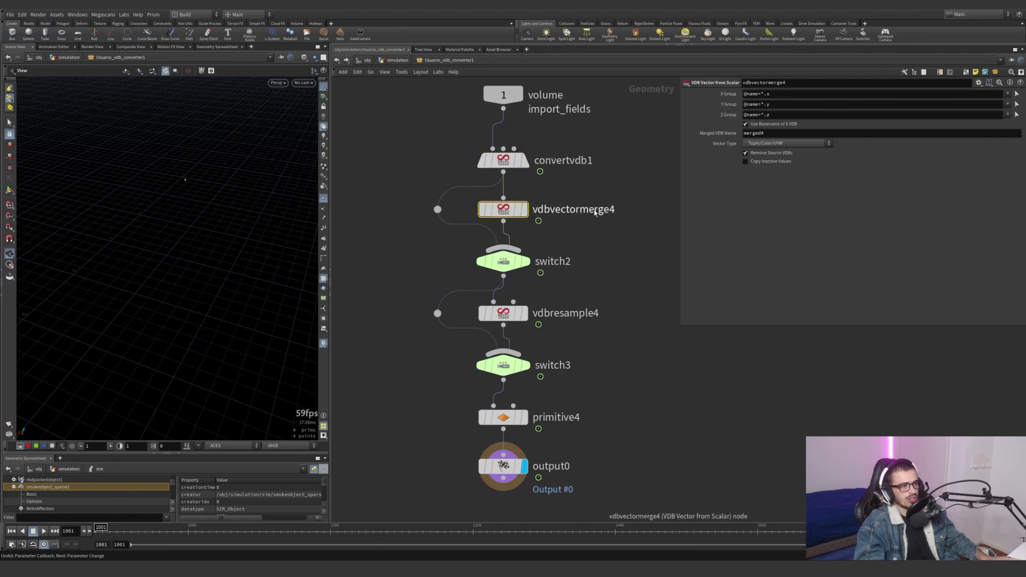
left_click_drag(574, 286, 476, 325)
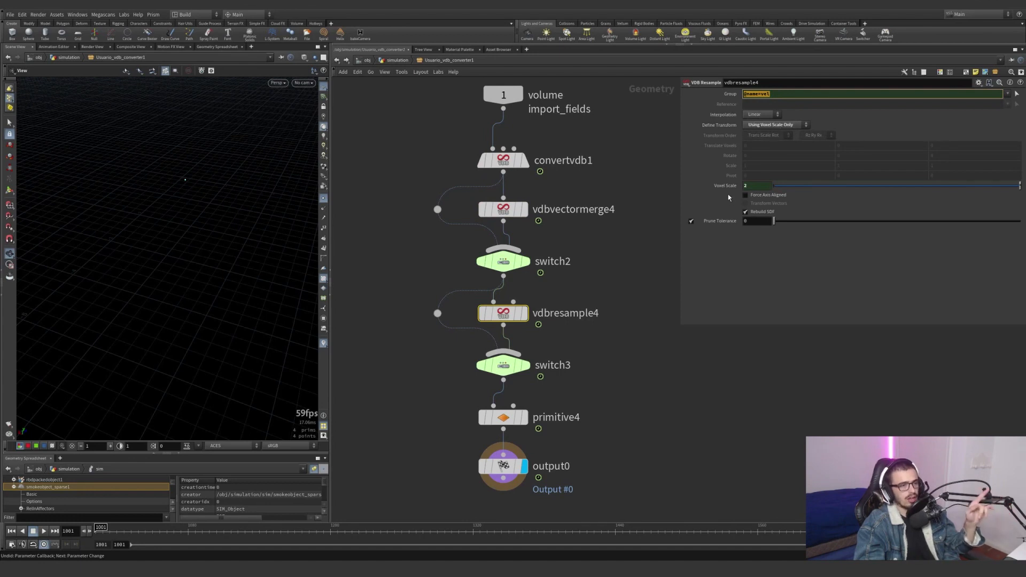
mouse_move(730, 193)
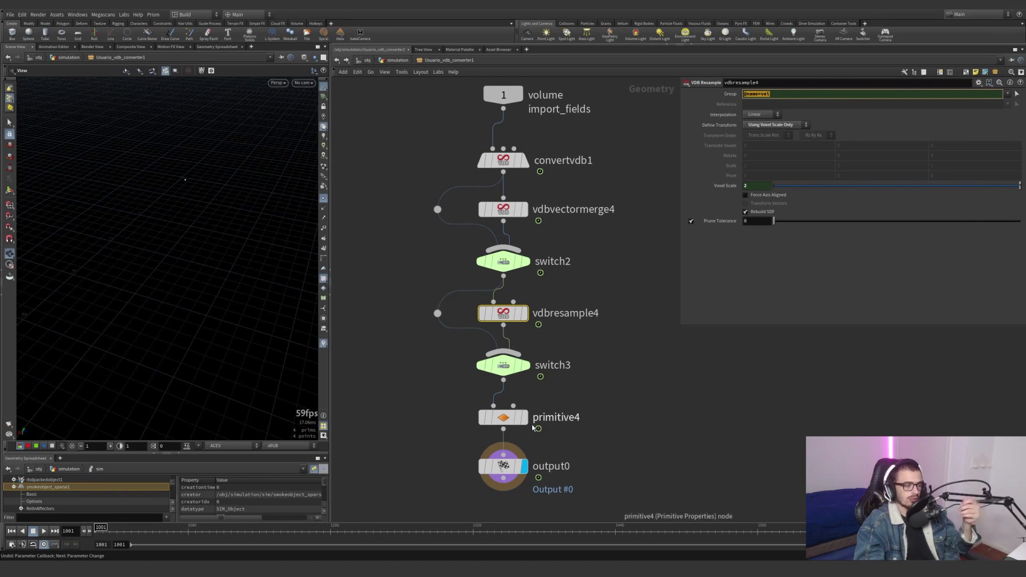
Display the primitive4 node and read the description of its Write 16-Bit Floats option.
mouse_move(526, 423)
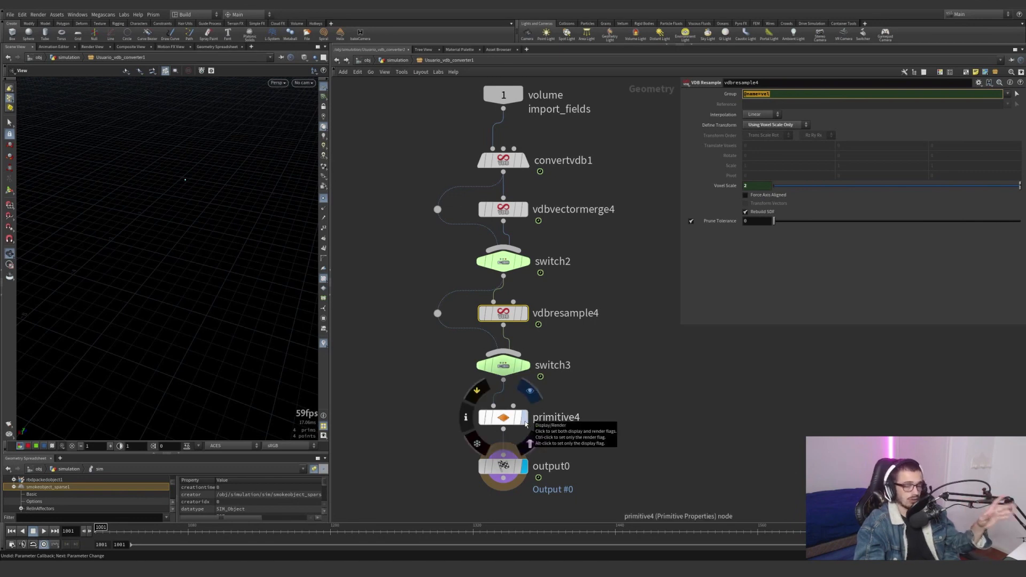
left_click(525, 420)
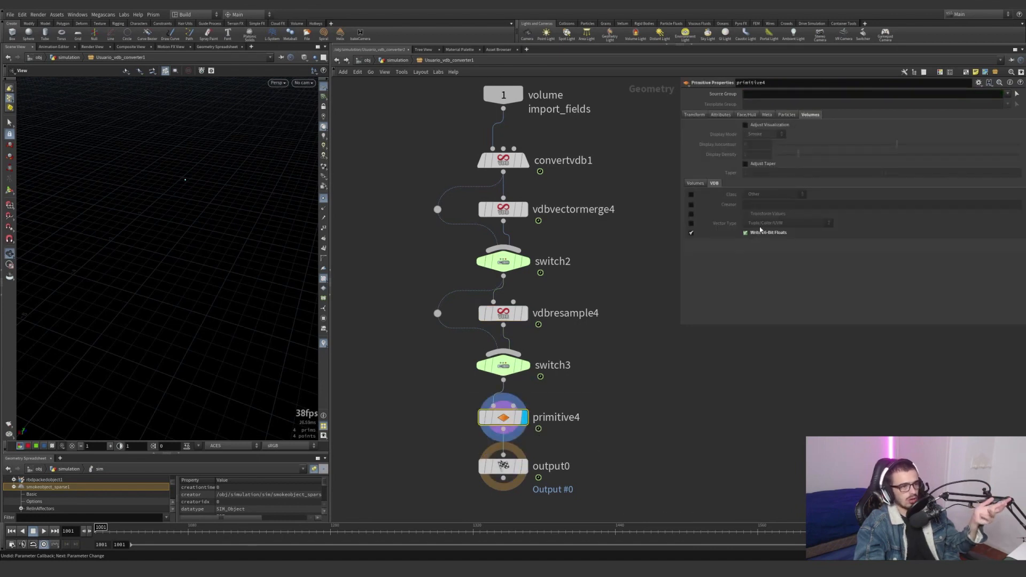
mouse_move(763, 235)
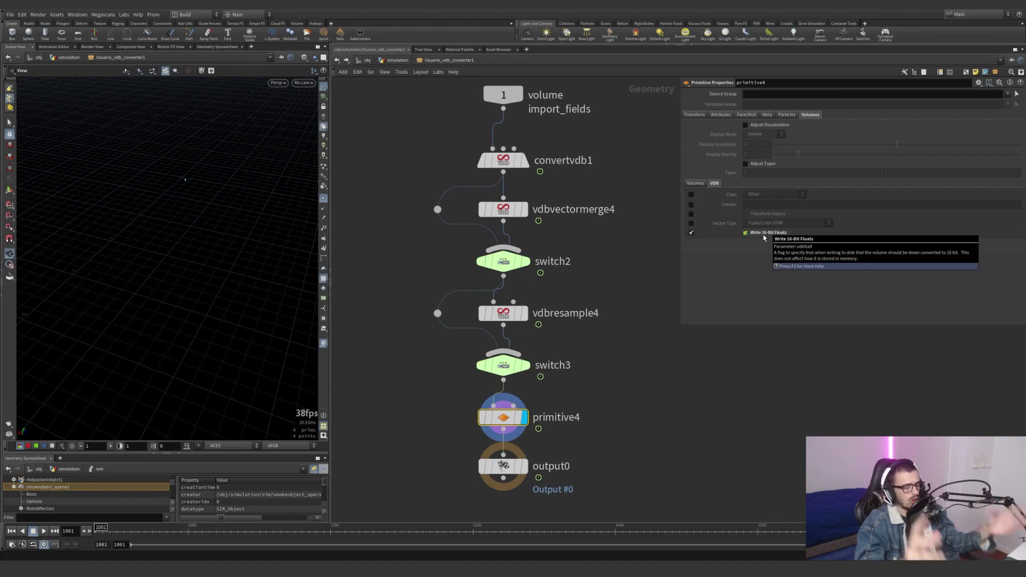
Return to the simulation network and inspect the points1 object merge and the points file cache that stores its geometry.
left_click(397, 63)
scroll(554, 331, "down", 5)
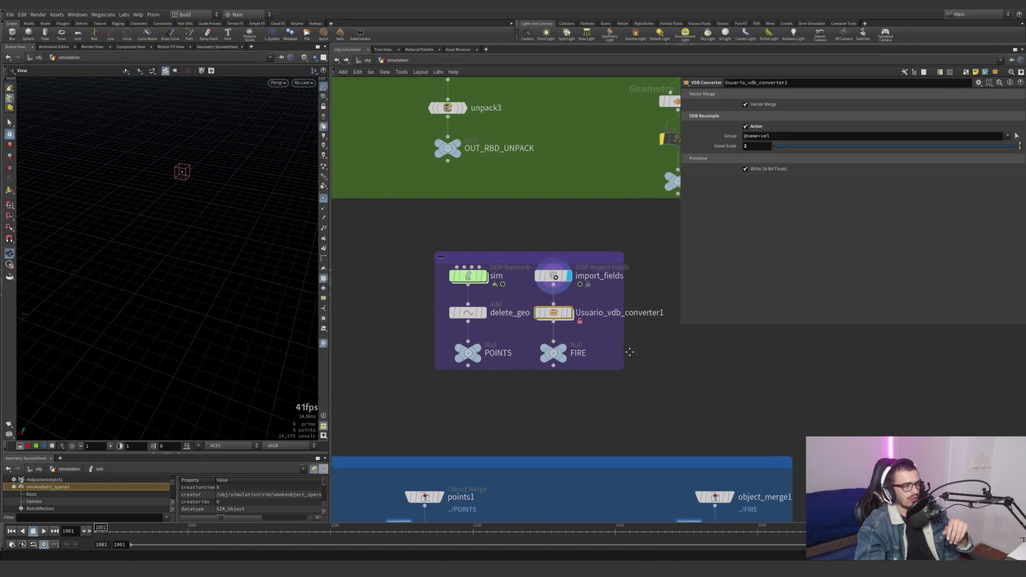
scroll(465, 368, "up", 3)
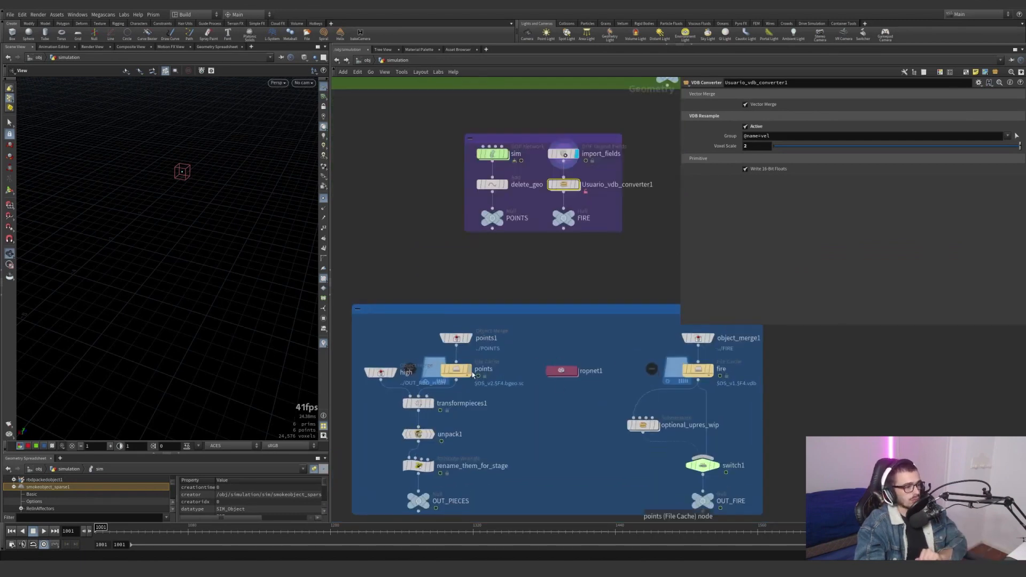
left_click(453, 330)
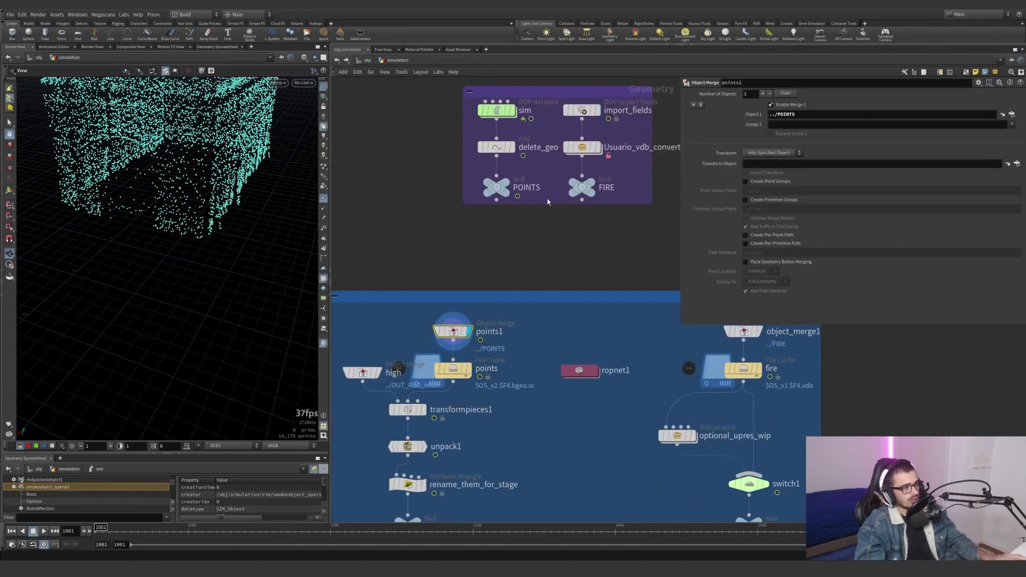
left_click(469, 369)
left_click(441, 391)
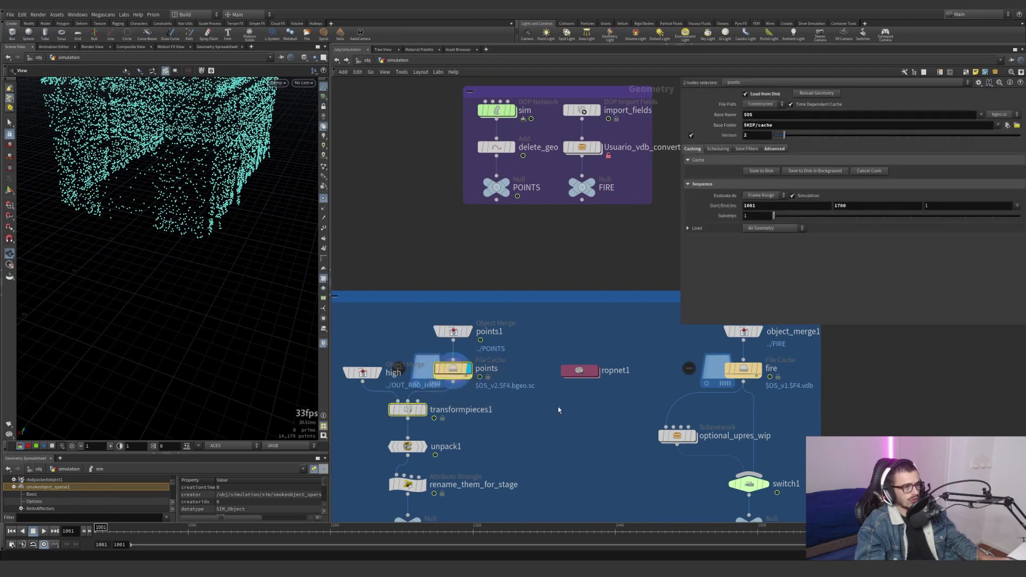
Inspect the fire object merge and fire file cache, comparing the cache's frame range and substeps with the points cache.
middle_click_drag(534, 353, 418, 379)
left_click(627, 359)
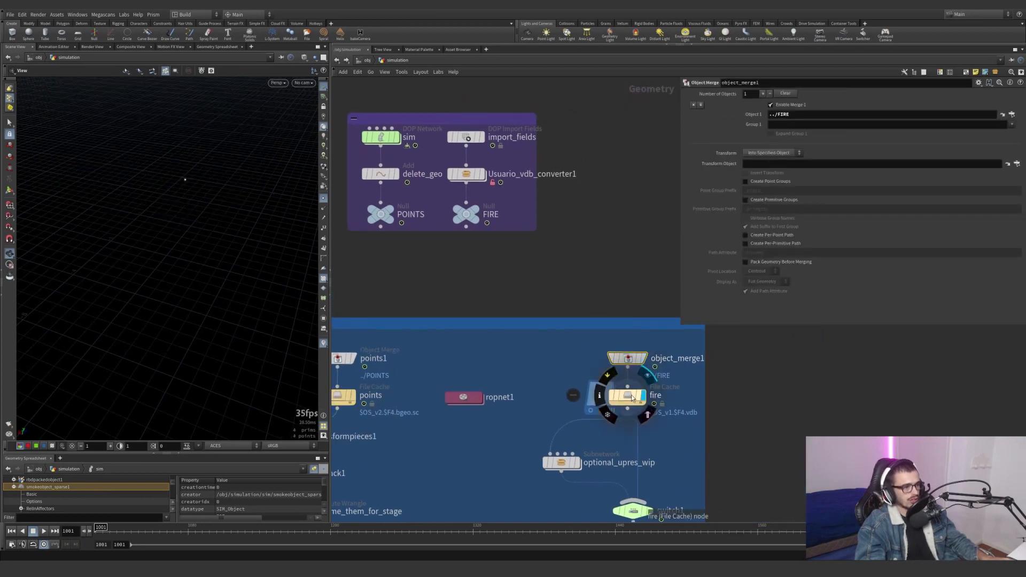
left_click(629, 396)
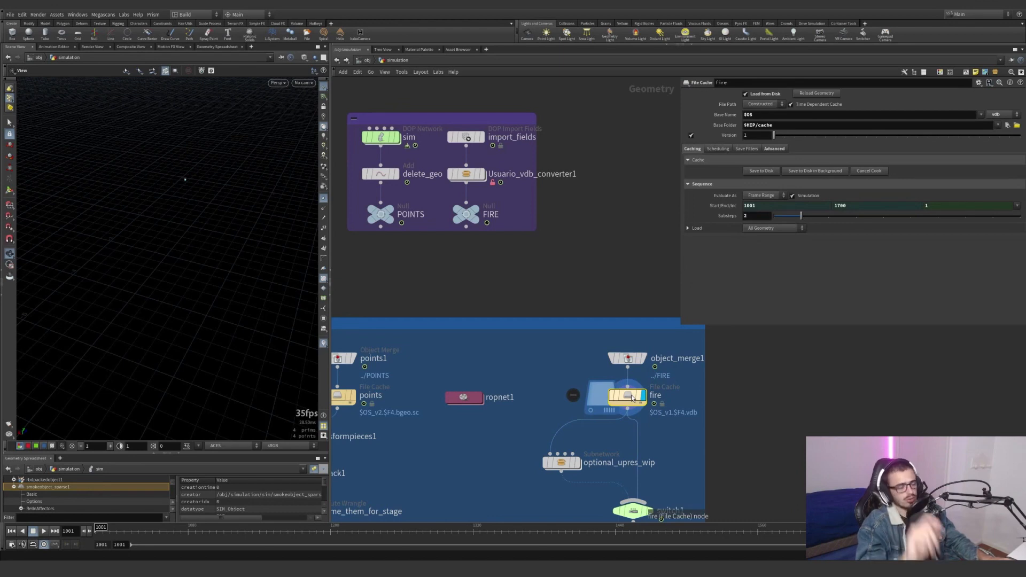
middle_click_drag(462, 365, 527, 303)
left_click(397, 338)
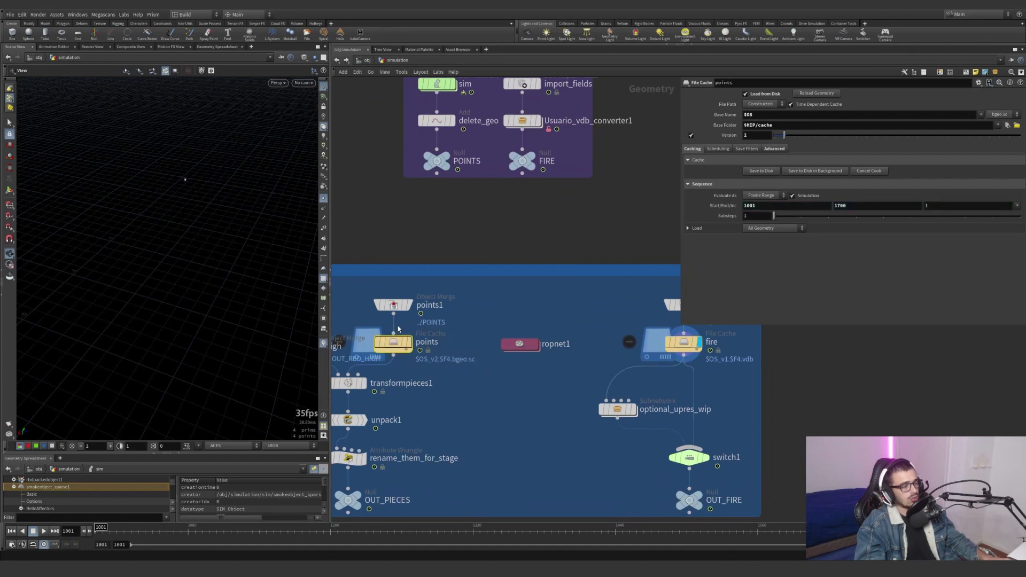
Open ropnet1 and inspect the fetch1 and fetch2 sources, browsing the render nodes inside the points and fire caches.
left_click_drag(543, 376, 702, 331)
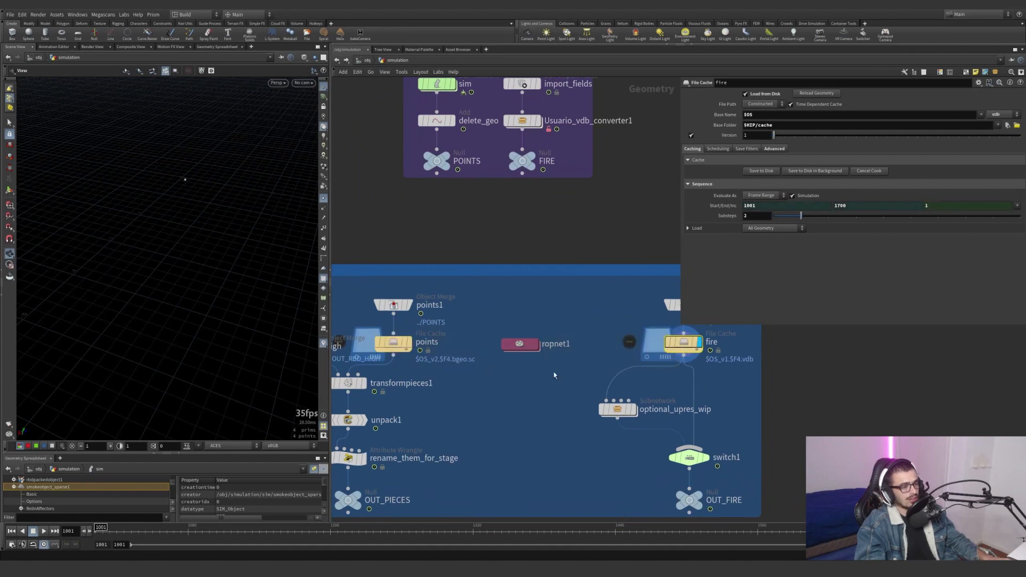
double_click(524, 347)
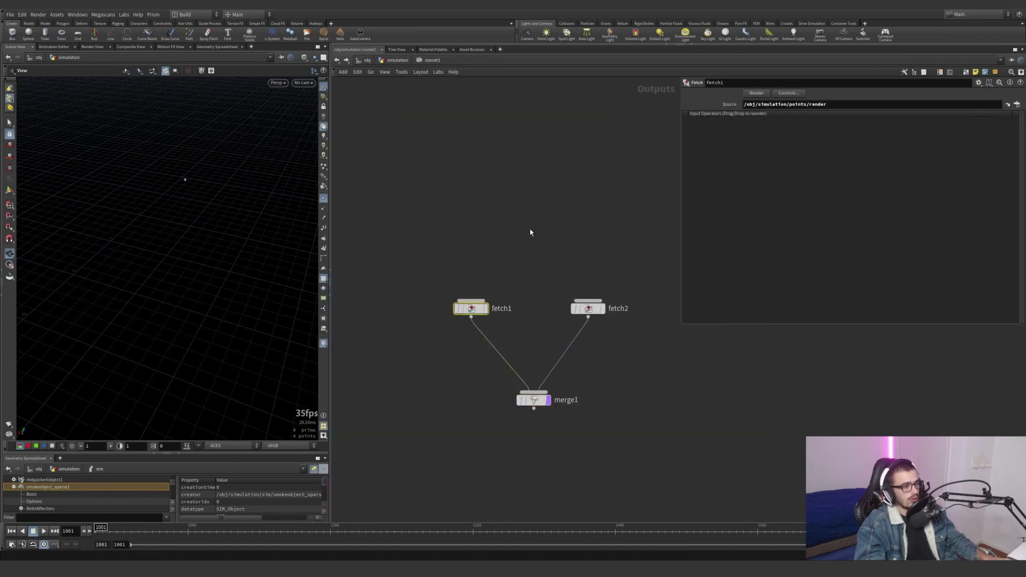
left_click(588, 308)
left_click(471, 308)
left_click(1015, 105)
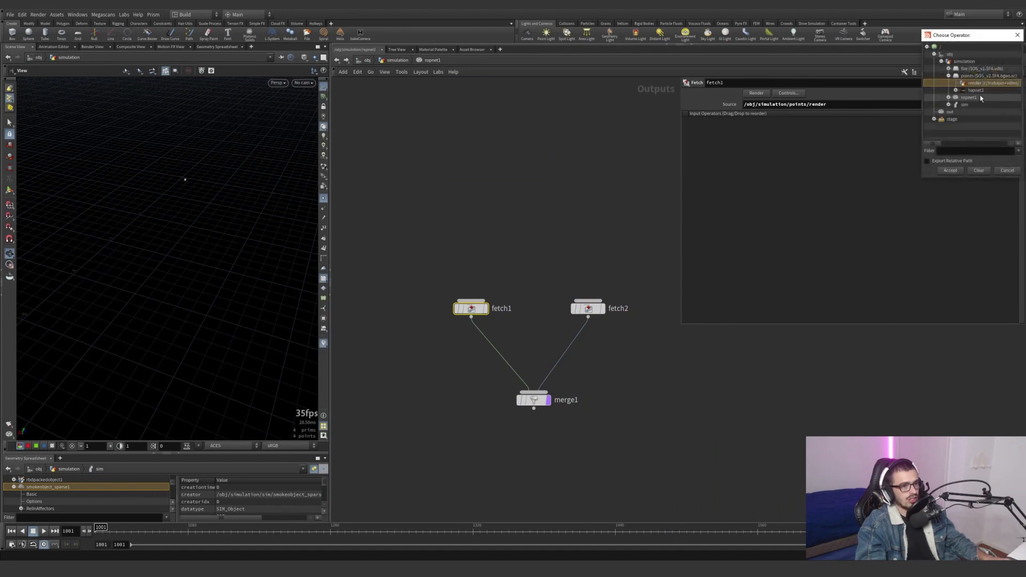
left_click(949, 70)
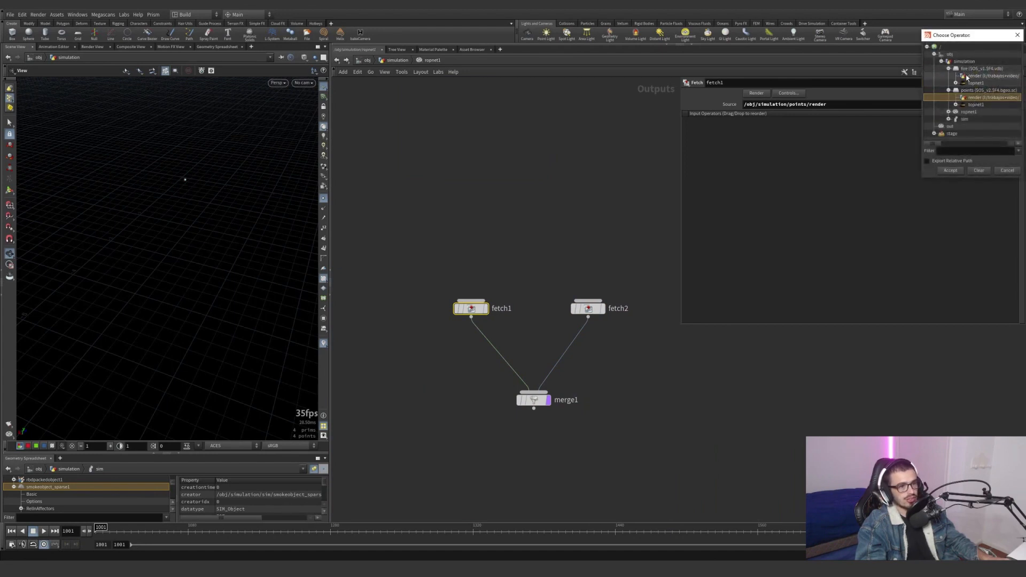
left_click(1017, 35)
left_click(588, 308)
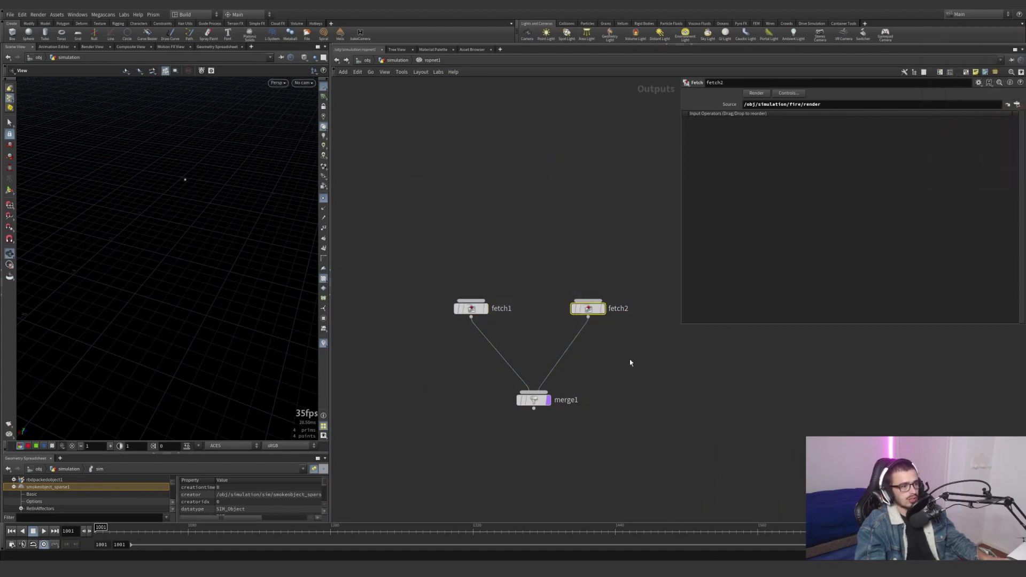
Inspect merge1's render controls and review the Order options, keeping Frame by Frame, before closing the dialog.
left_click(535, 400)
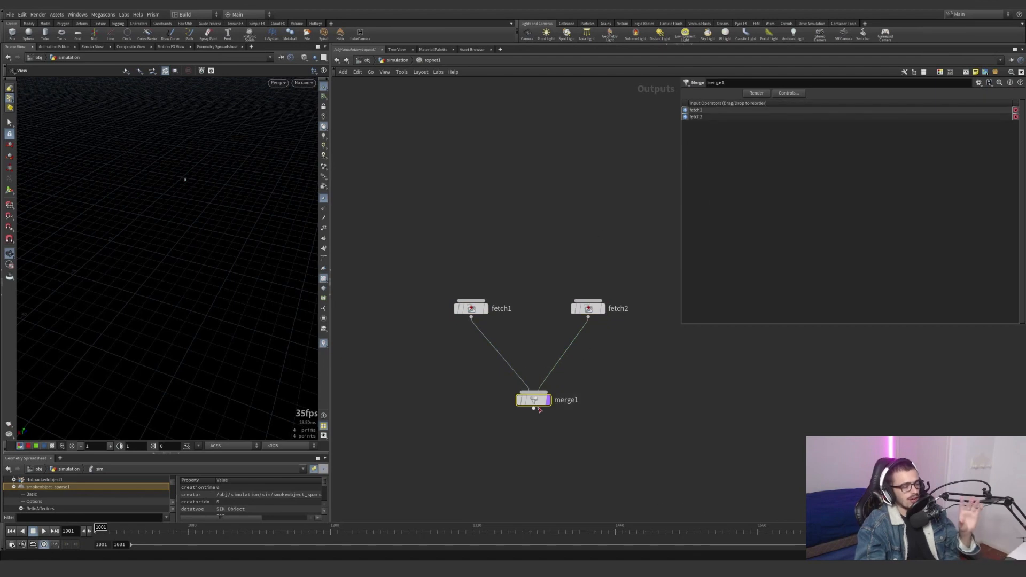
left_click_drag(538, 404, 540, 393)
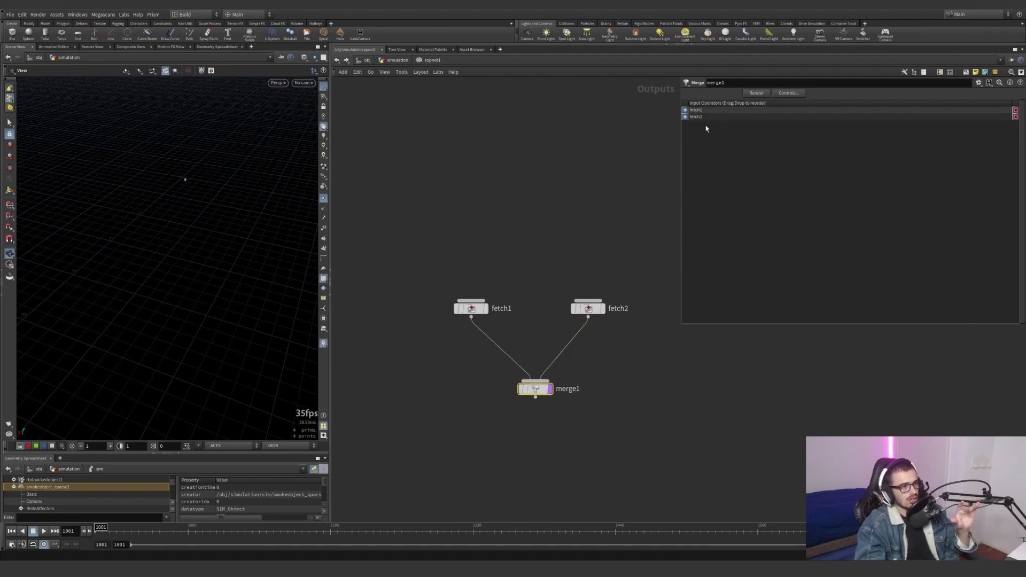
left_click(788, 93)
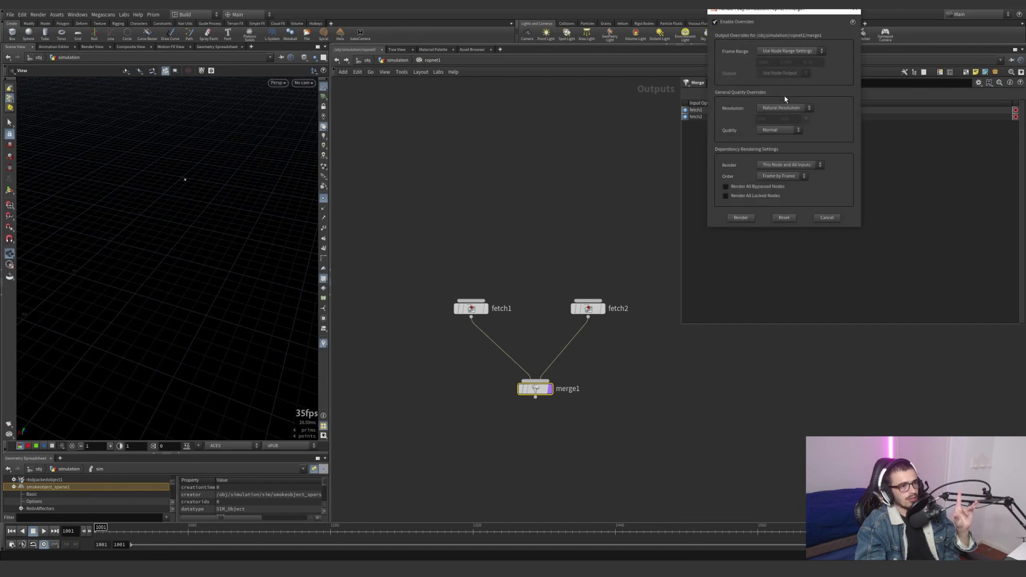
left_click(784, 178)
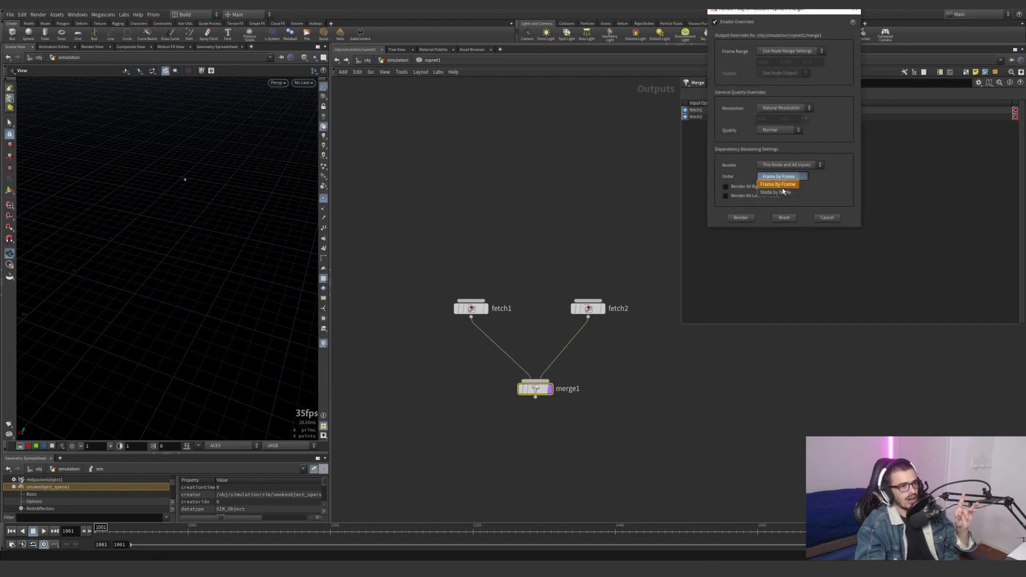
left_click(786, 184)
left_click(796, 178)
left_click(796, 183)
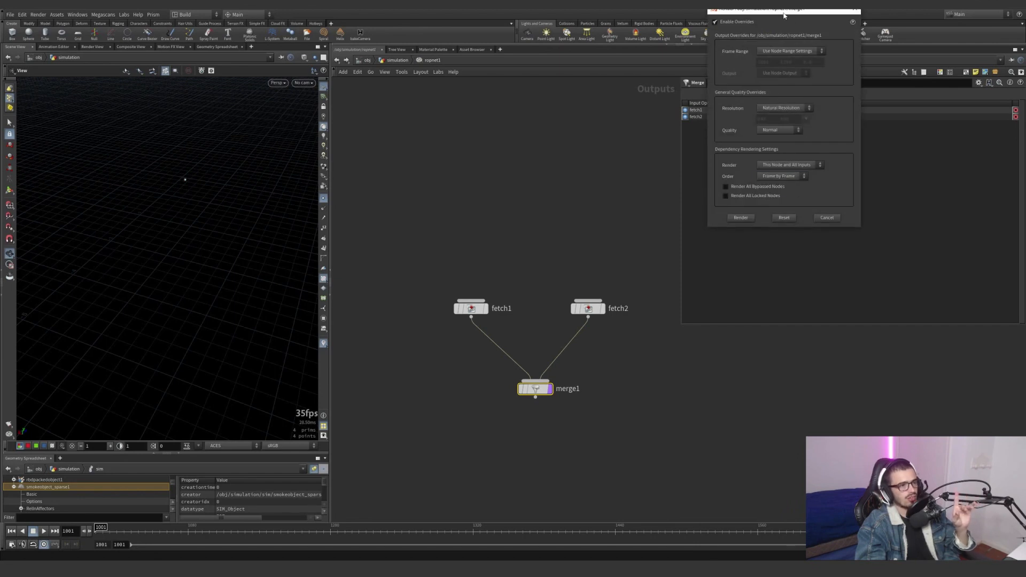
left_click_drag(783, 11, 571, 91)
left_click(637, 88)
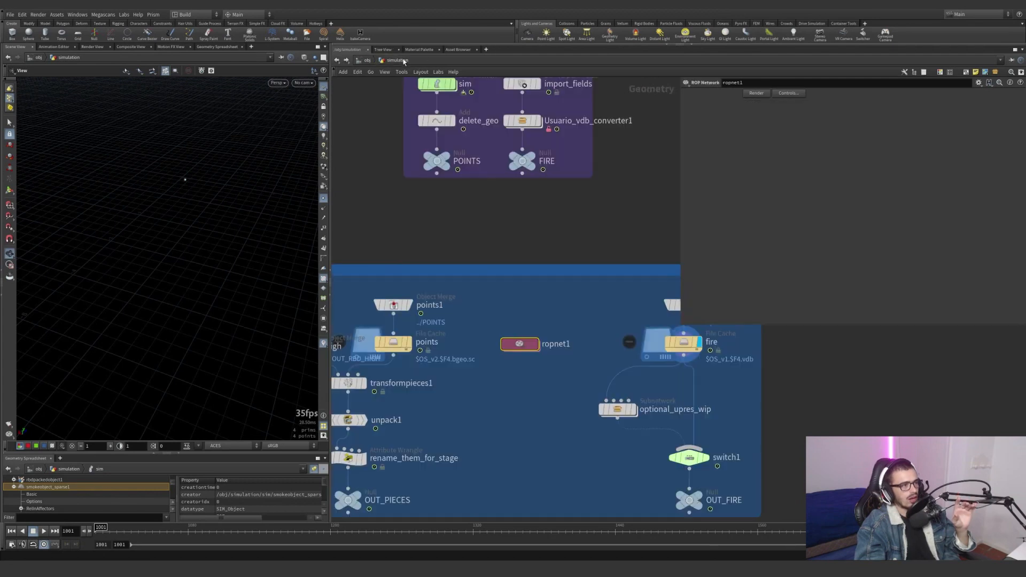
Return to the simulation network and display the high object merge to view the barn's high-resolution pieces.
key("u")
left_click(686, 341)
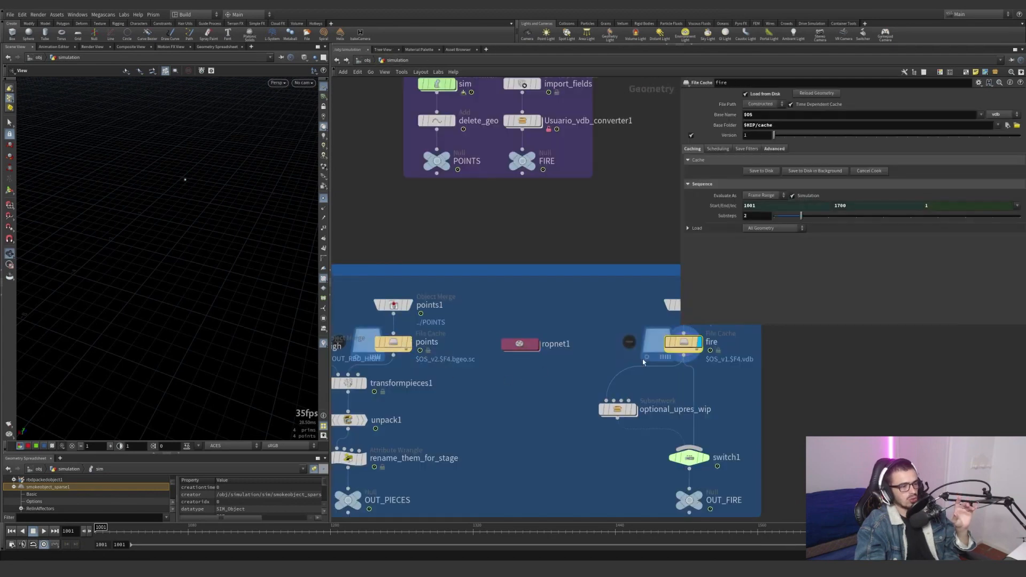
middle_click_drag(470, 426, 652, 386)
scroll(513, 317, "up", 4)
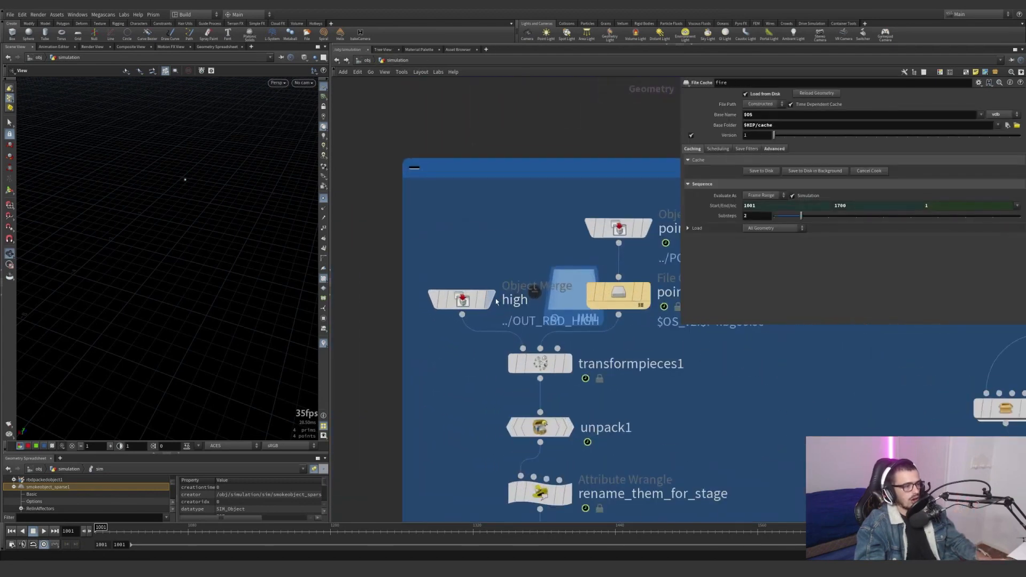
left_click(499, 266)
middle_click_drag(239, 192, 220, 300)
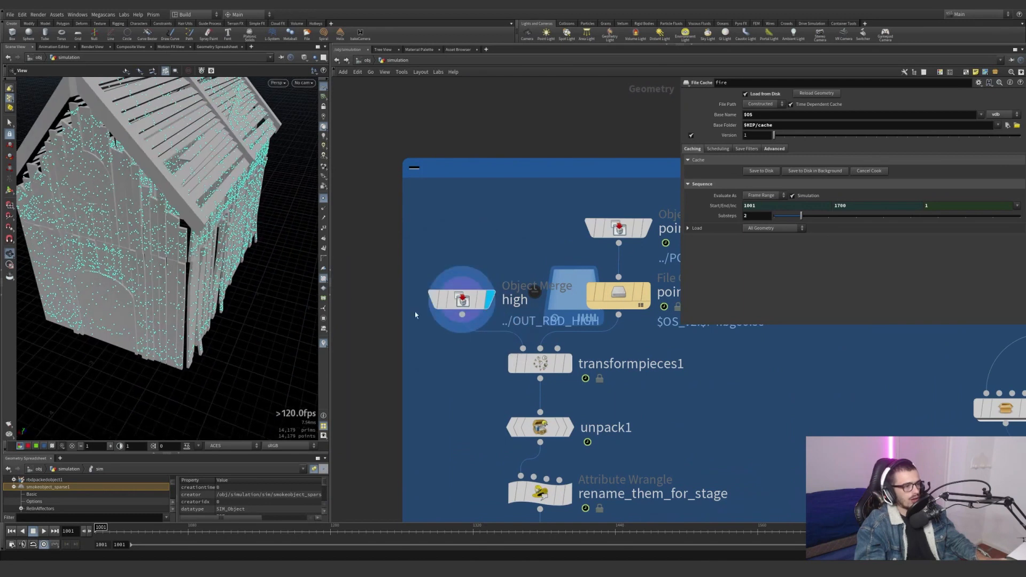
Trace the high object merge back to OUT_RBD_HIGH and examine the wrangles and shrink_them node that follow it.
scroll(185, 211, "down", 3)
scroll(497, 119, "down", 5)
middle_click_drag(497, 121, 473, 201)
scroll(498, 340, "down", 3)
scroll(553, 358, "up", 5)
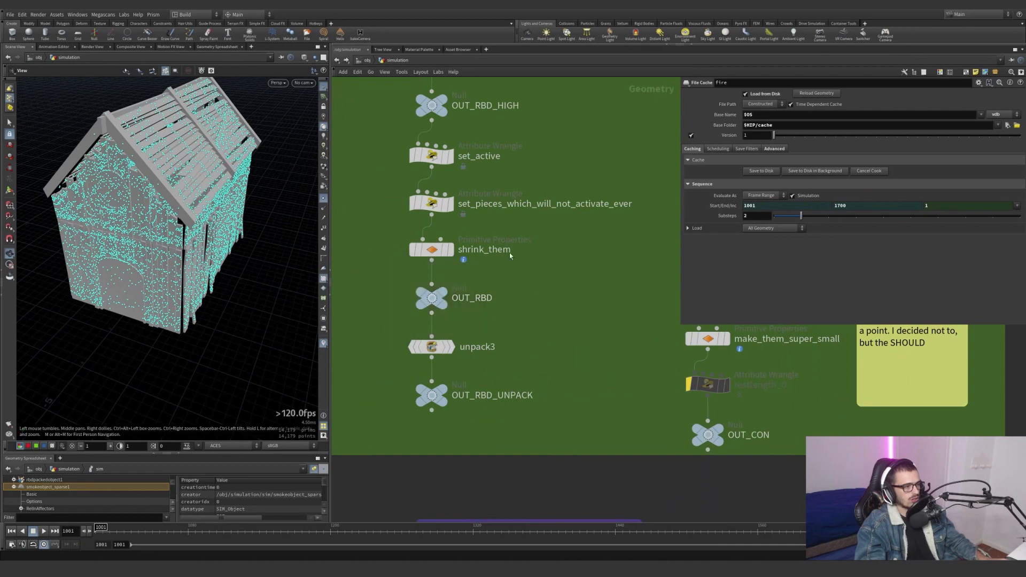
middle_click_drag(443, 106, 463, 223)
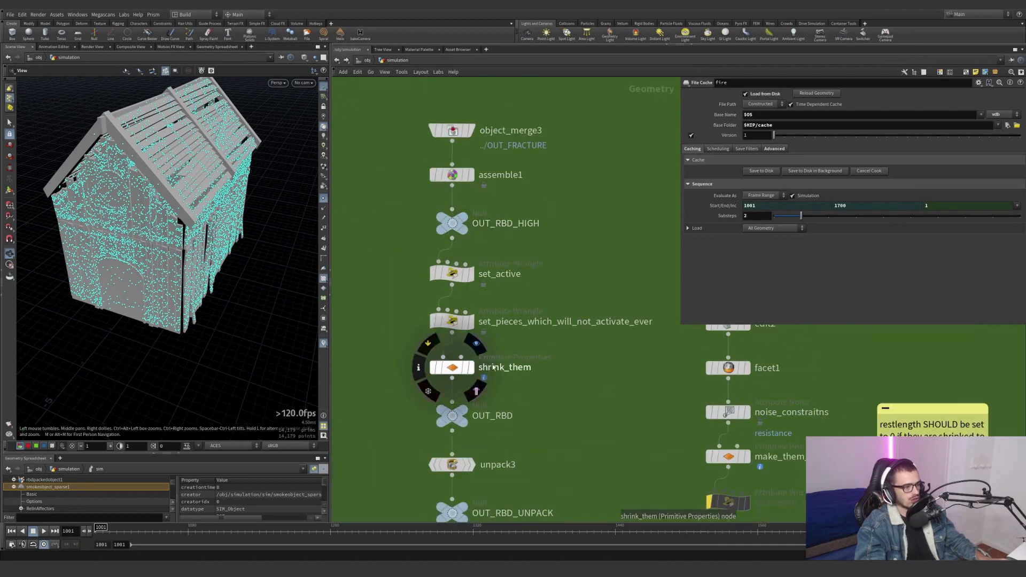
scroll(449, 364, "down", 8)
scroll(443, 360, "up", 5)
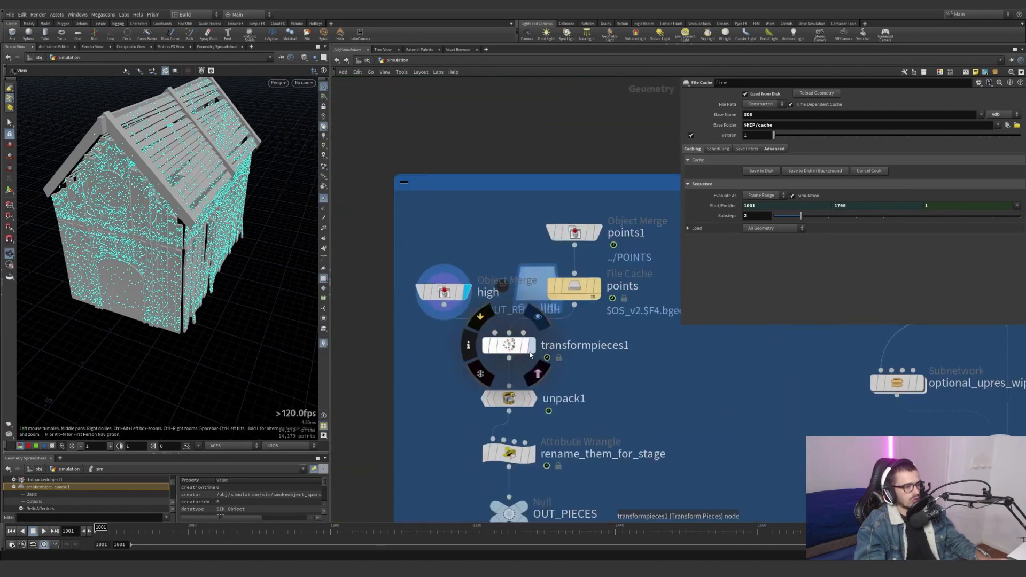
Display transformpieces1 and unpack1, inspecting the attribute matching and the transferred attributes.
left_click(484, 340)
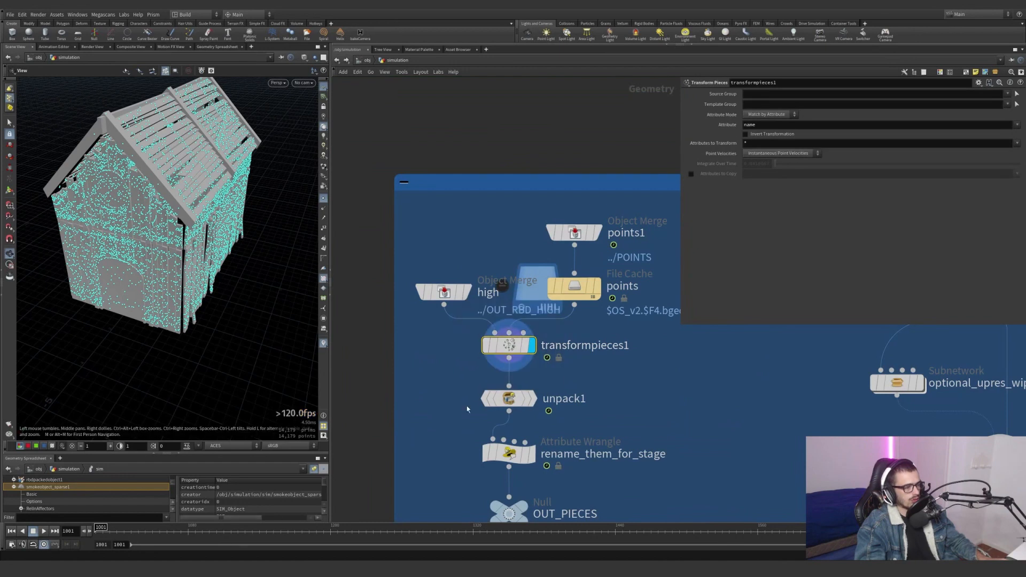
left_click(538, 372)
middle_click_drag(594, 379, 573, 304)
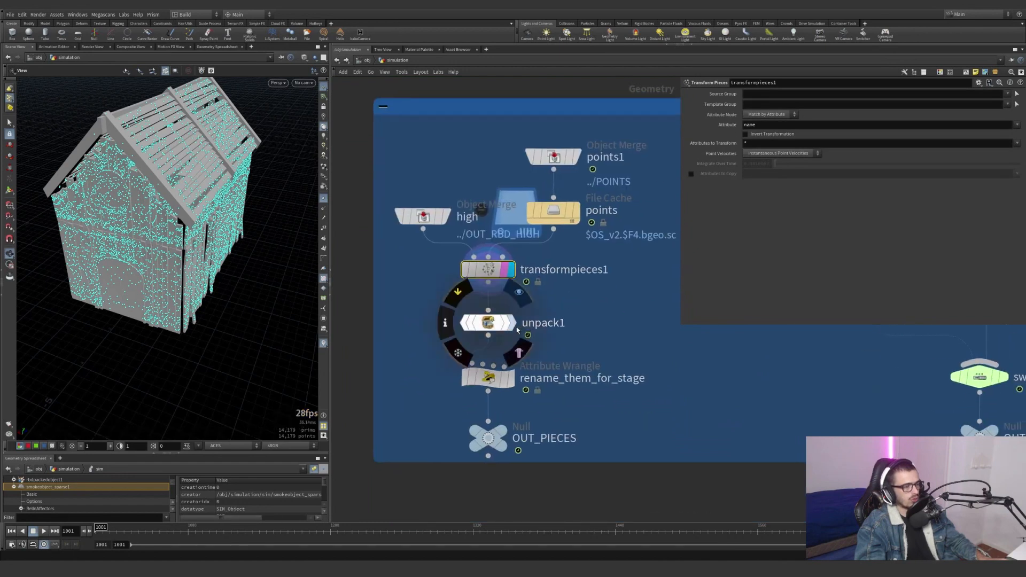
left_click(511, 323)
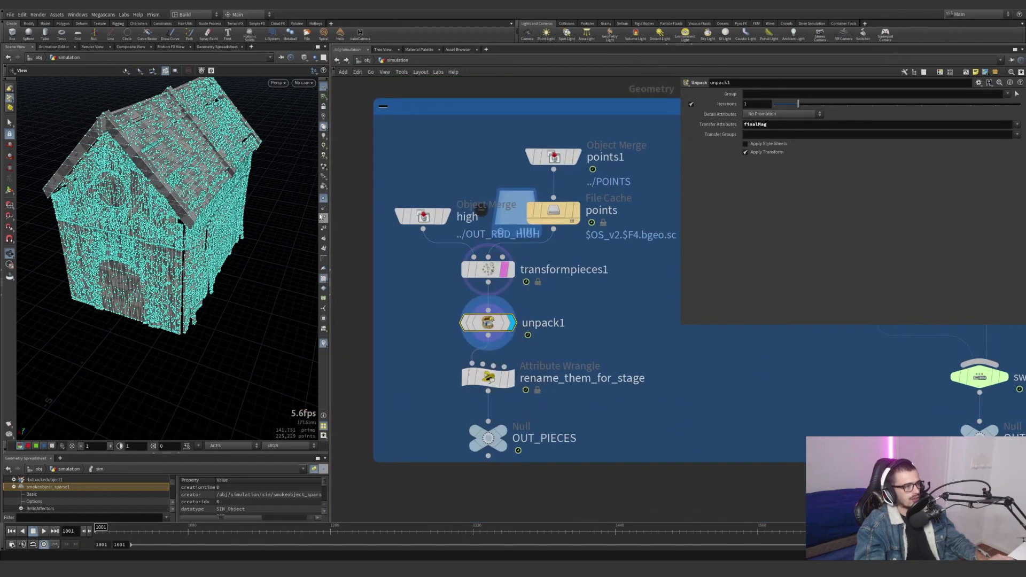
Inspect the rename_them_for_stage wrangle's VEXpression, display its output and examine the barn pieces up close.
left_click(488, 377)
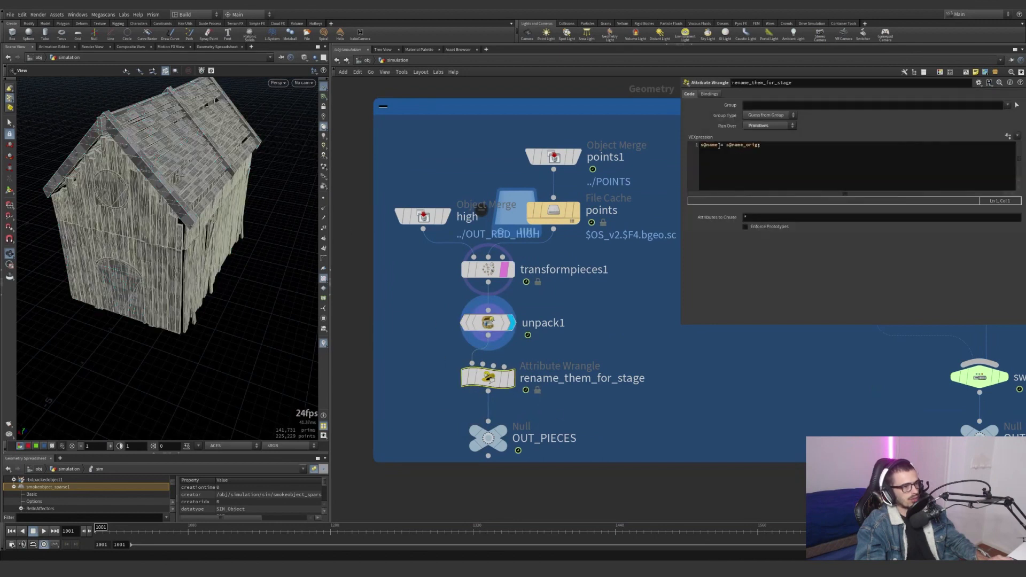
left_click_drag(720, 146, 700, 148)
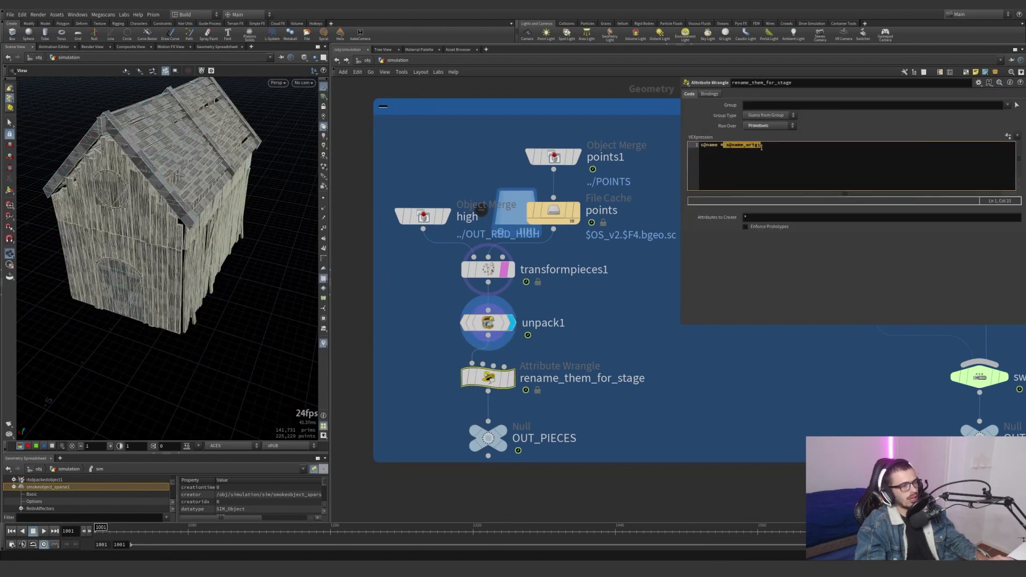
left_click(512, 379)
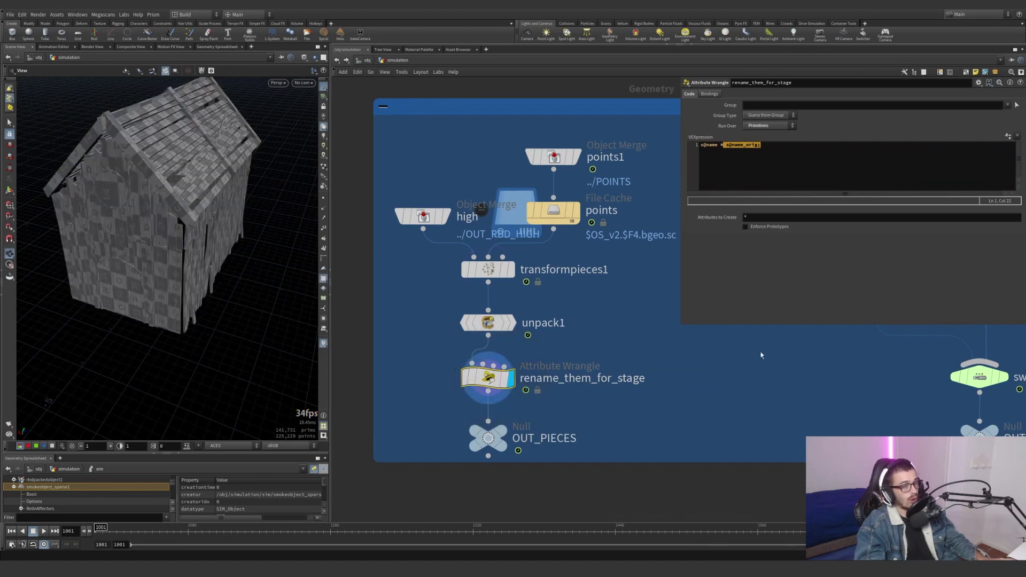
scroll(761, 356, "down", 5)
middle_click_drag(760, 356, 635, 362)
left_click_drag(219, 166, 130, 218, "alt")
right_click_drag(130, 218, 273, 181, "alt")
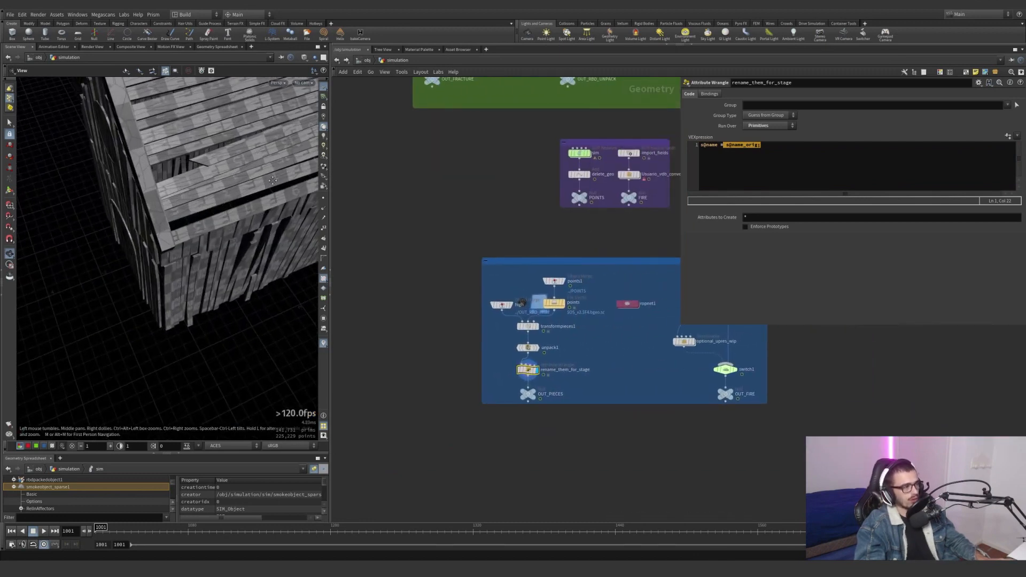
middle_click_drag(227, 168, 135, 255)
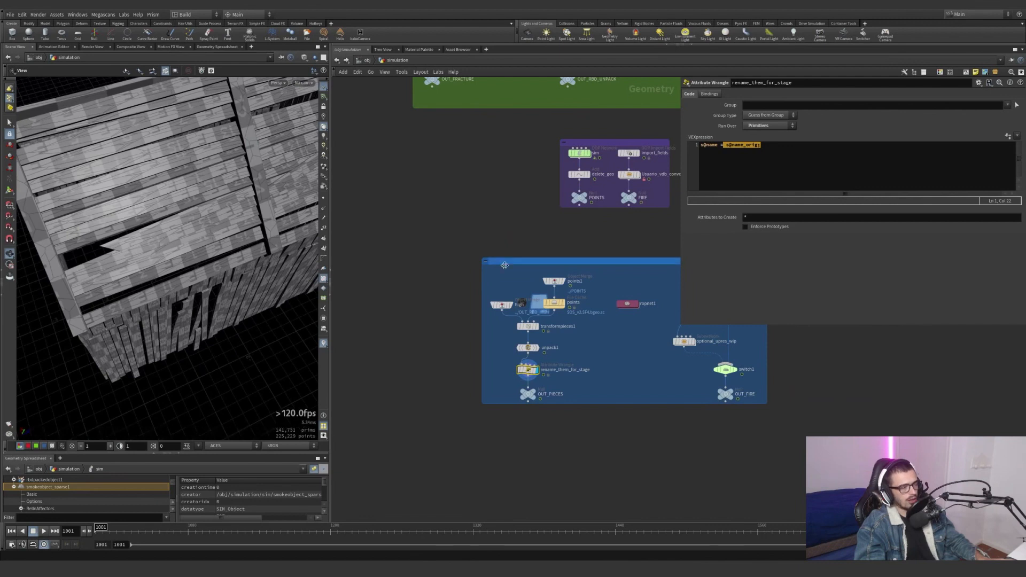
Display the fire file cache and inspect the optional_upres_wip subnetwork connected below it.
middle_click_drag(756, 335, 622, 381)
scroll(622, 382, "up", 4)
left_click(579, 328)
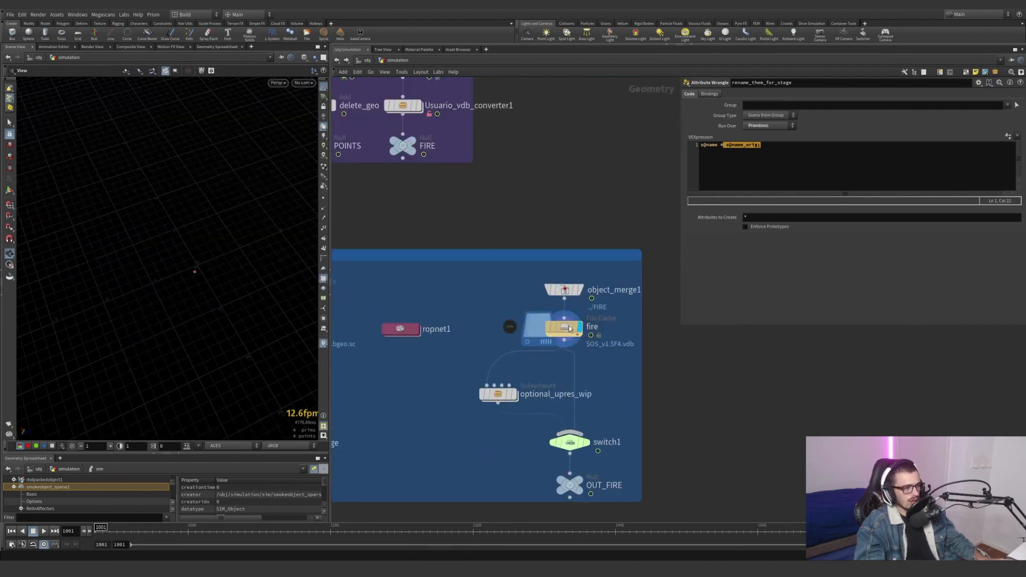
left_click_drag(614, 361, 534, 311)
left_click_drag(550, 361, 448, 433)
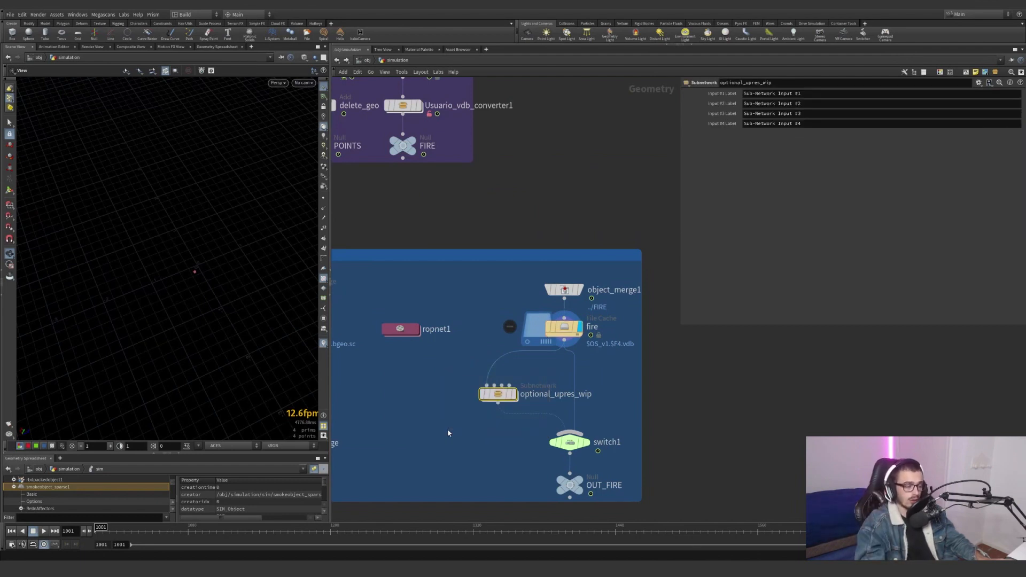
left_click_drag(448, 430, 553, 361)
mouse_move(616, 365)
left_mouse_down()
mouse_move(451, 420)
mouse_move(609, 364)
left_mouse_up()
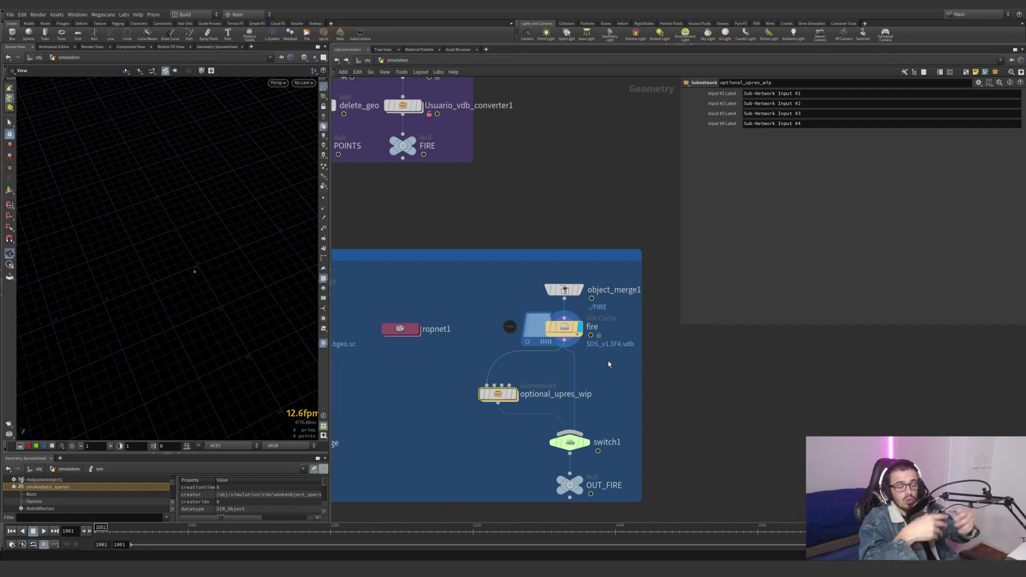
Examine switch1 and the OUT_FIRE null at the end of the fire branch.
middle_click_drag(602, 462, 565, 388)
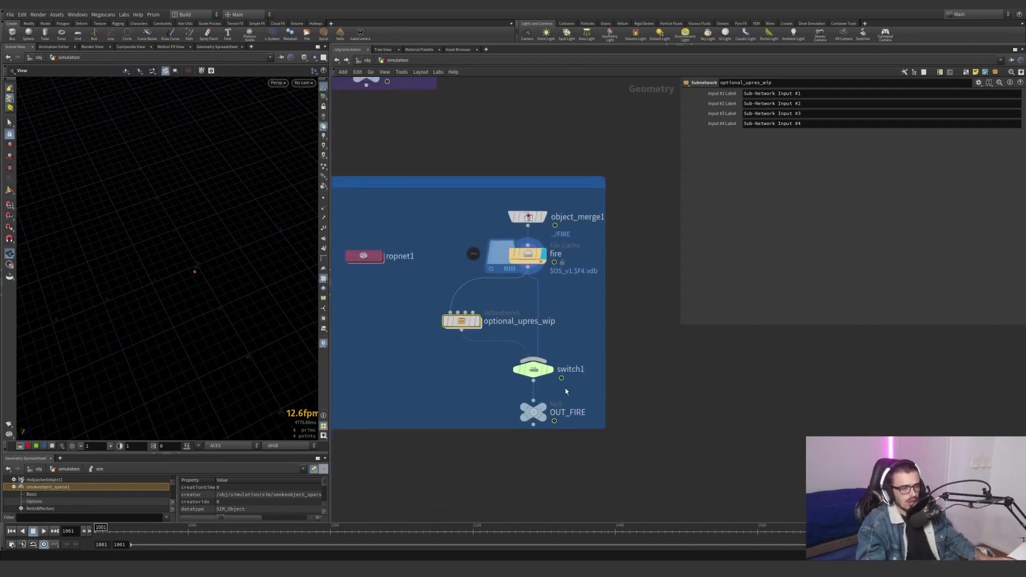
scroll(563, 386, "up", 3)
left_click(540, 357)
left_click_drag(582, 390, 524, 359)
left_click(527, 421)
left_click_drag(577, 498, 513, 436)
Open the wood object to inspect its object merge of the simulation's OUT_PIECES, and return to the object level.
key("u")
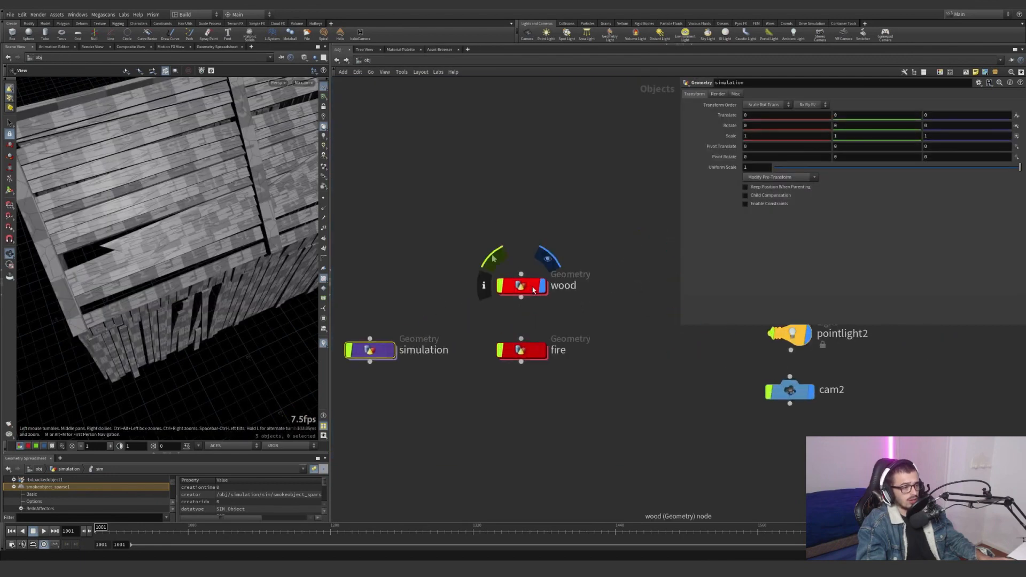
double_click(533, 290)
middle_click_drag(630, 342, 447, 394)
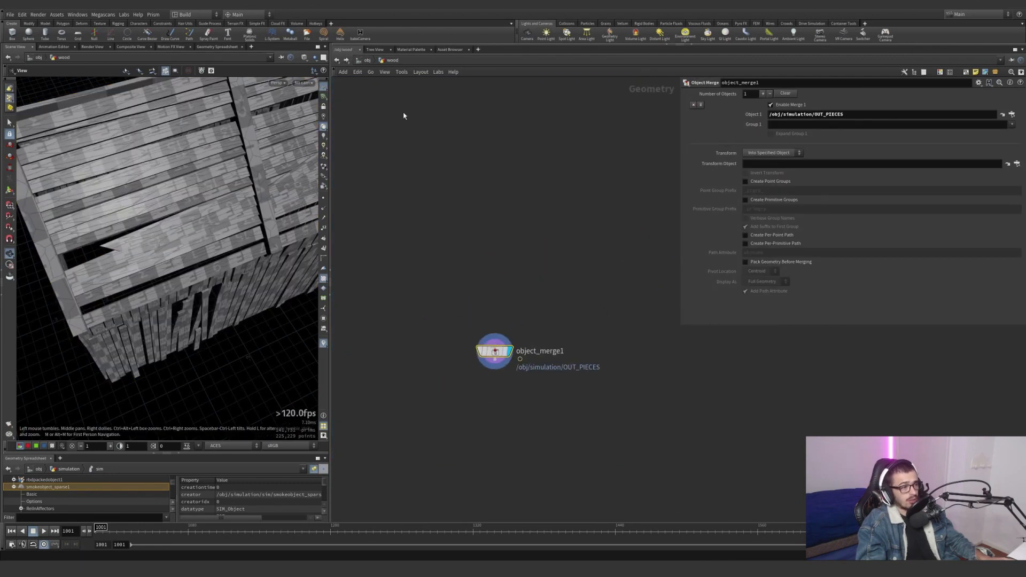
left_click(367, 60)
Open the fire object, move forward on the timeline to view the flames, and expand pyrobakevolume2's Fire Intensity Ramp.
double_click(522, 348)
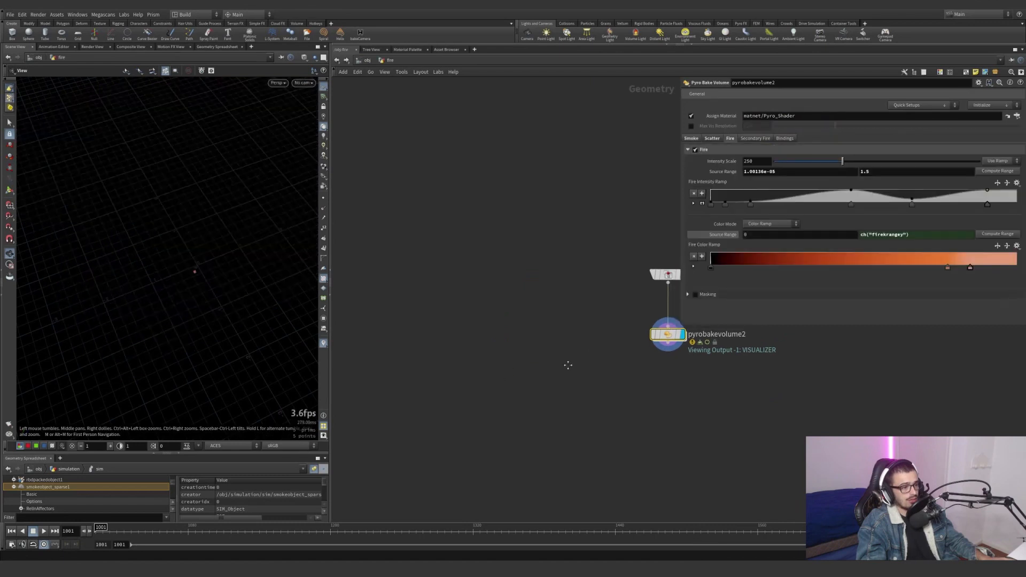
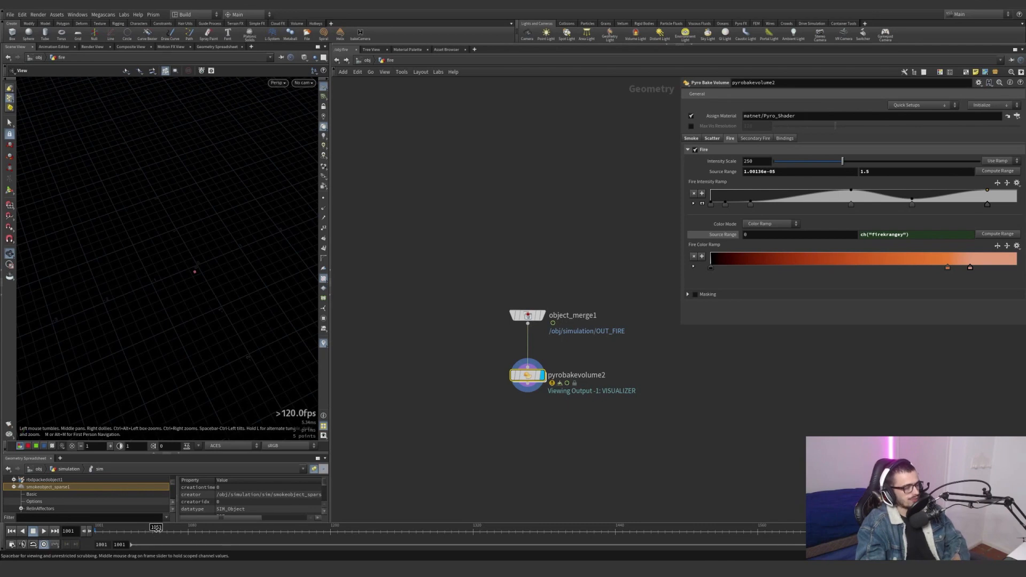
left_click(156, 529)
left_click_drag(253, 263, 361, 265)
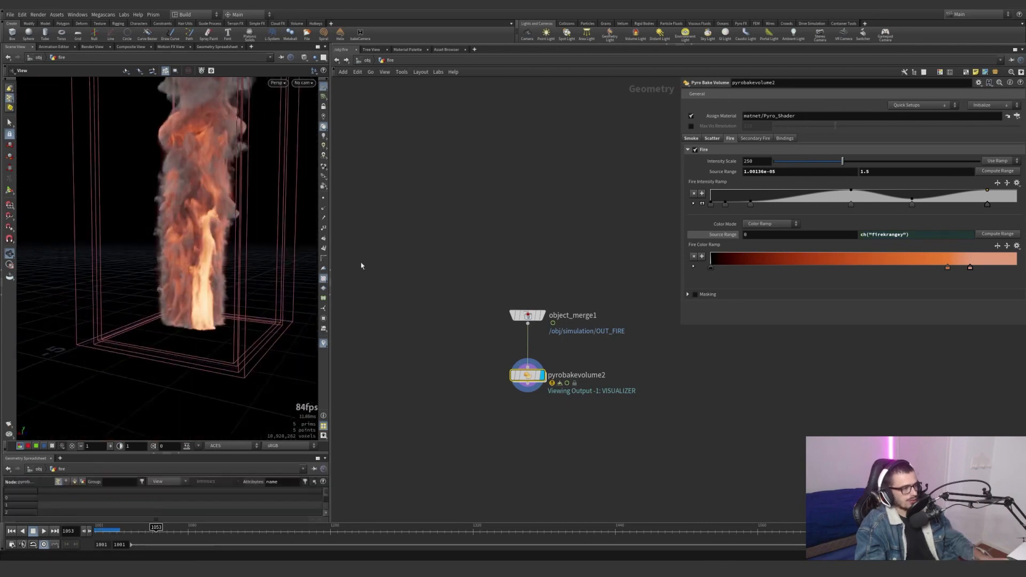
left_click(702, 203)
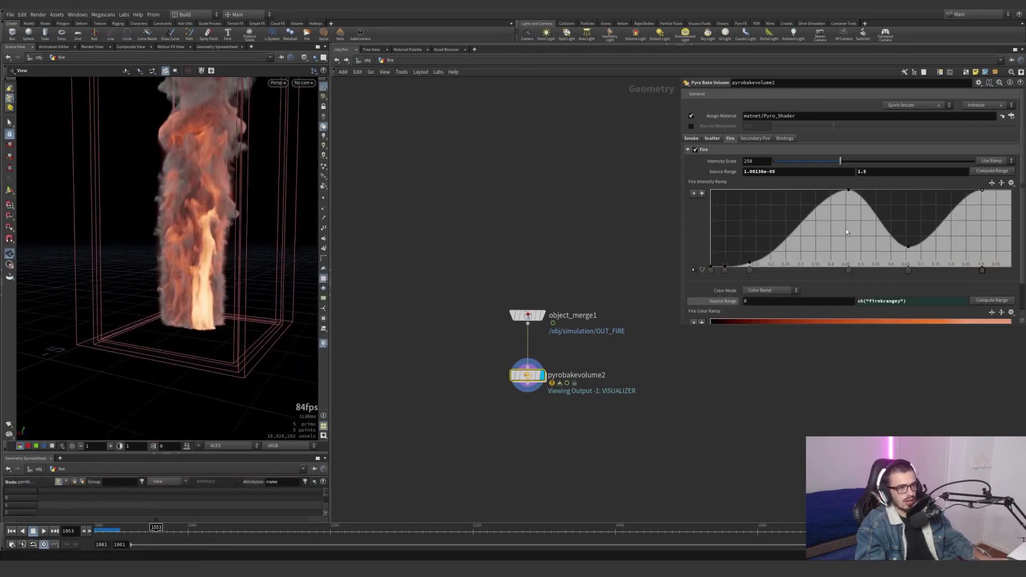
Try reshaping the Fire Intensity Ramp on pyrobakevolume2, and undo the ramp changes.
left_click_drag(914, 240, 924, 265)
key("ctrl+z")
key("ctrl+z")
key("ctrl+z")
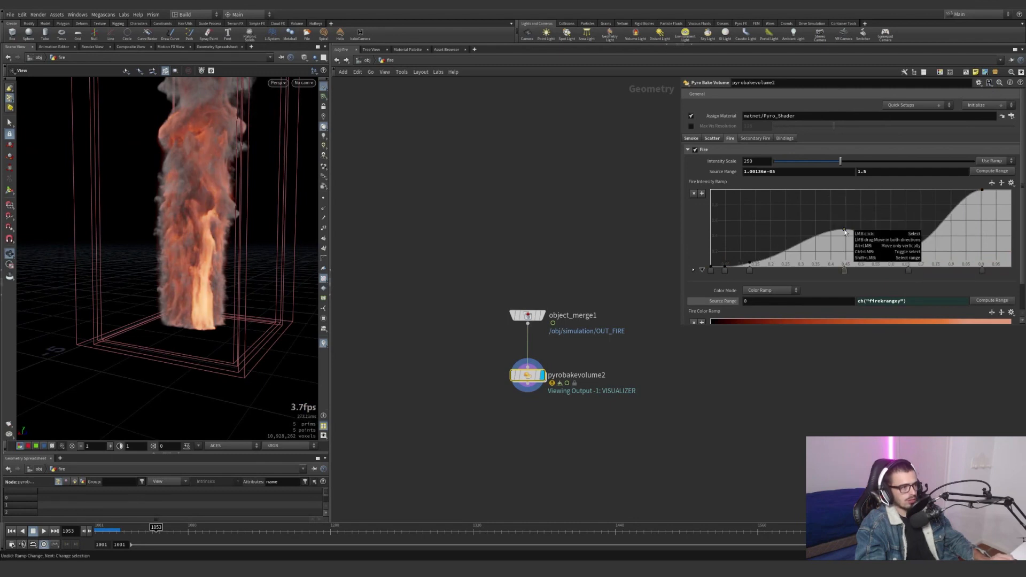
Check that the fire color Source Range is linked to the intensity range, try Compute Range on the intensity, and undo it.
left_click(861, 171)
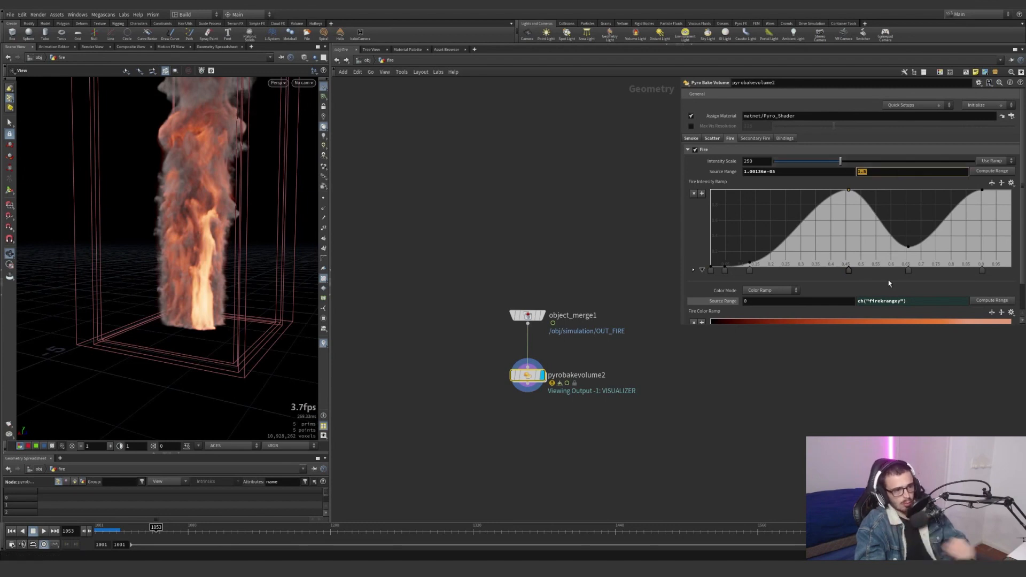
left_click(896, 303)
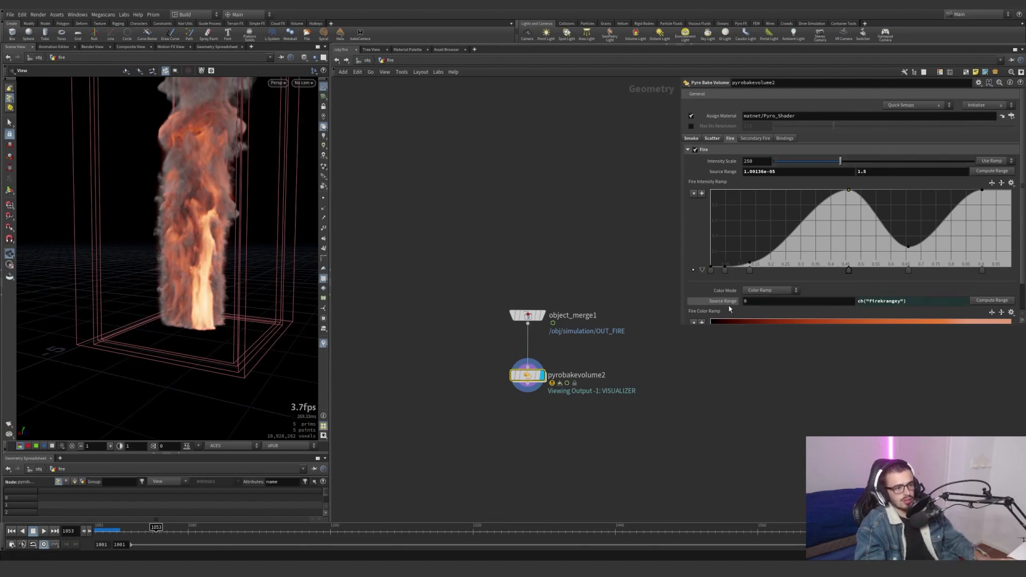
left_click(738, 302)
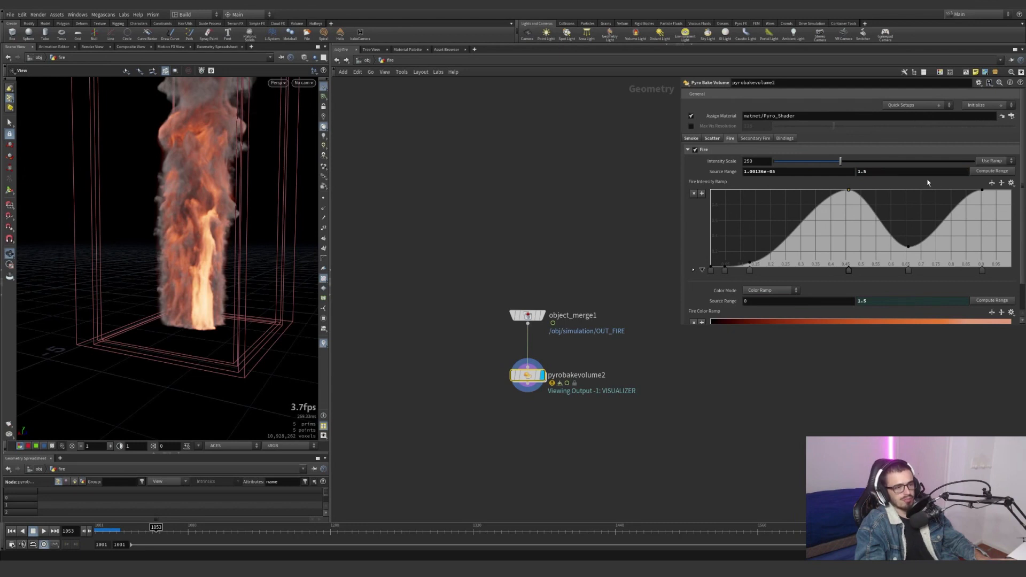
left_click(992, 171)
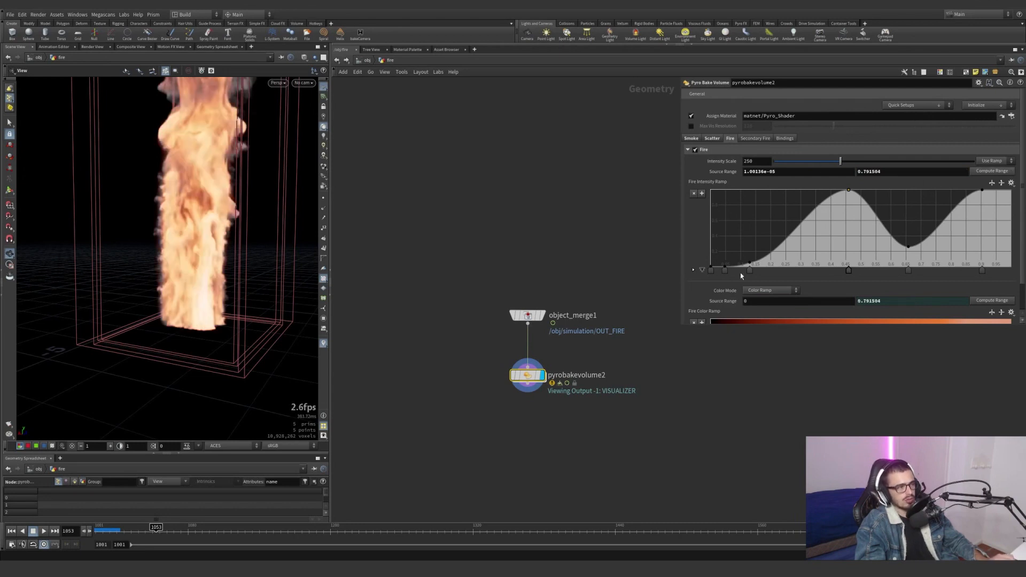
key("ctrl+z")
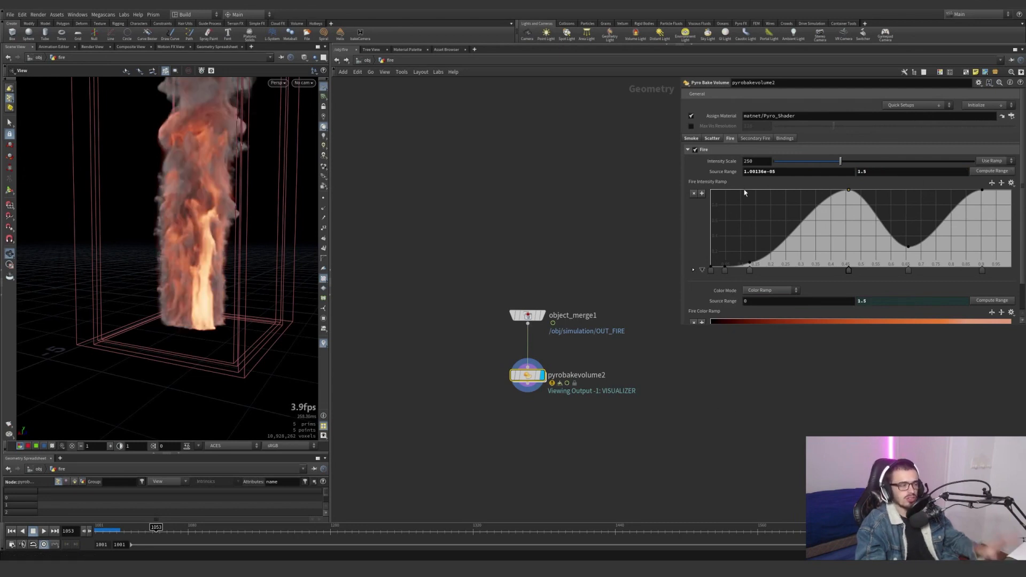
Dismiss the autosave prompt, and turn pyrobakevolume2's Scatter off and back on to compare the flames.
scroll(713, 182, "down", 2)
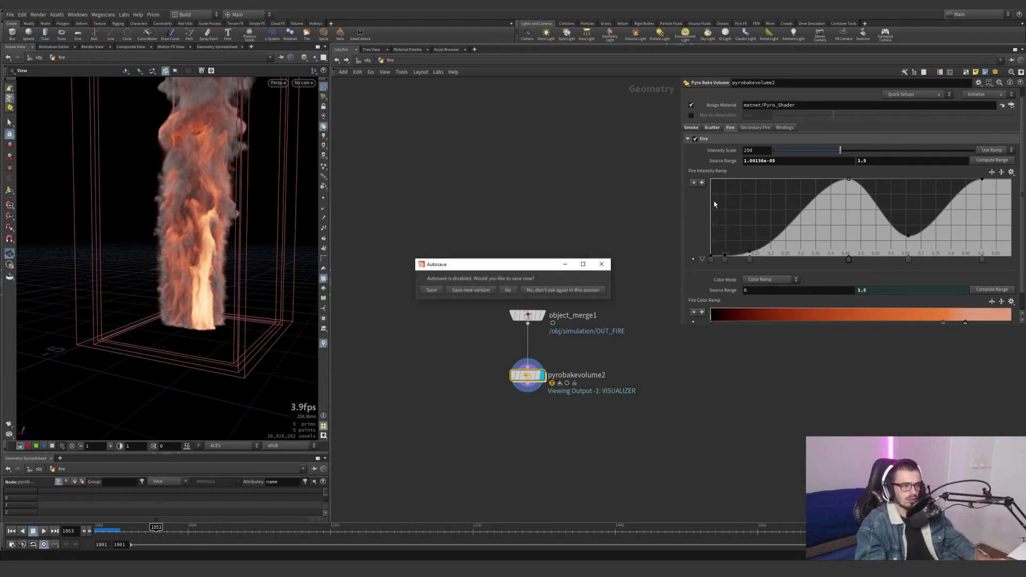
scroll(713, 200, "up", 1)
left_click(606, 263)
left_click(713, 131)
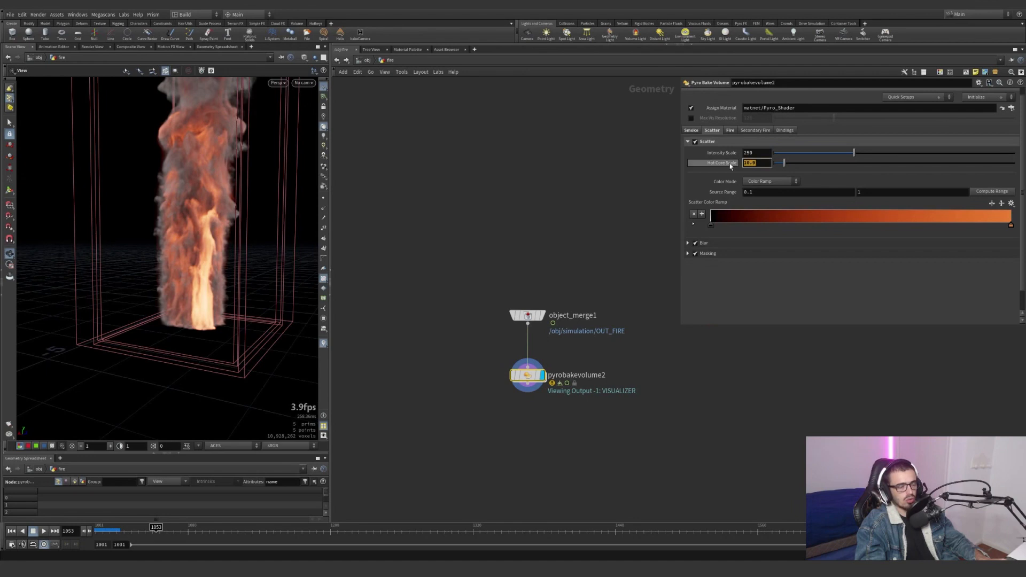
left_click(695, 142)
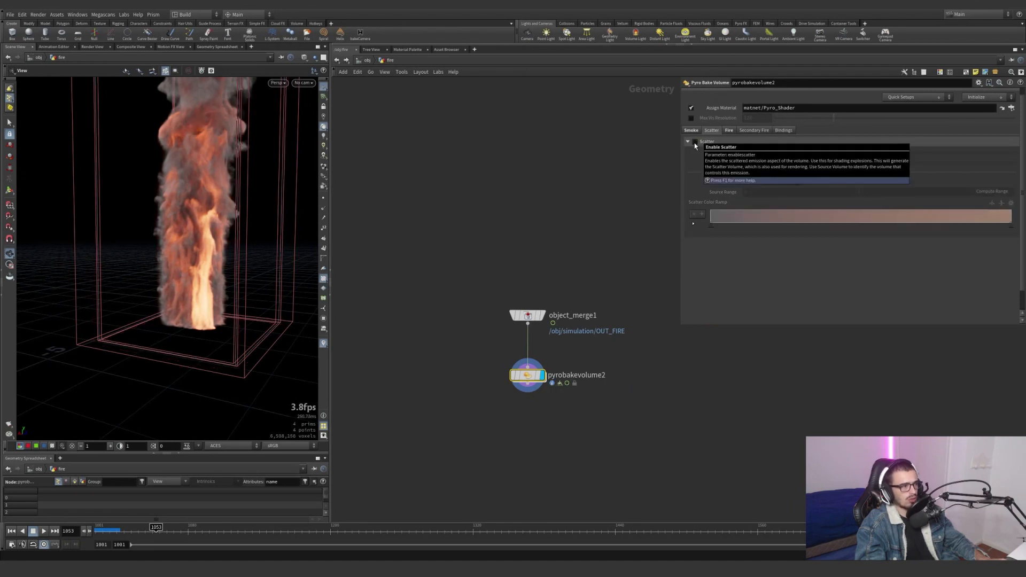
left_click(694, 142)
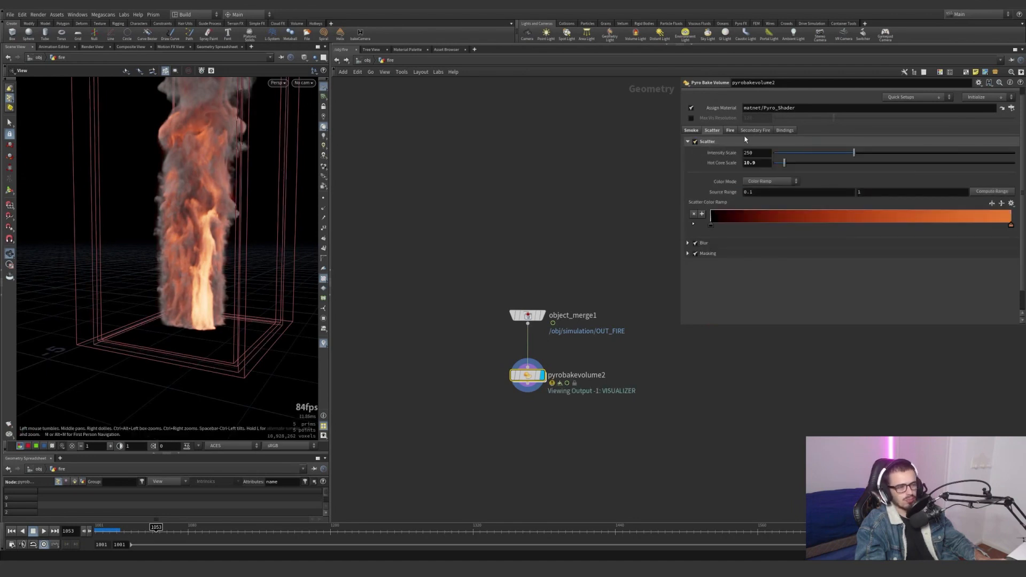
Review pyrobakevolume2's smoke settings, and open its assigned Pyro_Shader material to copy the shader node.
left_click(691, 131)
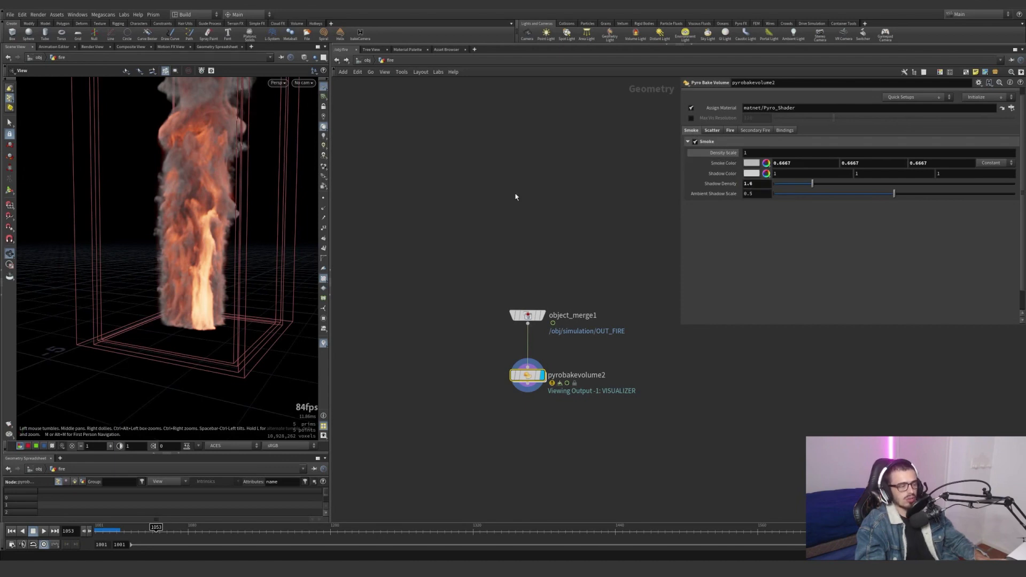
left_click(1011, 108)
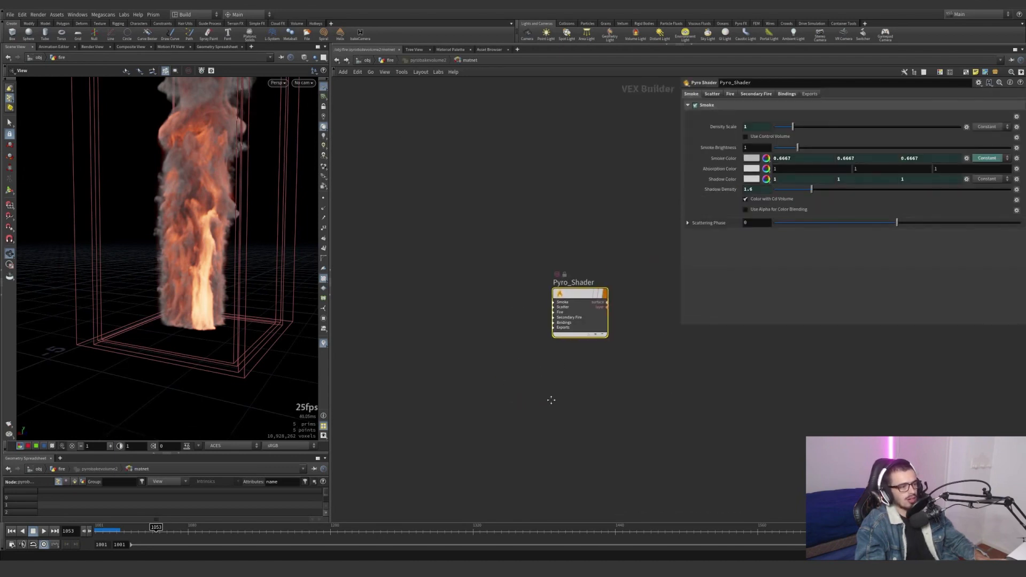
key("ctrl+c")
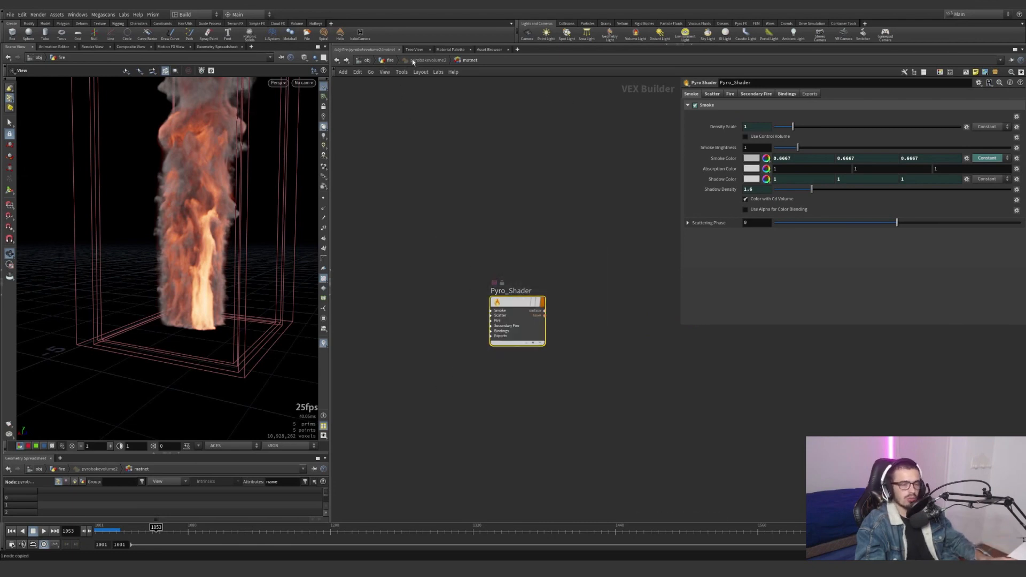
Go to the stage network, display the house SOP import, and check the source object in its SOP Path.
left_click(366, 60)
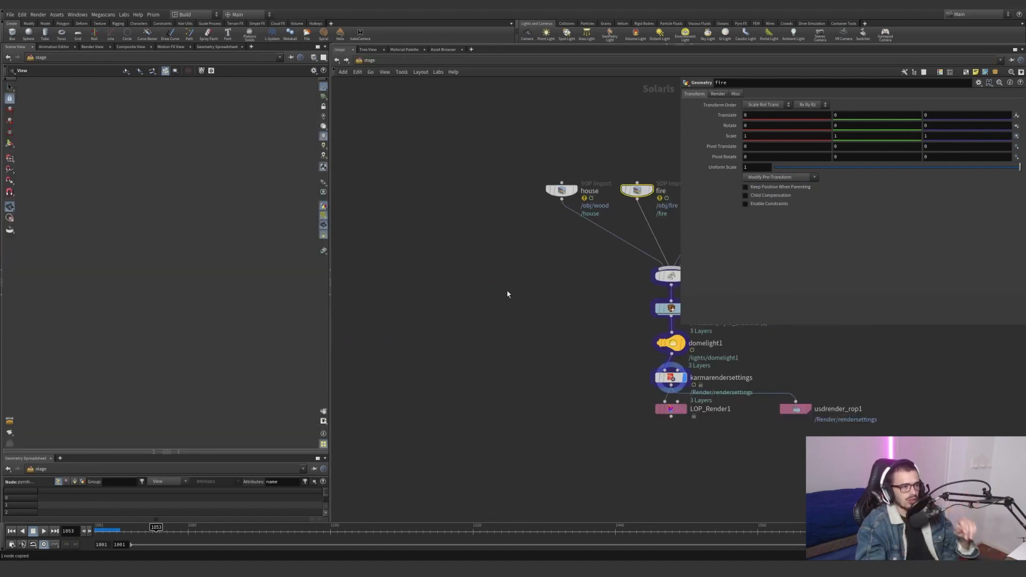
left_click(459, 249)
left_click(447, 249)
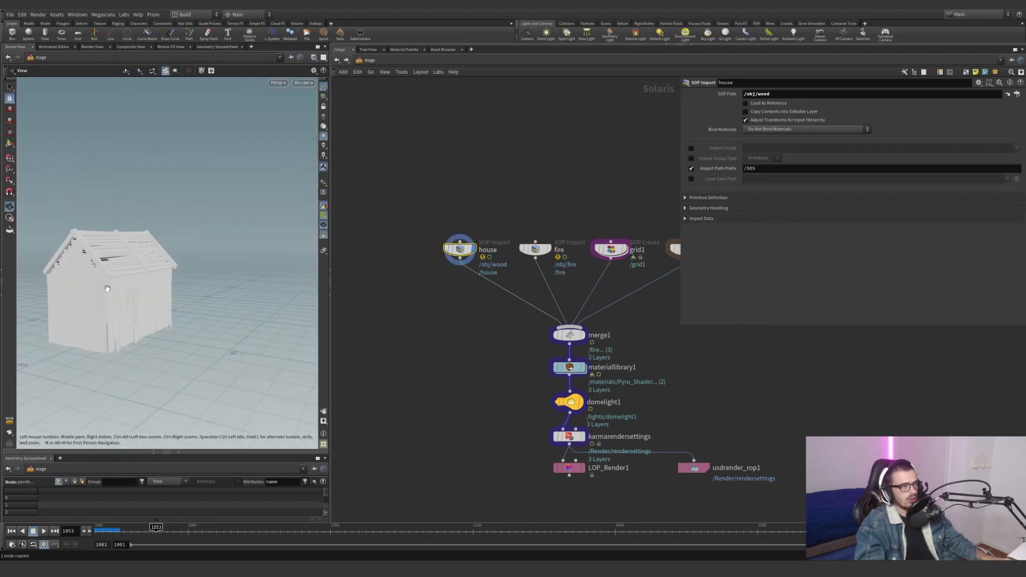
left_click(1016, 94)
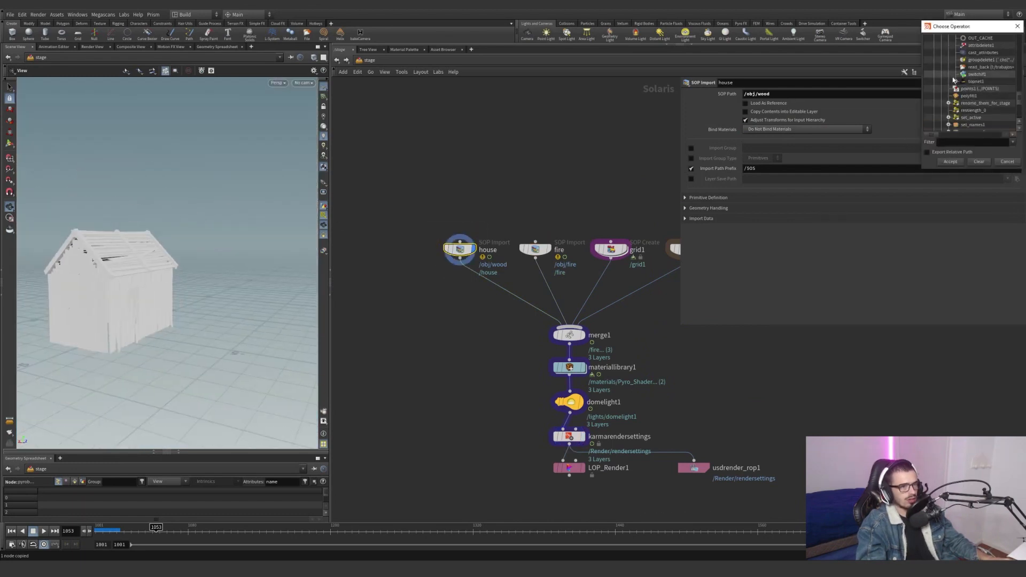
left_click(949, 161)
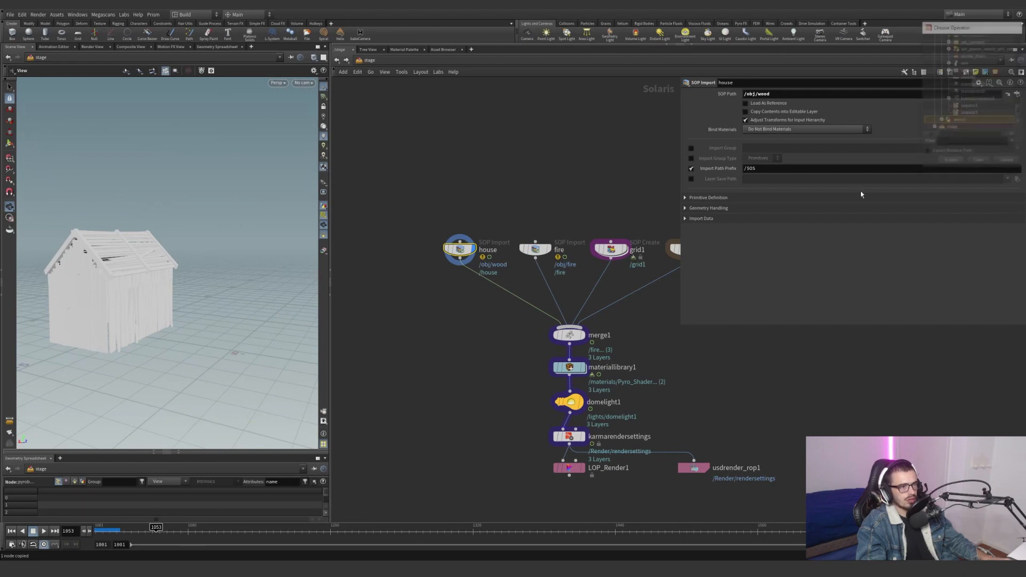
Display the fire SOP import and the grid1 ground plane to inspect each one in the stage.
middle_click_drag(601, 256, 519, 286)
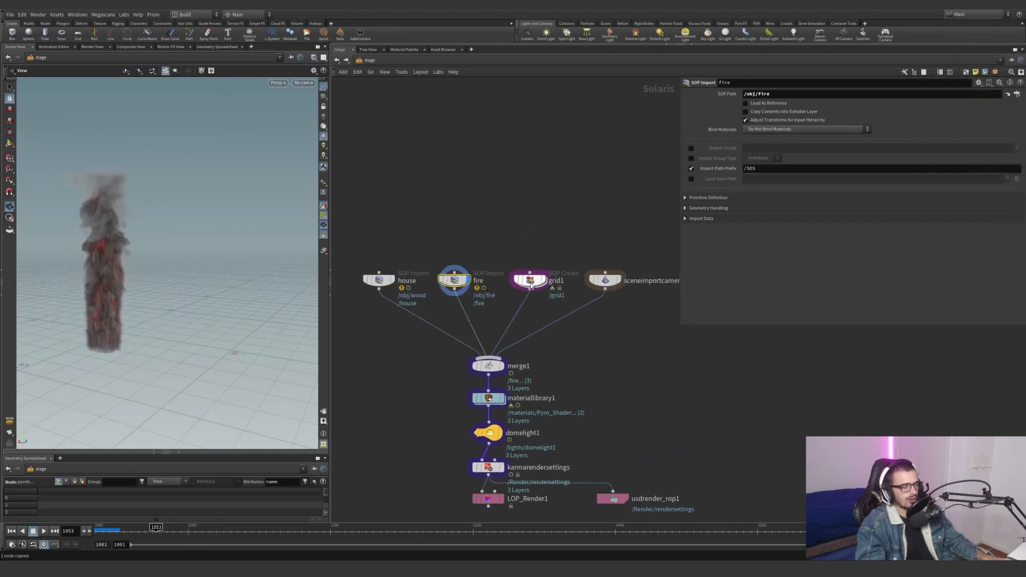
scroll(529, 281, "up", 3)
left_click(555, 255)
left_click_drag(573, 304, 535, 266)
middle_click_drag(630, 294, 495, 268)
scroll(495, 268, "up", 2)
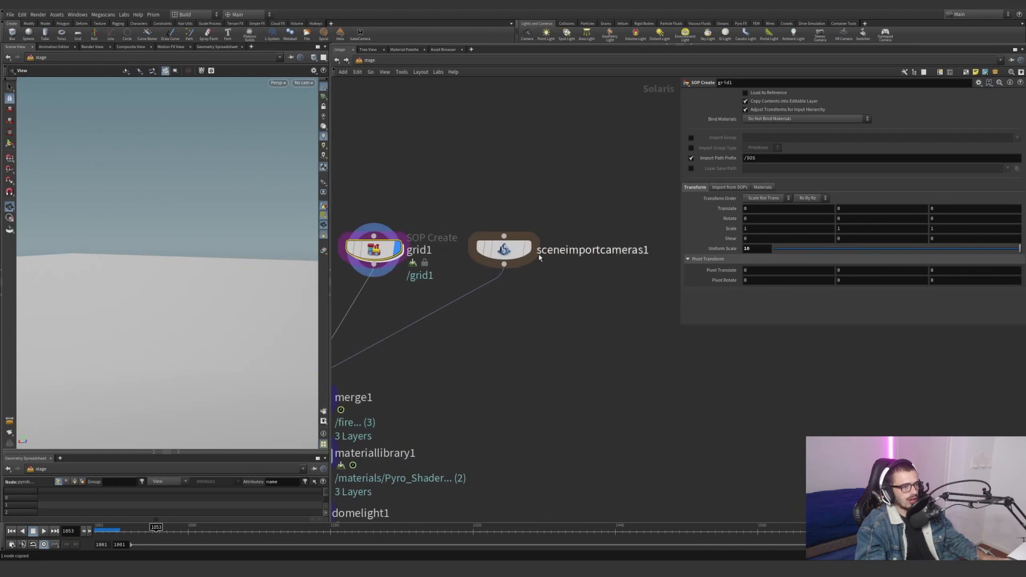
Display sceneimportcameras1 and check the camera path in its Objects parameter.
left_click(528, 248)
left_click_drag(573, 313, 515, 255)
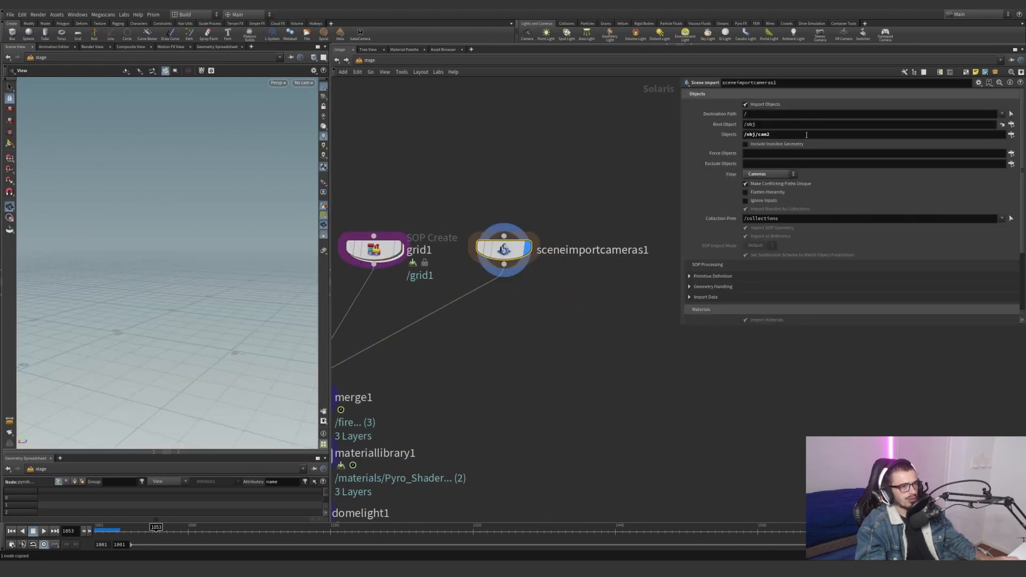
left_click_drag(807, 134, 663, 142)
Display merge1 to view the house, fire and ground combined.
scroll(553, 368, "down", 2)
middle_click_drag(556, 371, 678, 310)
scroll(479, 327, "up", 2)
left_click(488, 332)
Open materiallibrary1 to inspect the house material's Specular Roughness, and return to the stage network.
middle_click_drag(570, 356, 661, 312)
double_click(560, 347)
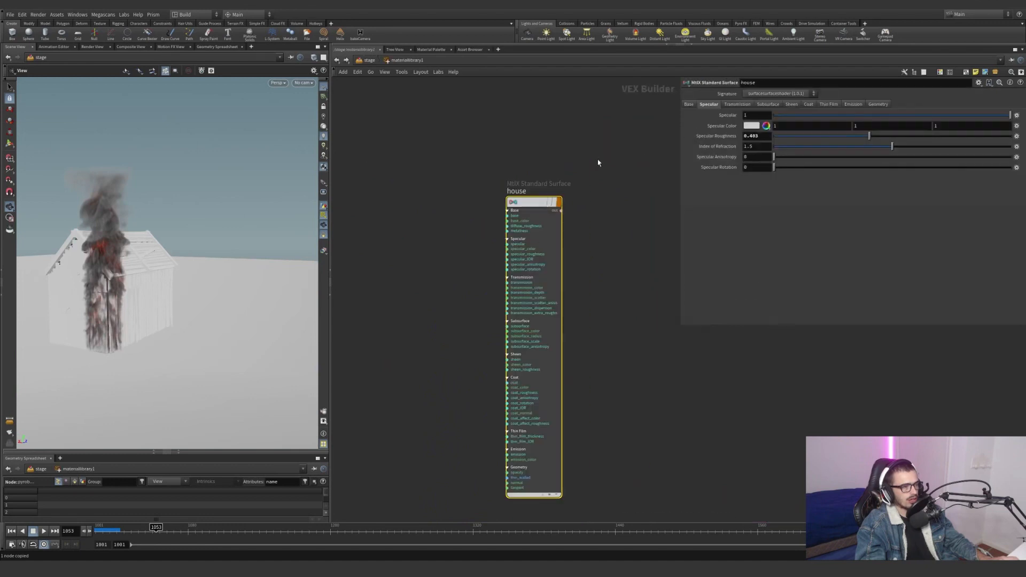
left_click_drag(600, 161, 543, 230)
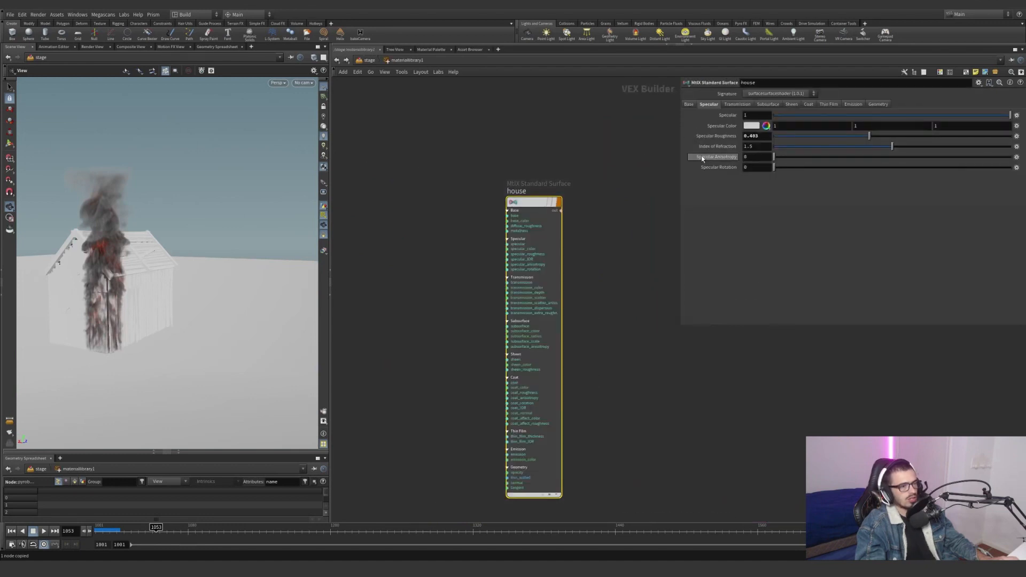
left_click(770, 135)
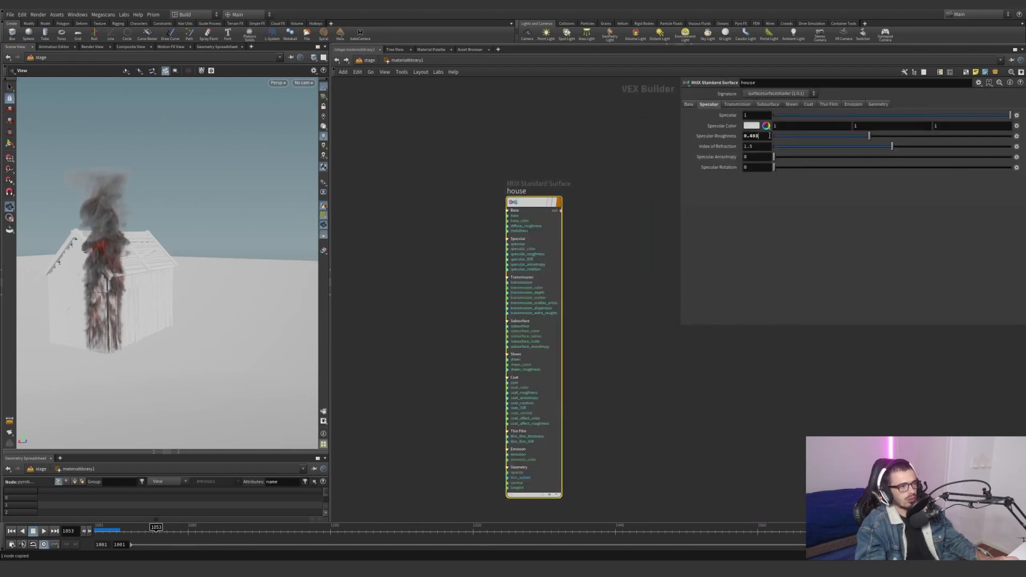
key("u")
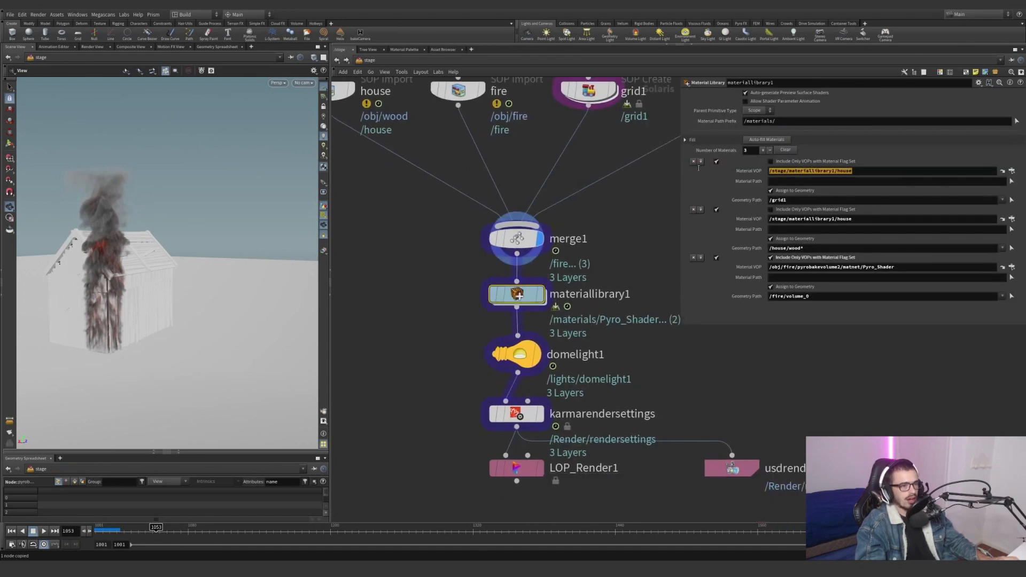
Examine the Material VOP and Geometry Path of materiallibrary1's first material assignment, the one for the ground grid.
key("ctrl+a")
left_click(799, 200)
key("ctrl+a")
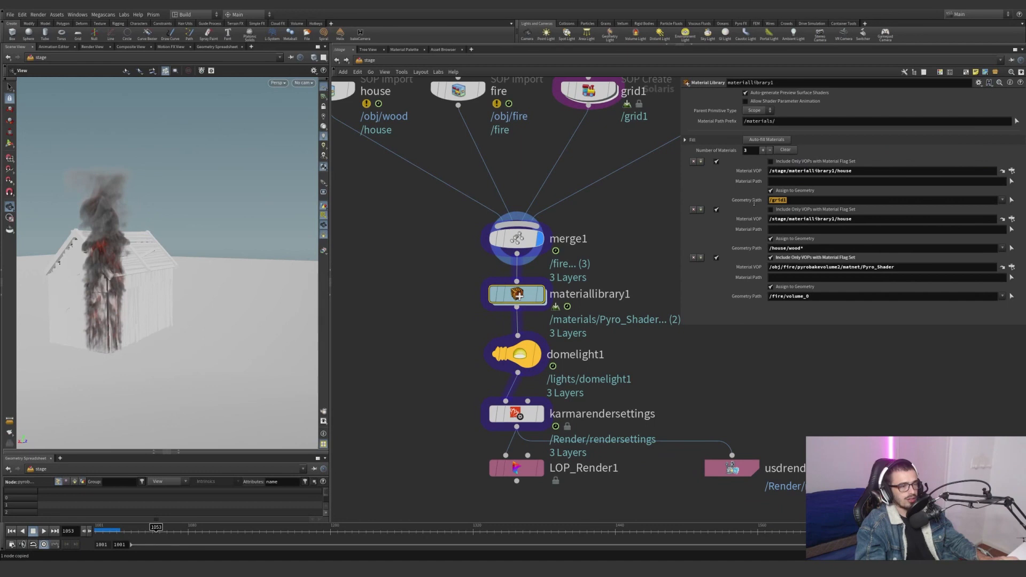
left_click(859, 169)
key("ctrl+a")
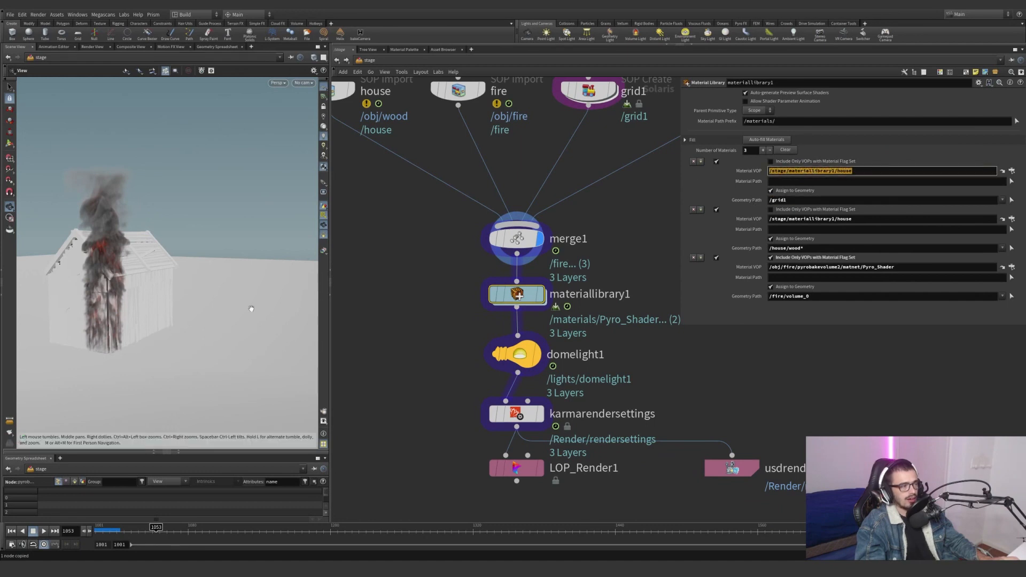
Look through the imported scene camera, and check the Geometry Path of materiallibrary1's second material assignment.
left_click(303, 83)
left_click(320, 125)
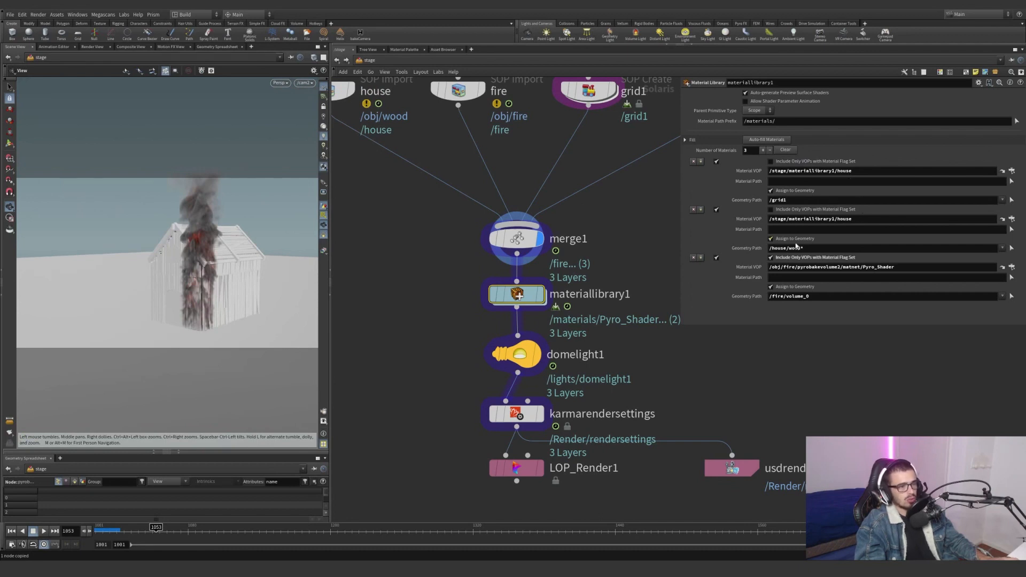
left_click(821, 247)
key("ctrl+a")
Select the house SOP import to compare its primitive path with the house material assignment.
middle_click_drag(600, 224, 543, 277)
scroll(604, 281, "down", 2)
scroll(591, 222, "up", 1)
middle_click_drag(523, 219, 602, 247)
scroll(602, 248, "up", 4)
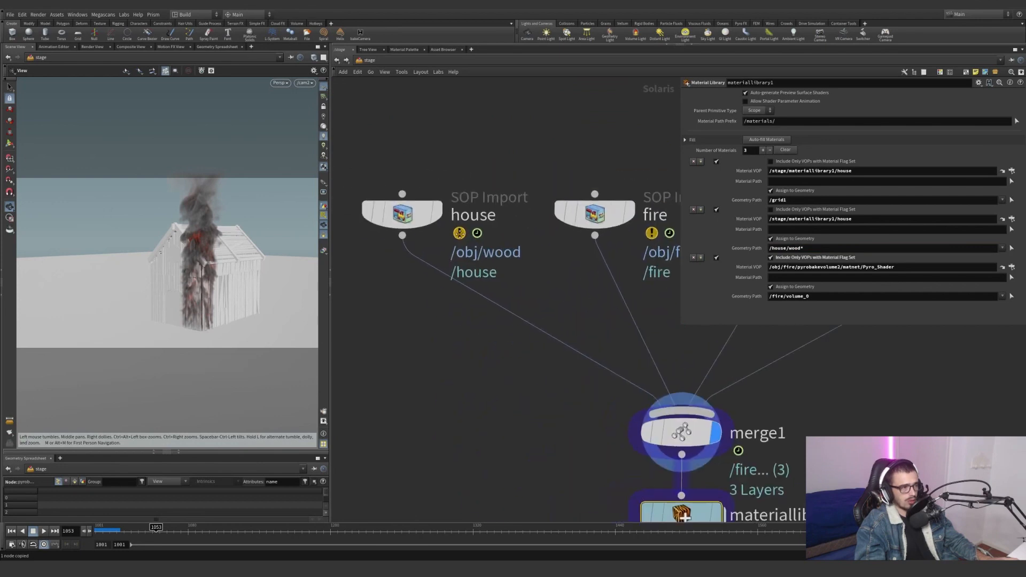
left_click(443, 238)
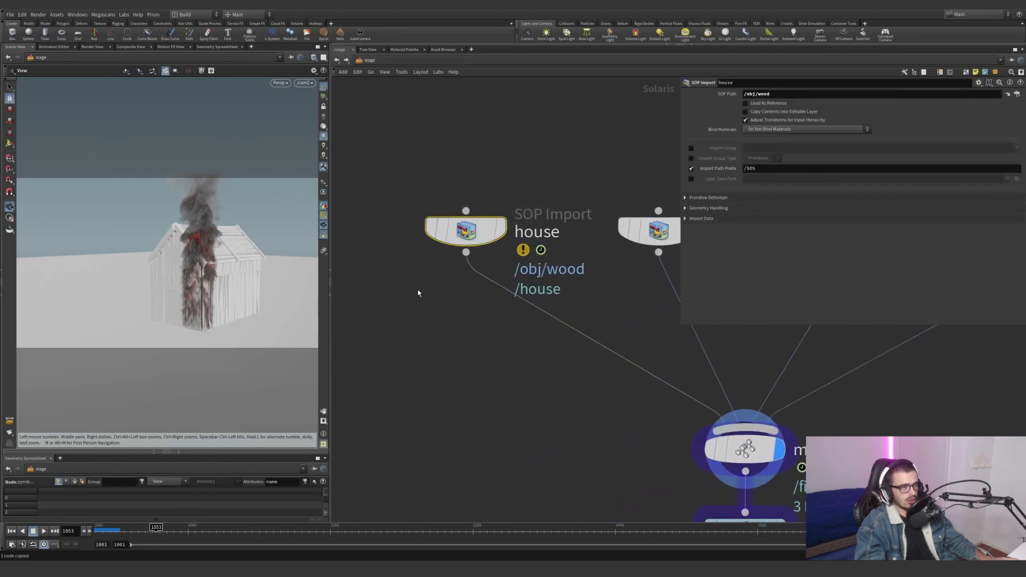
Set the Geometry Path of materiallibrary1's second material assignment to /house/.
middle_click_drag(632, 512, 543, 355)
left_click(649, 374)
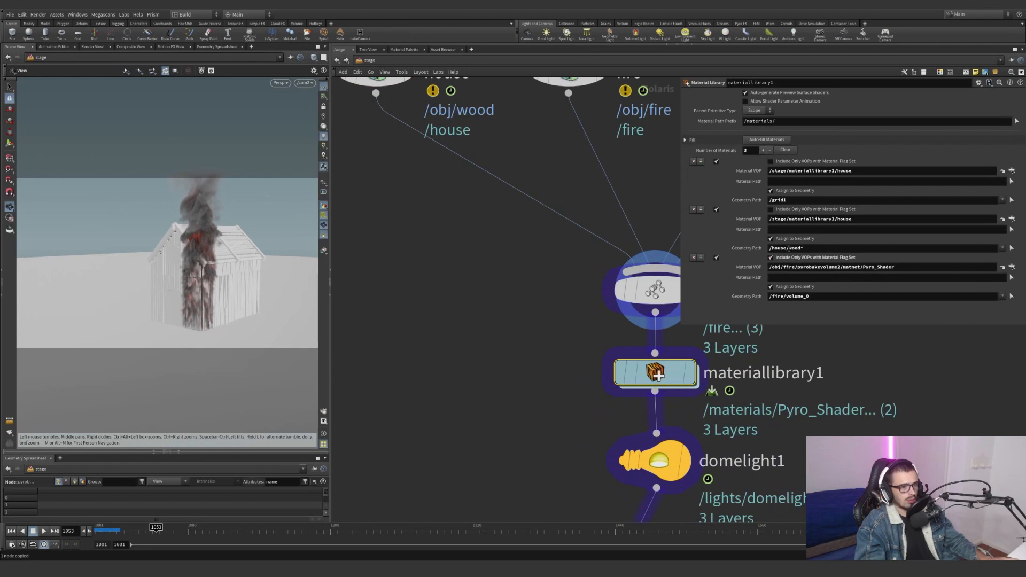
key("BackSpace")
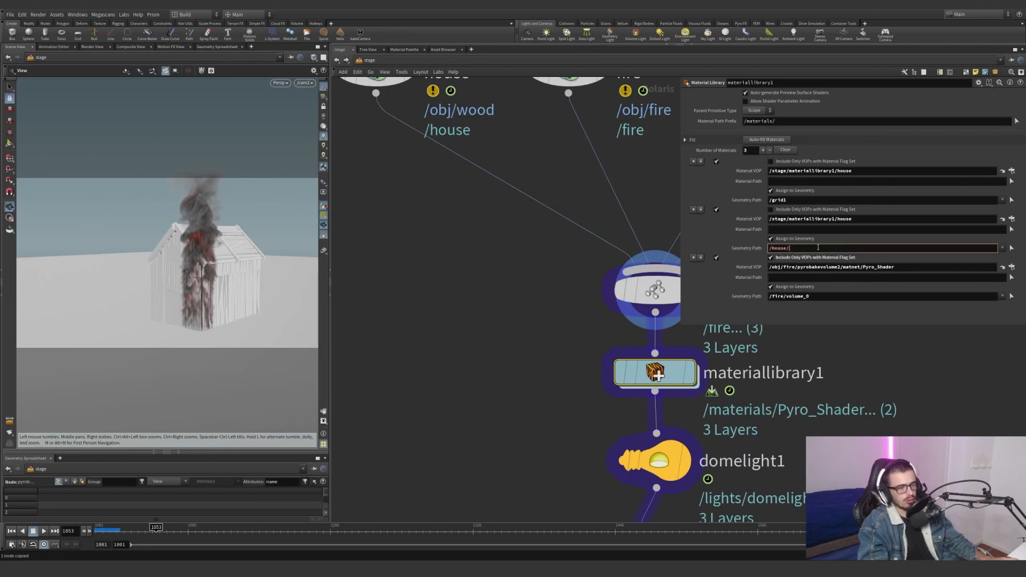
left_click(478, 308)
Render the viewport with Karma, display materiallibrary1 followed by domelight1, and open the dome light's settings.
left_click(279, 83)
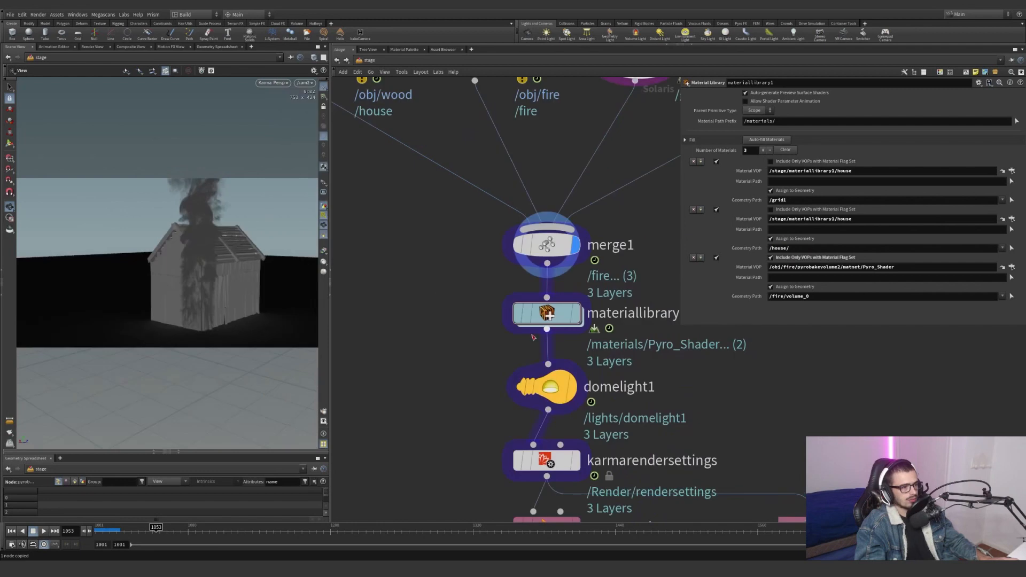
left_click(577, 314)
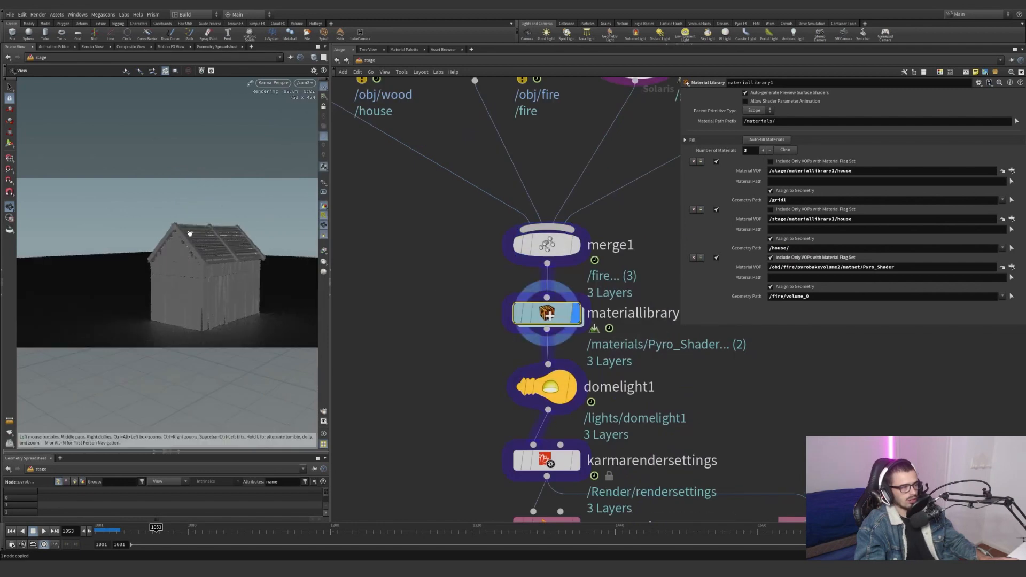
left_click(574, 386)
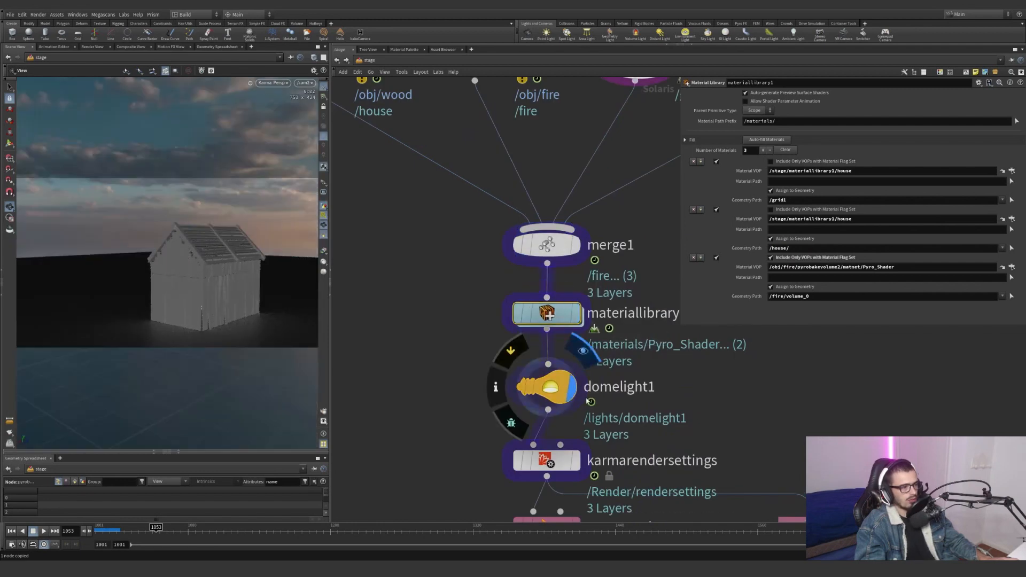
left_click(545, 386)
scroll(474, 368, "down", 3)
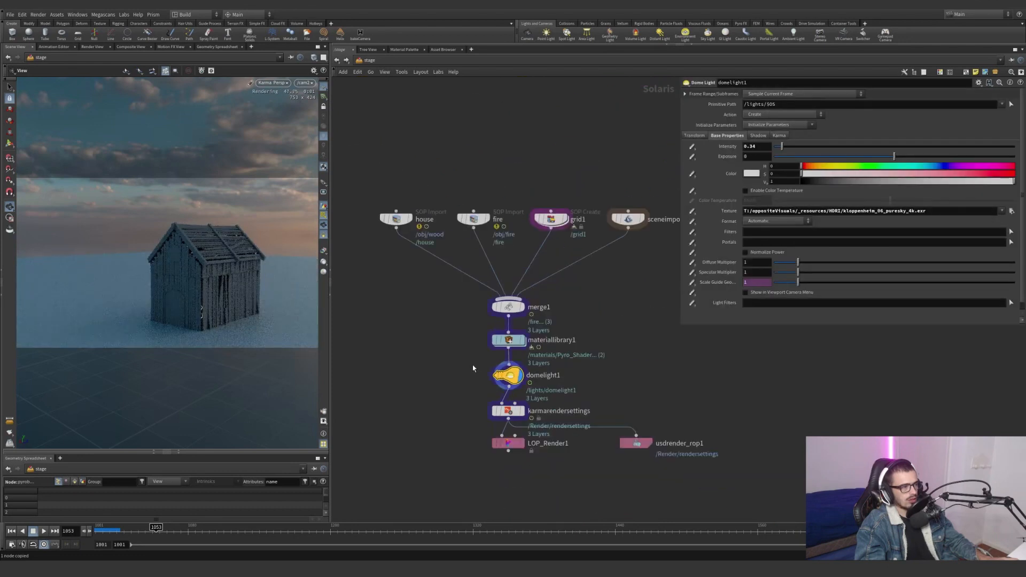
Try setting the Geometry Path of materiallibrary1's second material assignment to /house/wood*.
scroll(482, 323, "up", 2)
left_click(522, 348)
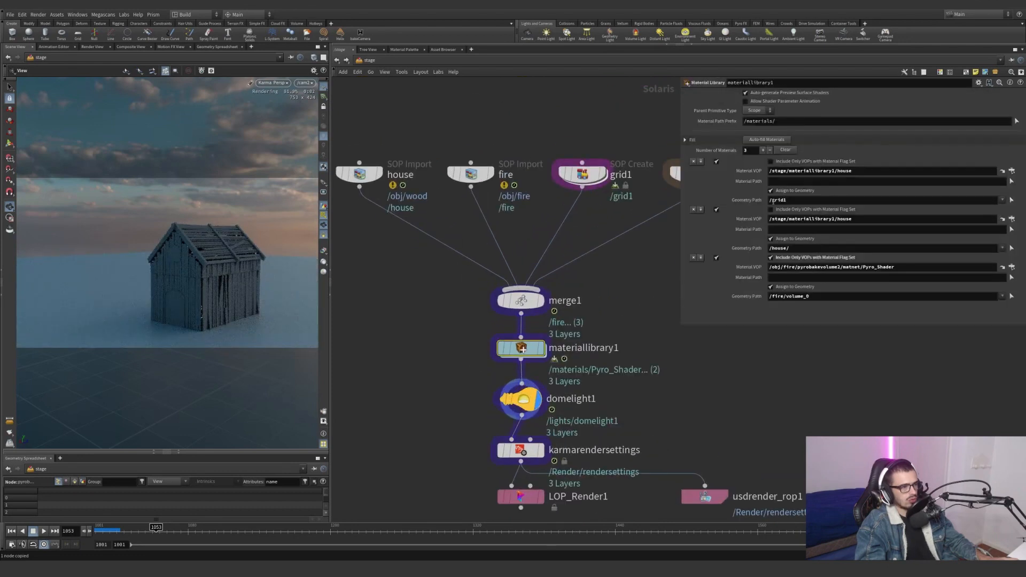
left_click(797, 247)
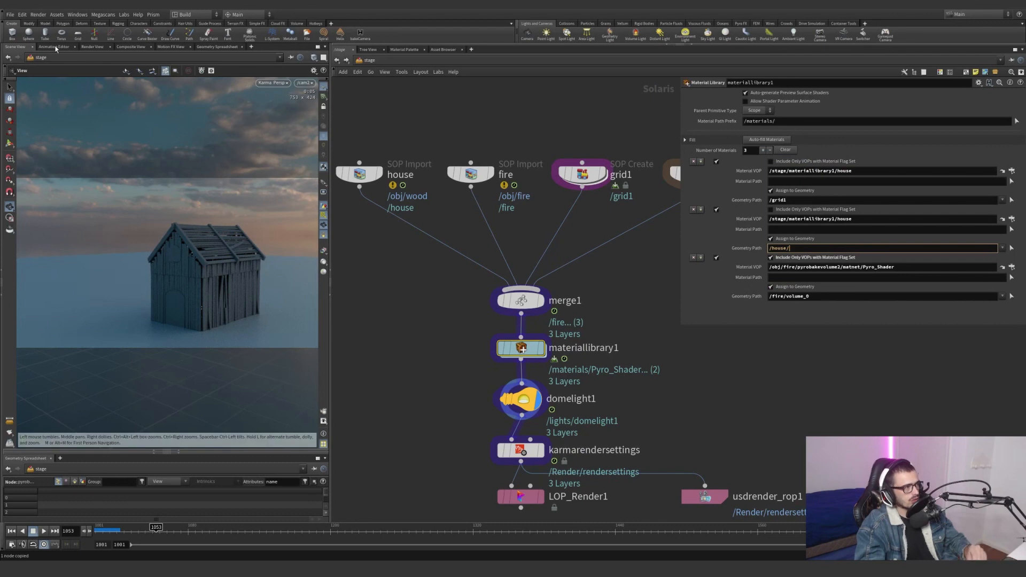
key("Return")
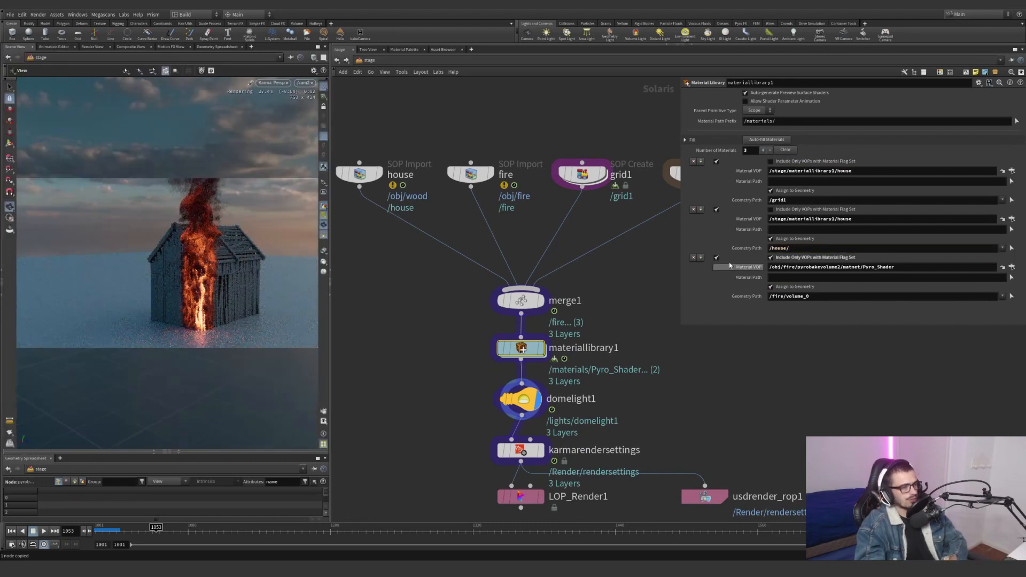
left_click(803, 246)
type("wood*")
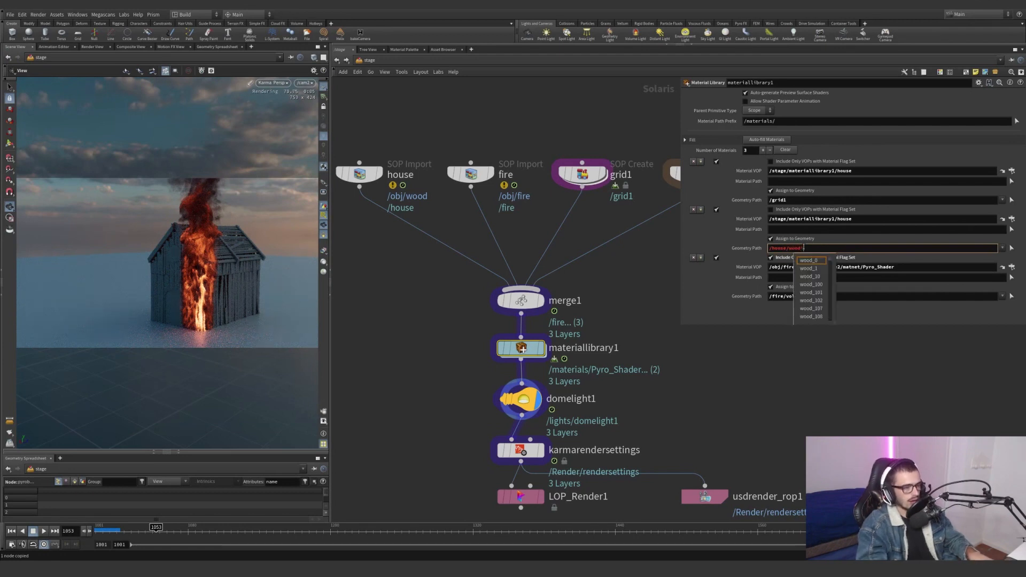
key("Return")
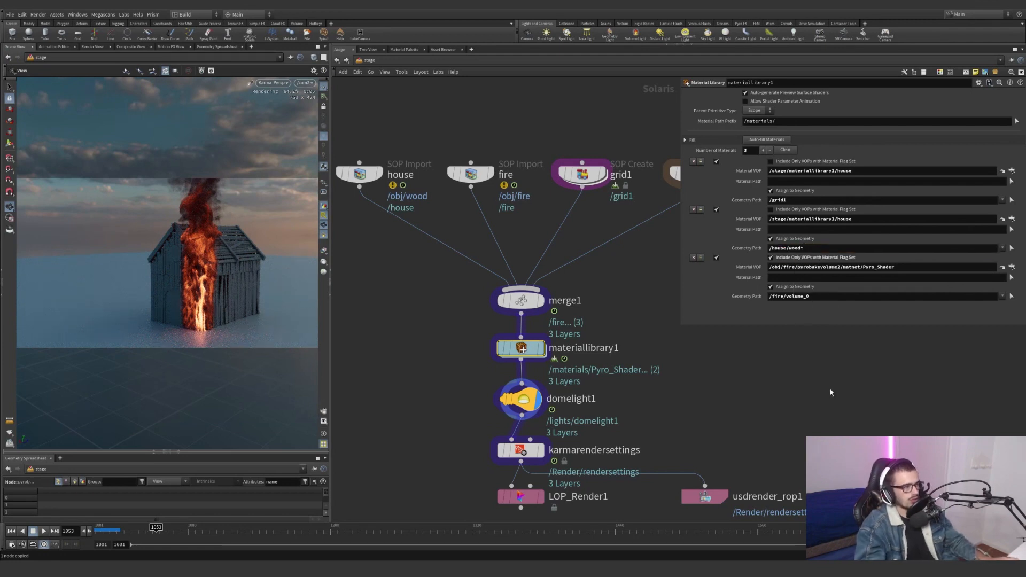
Return the second material assignment's Geometry Path to /house/.
key("ctrl+z")
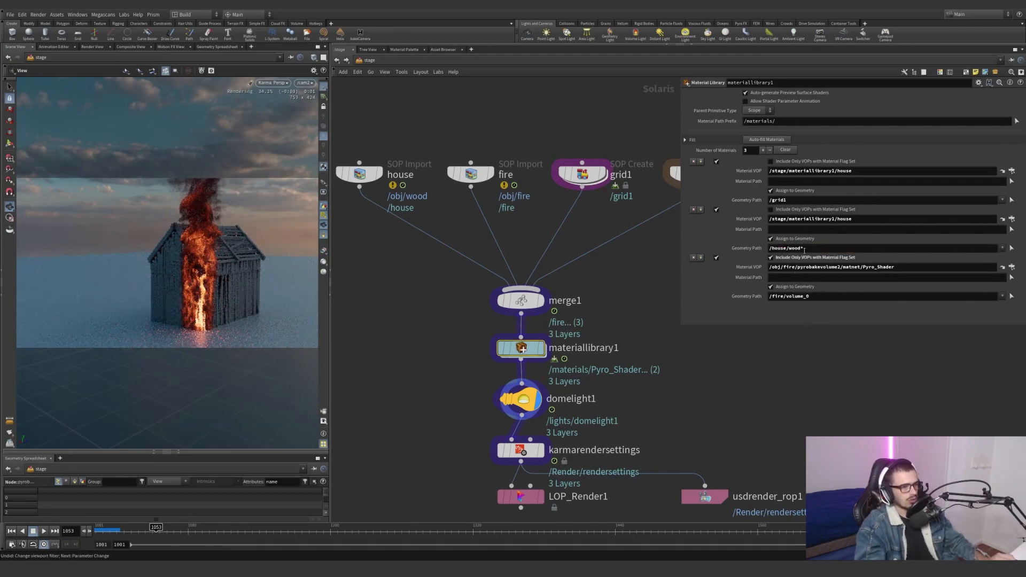
key("BackSpace")
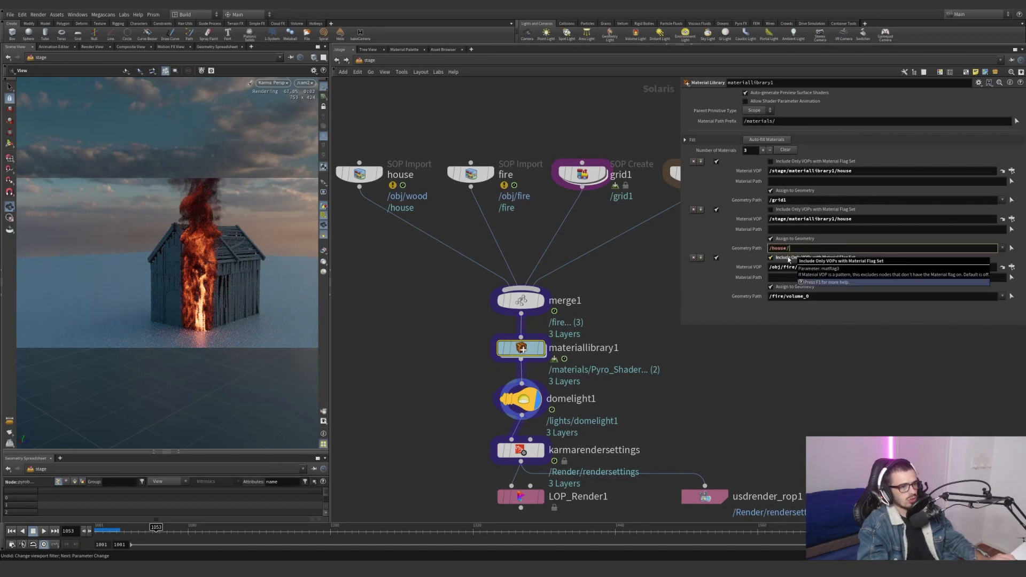
key("Return")
Check the third assignment's Pyro_Shader Material VOP path and set its Geometry Path to /fire/.
left_click_drag(922, 269, 767, 268)
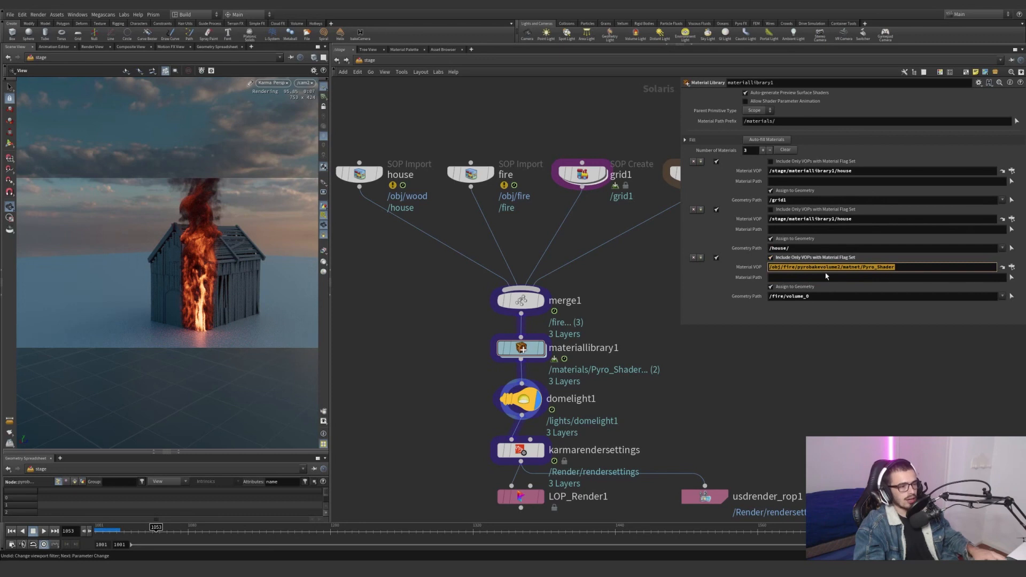
type("/obj/fire/pyrobakevolume2/matnet/Pyro_Shader")
left_click_drag(830, 295, 802, 303)
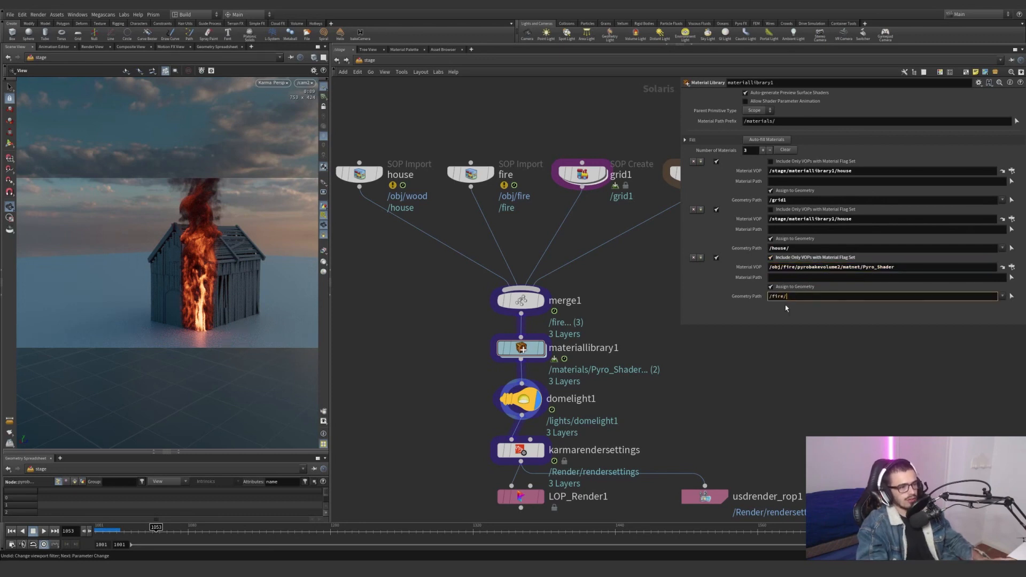
key("BackSpace")
key("Return")
Open domelight1's settings and check its HDRI texture path and intensity value.
middle_click_drag(748, 415, 684, 415)
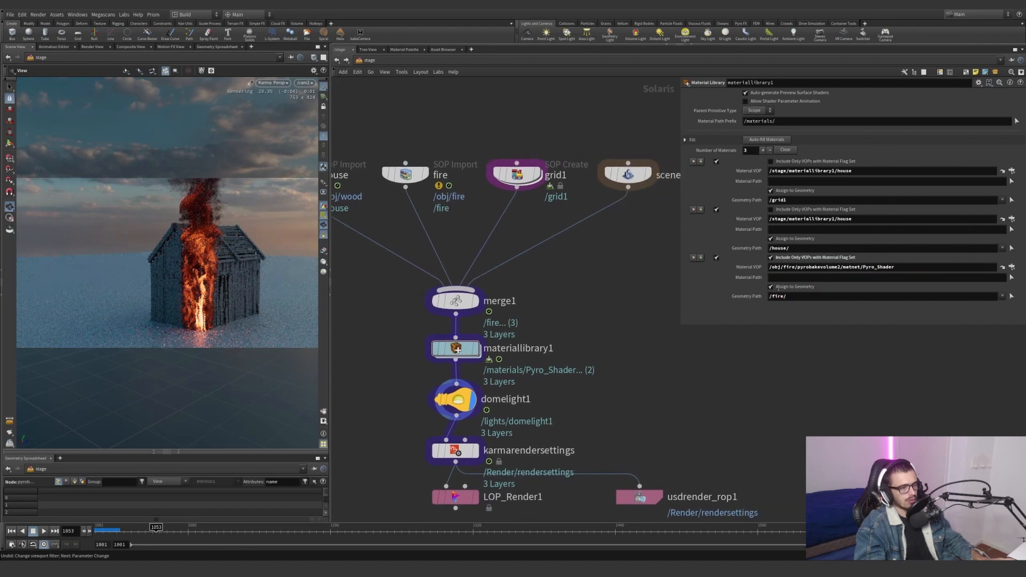
middle_click_drag(594, 319, 599, 211)
scroll(505, 367, "up", 2)
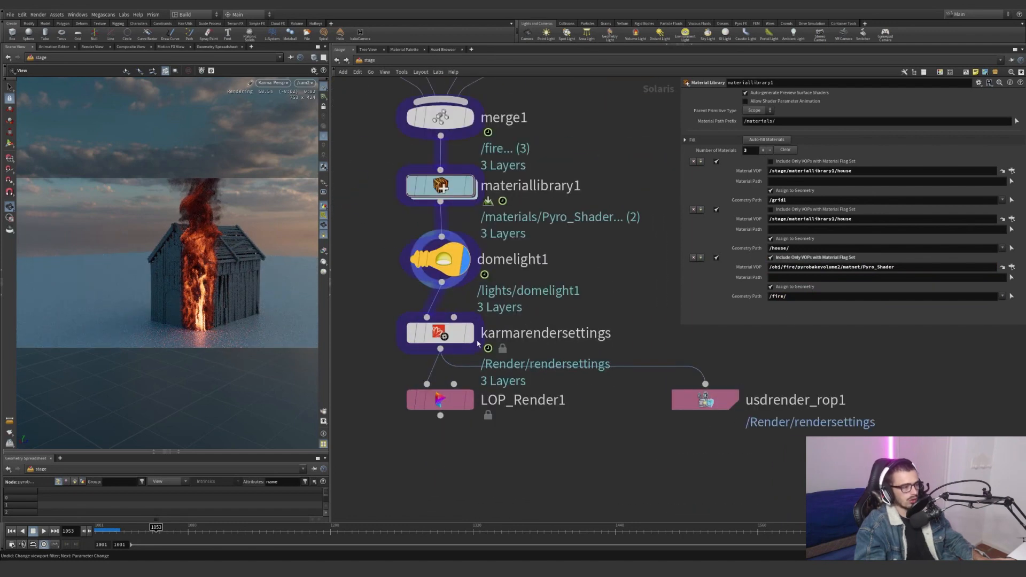
left_click(466, 260)
left_click_drag(573, 288, 394, 240)
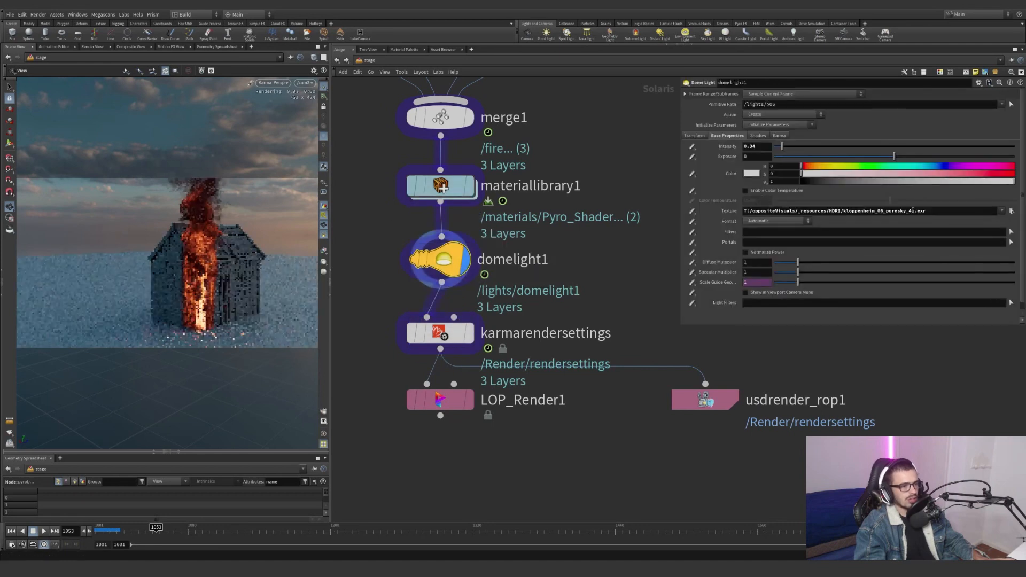
left_click_drag(926, 210, 742, 210)
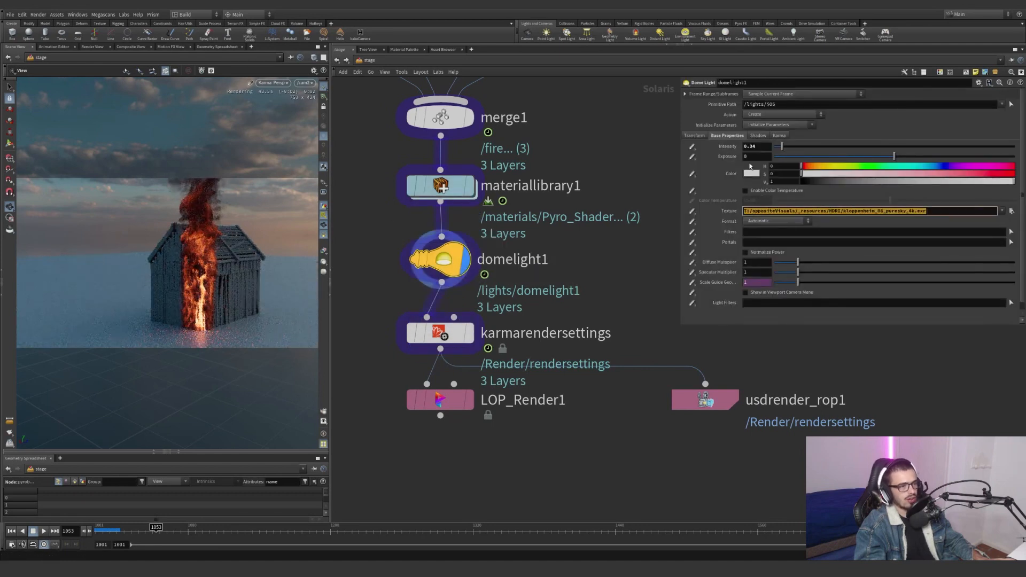
double_click(753, 146)
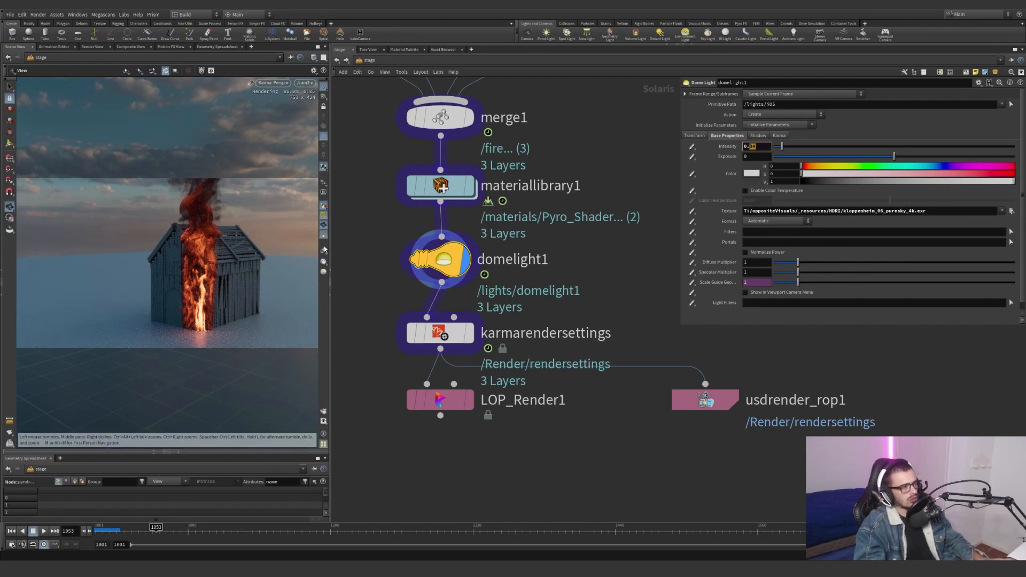
Display karmarendersettings to review its ray limits and camera, and open the settings of usdrender_rop1.
left_click(471, 338)
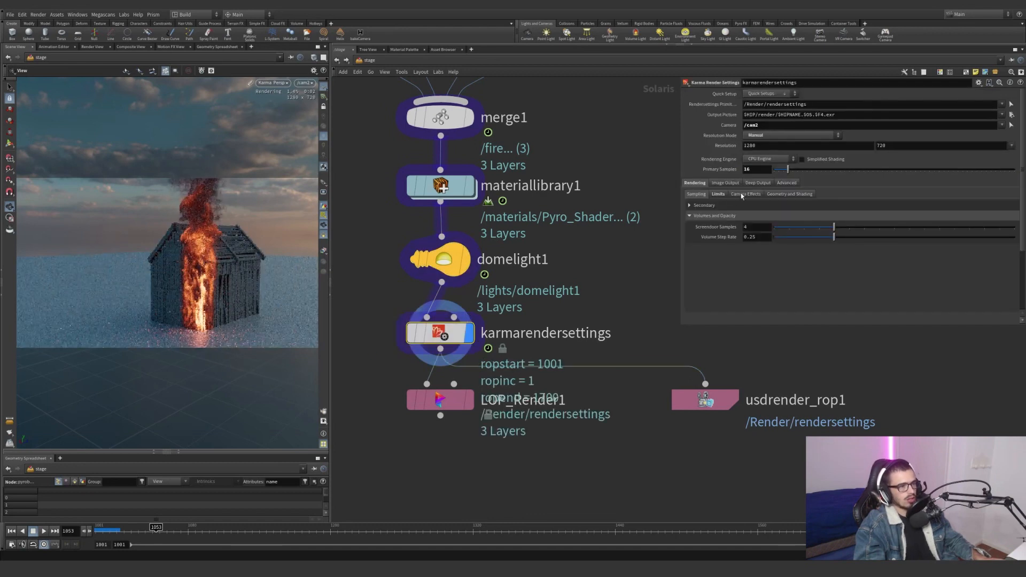
left_click(721, 195)
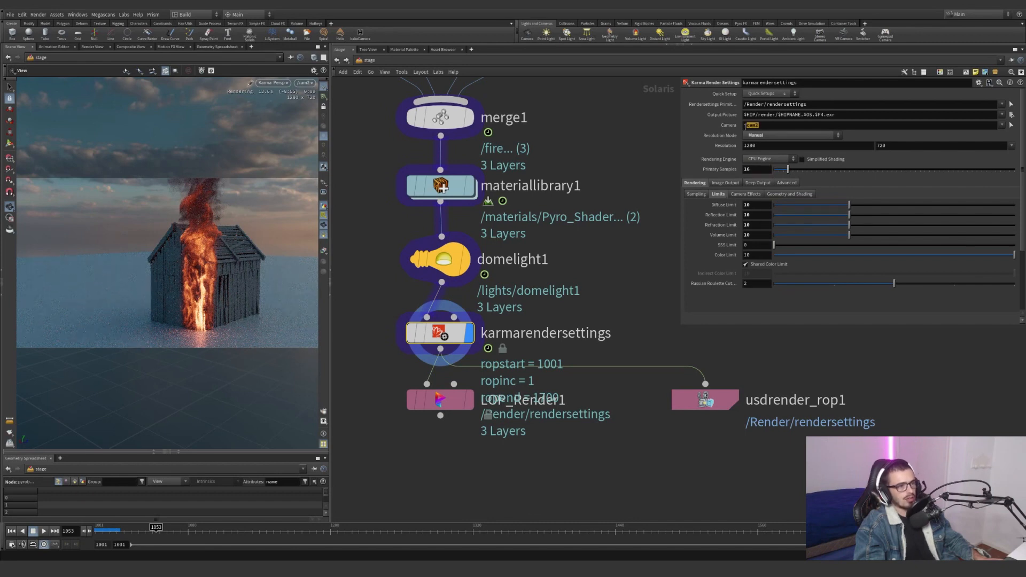
left_click_drag(745, 127, 739, 131)
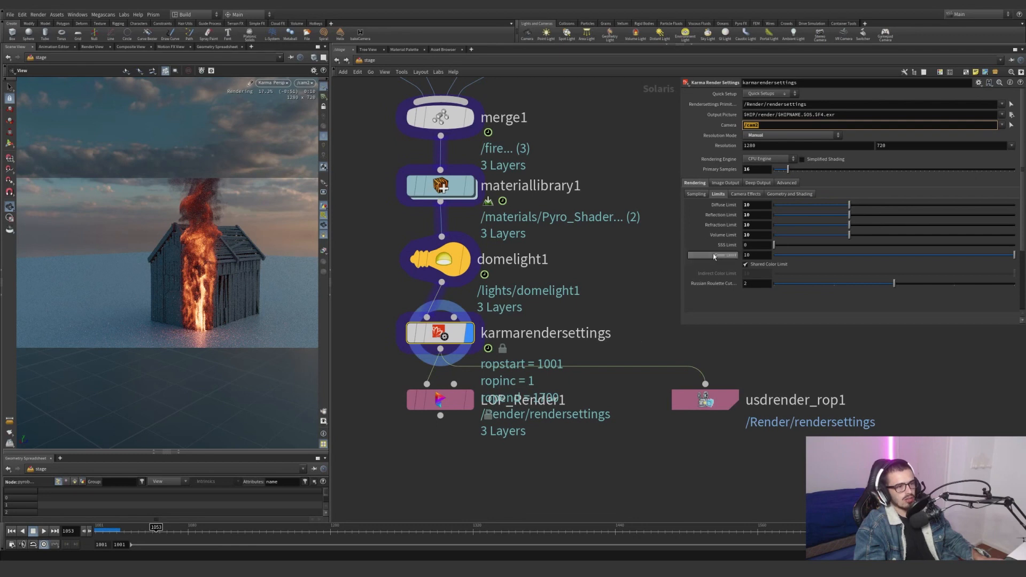
left_click(704, 401)
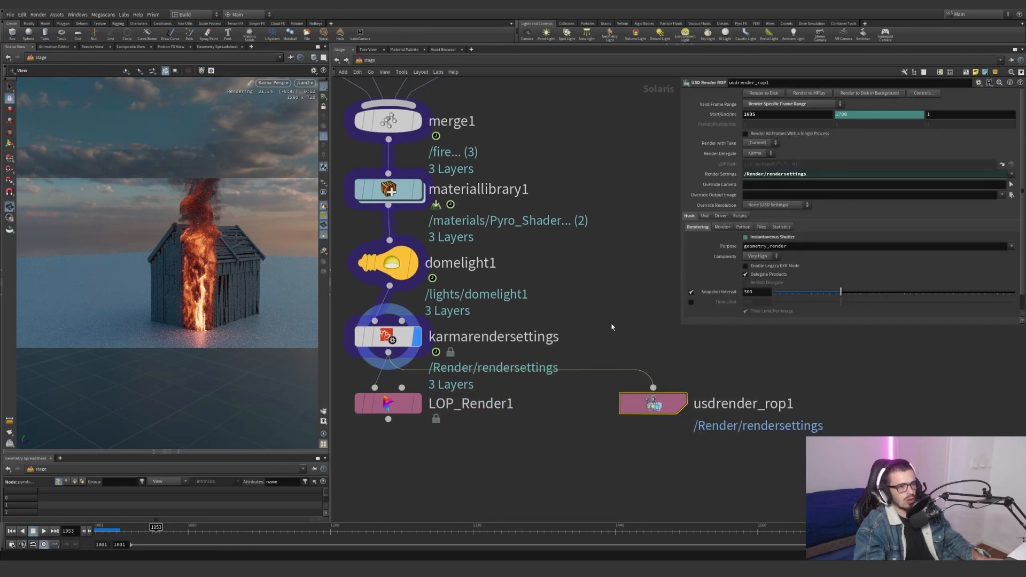